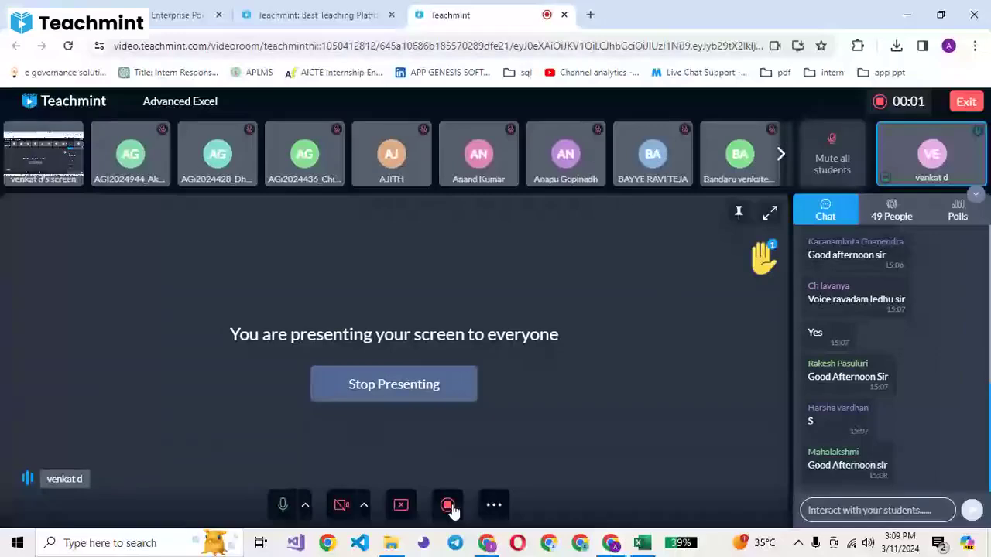
- Bring the Superstore workbook forward and select cell F2 on its Orders sheet
click(646, 546)
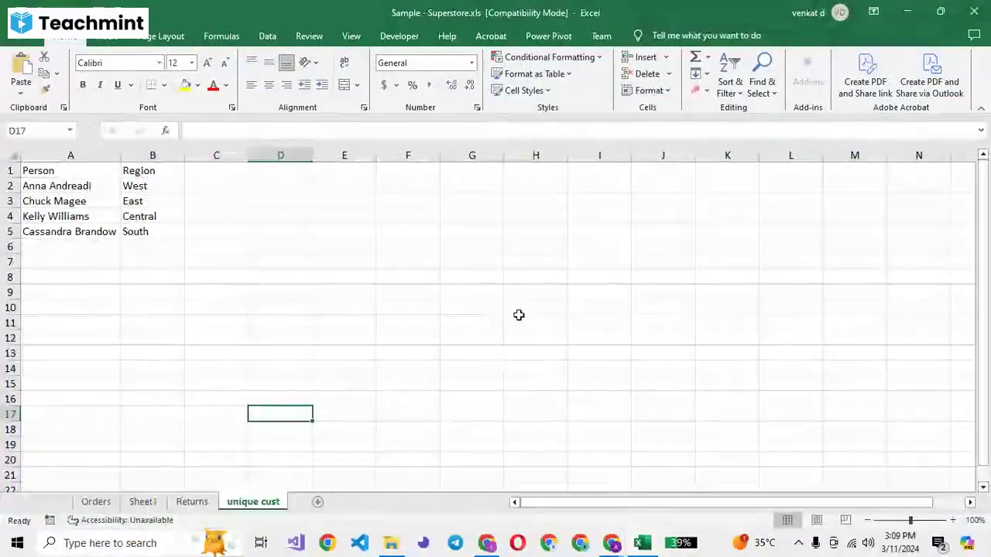
click(112, 502)
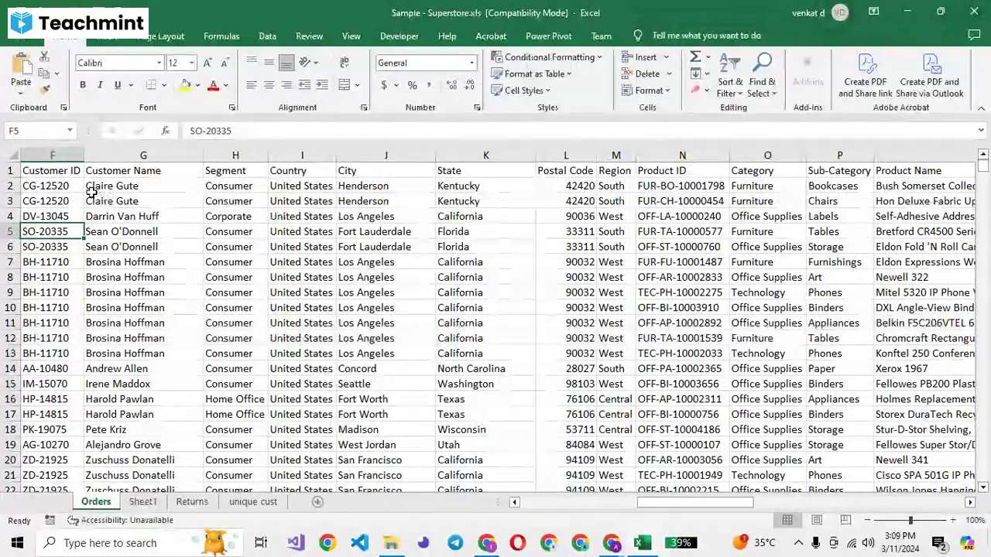
click(59, 186)
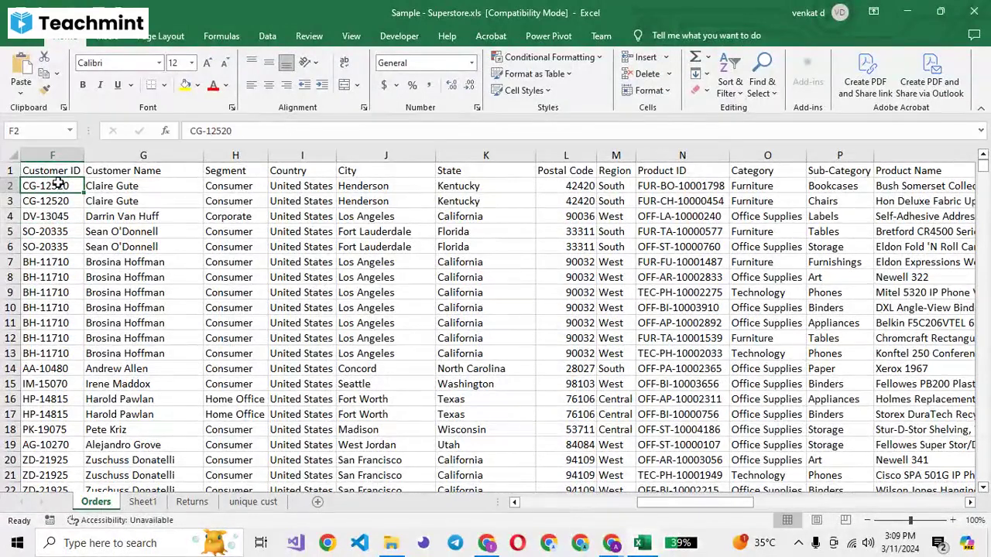
- Step along the Orders header row from Ship Mode through Quantity to empty column T
key(Up)
key(Right)
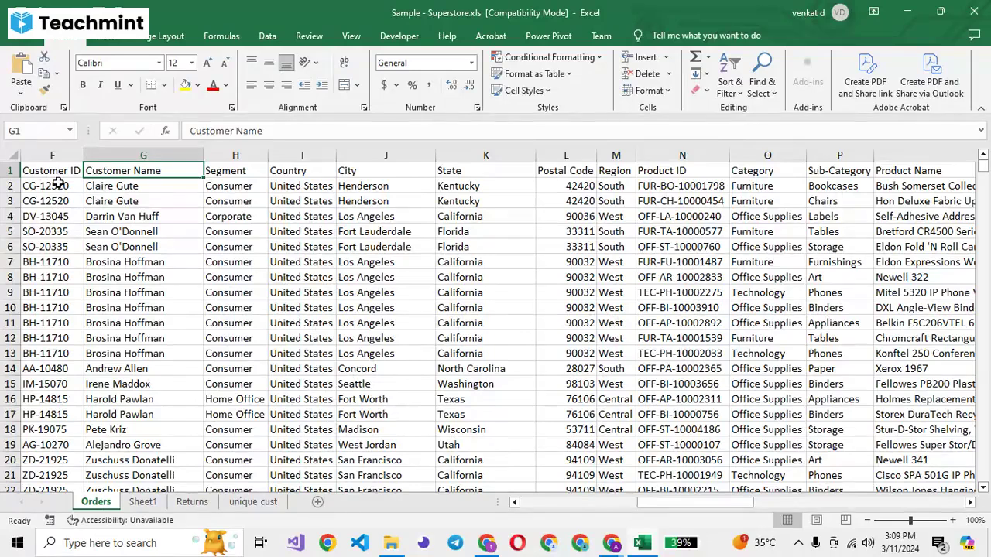
key(Left)
key(Left)
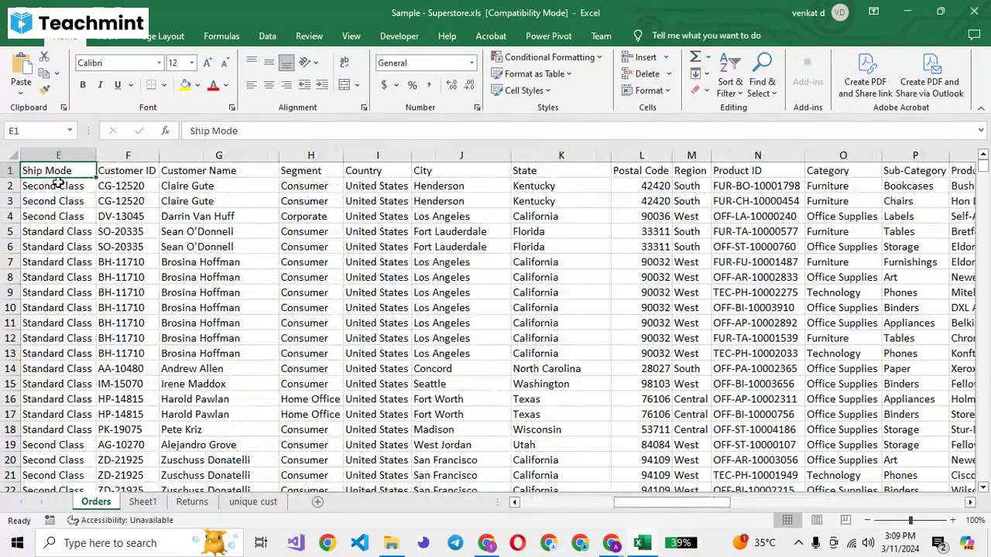
key(Left)
key(Left)
key(Left)
key(Left)
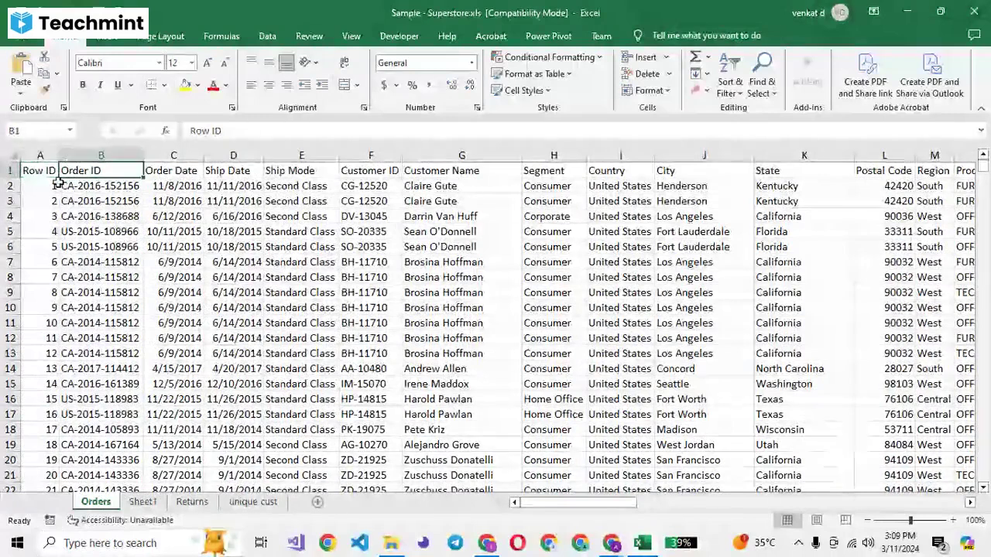
key(Right)
key(Right)
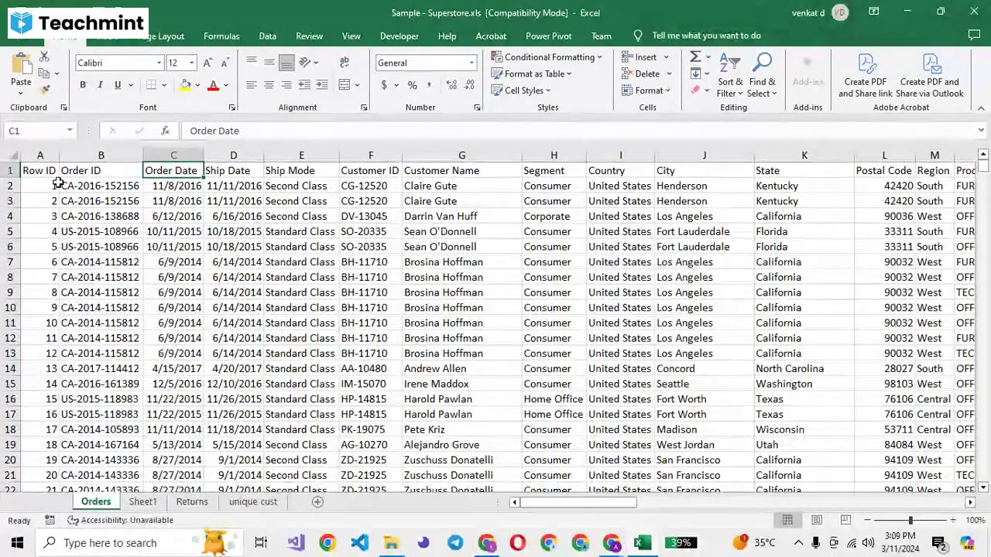
key(Right)
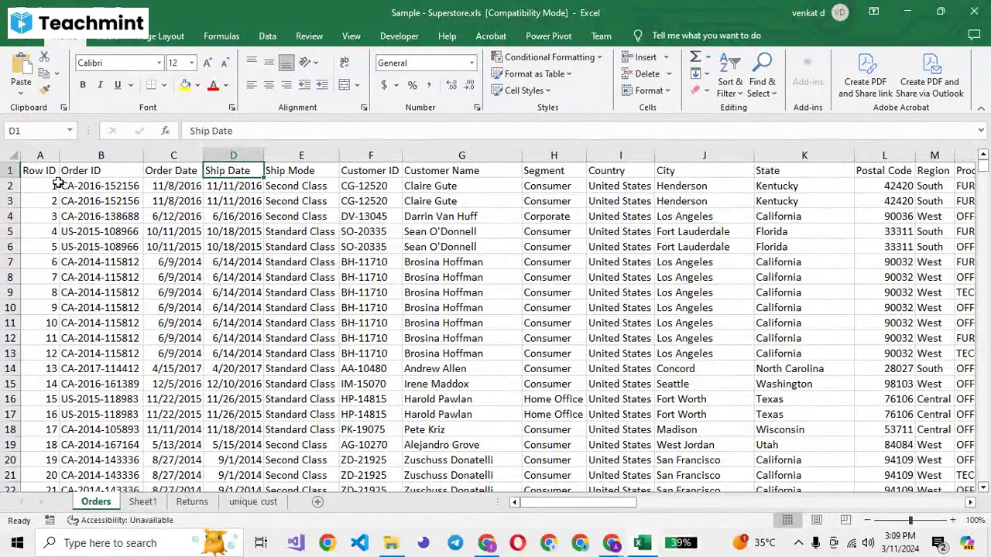
key(Right)
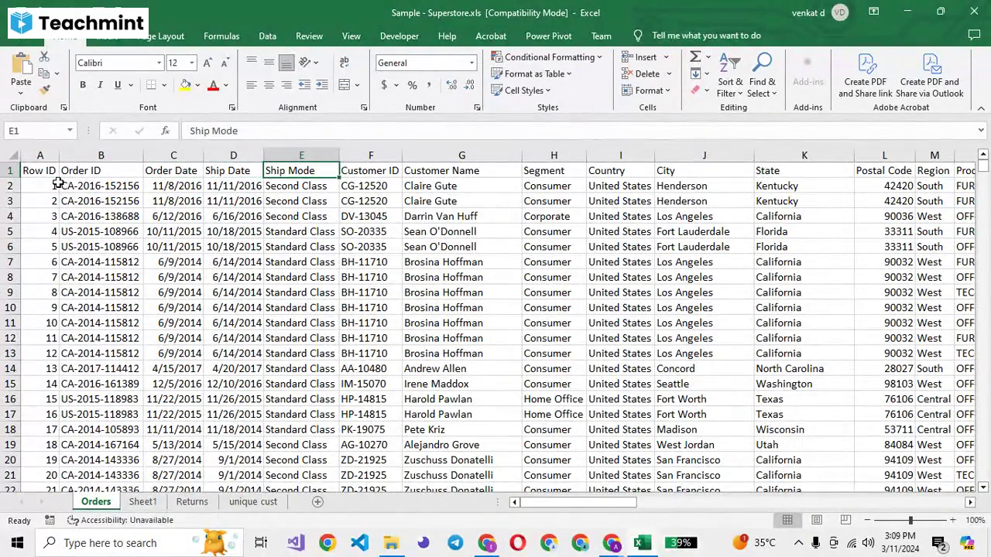
key(Right)
key(Right)
key(Right)
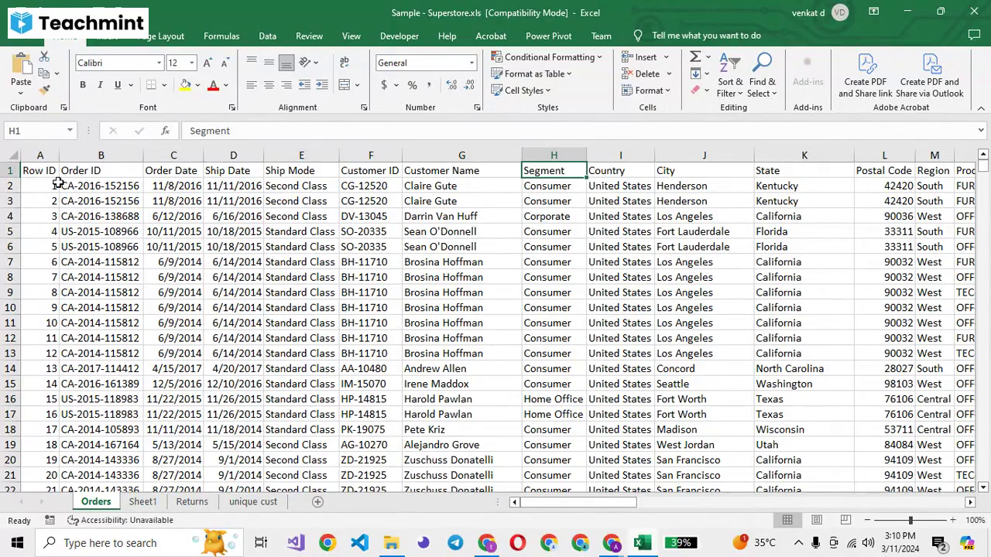
key(Right)
key(Right)
key(Right)
key(Right)
key(Right)
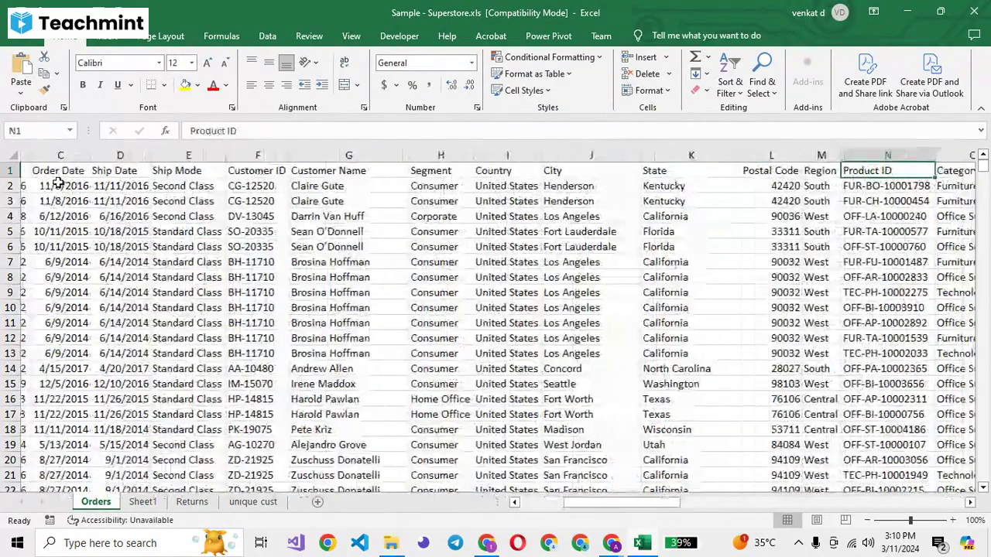
key(Right)
key(Right)
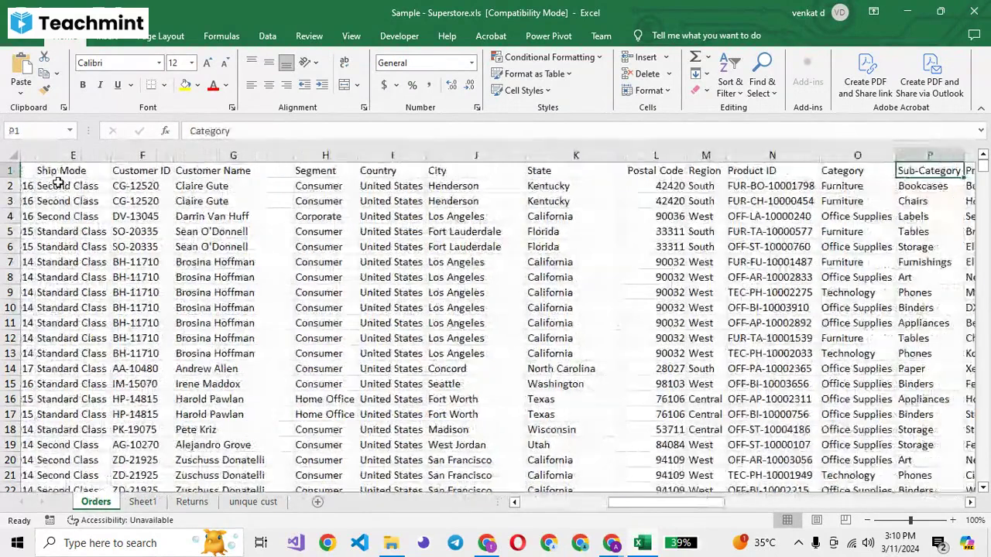
key(Right)
key(Right)
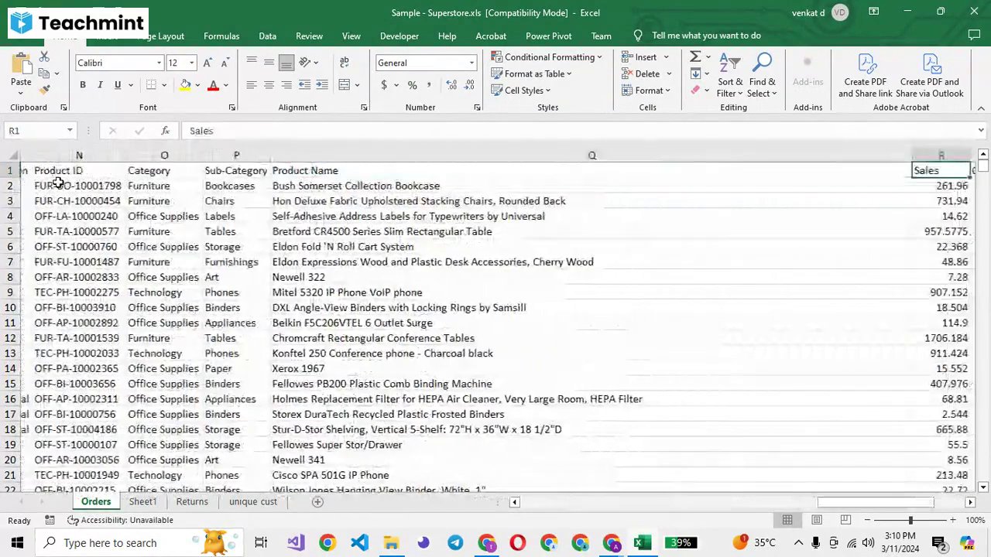
key(Right)
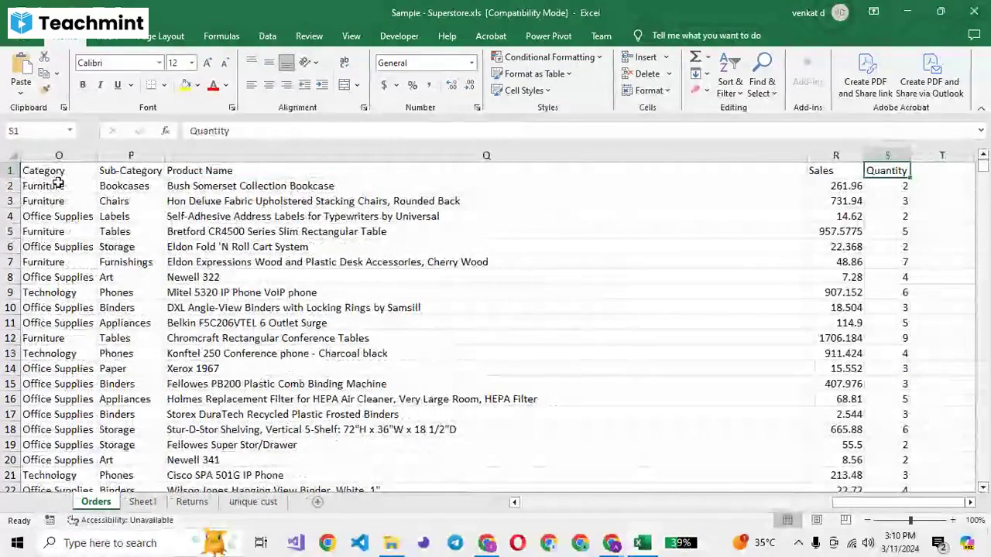
key(Right)
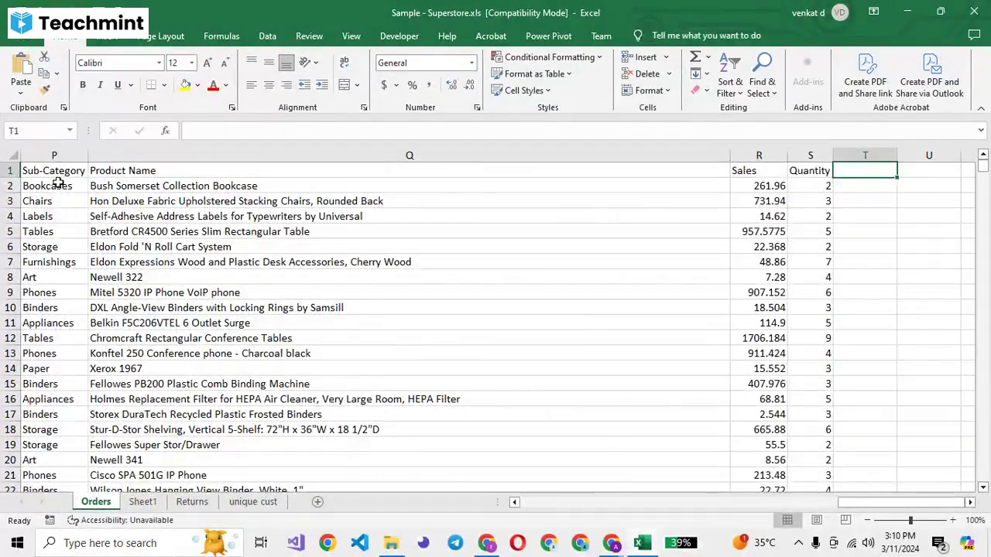
key(Left)
key(Left)
key(Left)
key(Left)
key(Left)
key(Left)
key(Left)
key(Left)
key(Left)
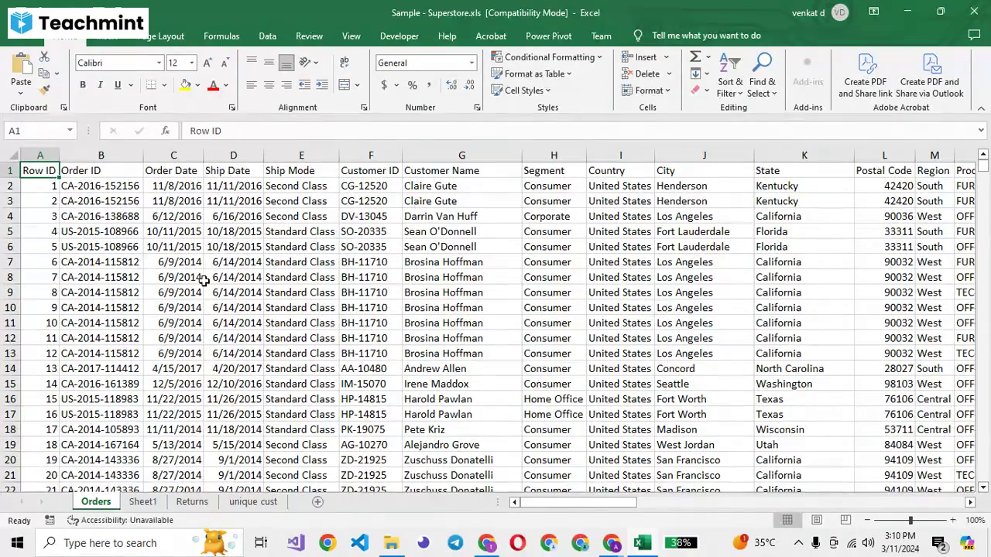
- Select the Order ID heading in B1, then switch to the Teachmint class window
click(81, 173)
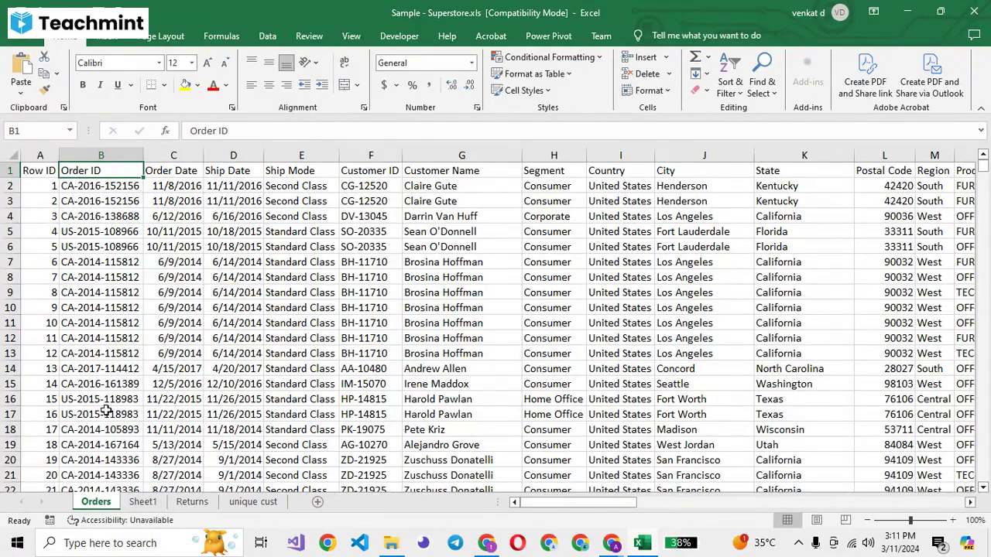
key(alt+Tab)
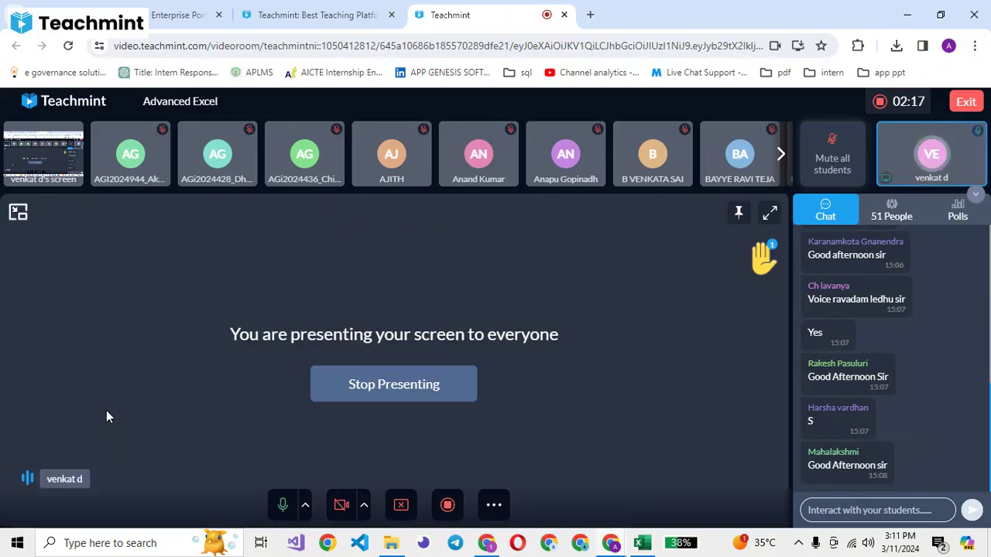
- Switch from the Teachmint browser window back to the Excel Orders sheet
mouse_move(183, 190)
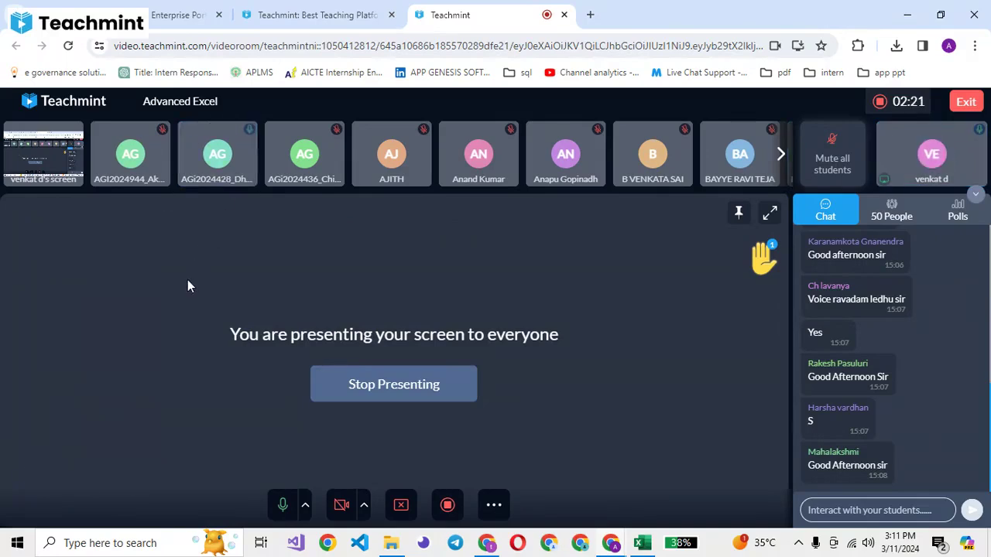
key(alt+Tab)
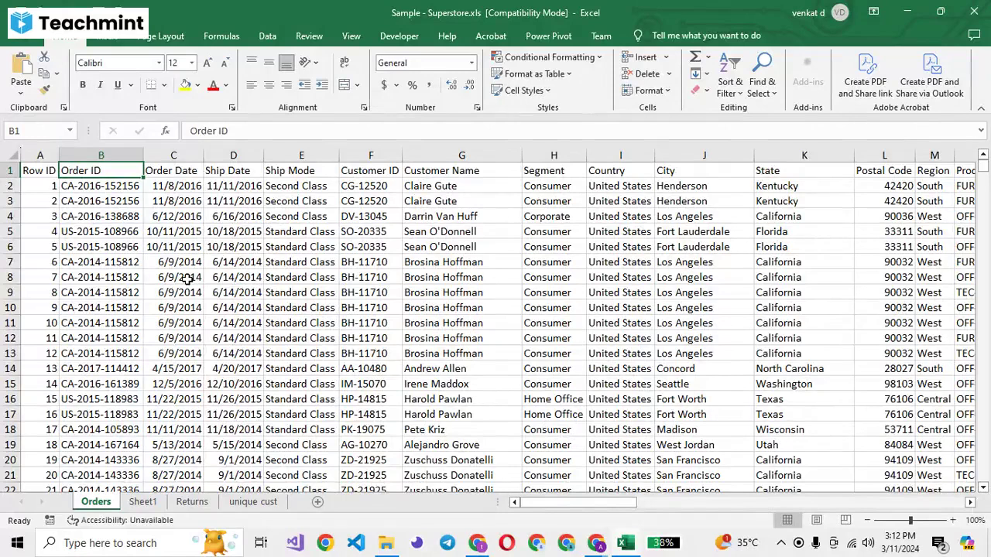
click(102, 186)
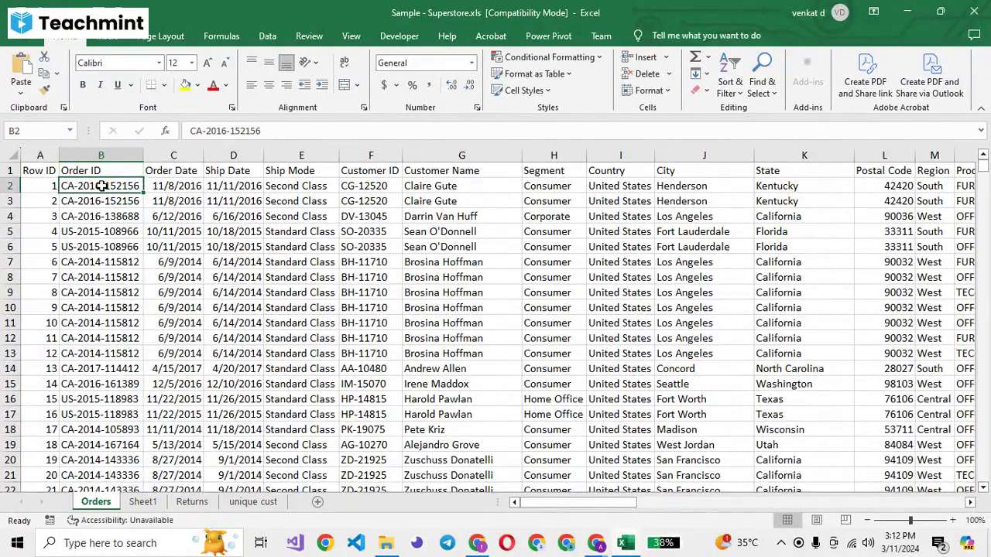
key(Down)
key(Down)
key(Down)
key(Down)
key(Down)
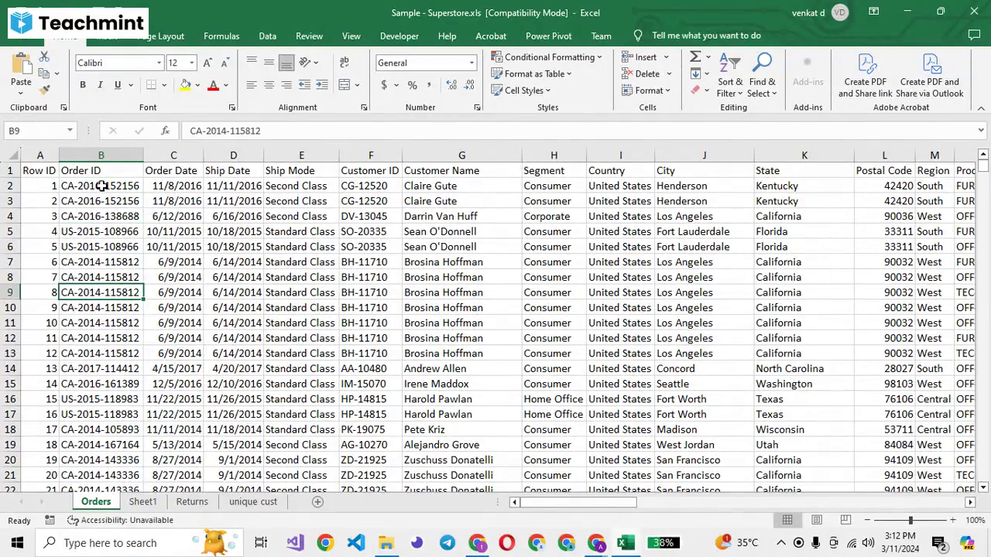
key(Down)
key(Down)
key(Down)
key(Down)
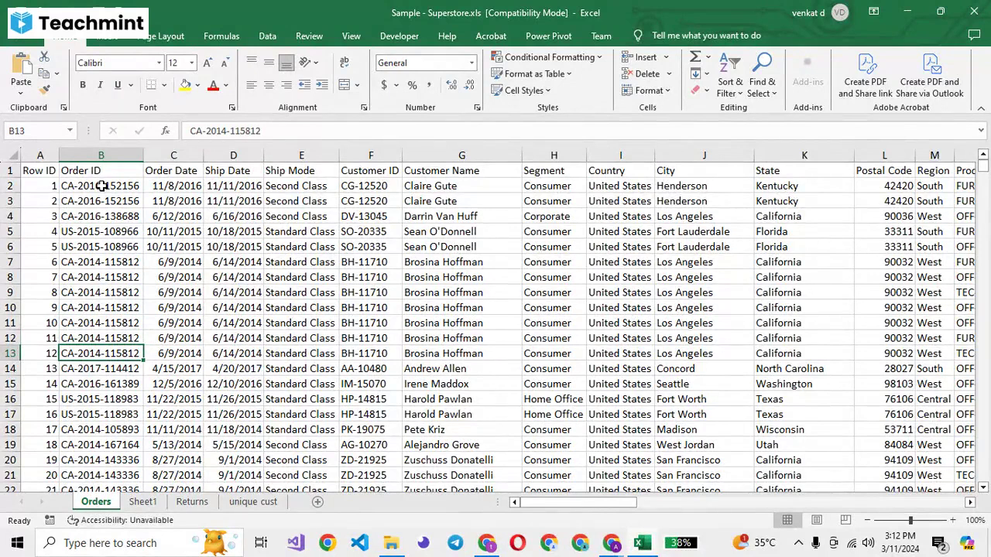
key(Left)
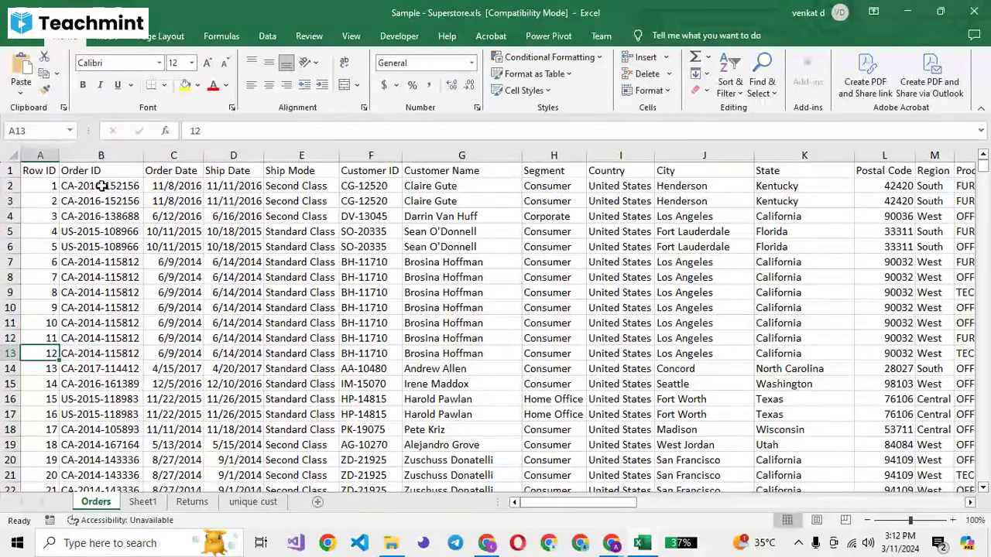
key(shift+Up)
key(shift+Up)
key(shift+Up)
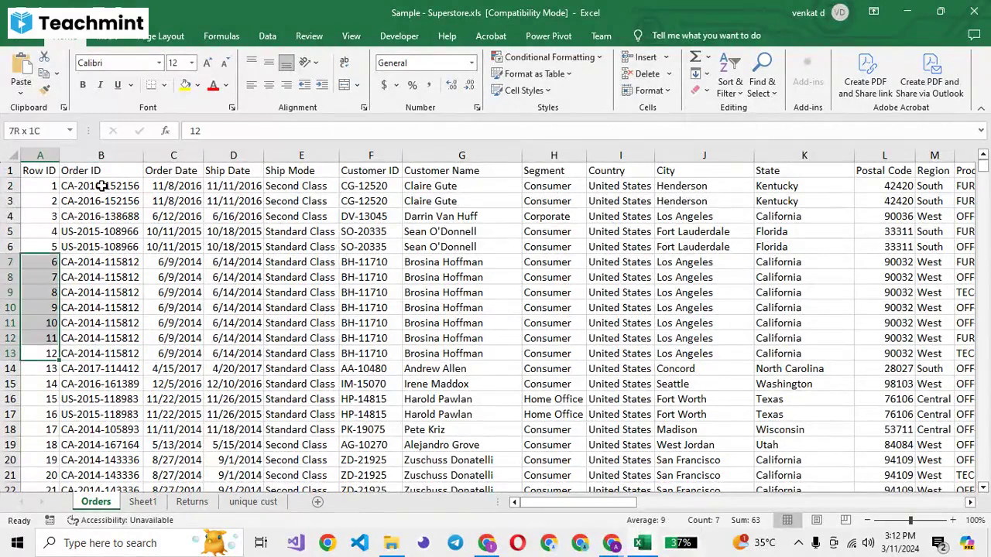
key(shift+Up)
key(shift+Up)
key(shift+Up)
key(shift+Up)
key(shift+Up)
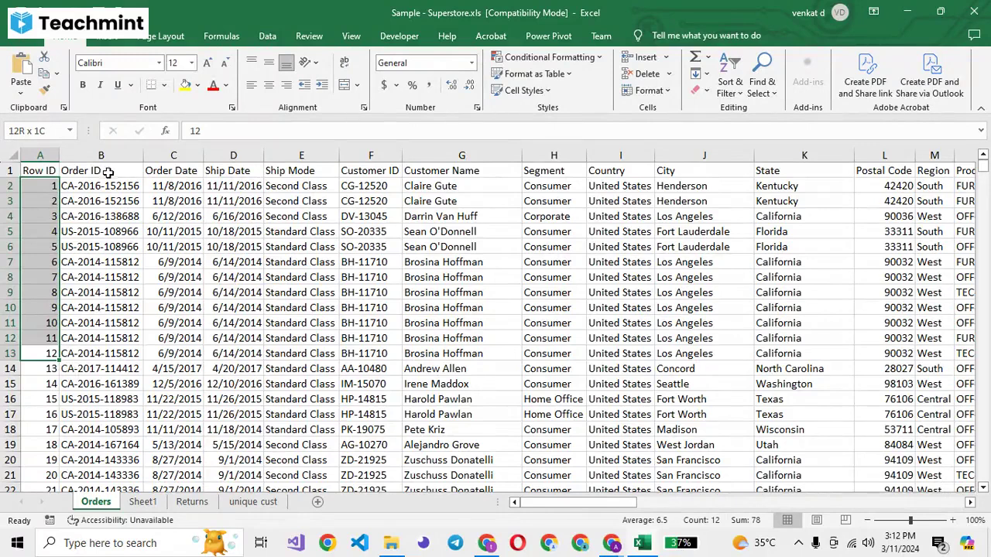
click(109, 183)
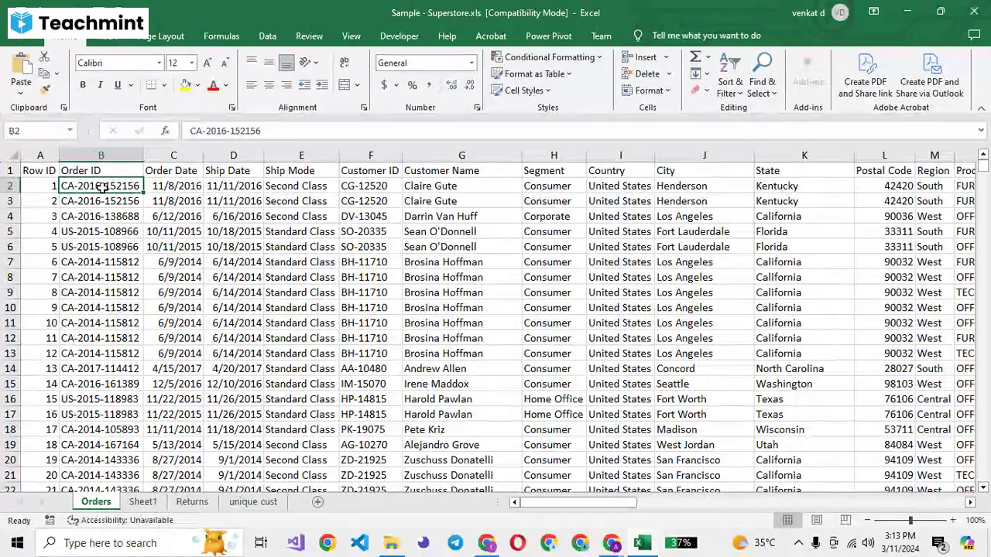
- Select every Order ID from B2 down to row 9995, then show the empty Sheet1
key(ctrl+shift+Down)
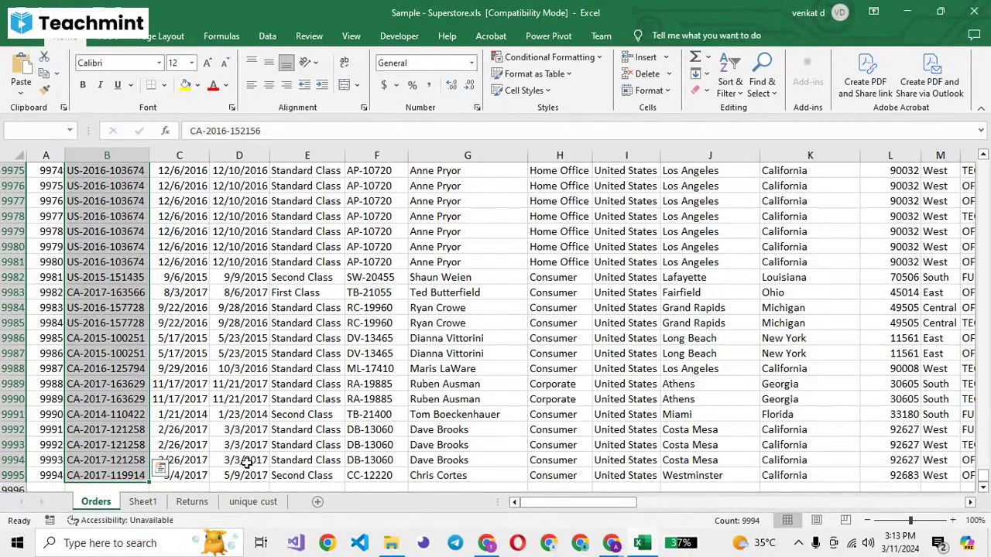
click(159, 501)
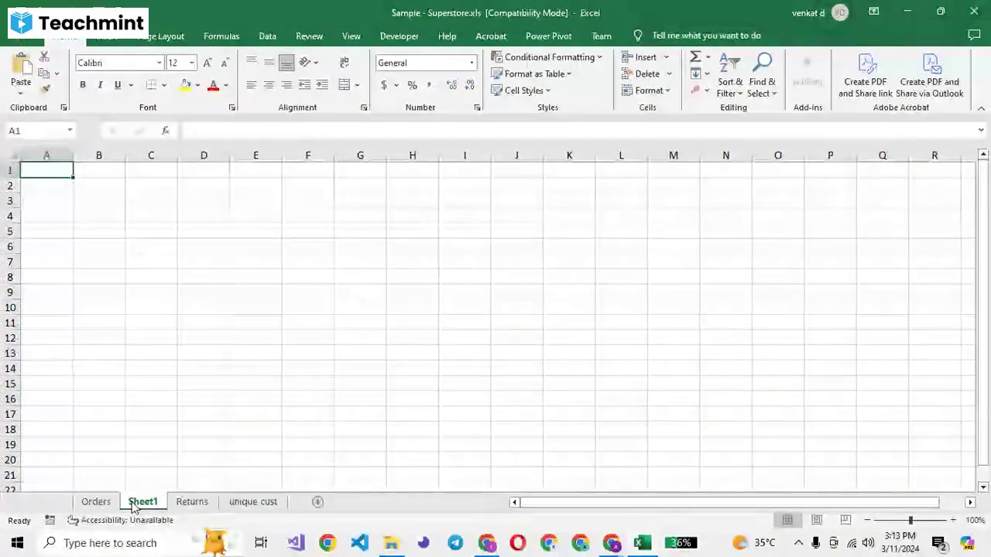
- Enter the label 'Total Orders' in Sheet1's A2 and autofit column A to fit it
click(91, 503)
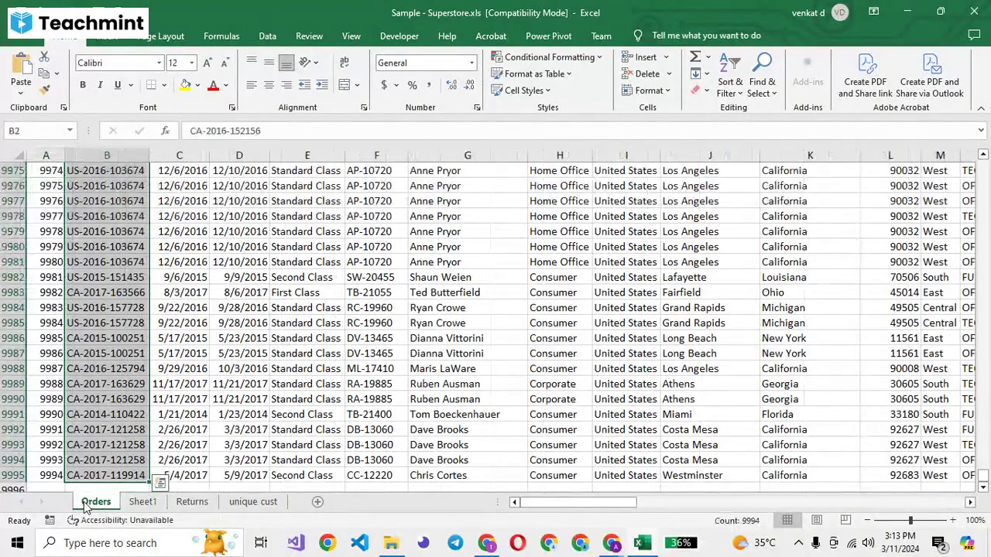
click(143, 502)
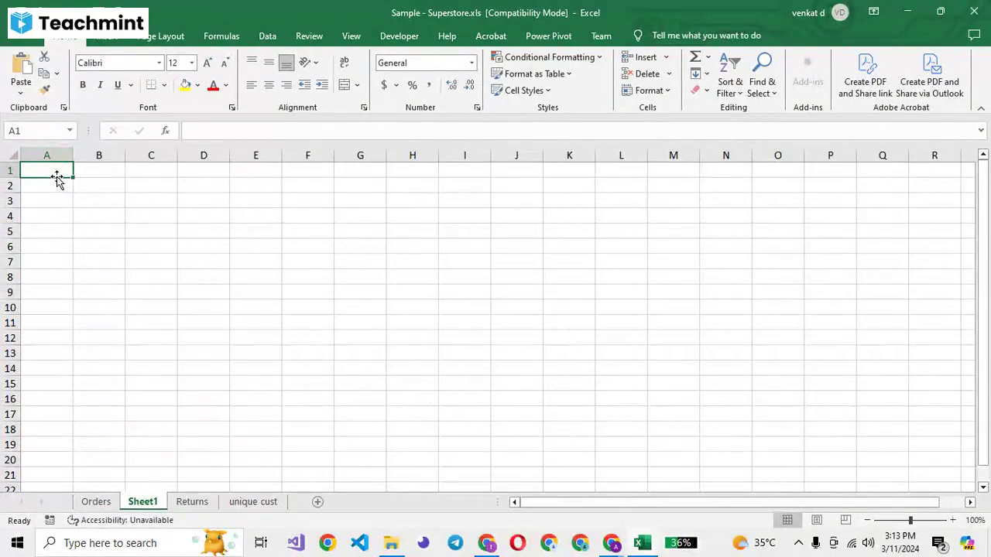
click(106, 503)
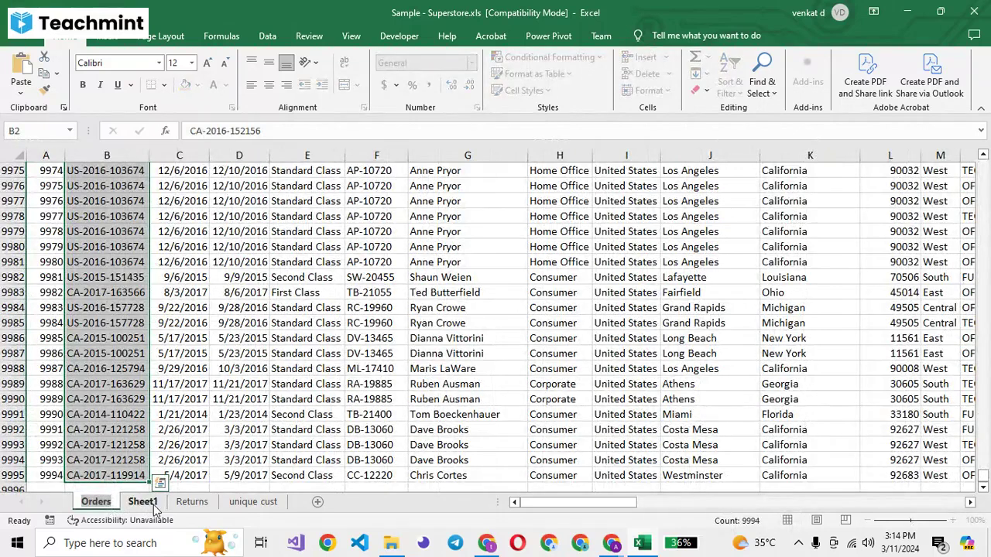
click(142, 502)
text(Total)
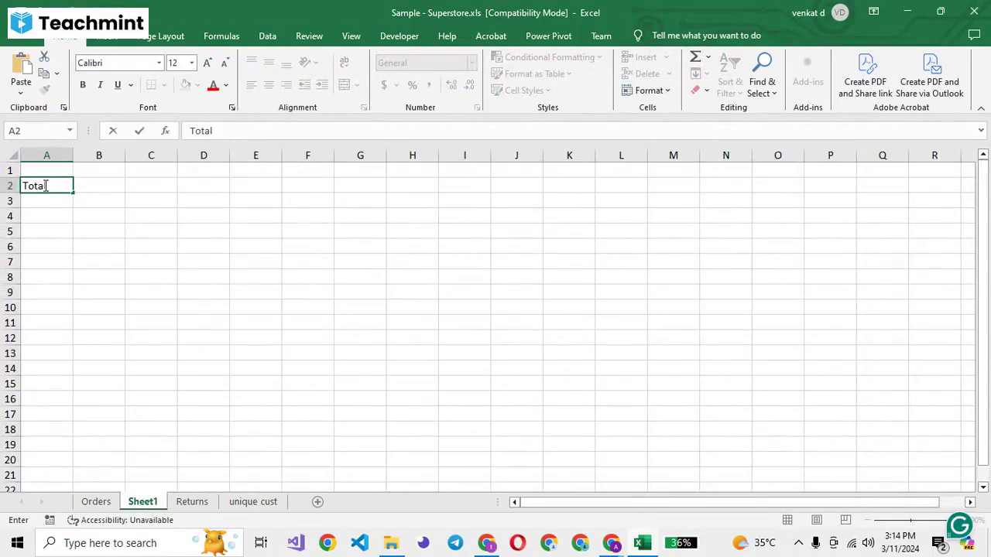
text(  Orders)
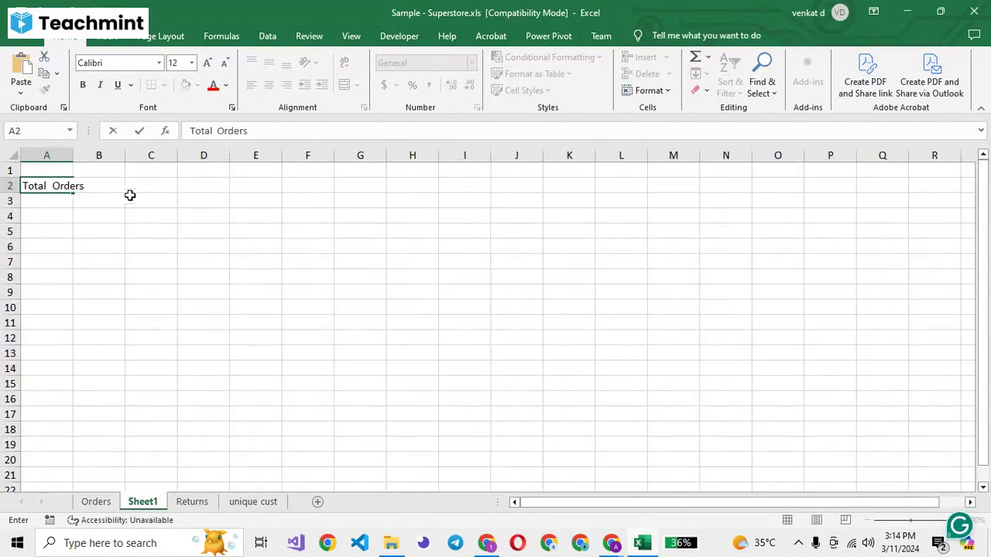
click(132, 199)
double_click(73, 155)
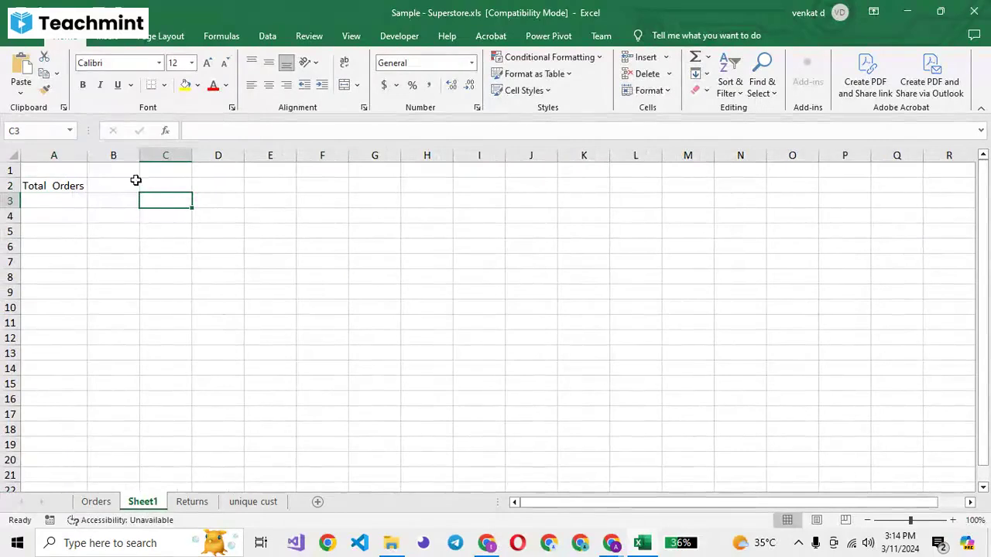
click(134, 187)
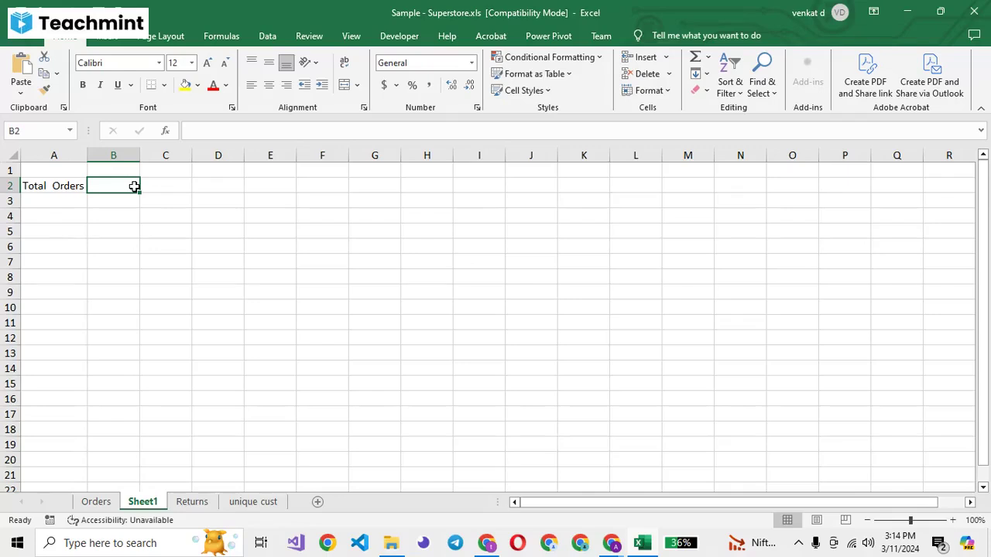
- Enter a COUNT formula in B2 that references column B of the Orders sheet
text(=c)
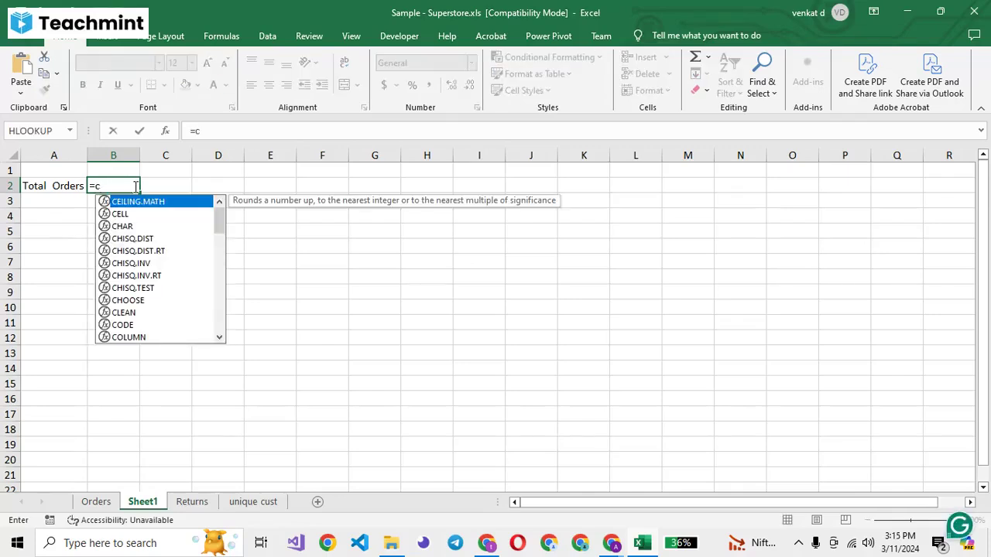
text(oun)
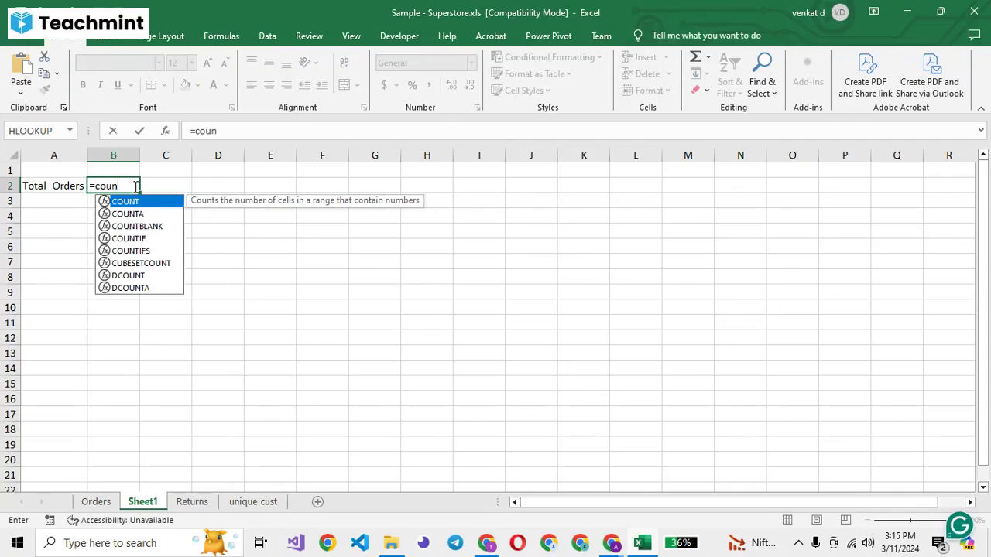
key(Tab)
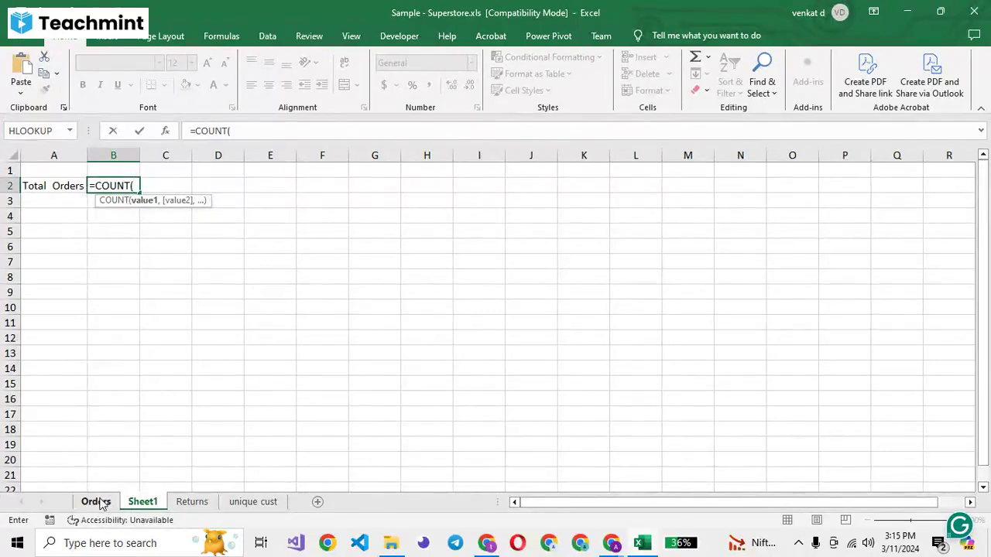
click(99, 503)
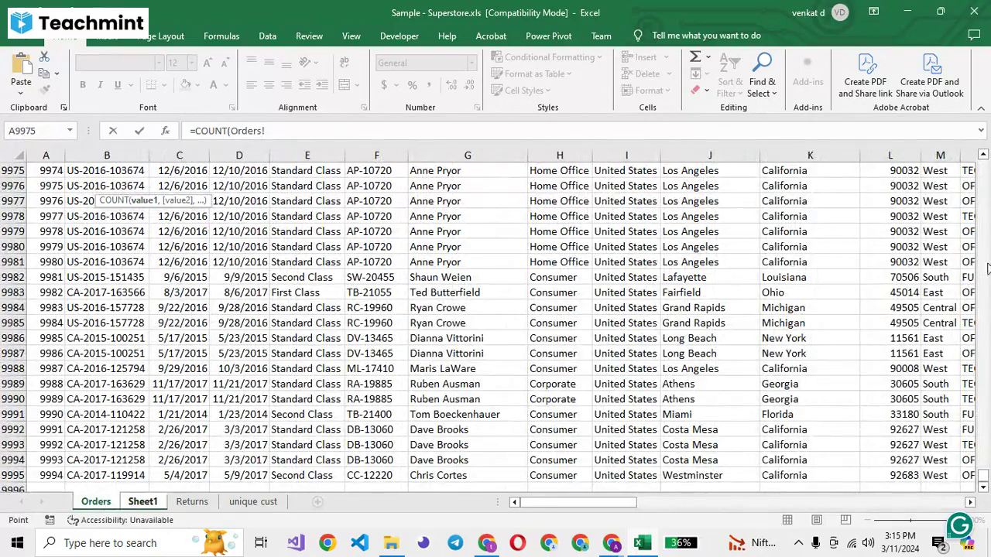
drag(984, 480, 974, 144)
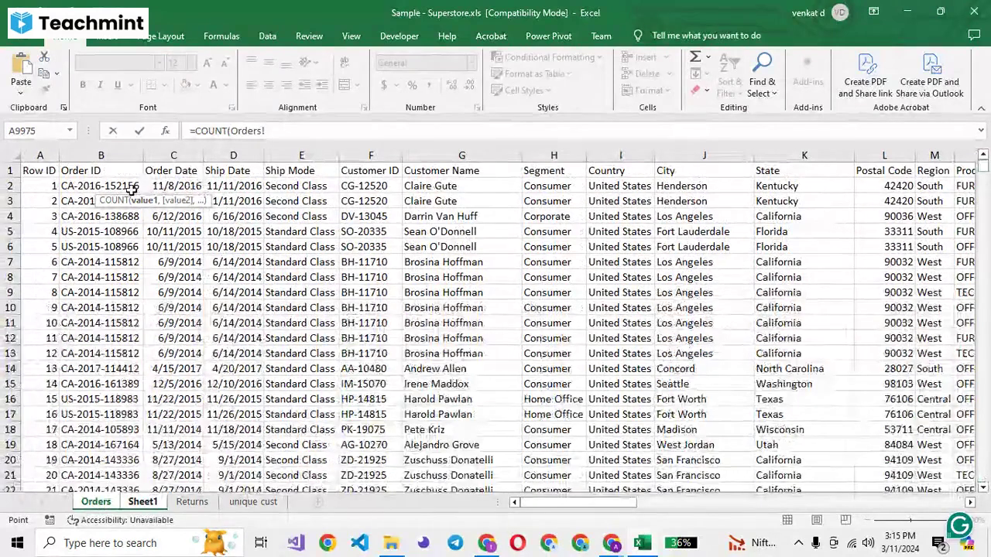
click(132, 189)
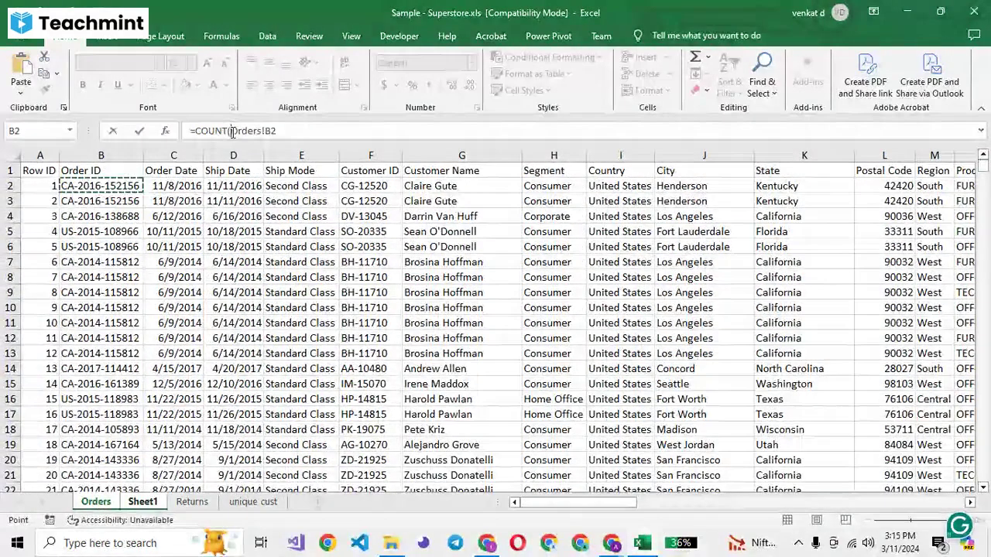
double_click(233, 131)
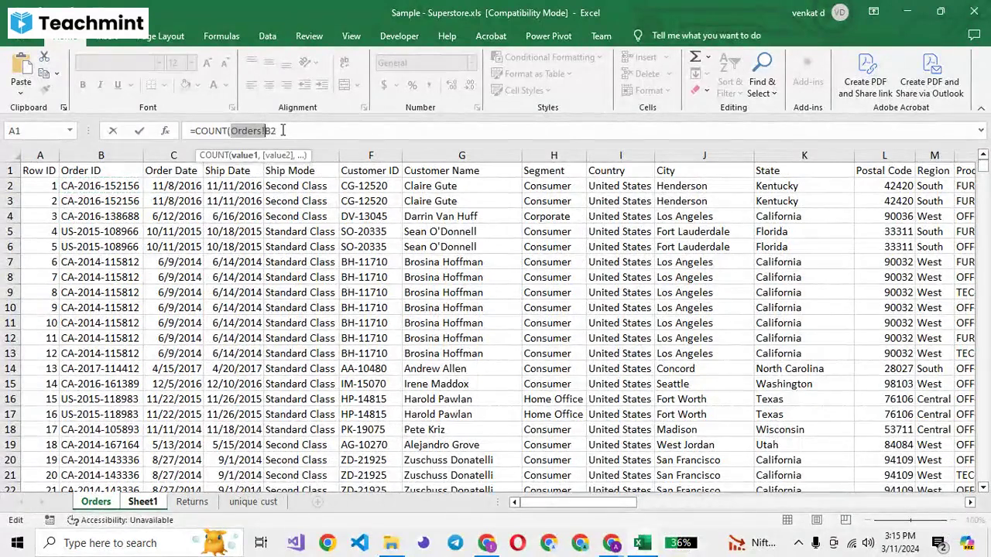
click(281, 131)
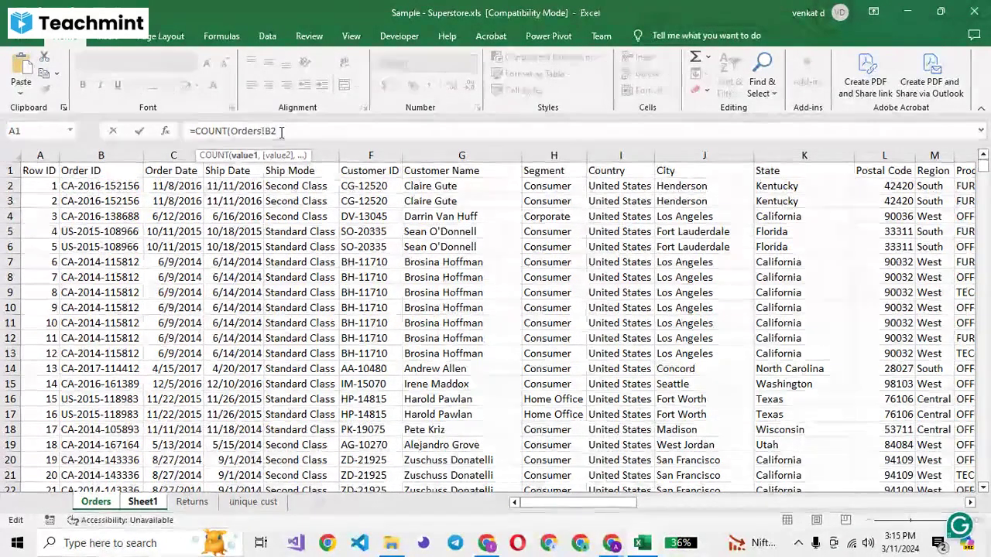
key(BackSpace)
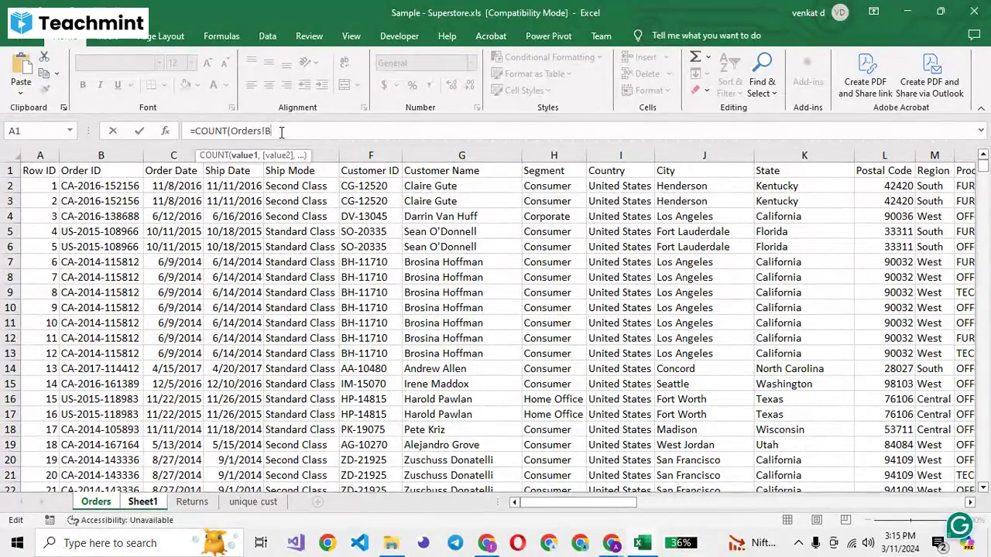
text(:B)
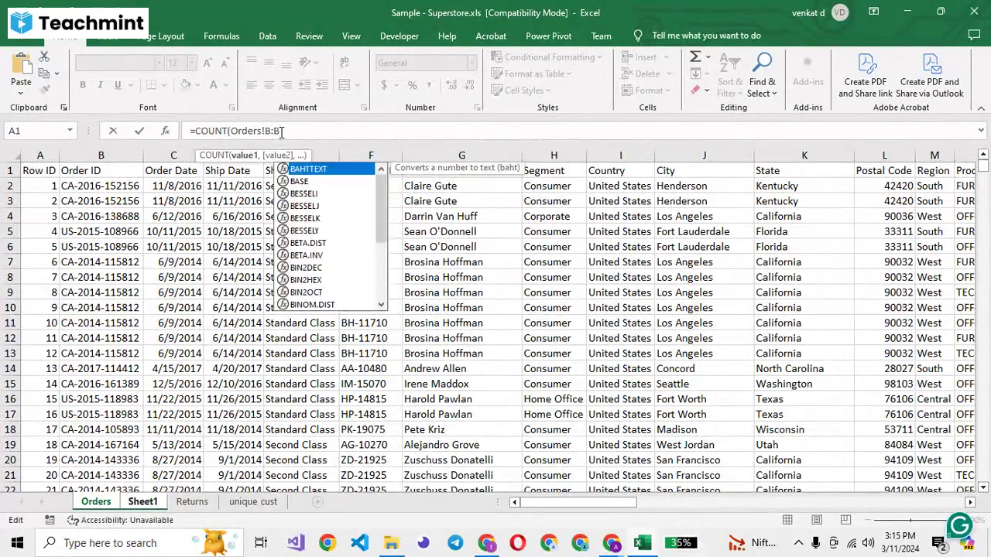
key(Return)
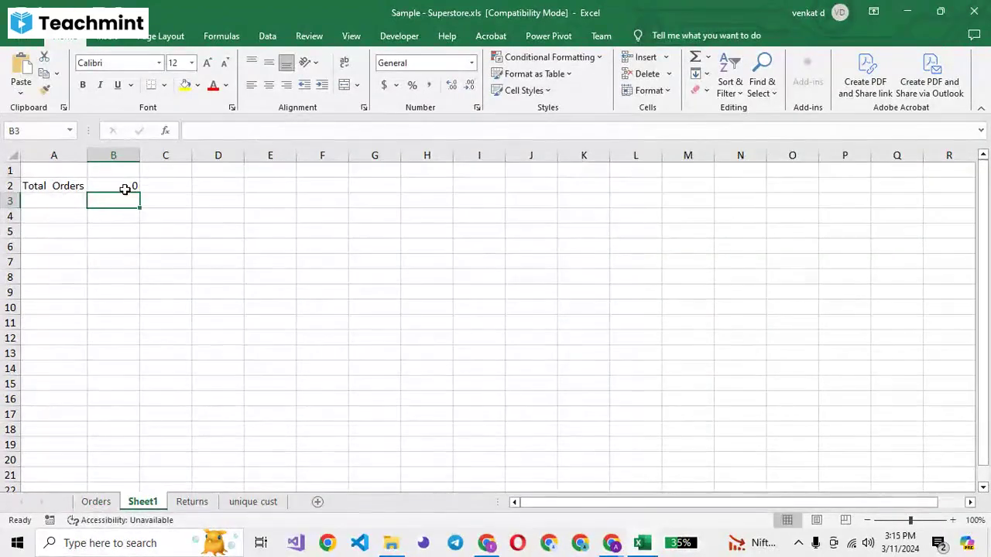
- Revise the B2 formula's range to Orders!B2:B1000, which returns 0
click(125, 189)
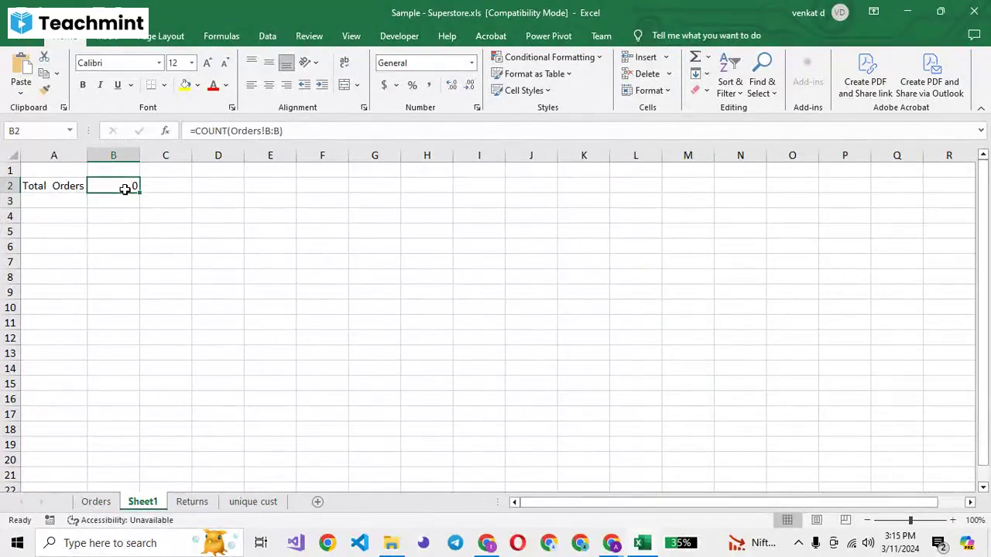
click(271, 131)
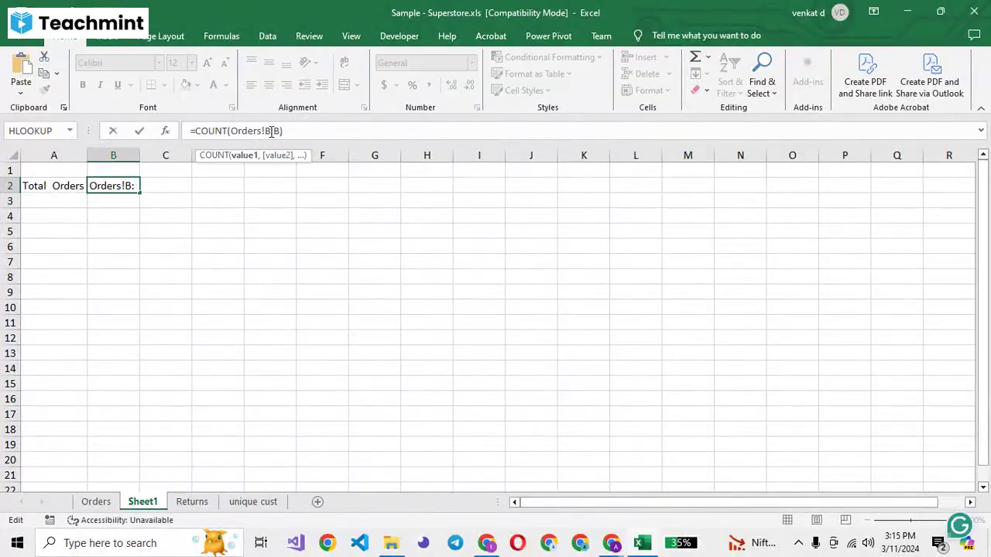
text(2:B)
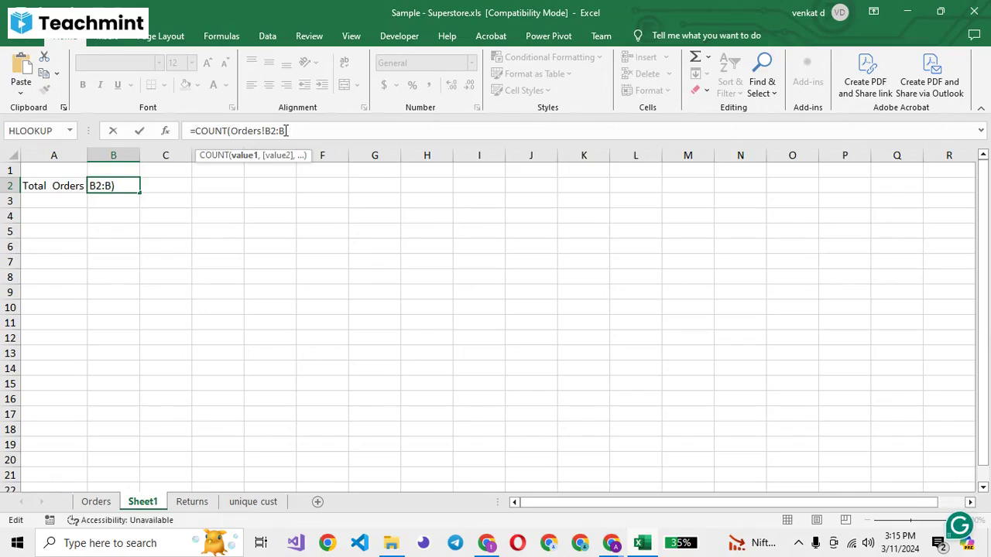
text(1)
text(0000)
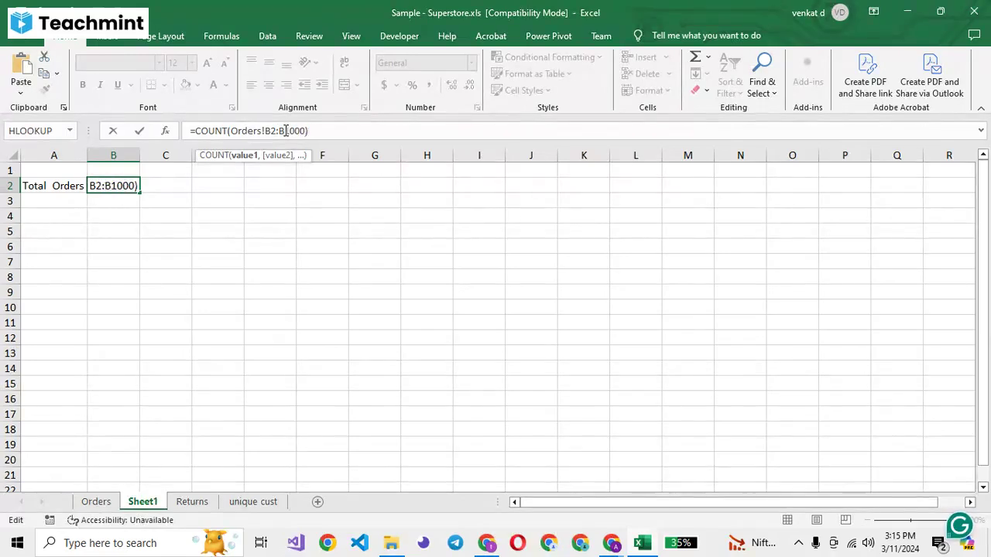
key(Return)
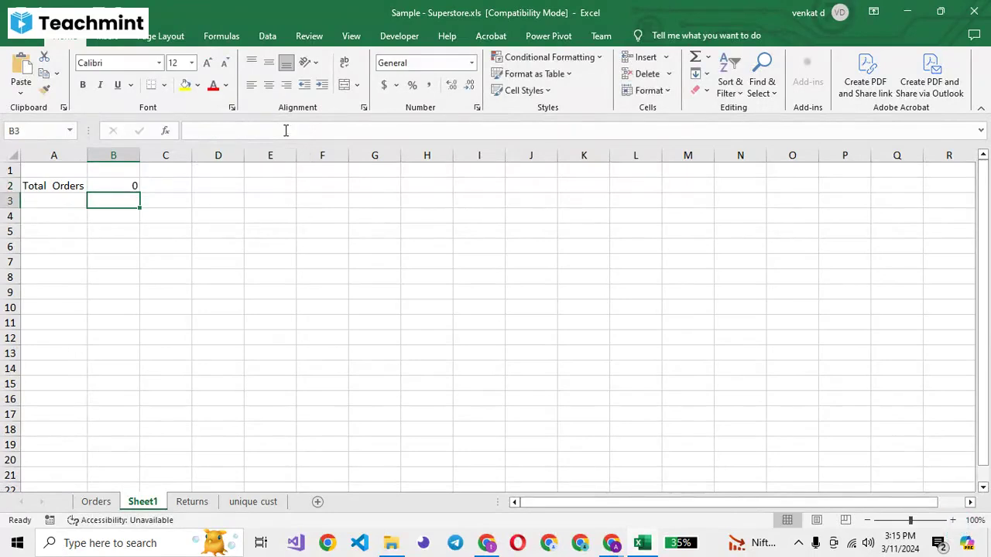
click(119, 184)
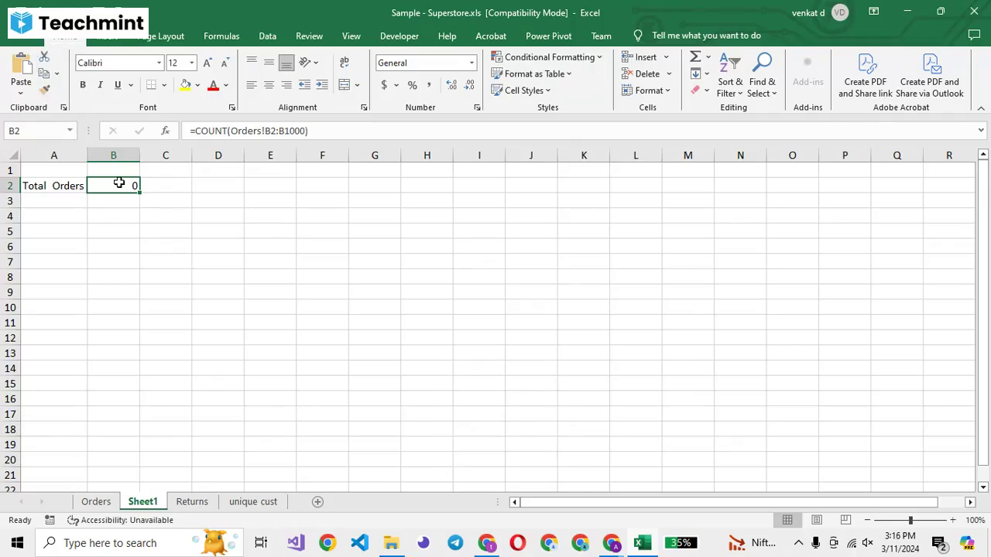
click(611, 543)
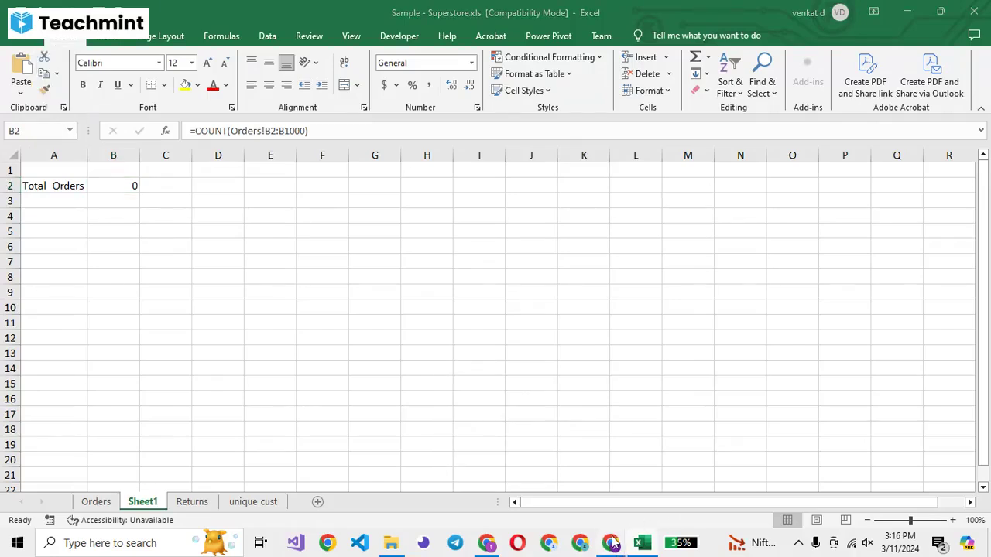
- Add a COUNTBLANK formula in G9 over the sample list E3:E15, returning 3
click(504, 491)
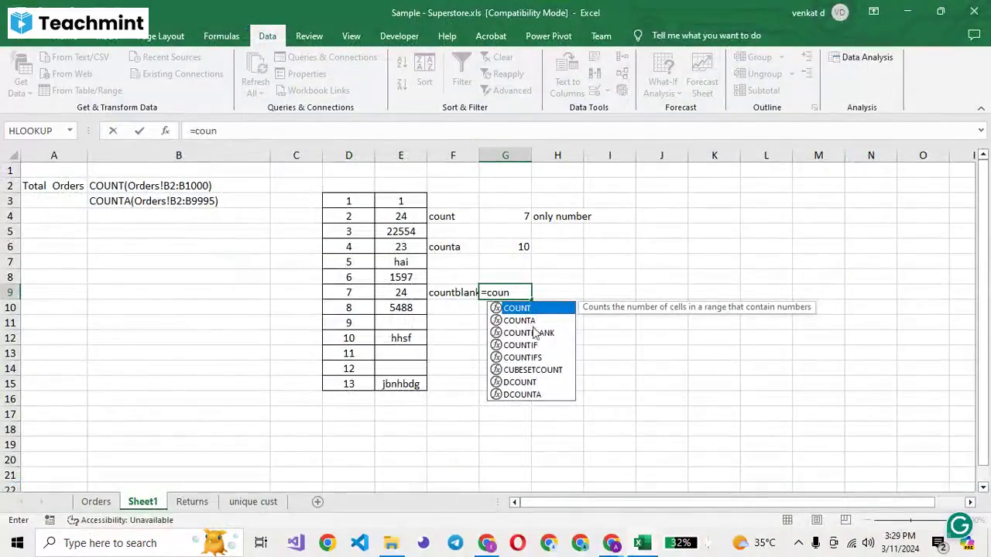
click(534, 333)
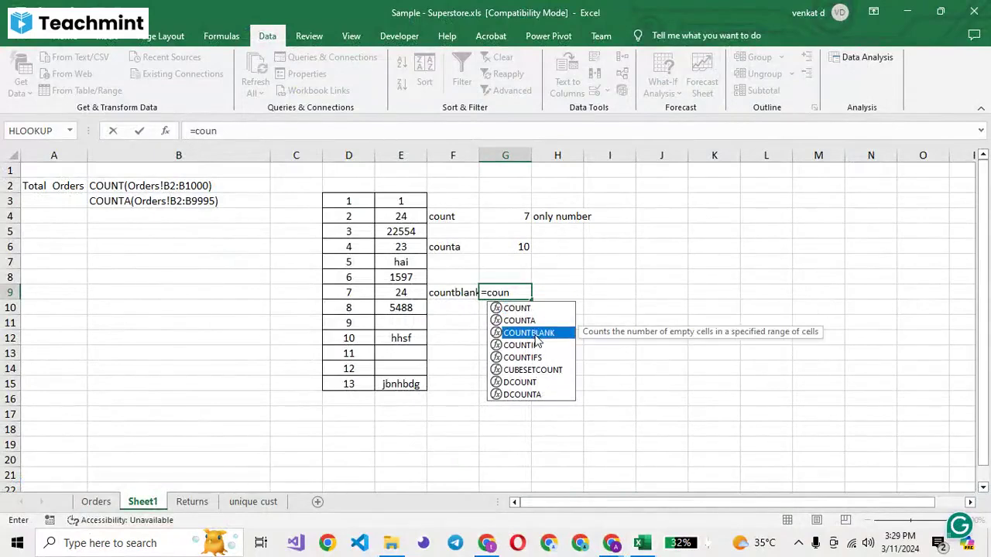
double_click(534, 332)
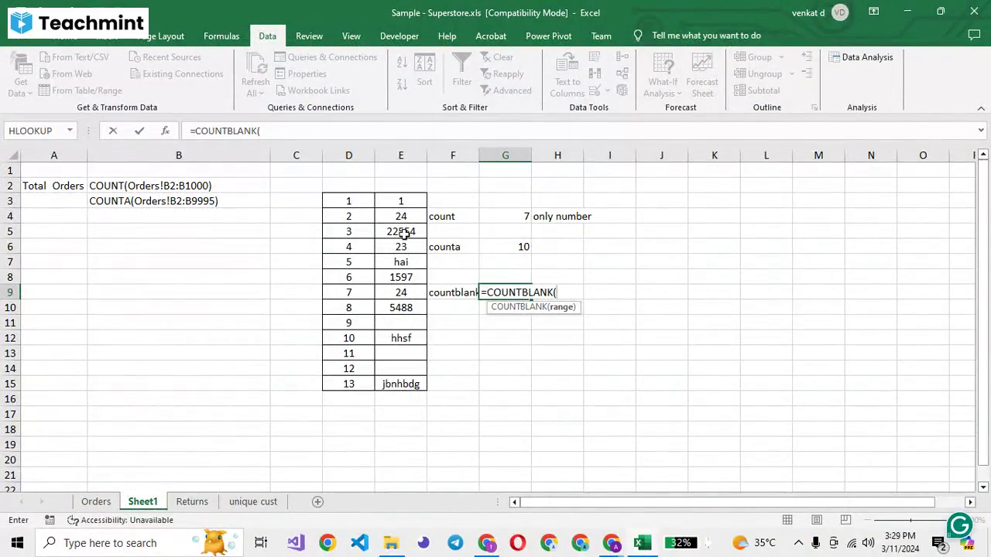
click(394, 202)
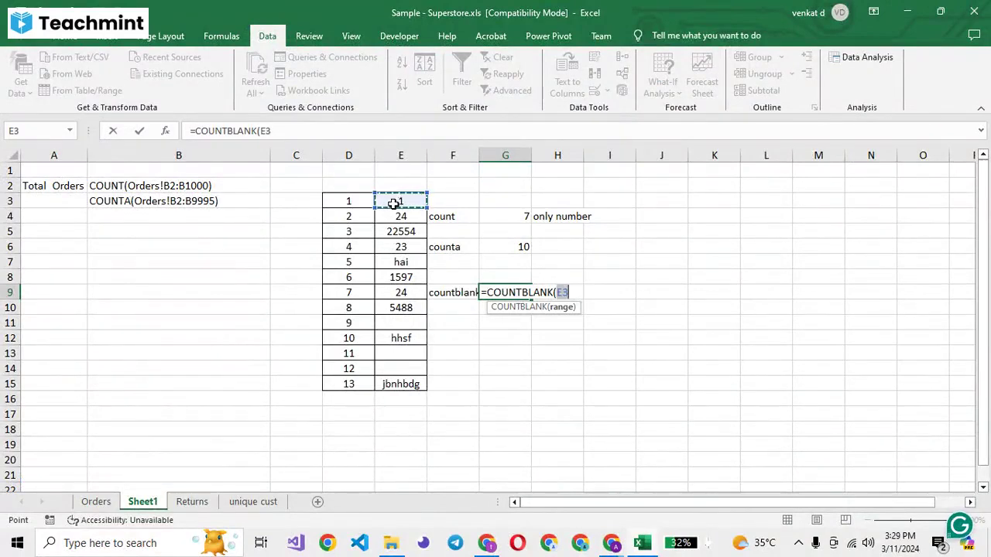
key(ctrl+shift+Down)
key(ctrl+shift+Down)
key(ctrl+shift+Down)
key(ctrl+shift+Down)
key(ctrl+shift+Up)
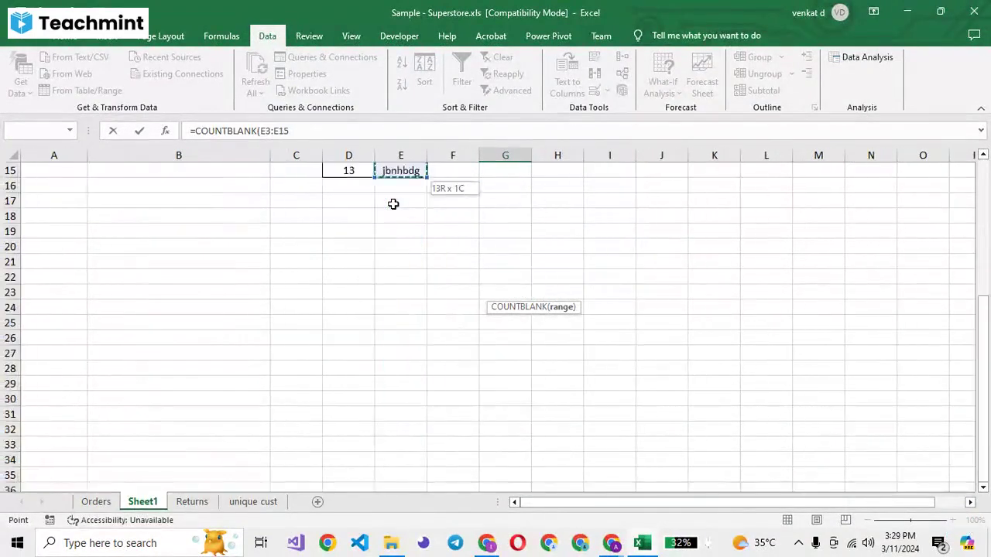
scroll(393, 203, up, 1)
key(Return)
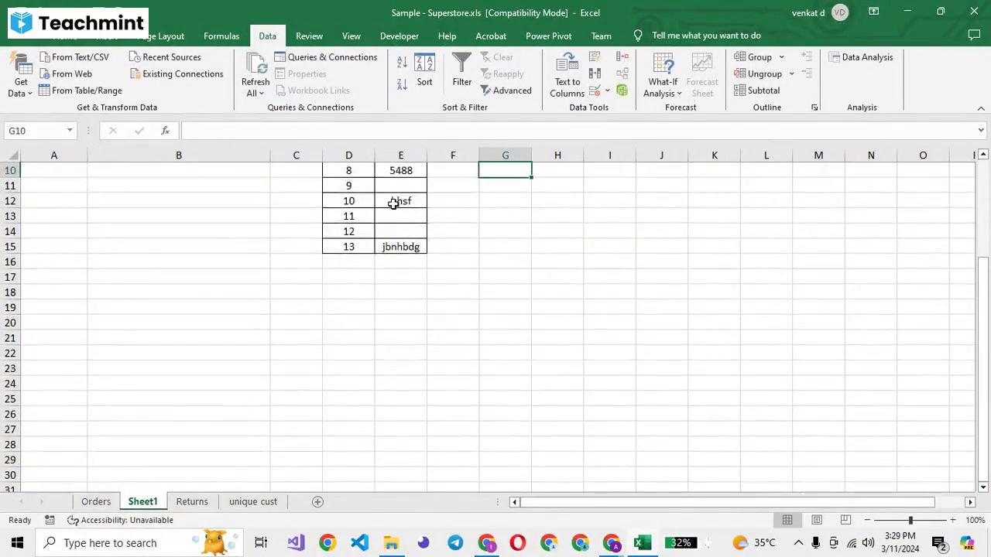
key(Up)
key(Up)
key(Up)
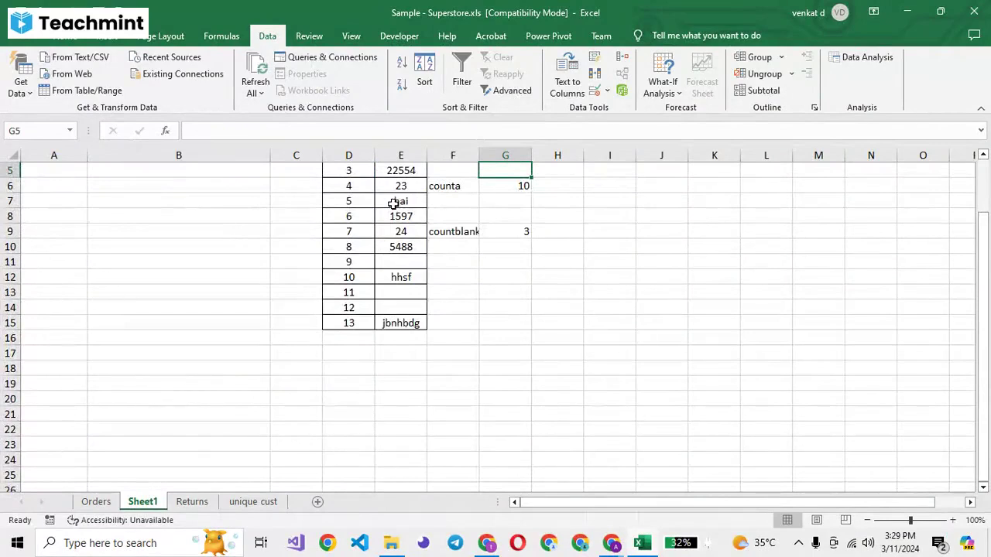
key(Up)
key(Up)
key(Up)
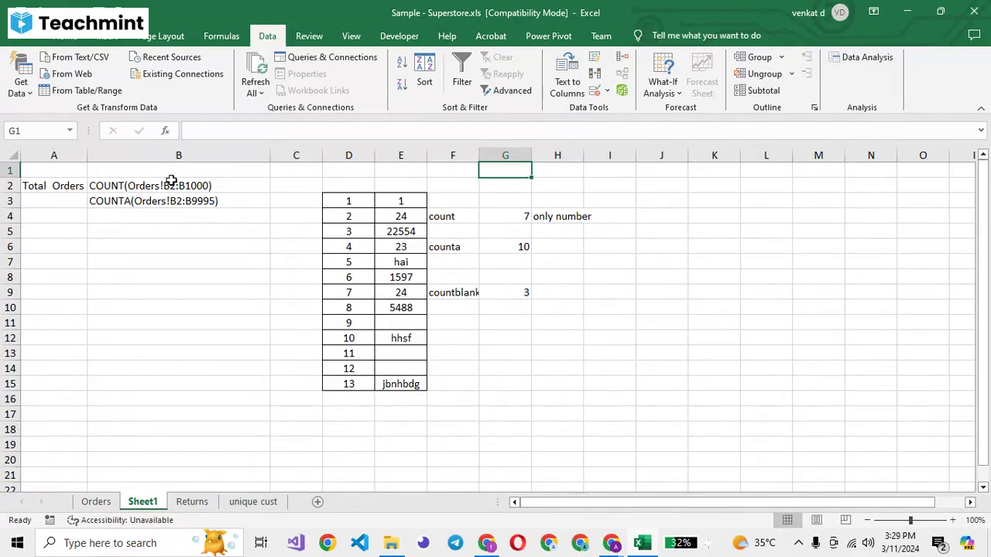
- Jump to the bottom of the Orders Order ID column and delete B9976 and B9988
click(96, 501)
click(80, 410)
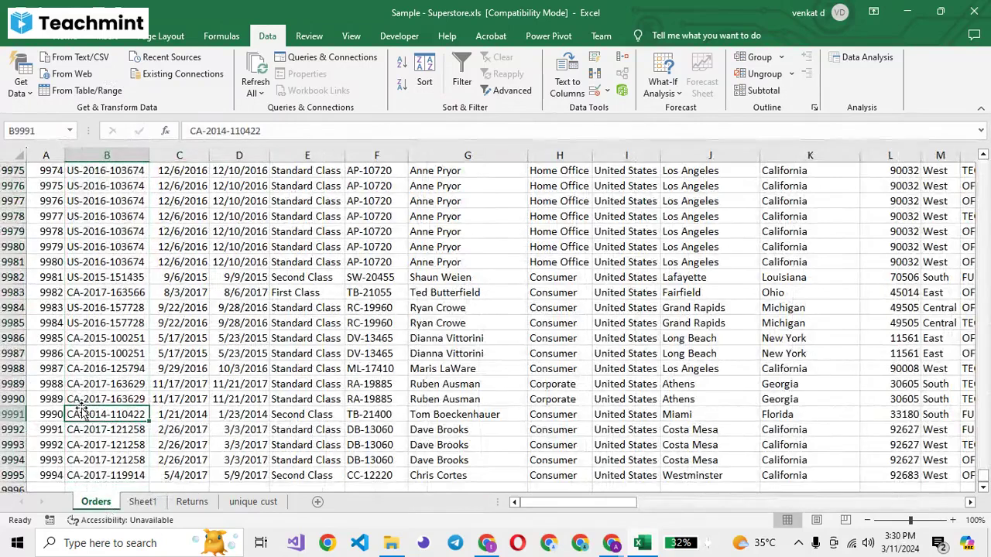
key(ctrl+Up)
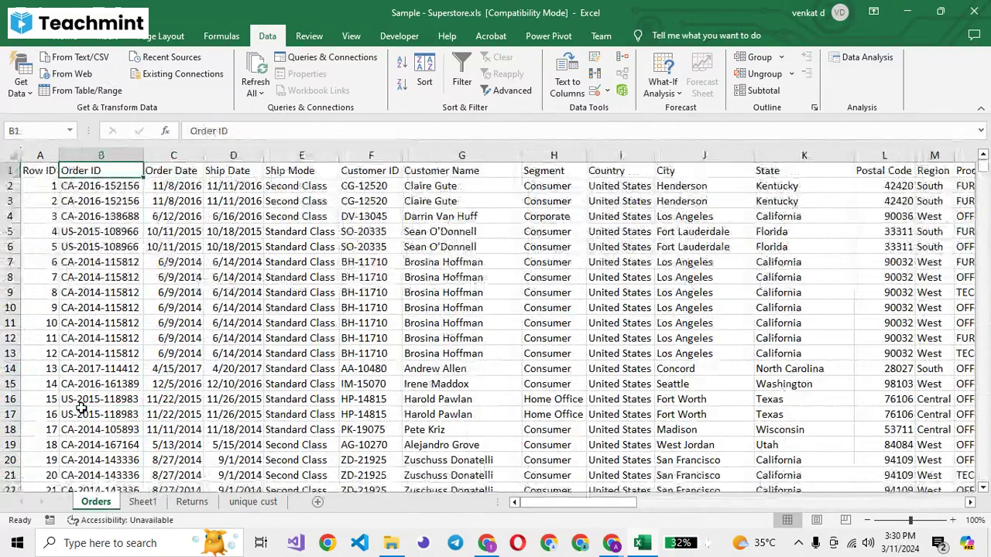
click(81, 410)
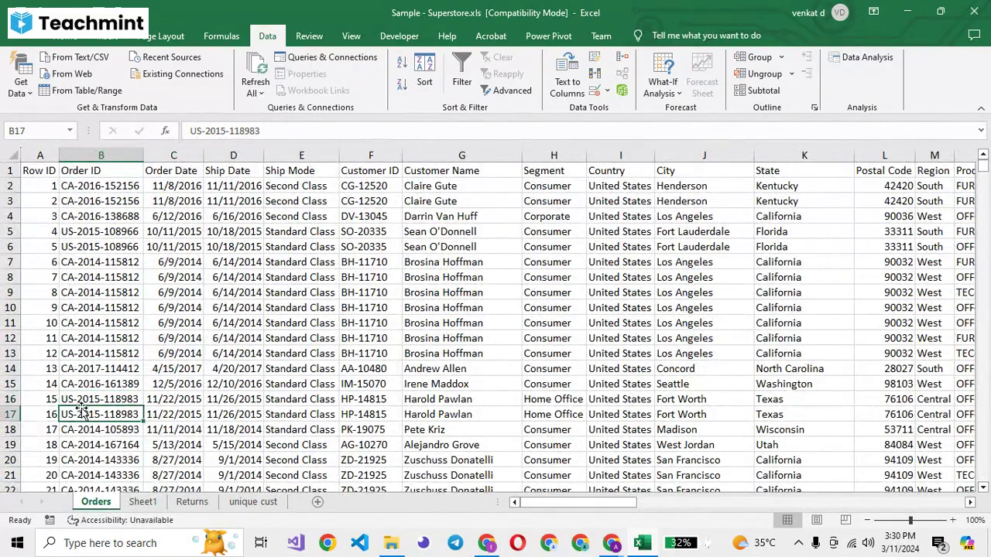
key(ctrl+Down)
key(Up)
key(Up)
key(Up)
key(Up)
key(Up)
key(Up)
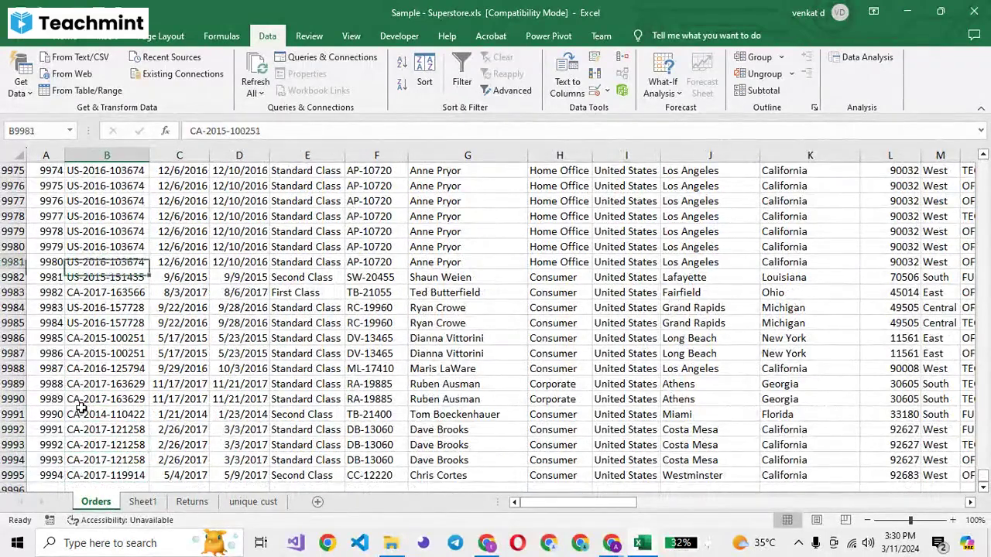
key(Up)
key(Up)
key(Up)
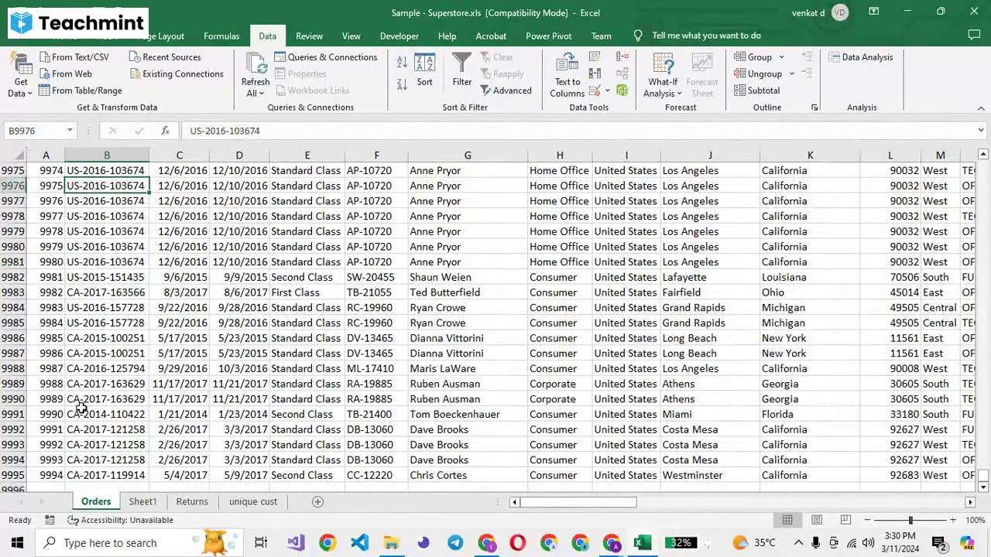
key(Delete)
click(108, 370)
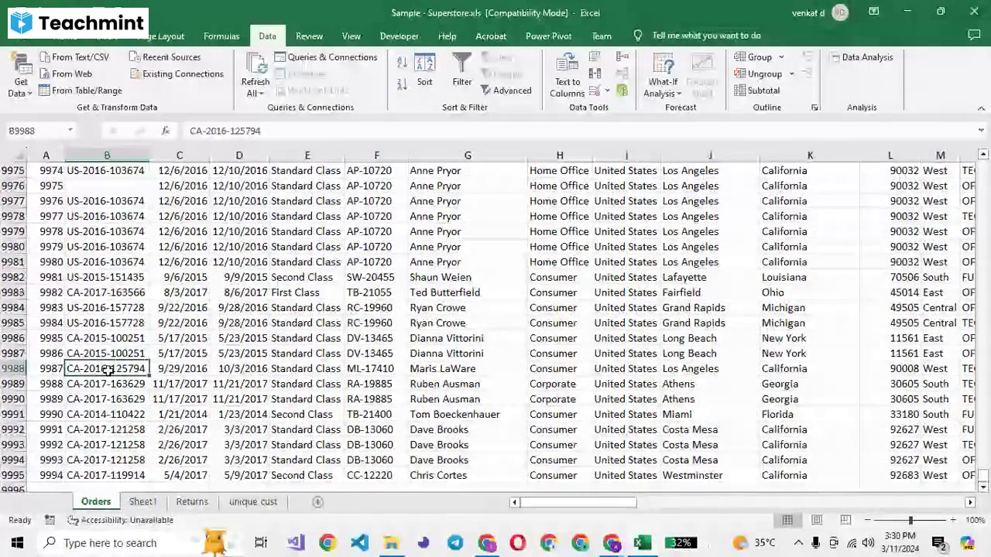
key(Delete)
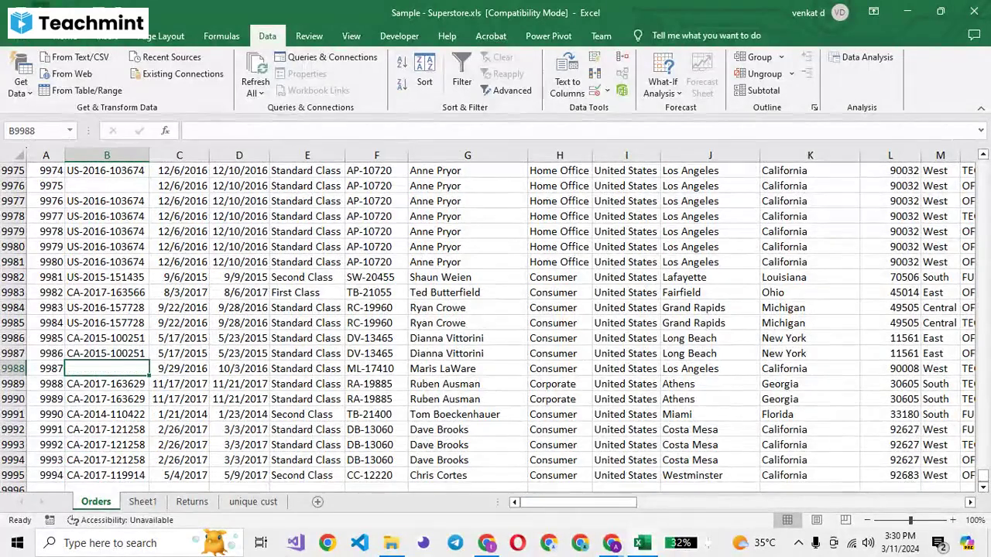
click(143, 504)
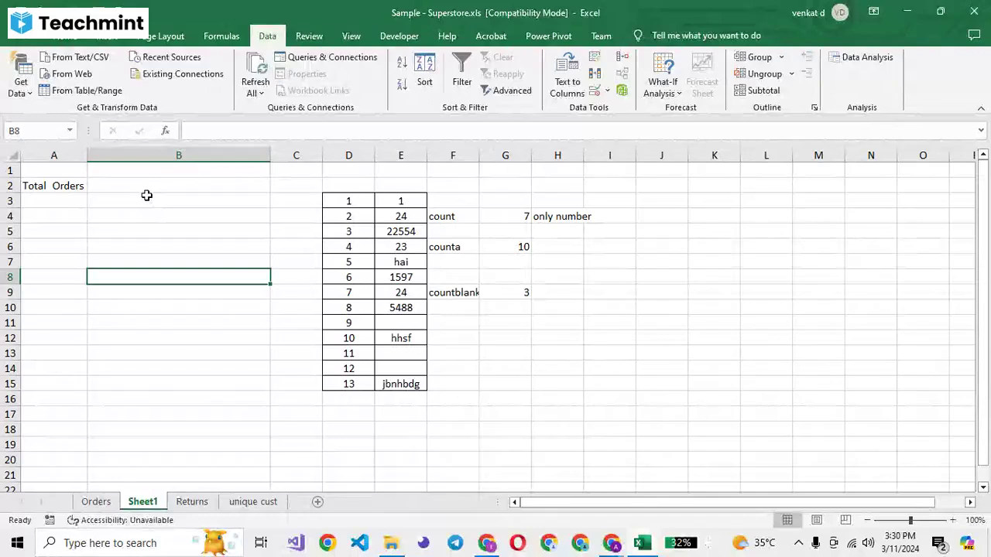
- Enter =COUNT(Orders!A2:A9995) in Sheet1's B2, giving 9994 total orders
click(146, 189)
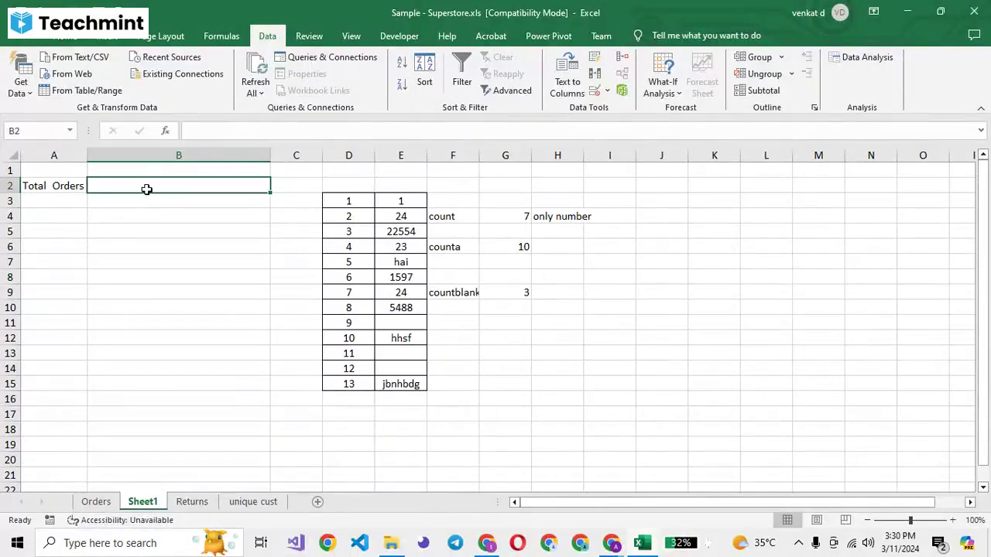
text(=)
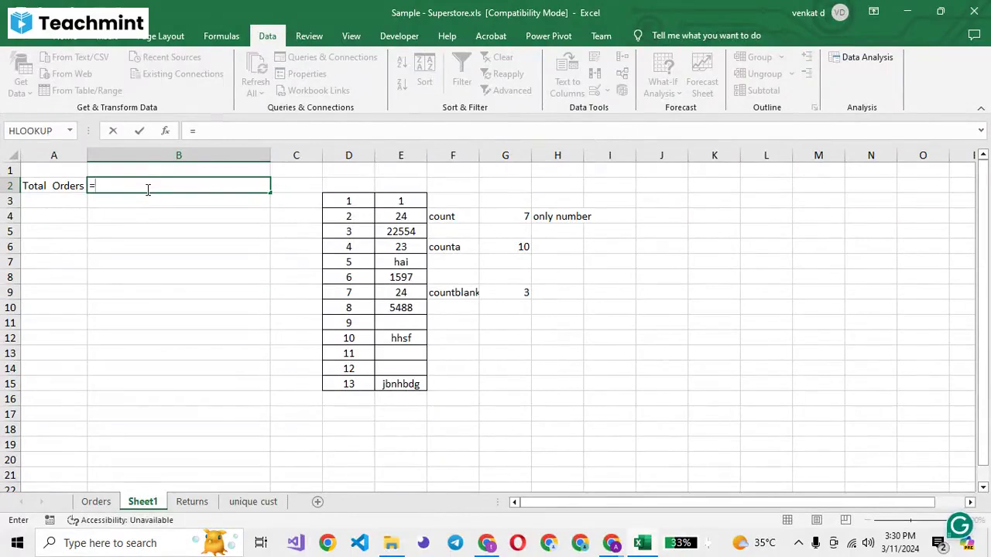
text(cou)
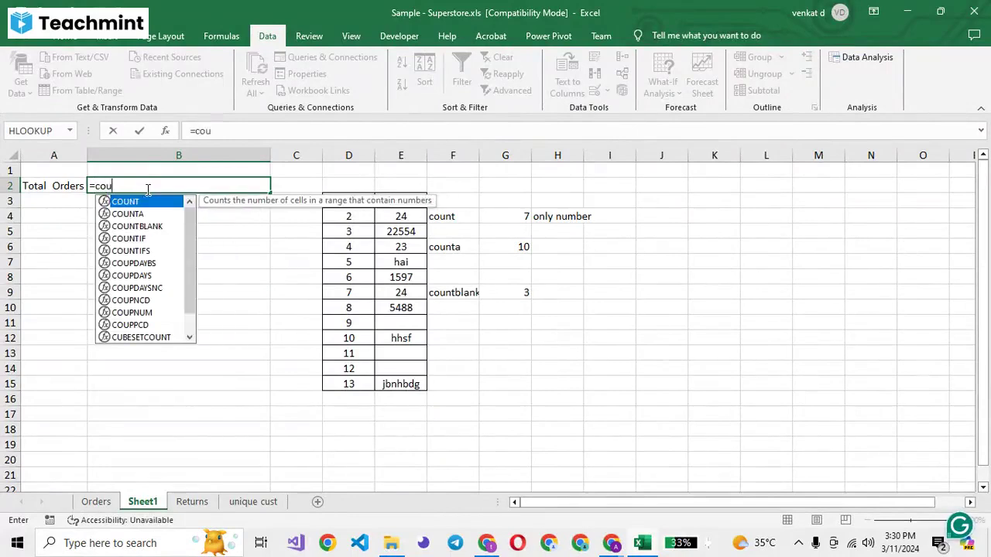
key(Tab)
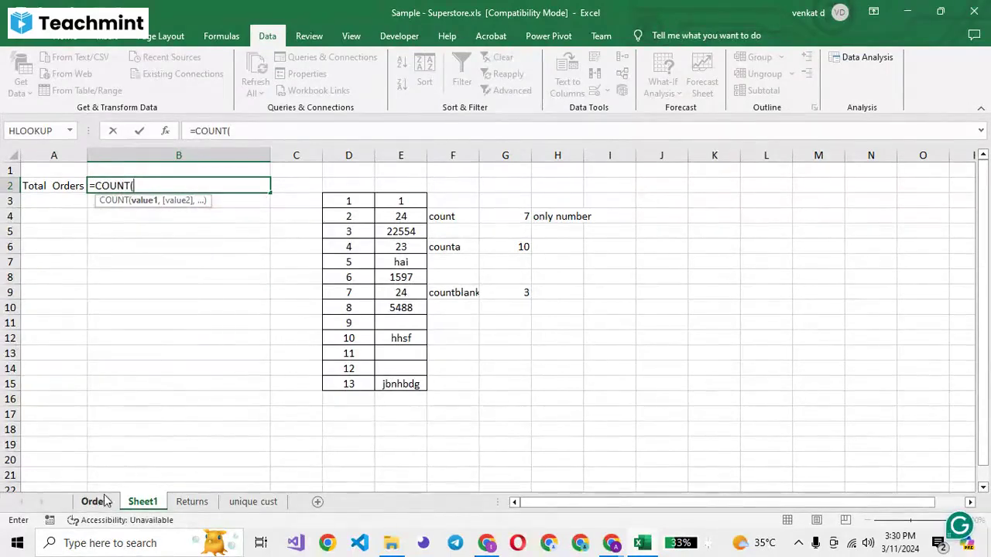
click(106, 502)
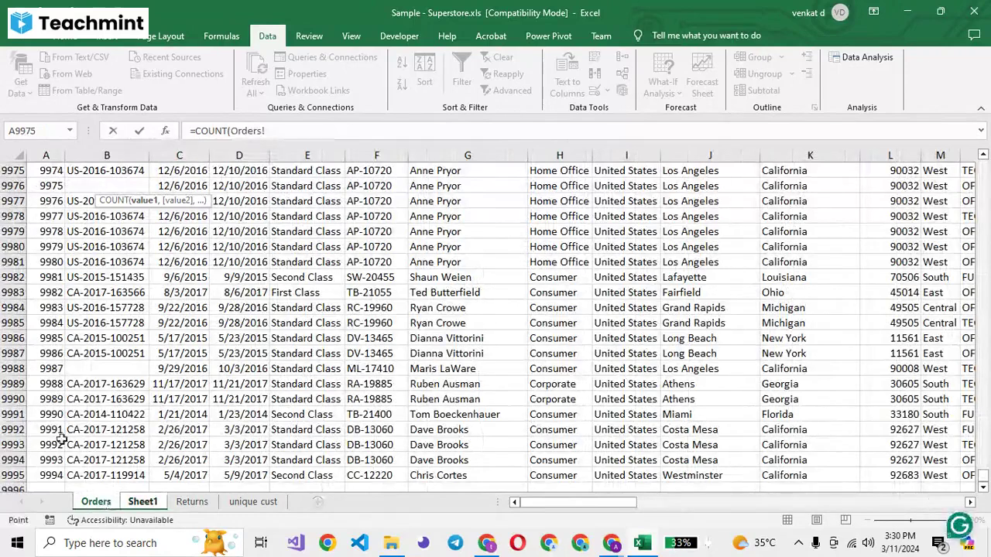
drag(983, 480, 983, 164)
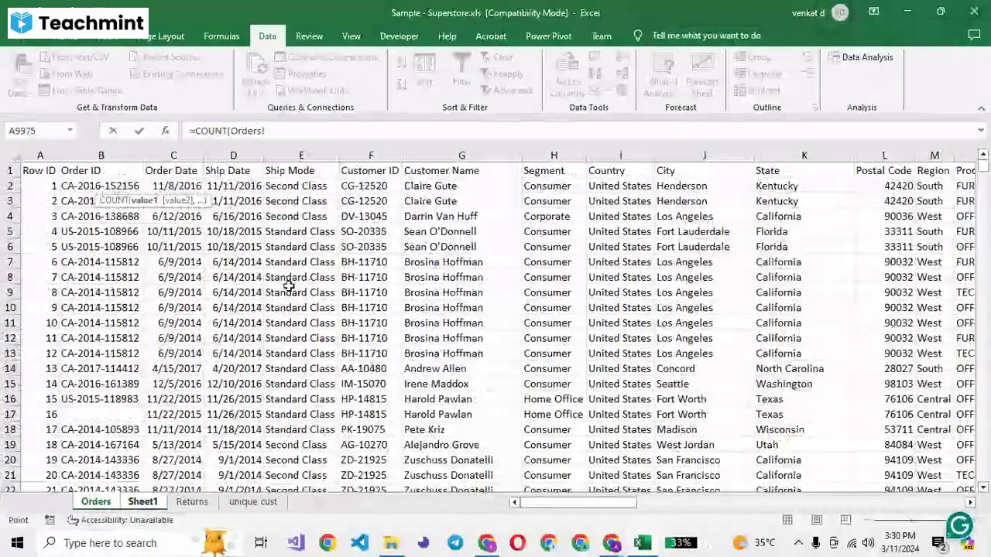
click(49, 182)
key(ctrl+shift+Down)
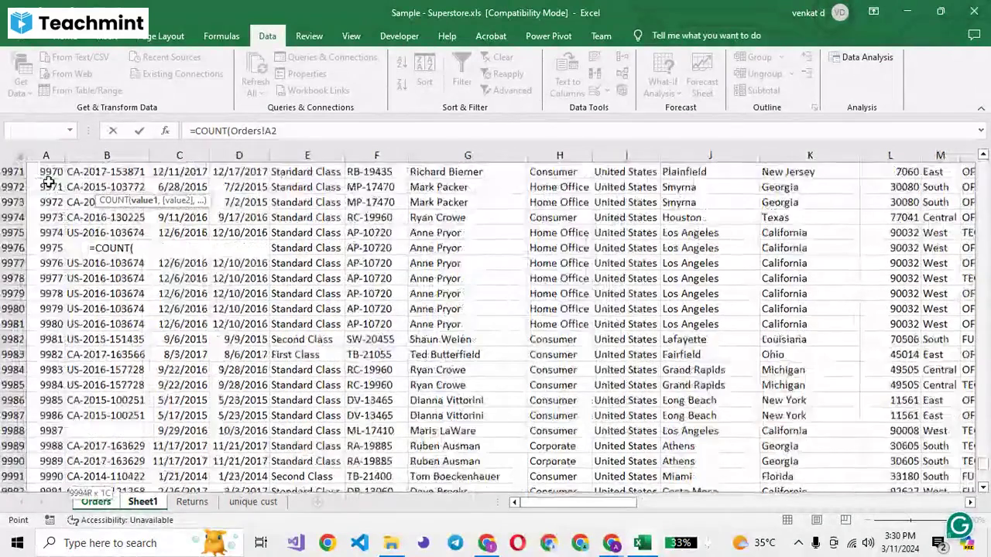
key(Return)
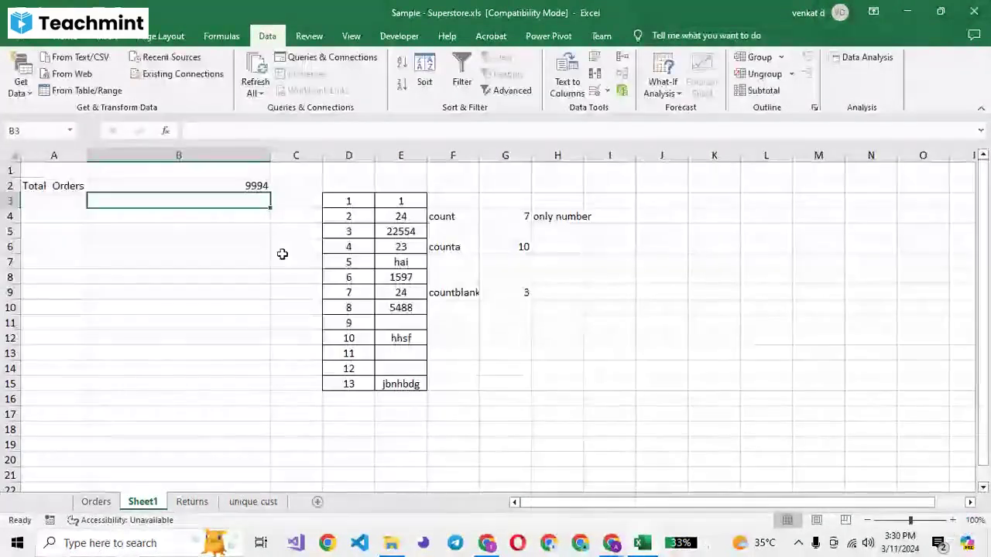
click(180, 184)
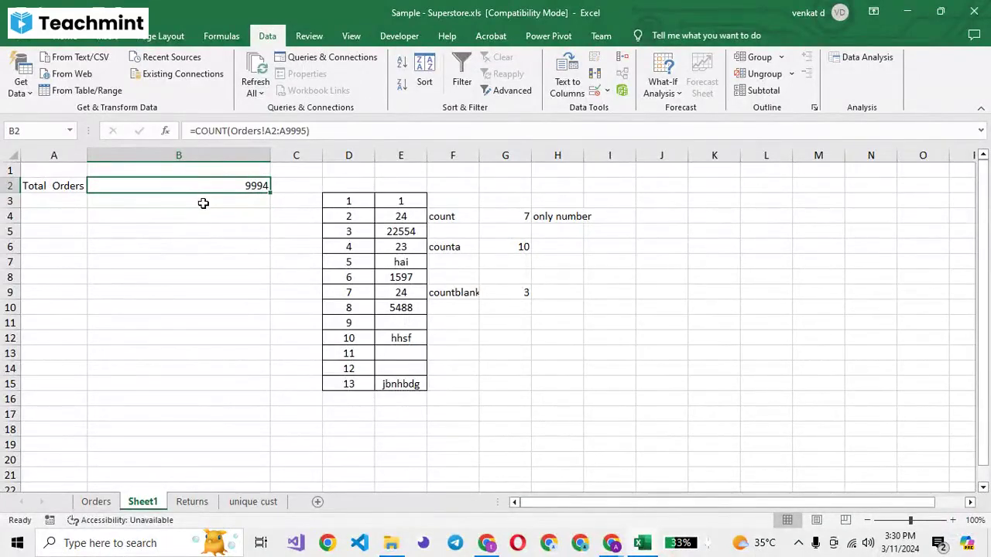
- Select the Orders sheet name inside the =COUNT(Orders!A2:A9995) formula in B2
drag(231, 131, 265, 131)
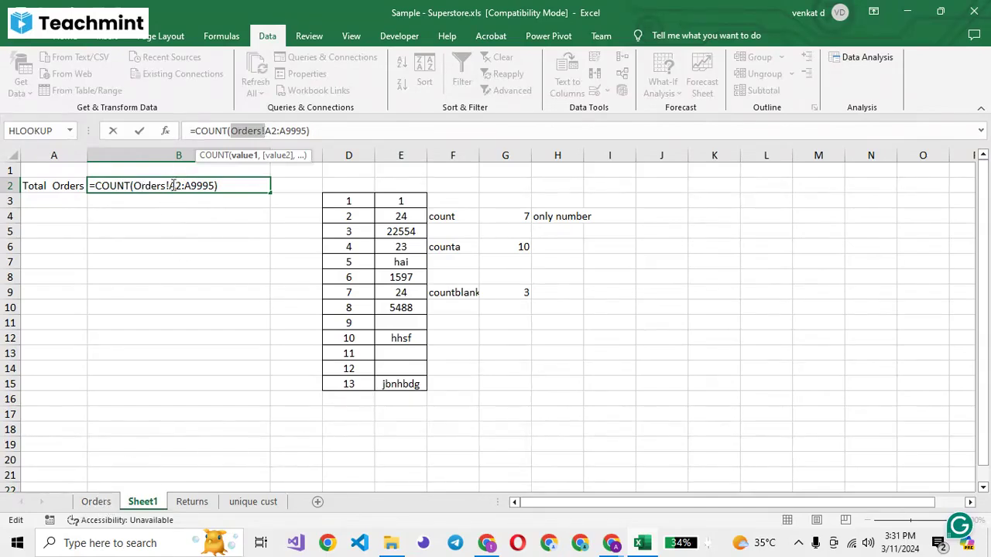
- Rewrite the B2 count range as Orders!A2:A1000 so Total Orders shows 999
drag(170, 185, 217, 186)
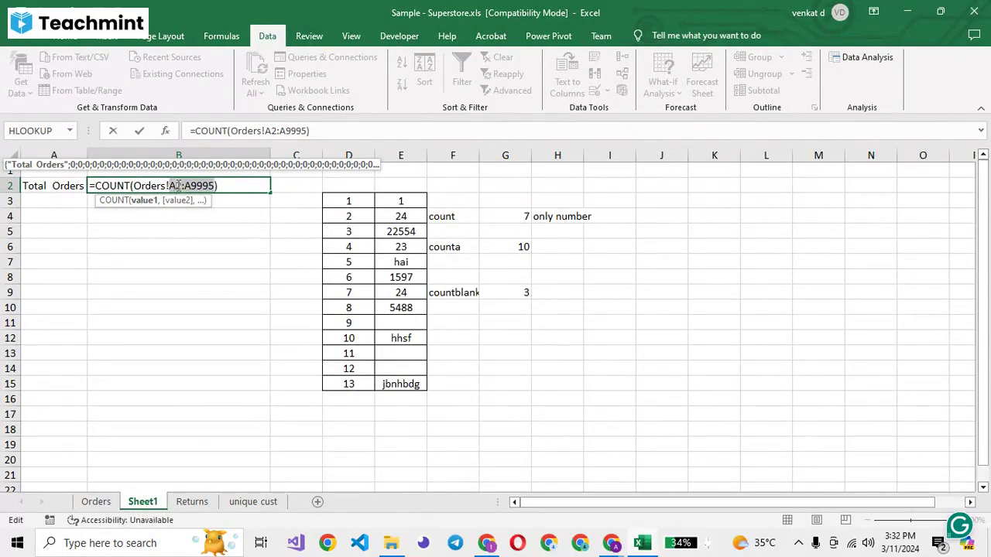
shift+click(174, 186)
key(BackSpace)
key(BackSpace)
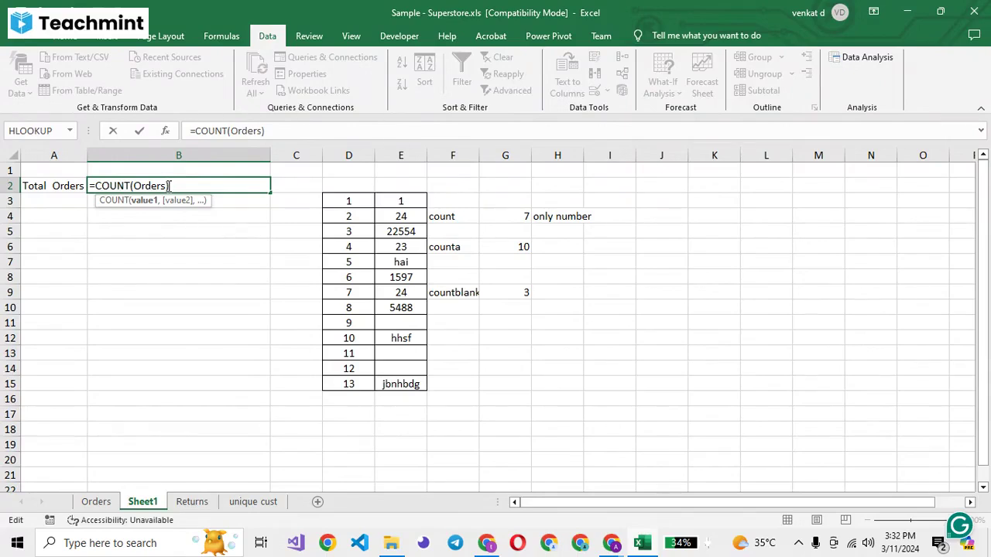
text(!)
text(A)
text(2)
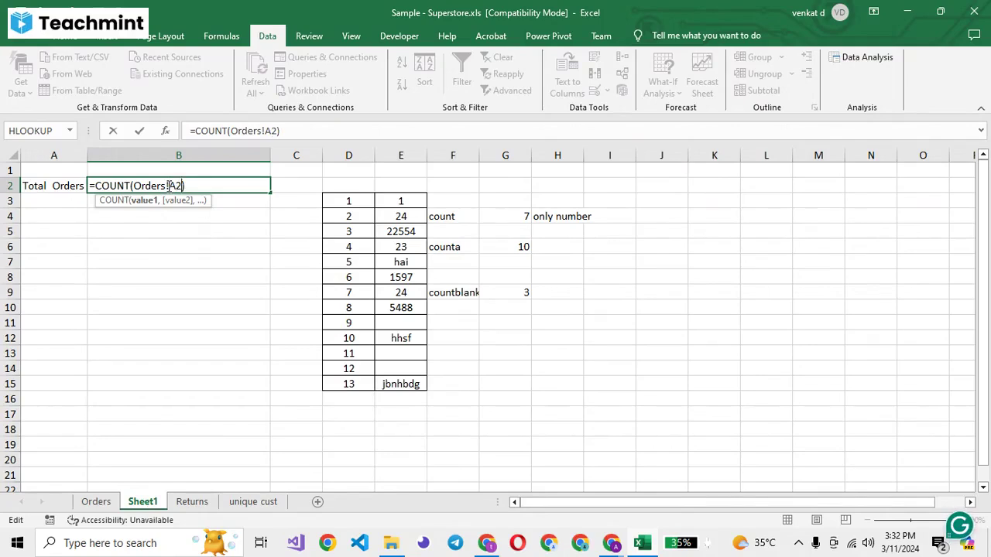
text(:)
text(A1)
text(000)
key(Return)
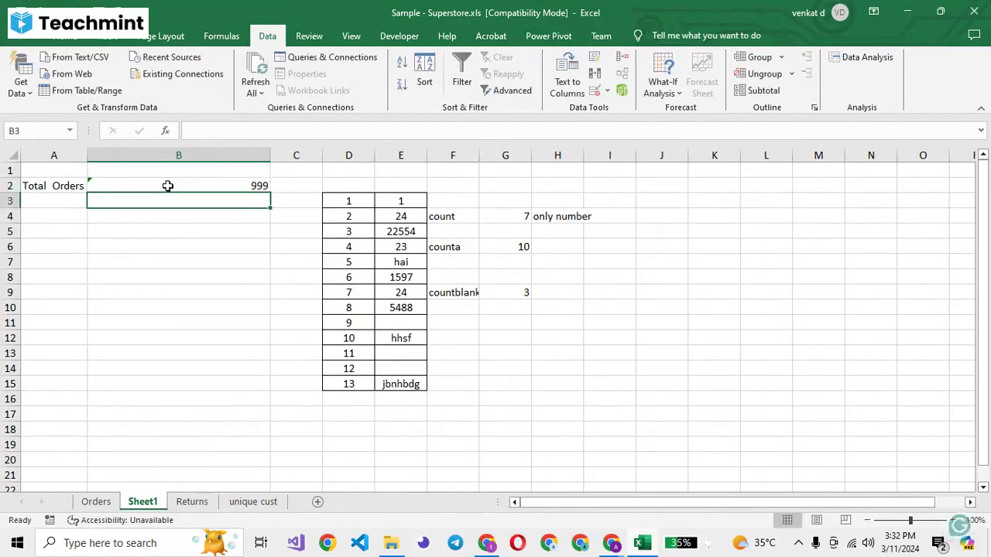
- Rewrite B2 as =COUNT(Orders!A2:A10000) for a 9994 total, then view the Returns sheet
click(168, 185)
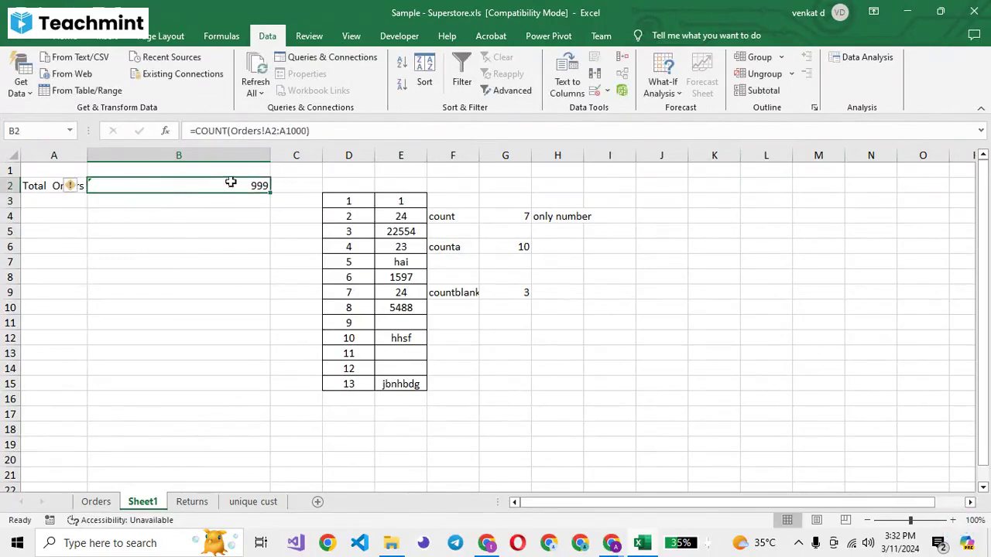
click(304, 130)
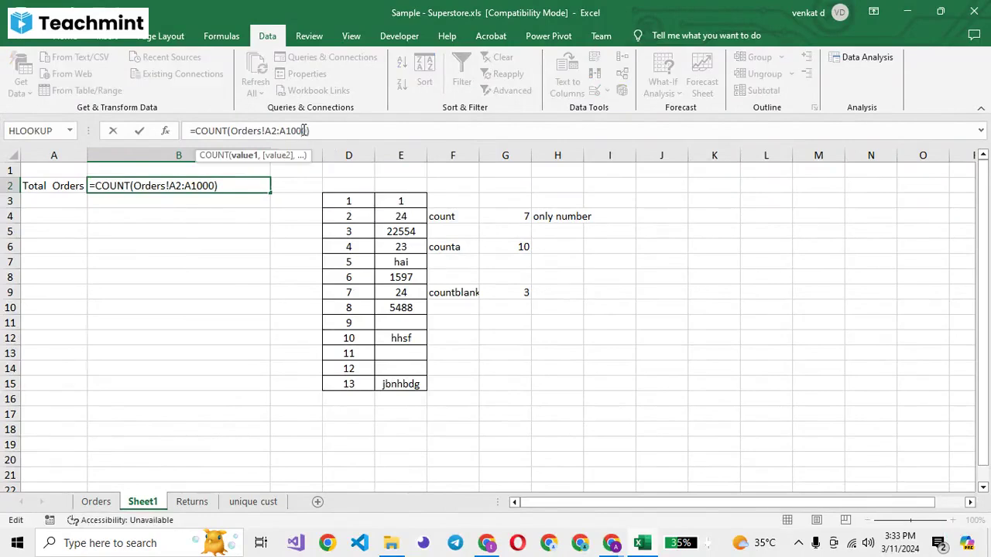
key(Return)
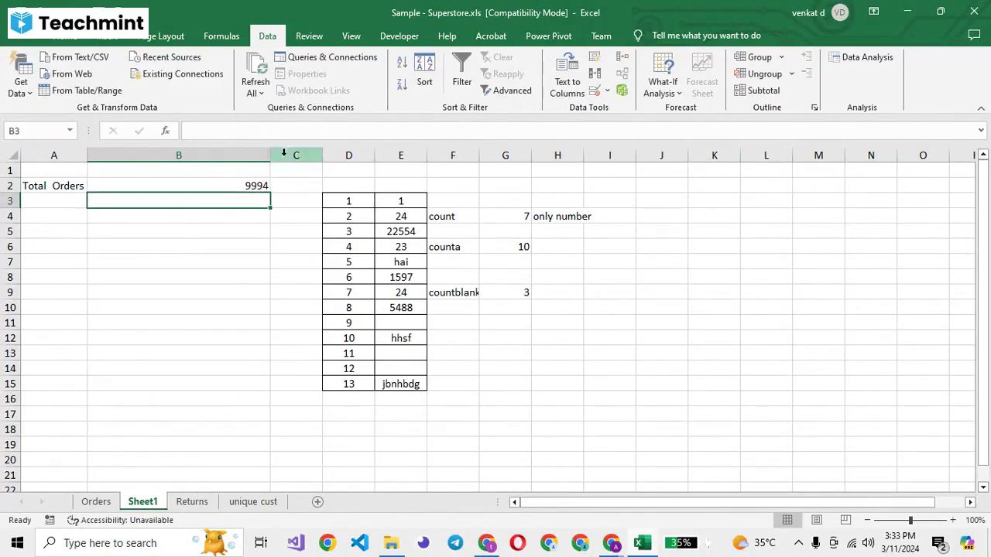
click(255, 185)
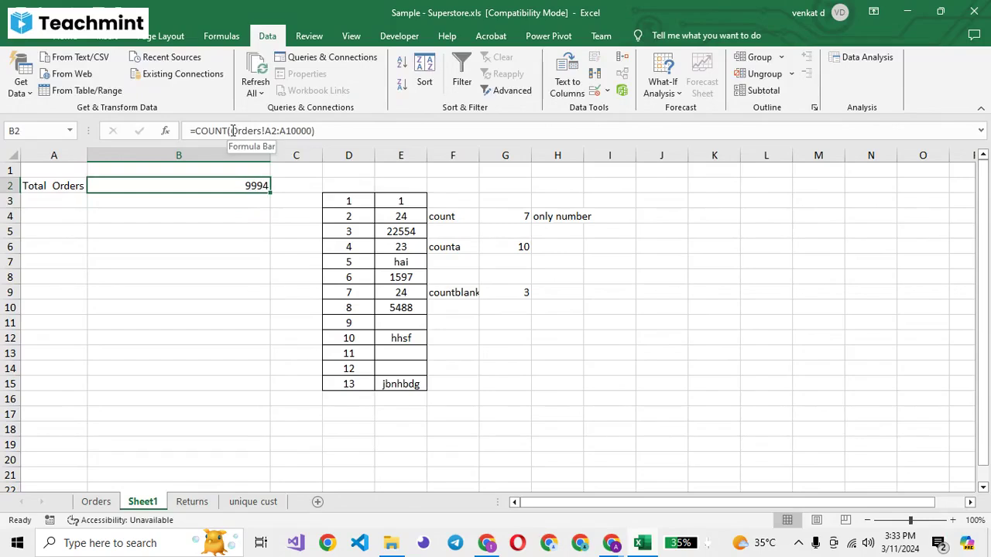
drag(233, 131, 336, 130)
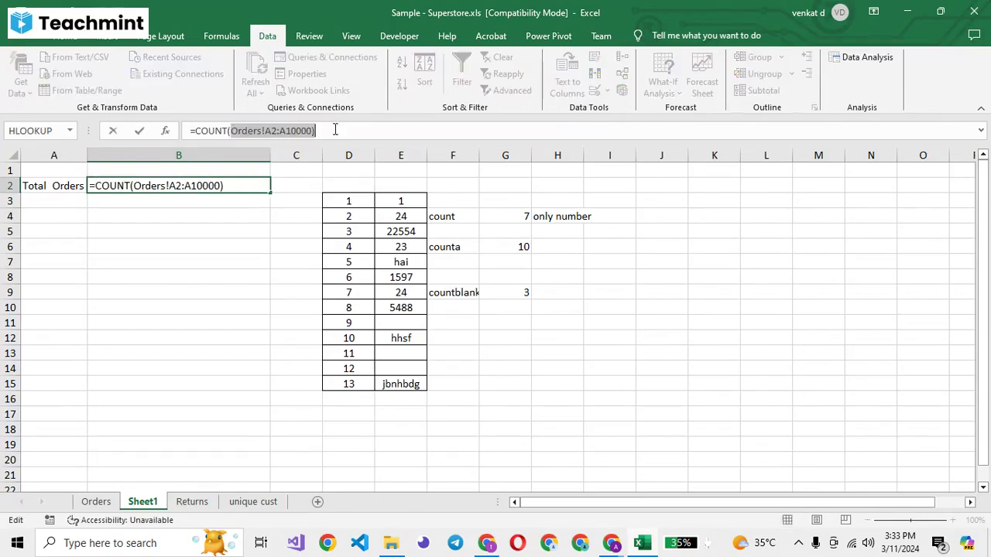
key(BackSpace)
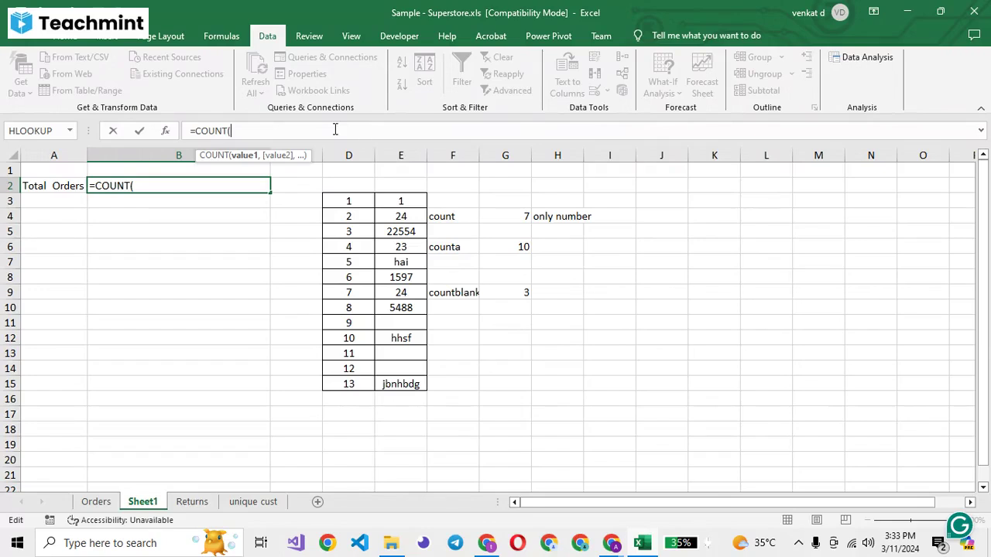
text(O)
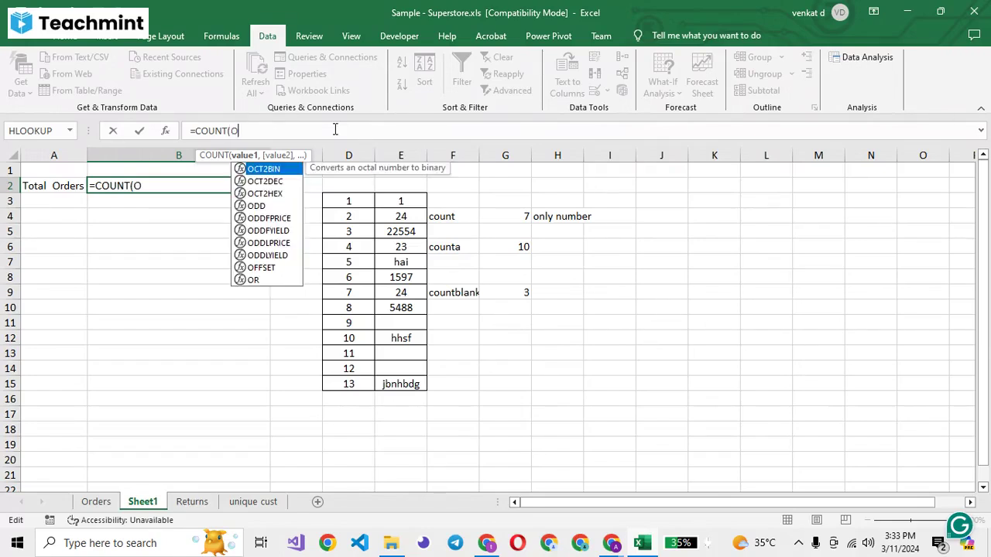
text(rd)
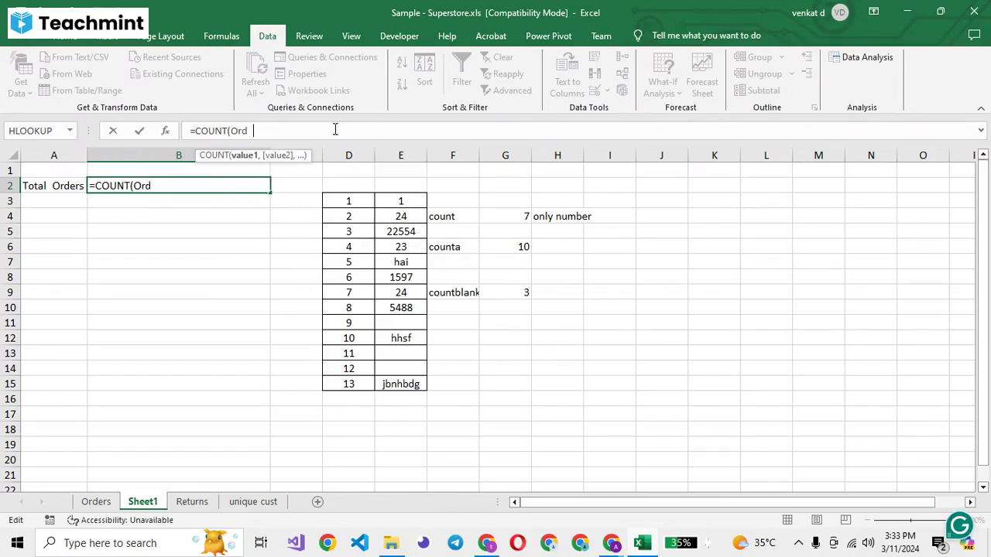
text(ers)
text(!)
text(A)
text(2:)
text(A)
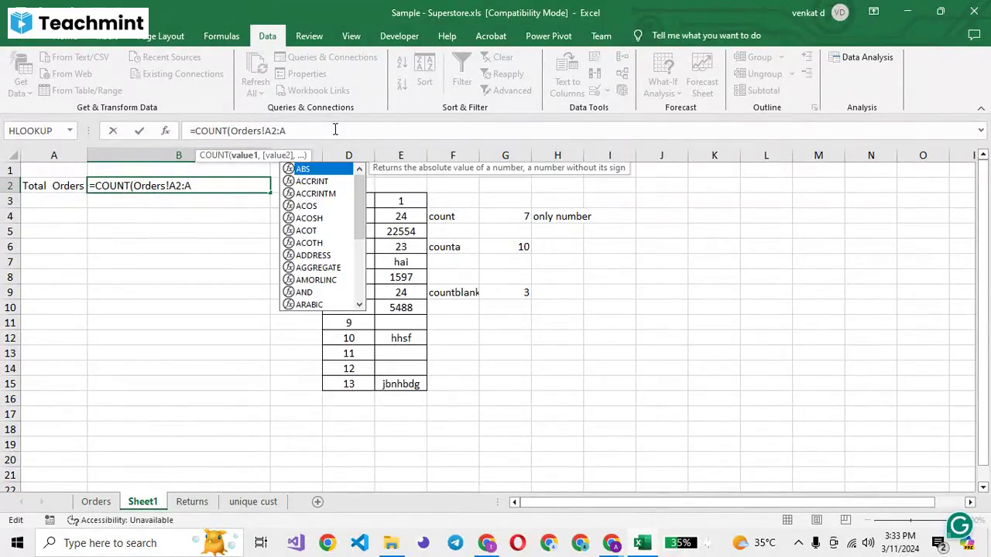
text(10000)
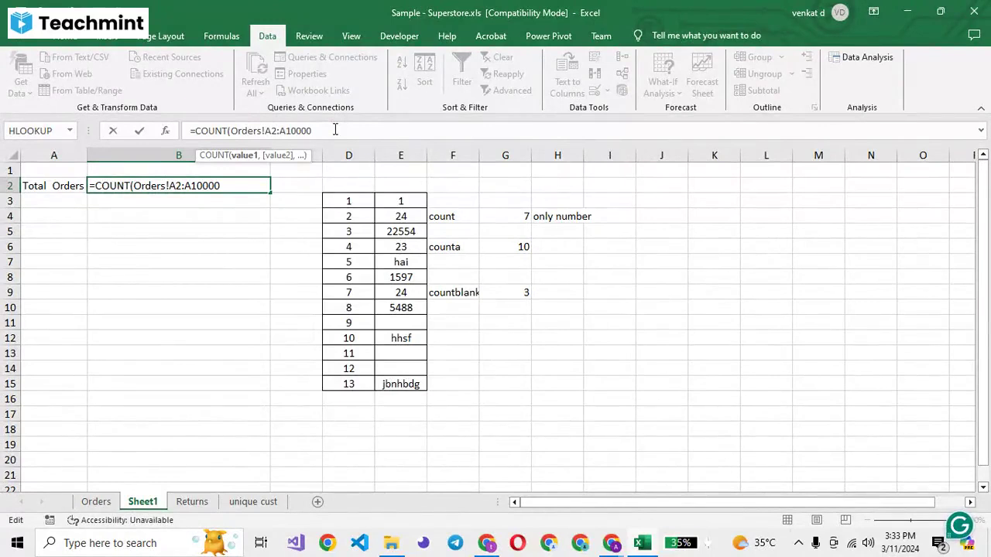
key(Return)
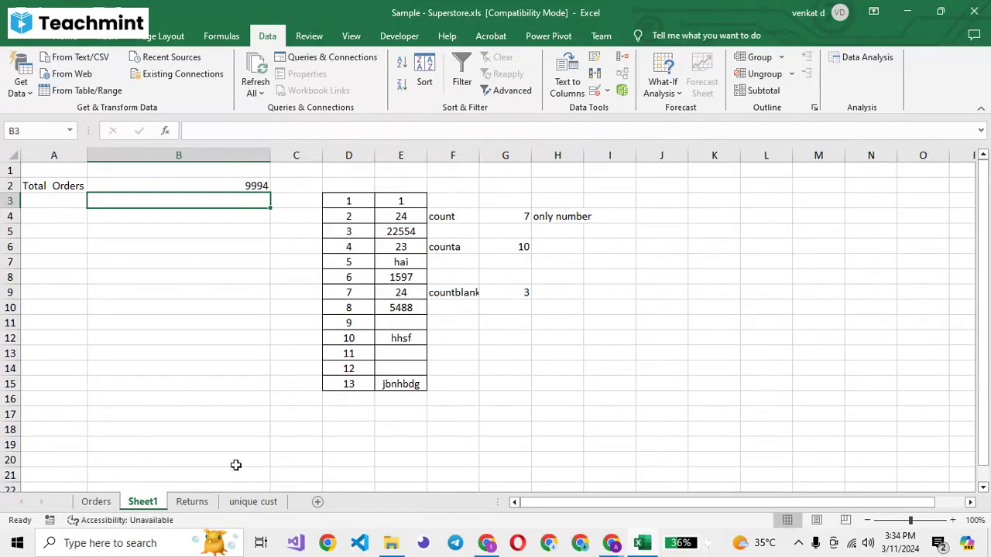
click(209, 503)
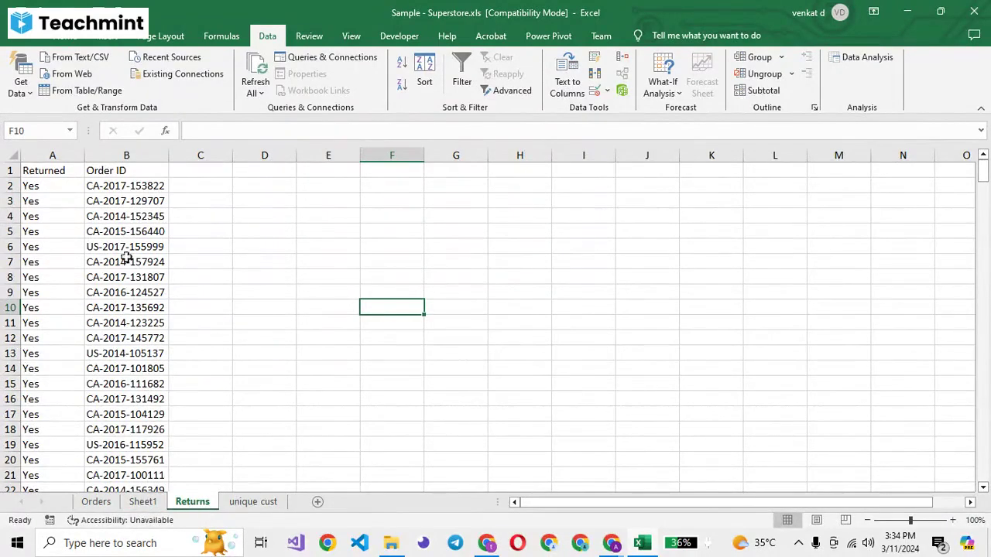
- Enter =COUNT(Returns!B2:B10000) in Sheet1 cell B5, which returns 0
click(140, 502)
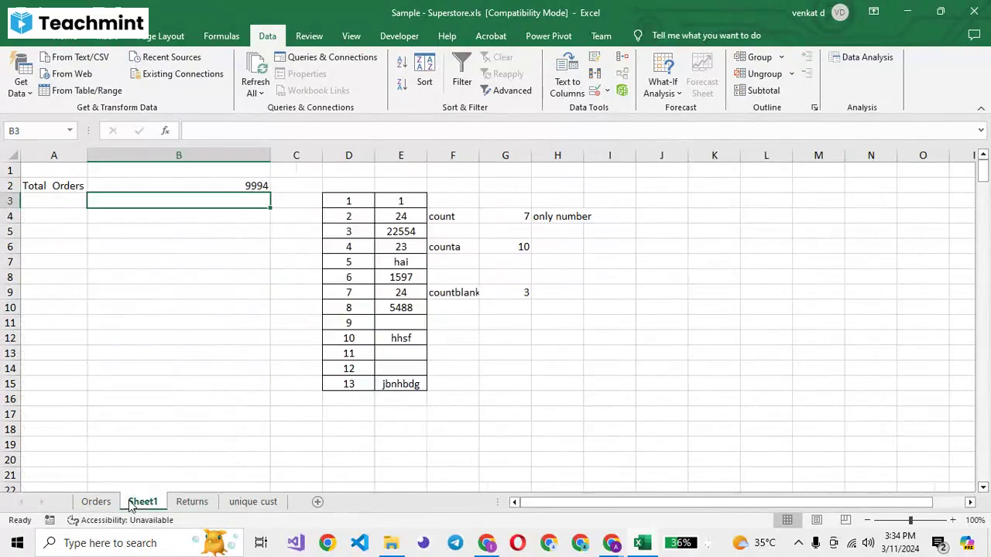
click(139, 226)
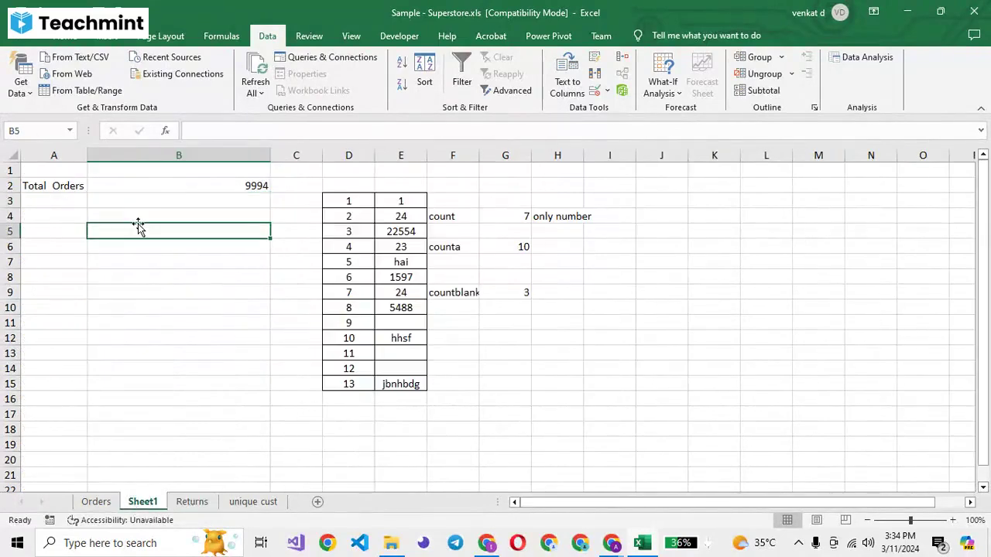
text(=c)
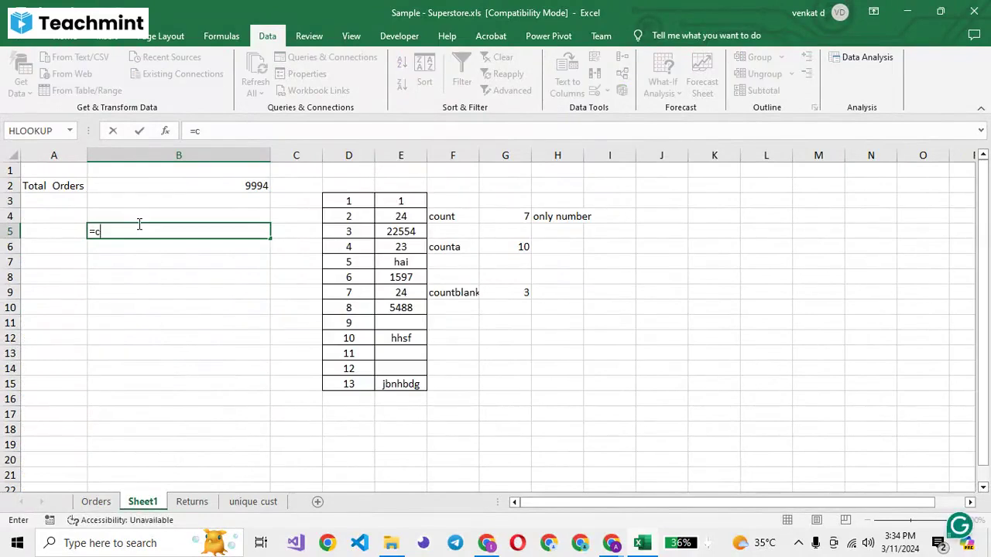
text(ount)
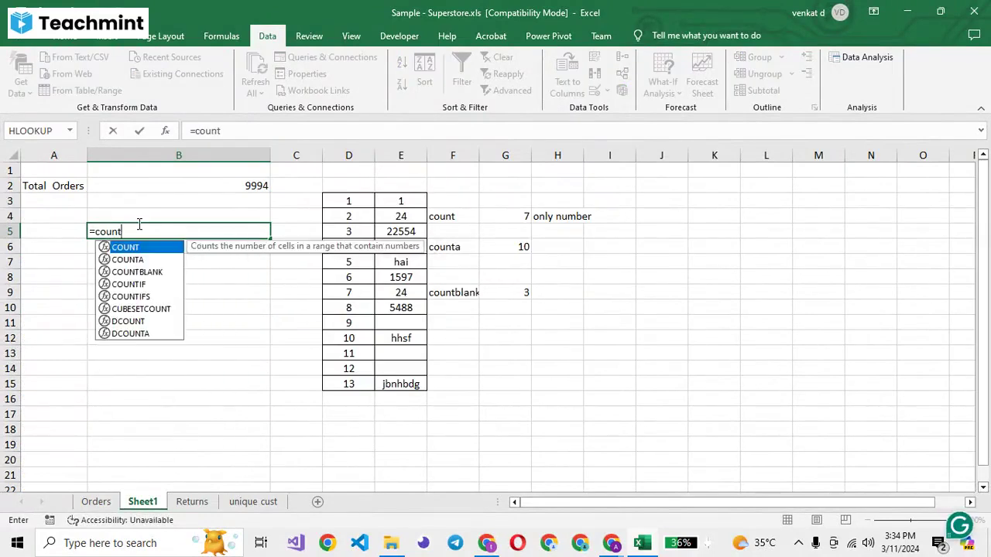
key(Tab)
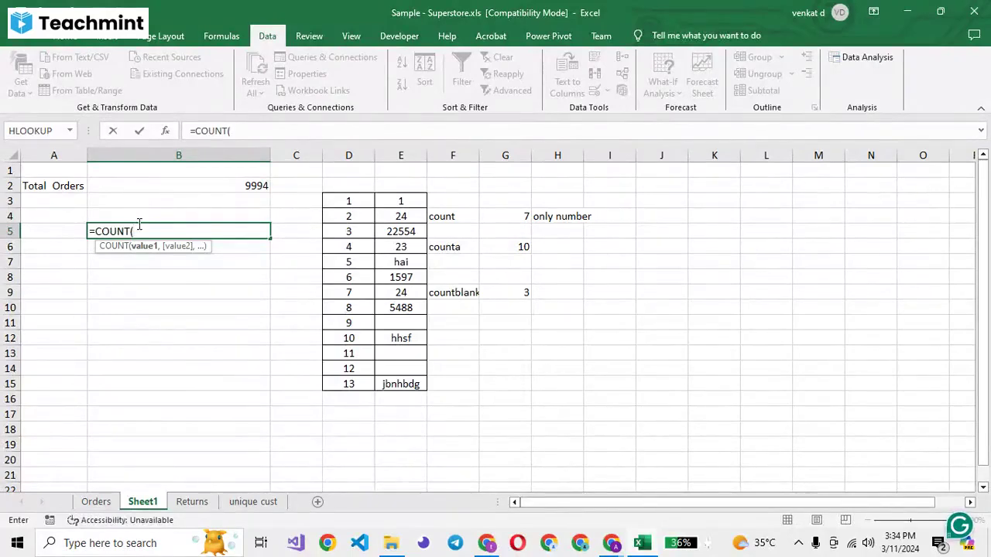
text(Re)
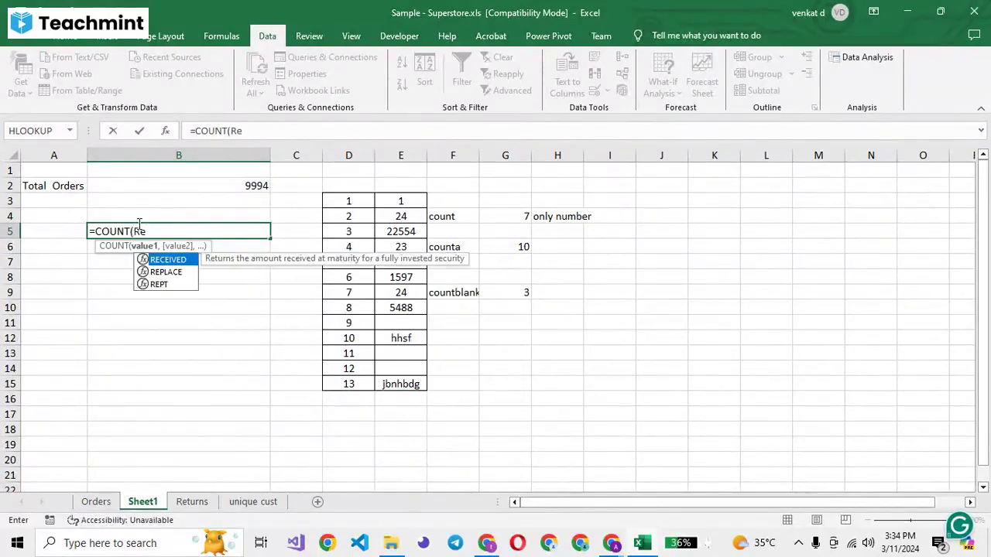
text(tur)
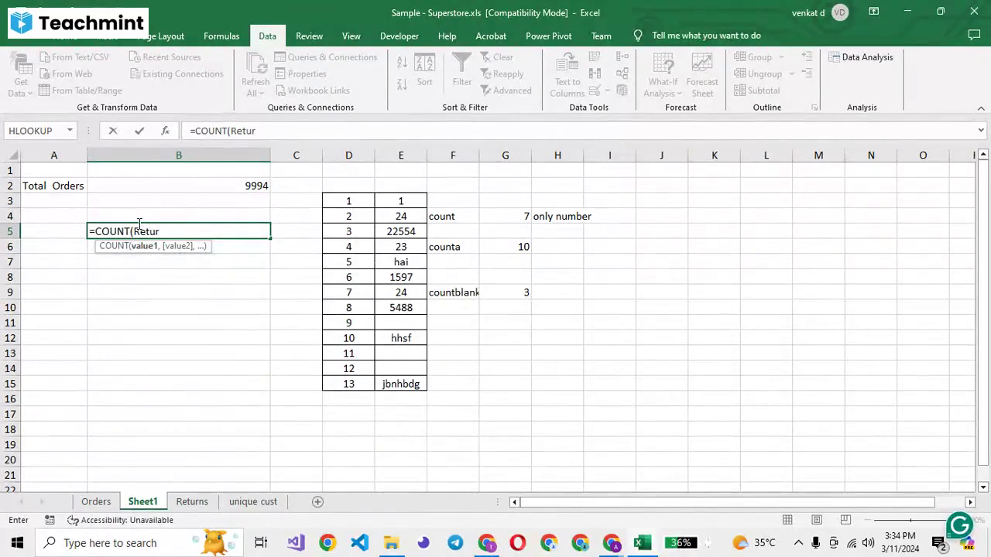
text(ns)
text(!)
text(B2)
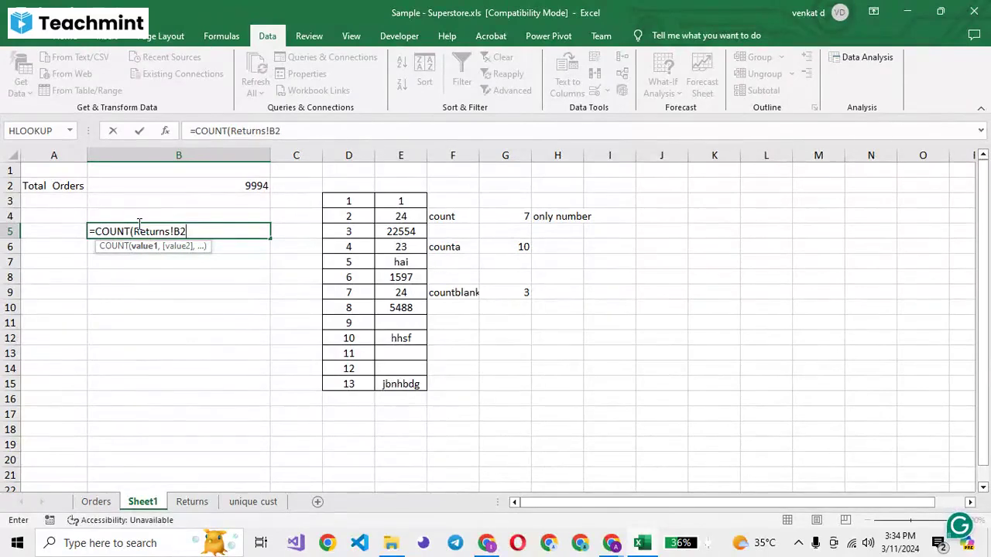
text(:)
text(B)
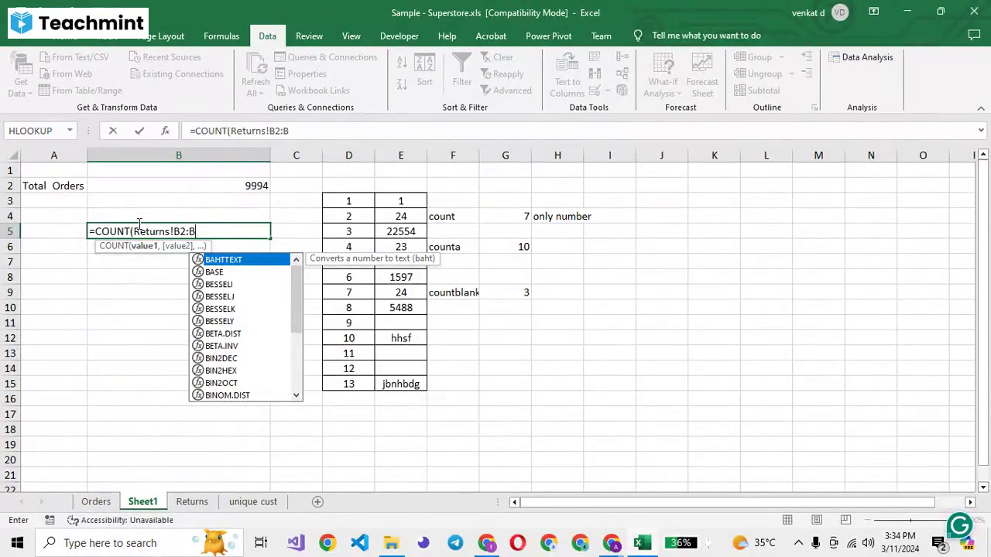
text(1)
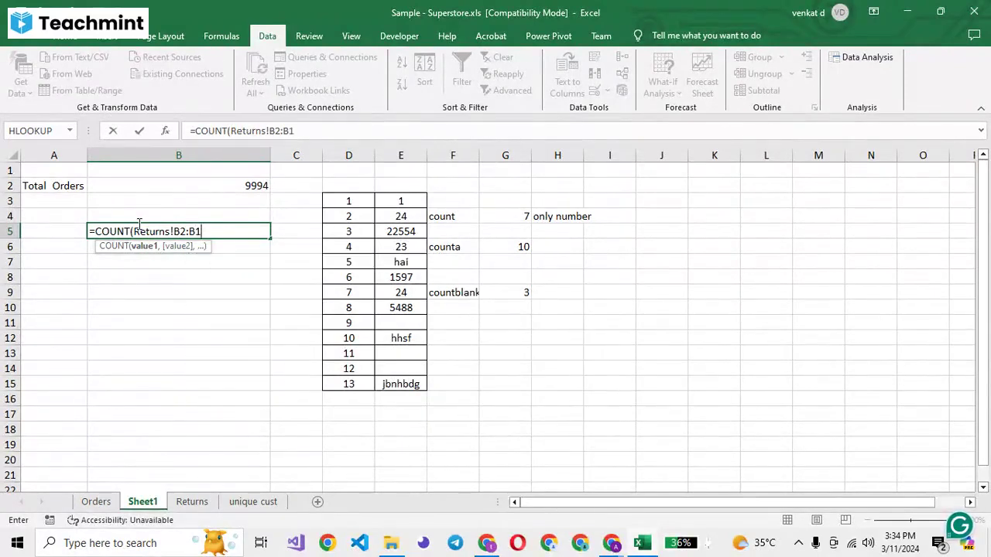
text(0000)
key(Return)
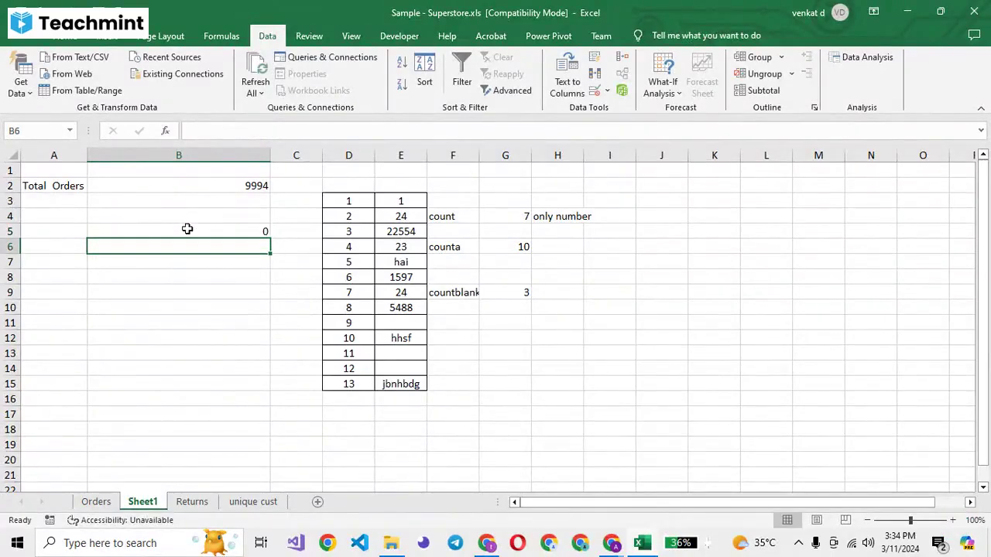
click(188, 229)
- Change the B5 formula to =COUNTA(Returns!B2:B10000), giving 296 returned orders
click(195, 503)
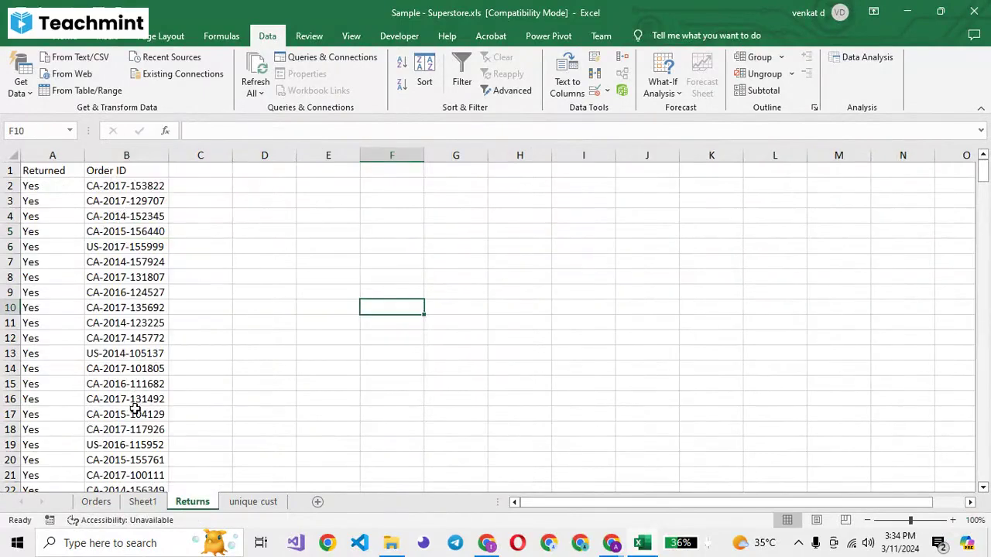
click(142, 503)
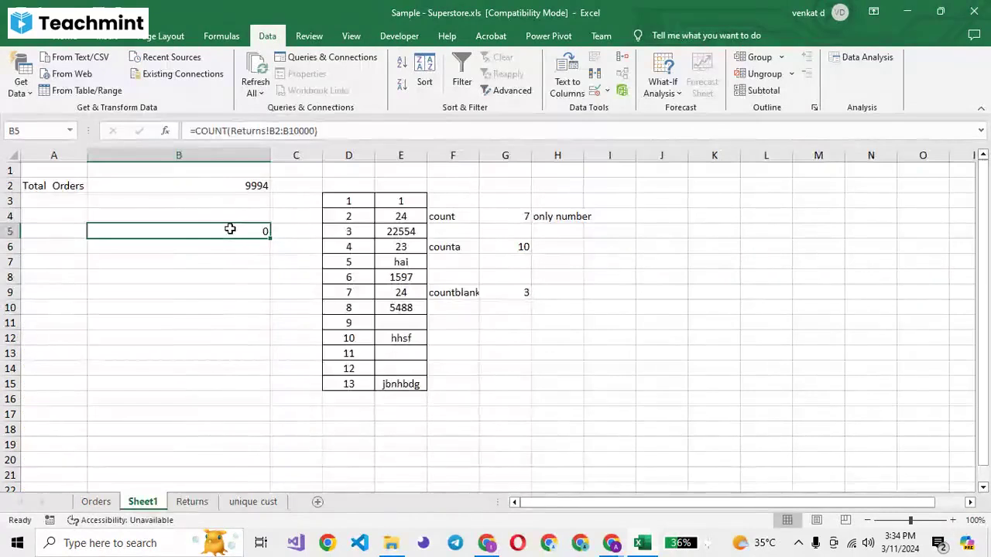
click(227, 131)
text(A)
key(Return)
key(Return)
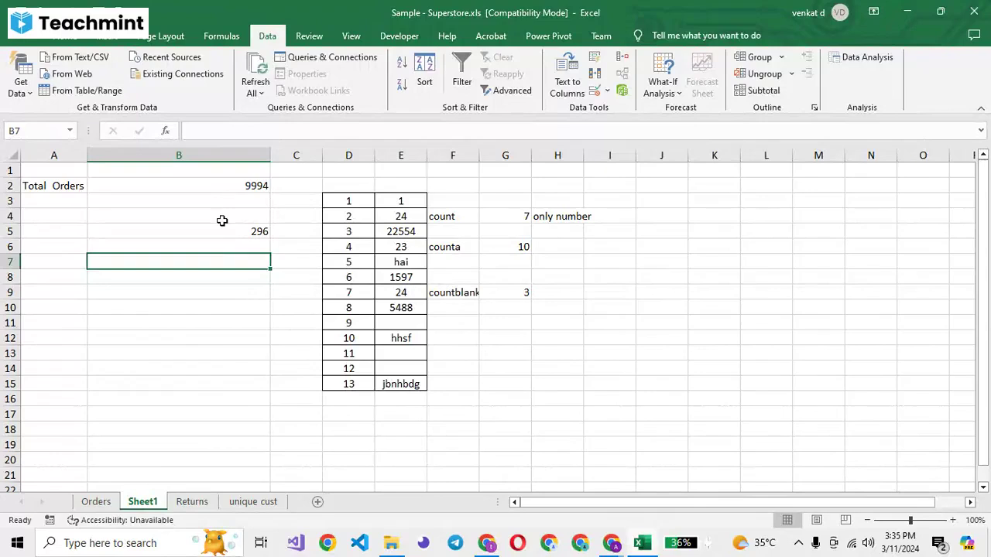
click(220, 231)
- Verify 296 against the Returns Order ID column's status-bar count, then clear B5
click(192, 502)
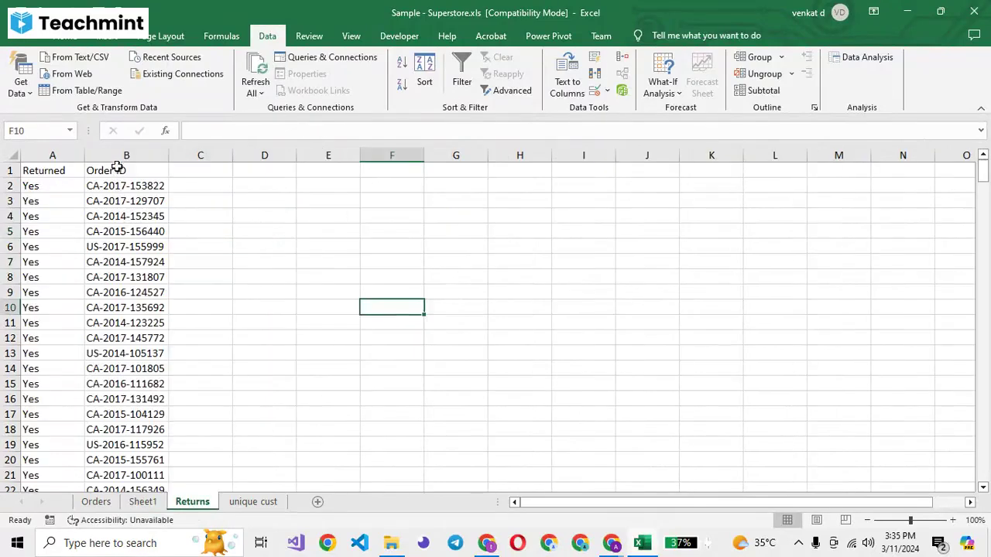
click(117, 156)
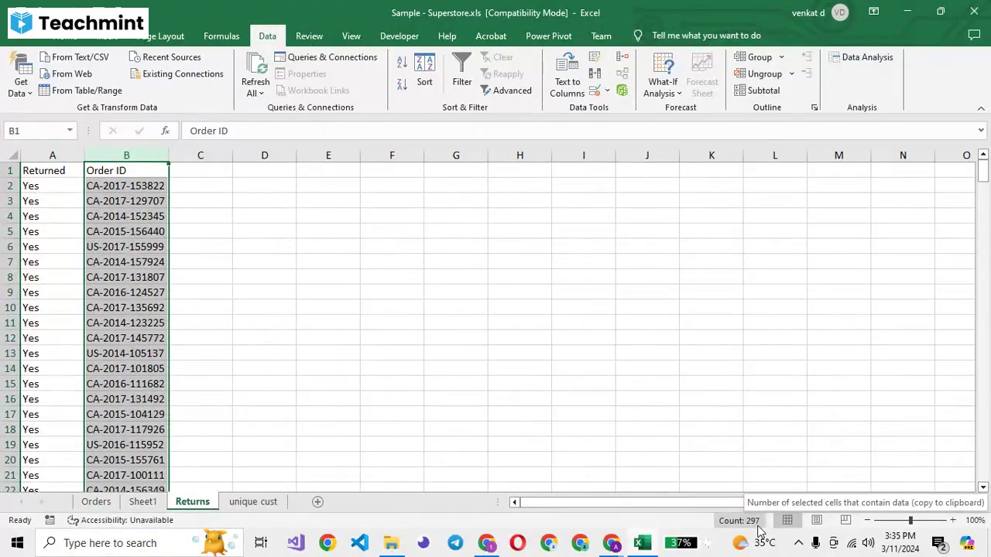
click(143, 502)
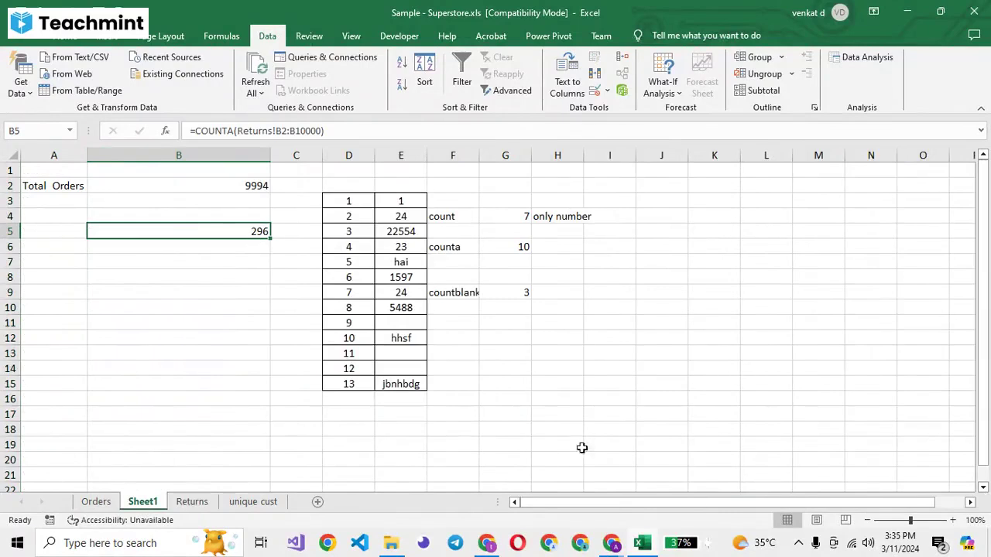
click(193, 502)
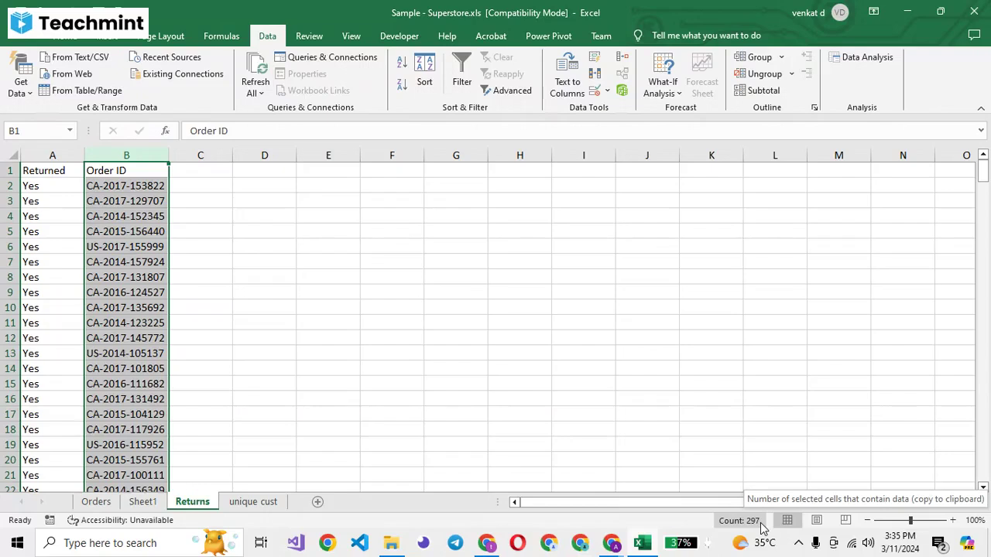
click(116, 186)
key(ctrl+shift+Down)
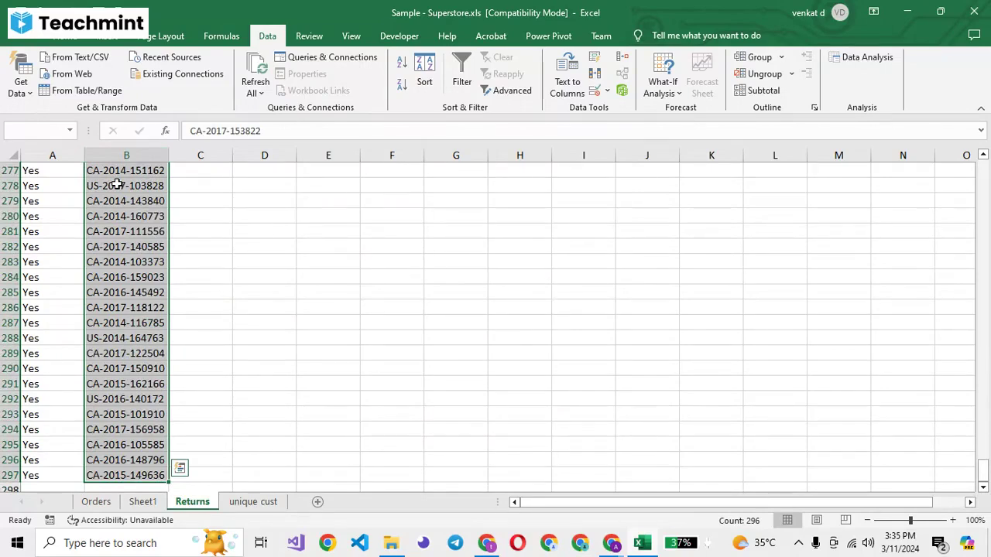
click(145, 502)
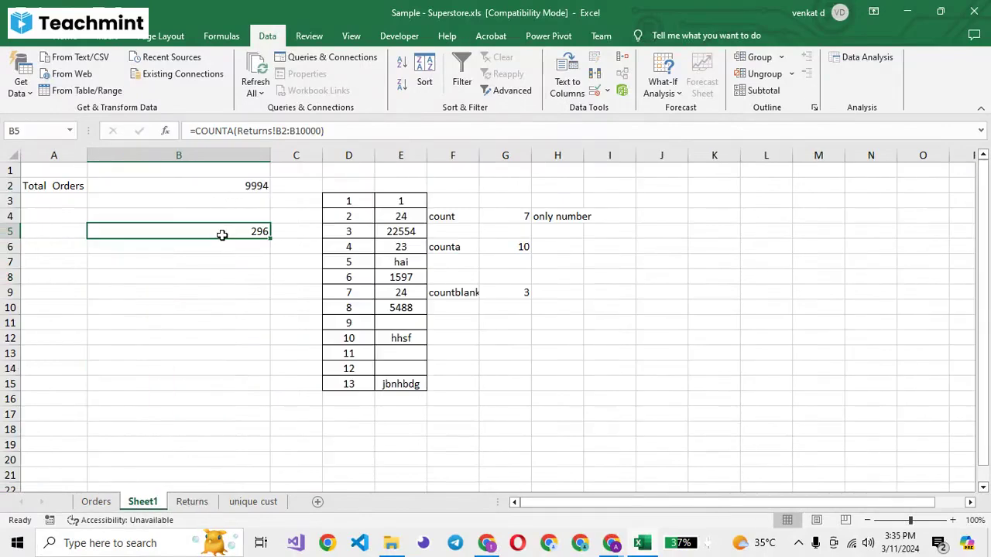
key(Delete)
- Delete the Total Orders formula from Sheet1 cell B2
click(230, 194)
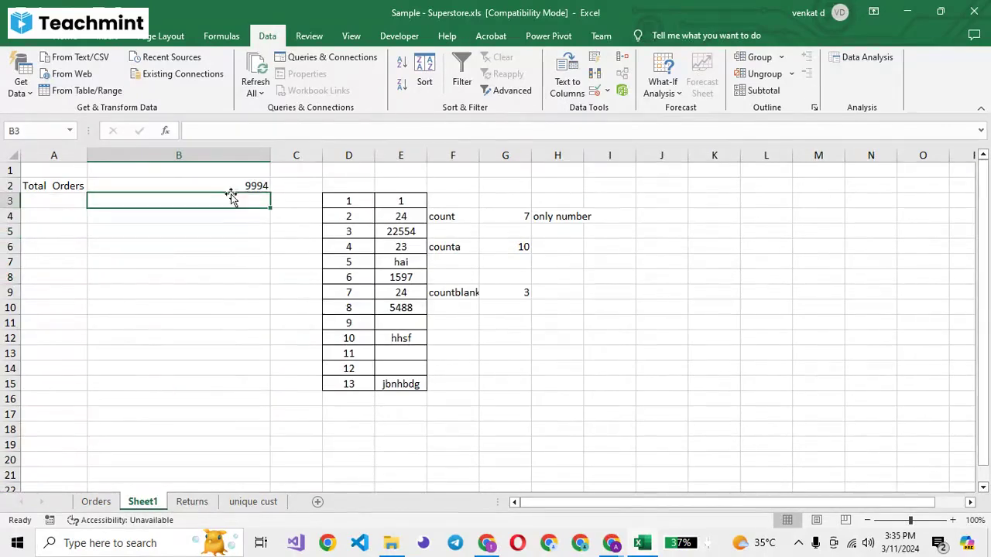
click(227, 181)
key(Delete)
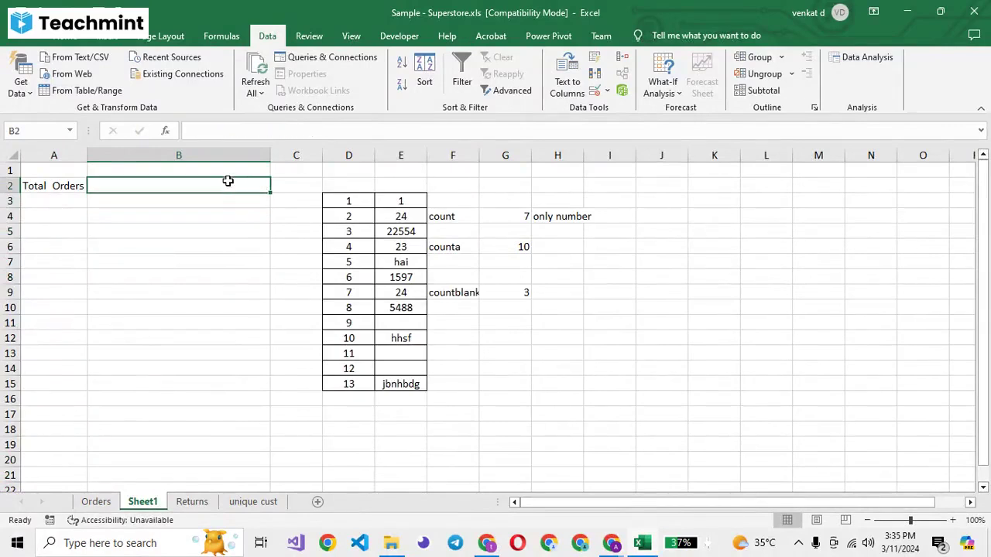
- Check the Orders sheet's Order ID column count of 9992 in the status bar
click(96, 502)
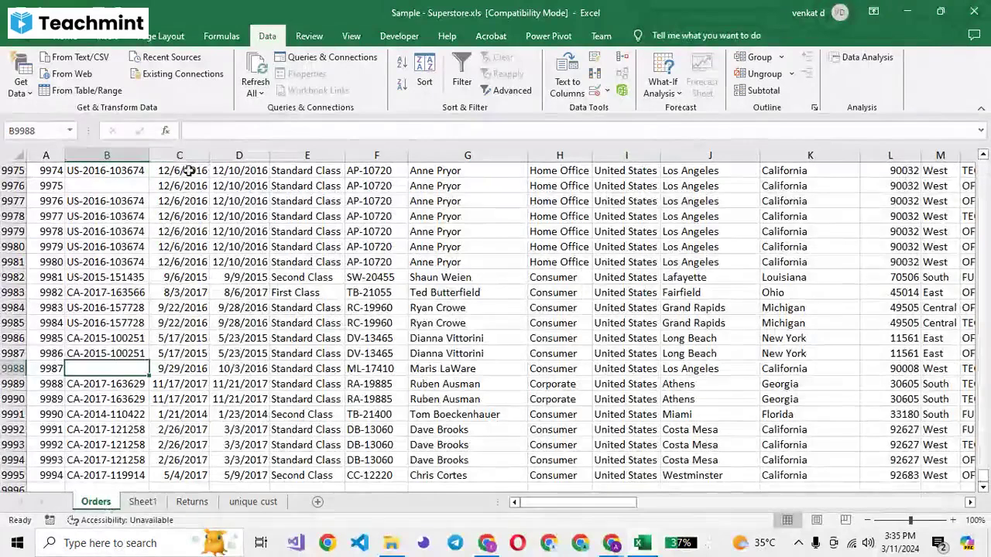
click(103, 337)
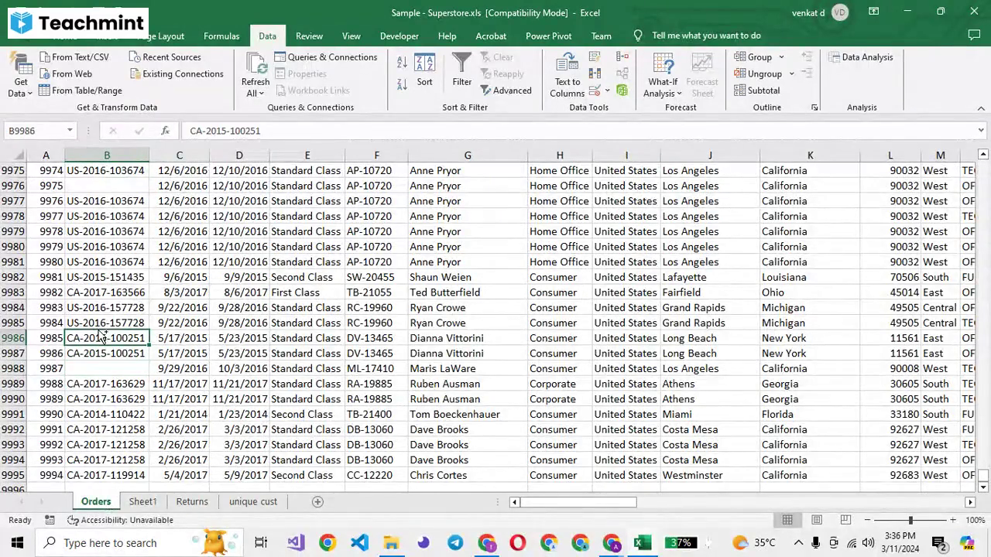
key(ctrl+Up)
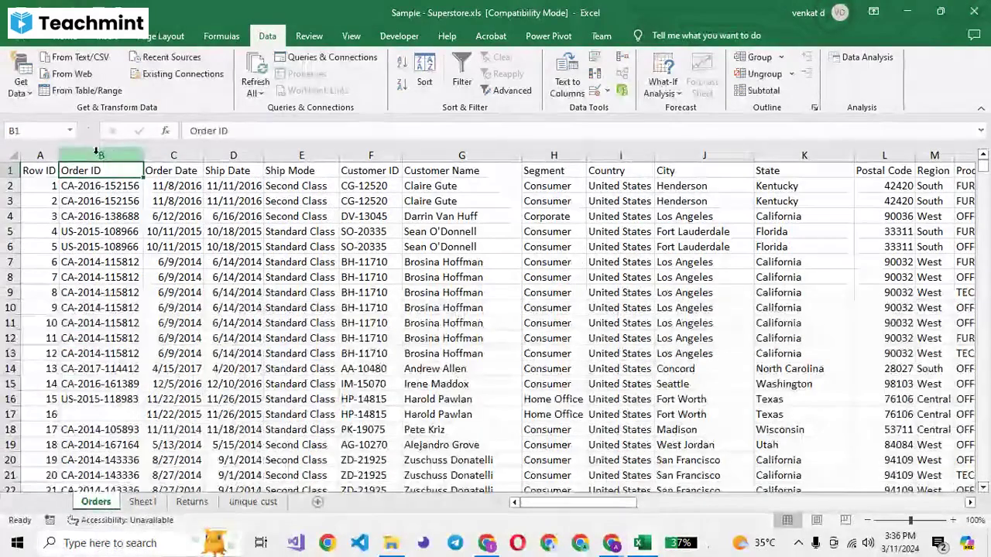
click(98, 155)
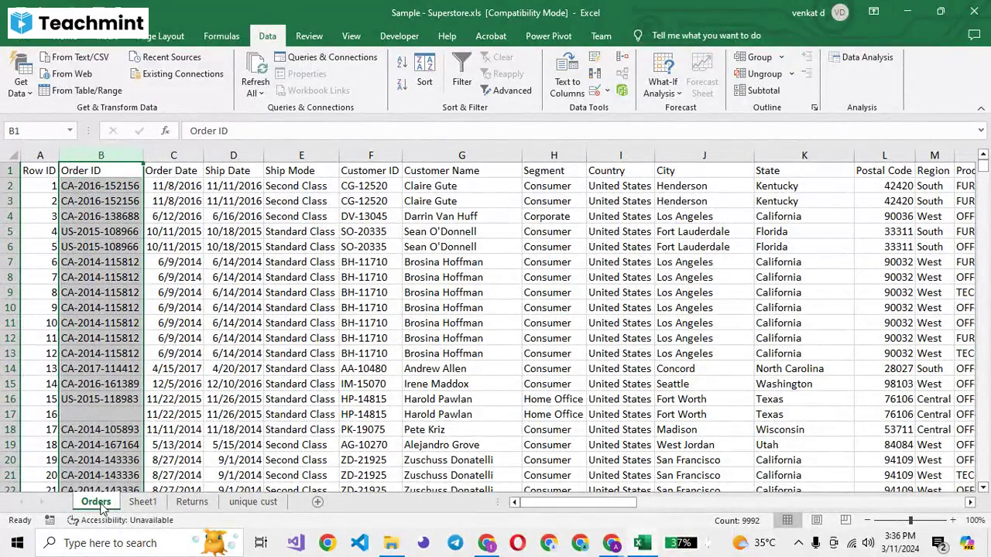
click(102, 155)
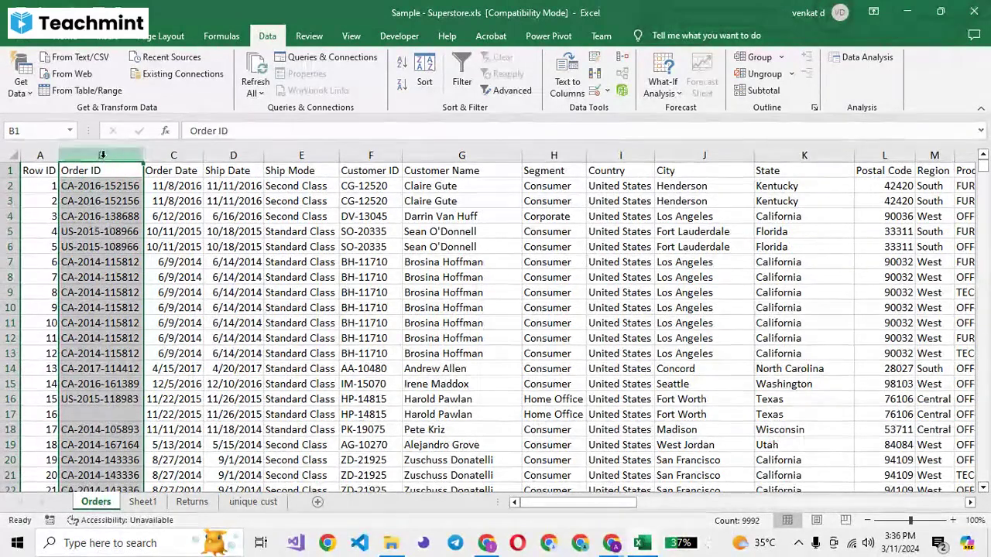
click(142, 502)
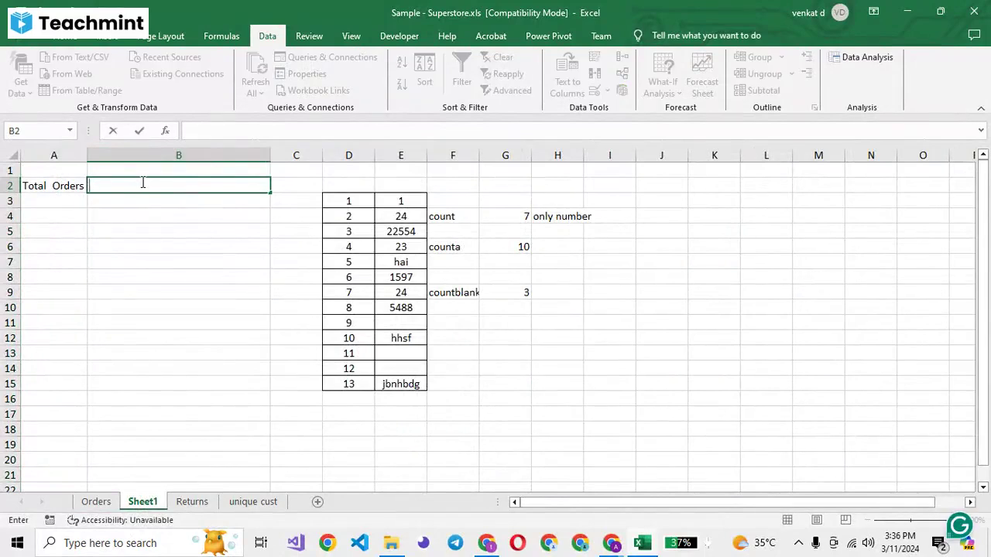
- Enter =COUNTA(Orders!B2:B10000) in B2, giving 9991 non-empty Order IDs
text(=cou)
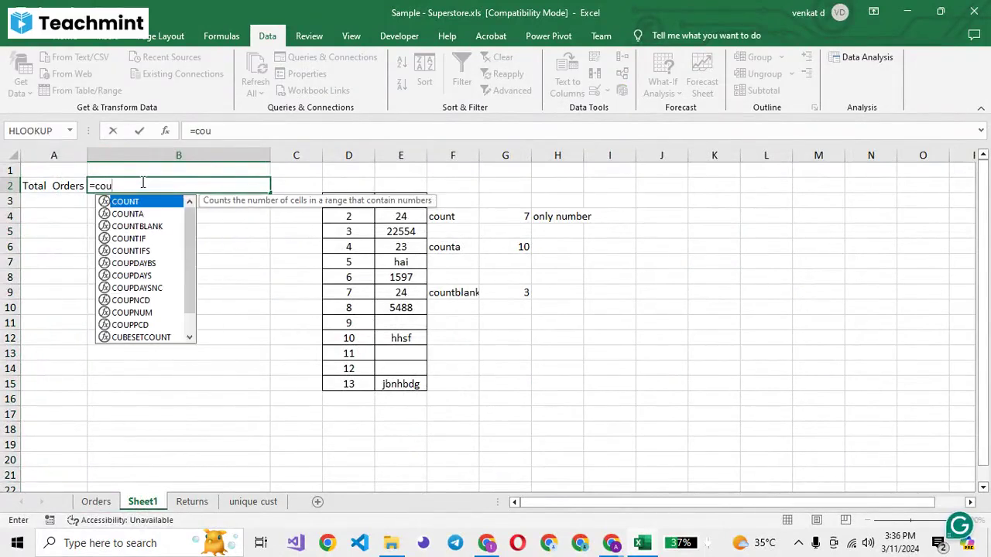
key(Down)
key(Down)
key(Up)
key(Tab)
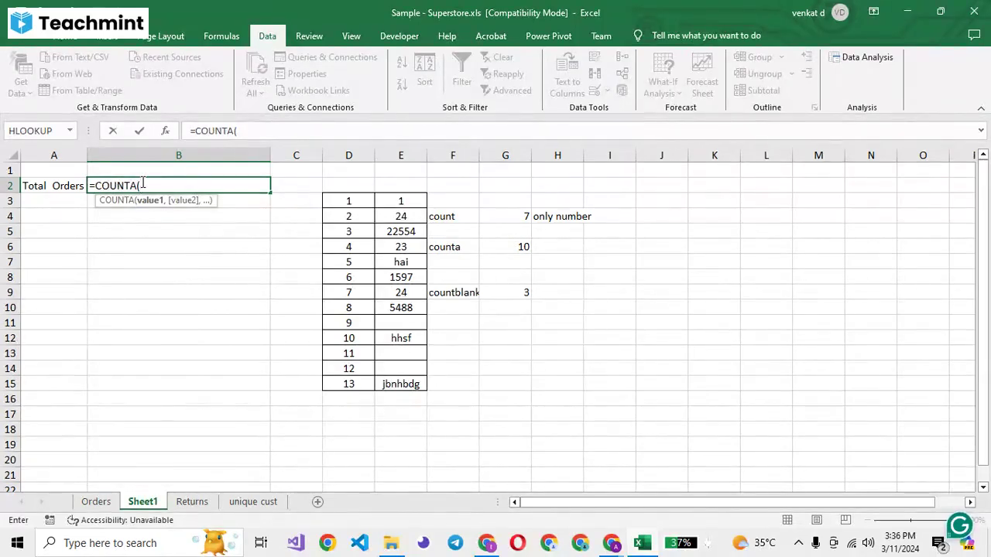
text(Order)
text(der)
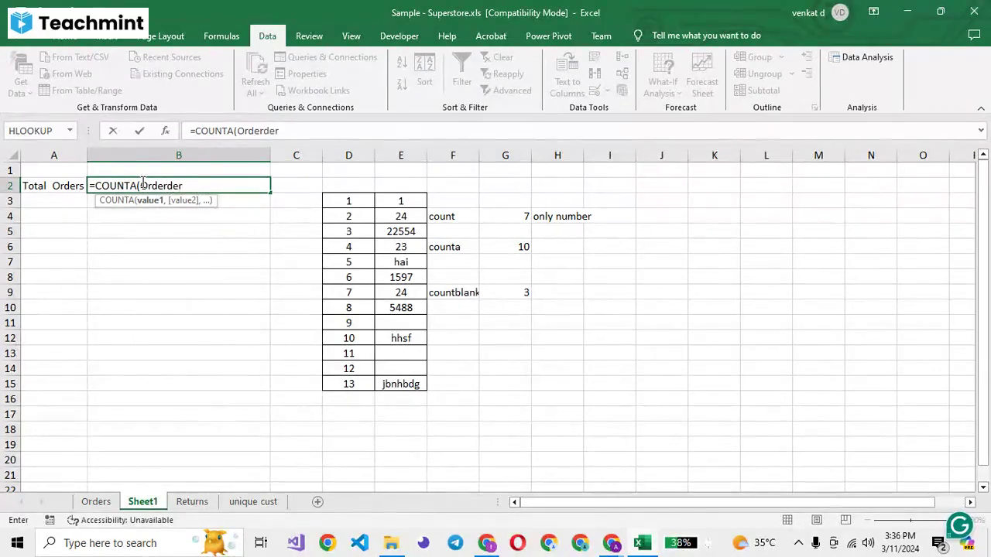
key(BackSpace)
key(BackSpace)
key(BackSpace)
text(s!)
text(B2:)
text(B)
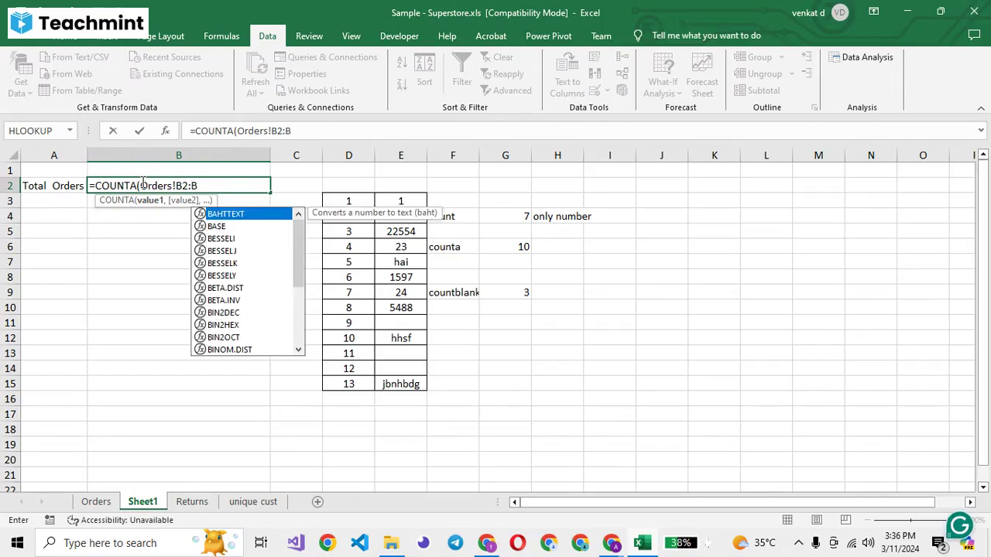
text(10000)
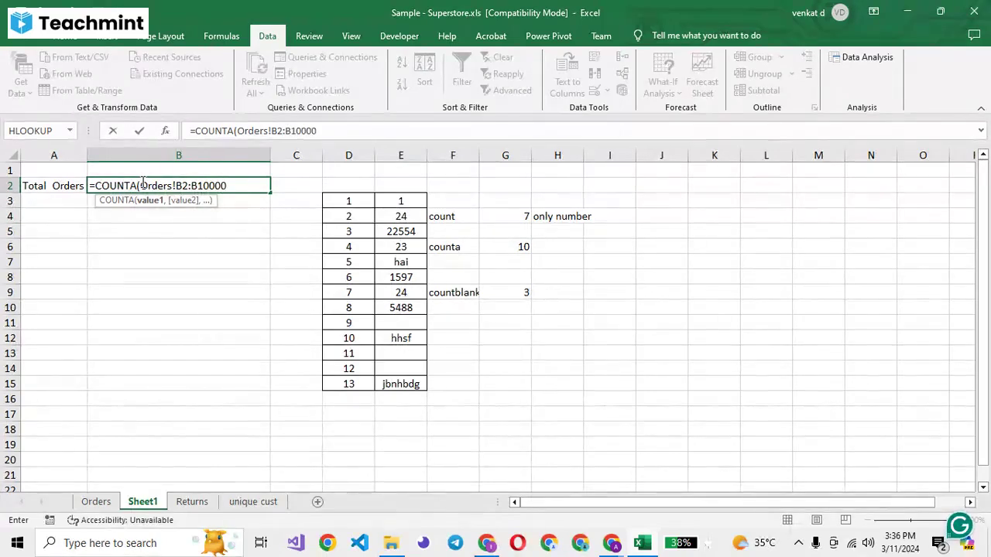
text())
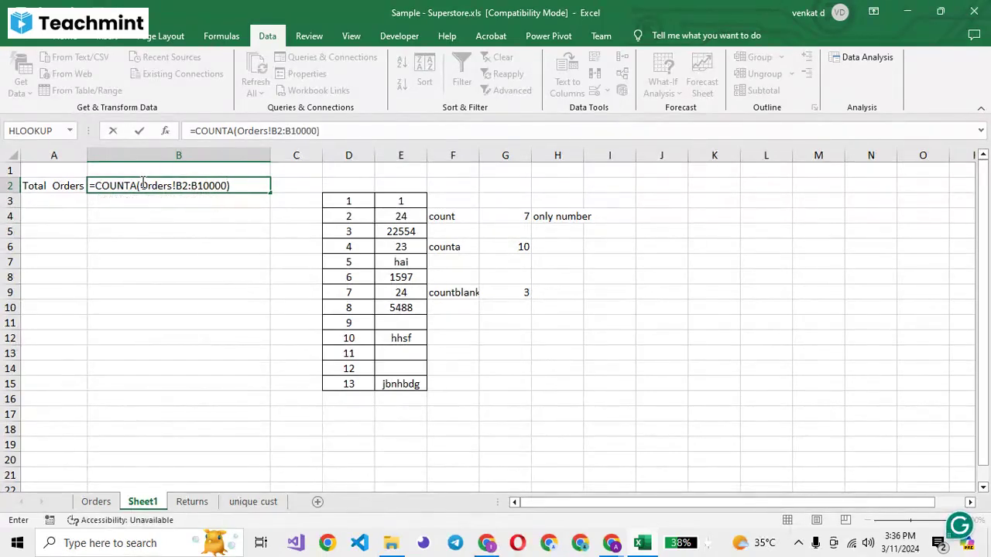
key(Return)
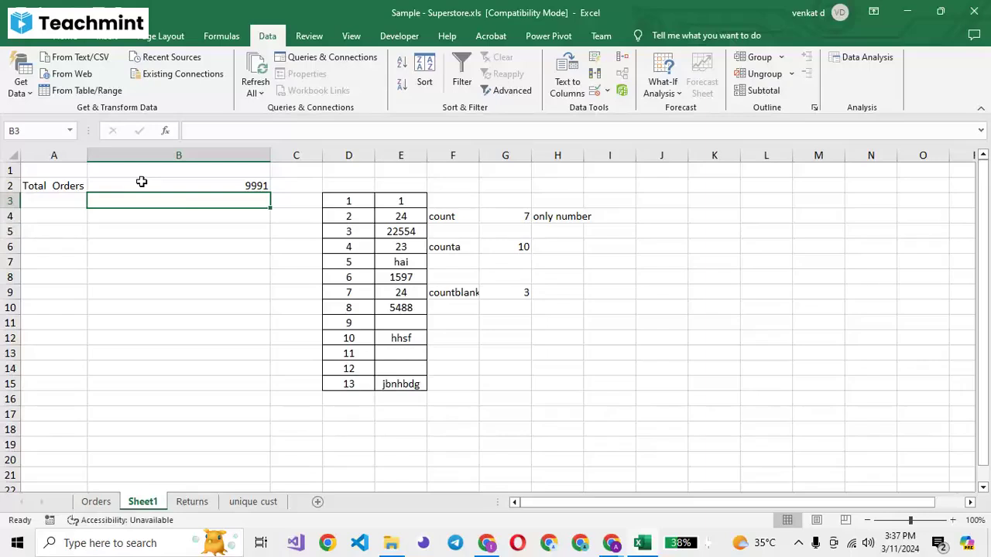
- Start a COUNTBLANK formula in Sheet1 cell B3
text(=couin)
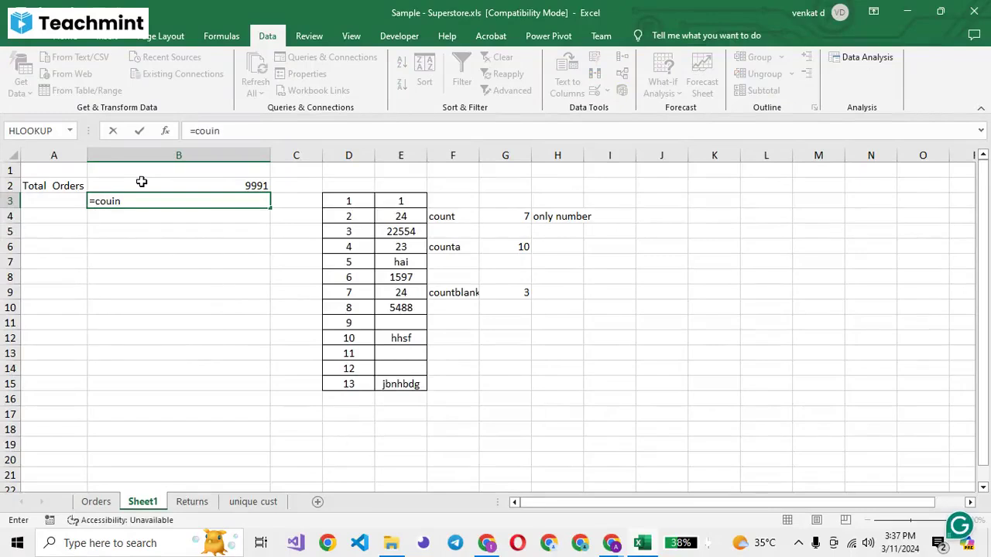
key(BackSpace)
key(BackSpace)
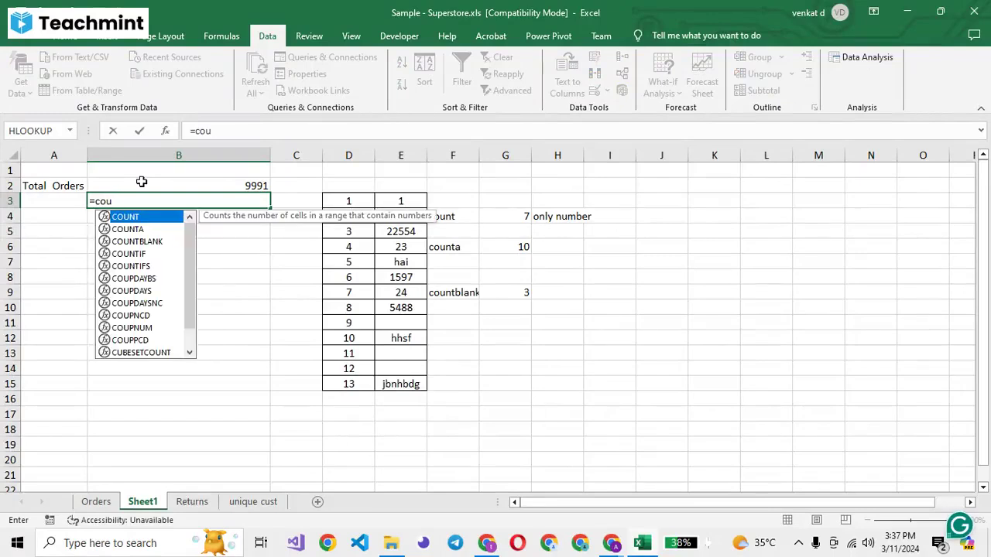
key(Down)
key(Down)
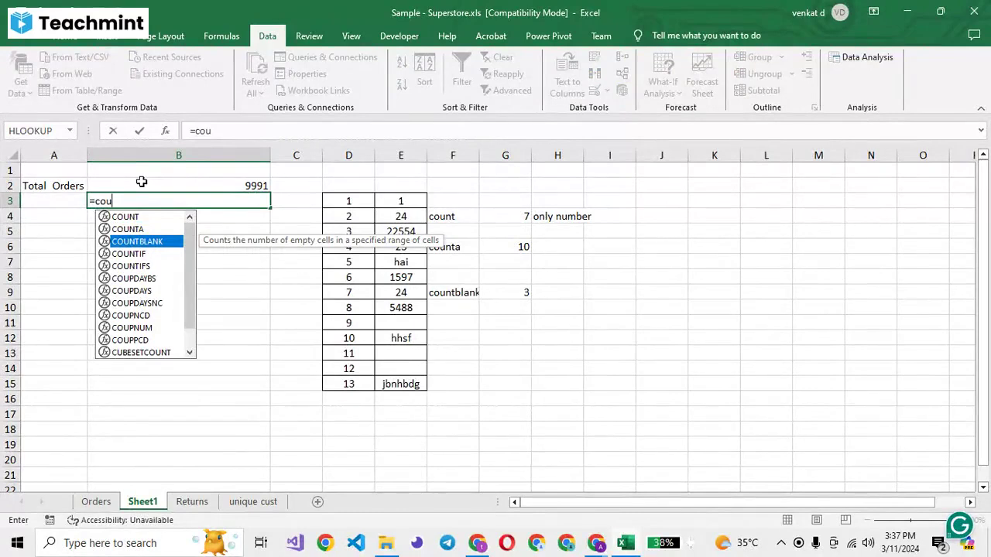
key(Tab)
- Use Orders!B2:B9995 as the COUNTBLANK range, returning 3 blank Order IDs
key(ctrl+Page_Up)
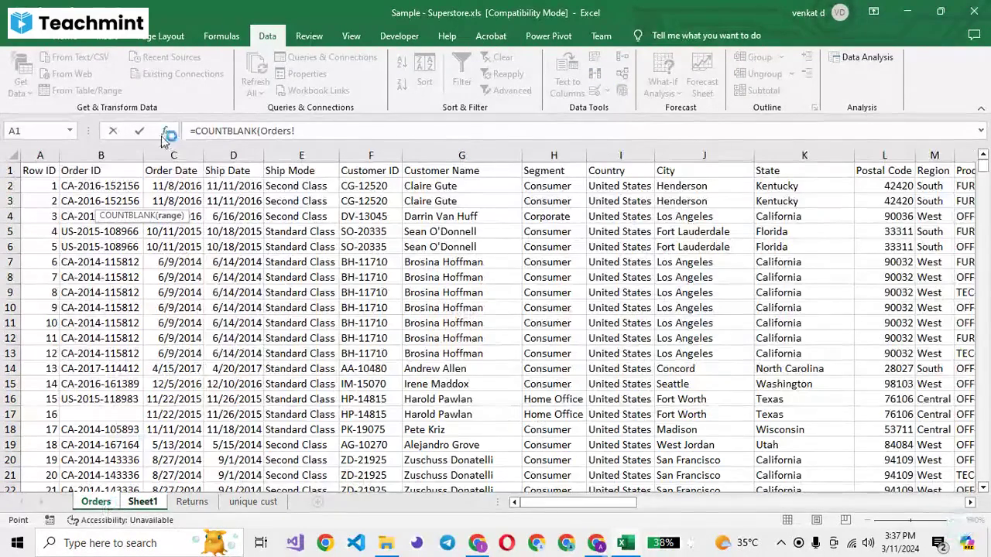
click(91, 185)
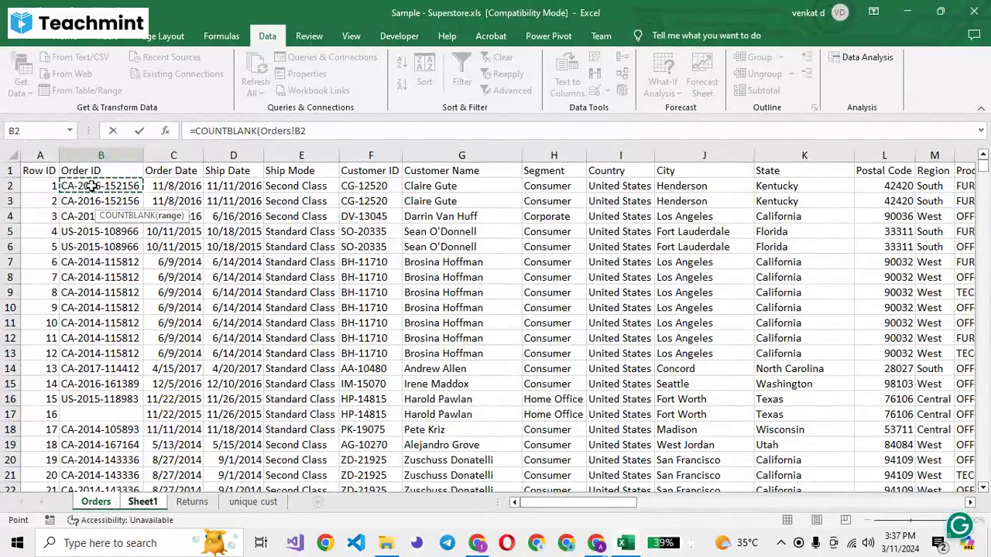
key(ctrl+shift+Down)
key(ctrl+shift+Down)
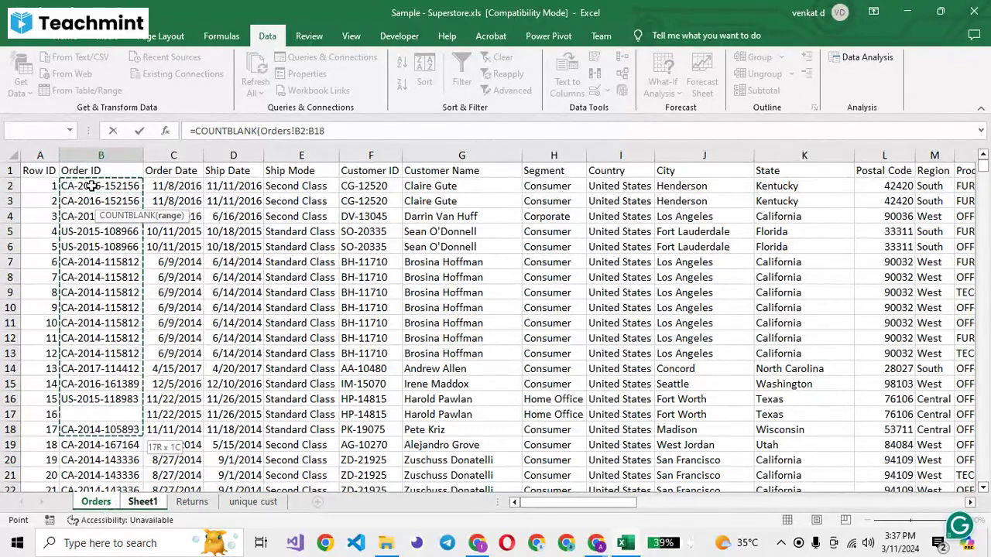
key(ctrl+shift+Down)
key(ctrl+shift+Down)
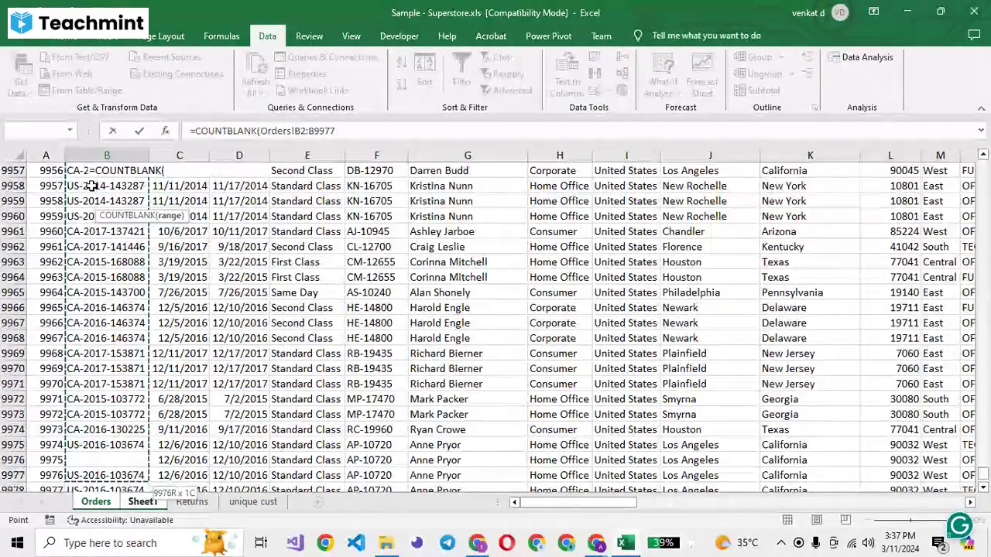
key(ctrl+shift+Down)
key(ctrl+shift+Down)
key(ctrl+shift+Down)
key(ctrl+shift+Down)
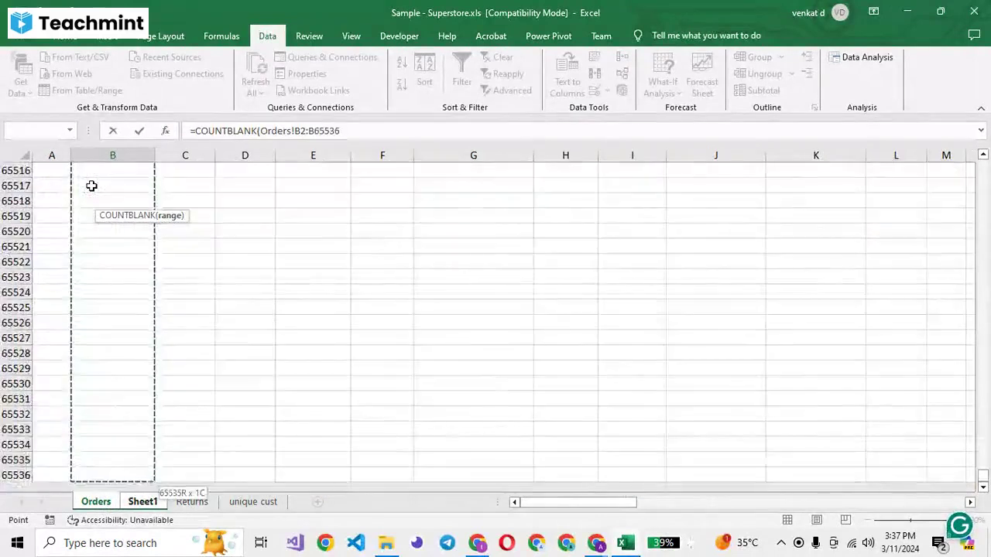
key(ctrl+shift+Up)
key(Return)
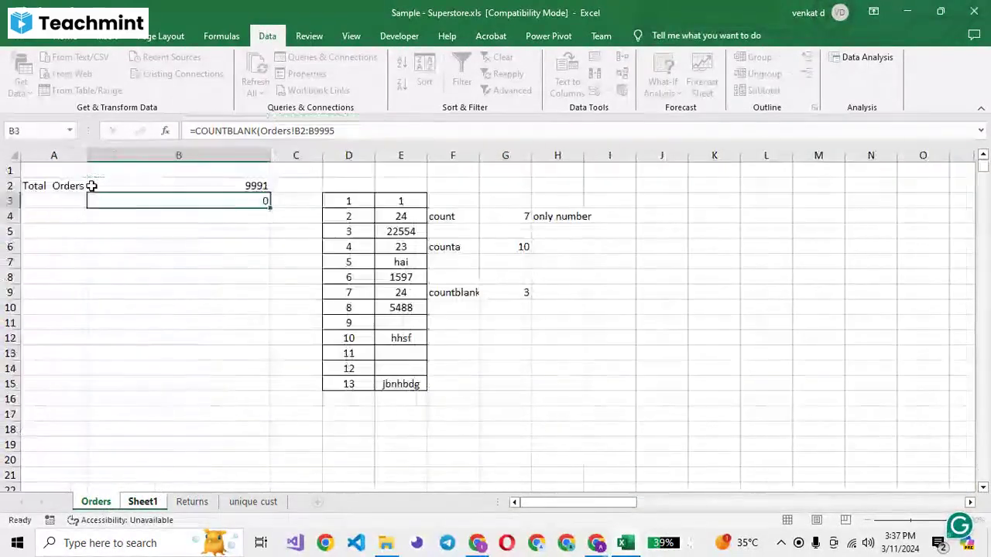
click(230, 203)
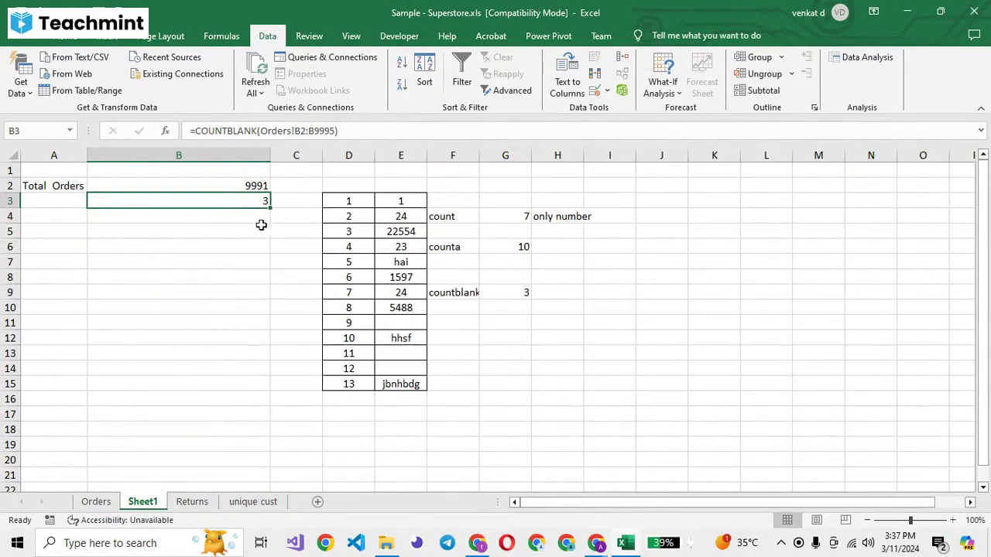
click(187, 230)
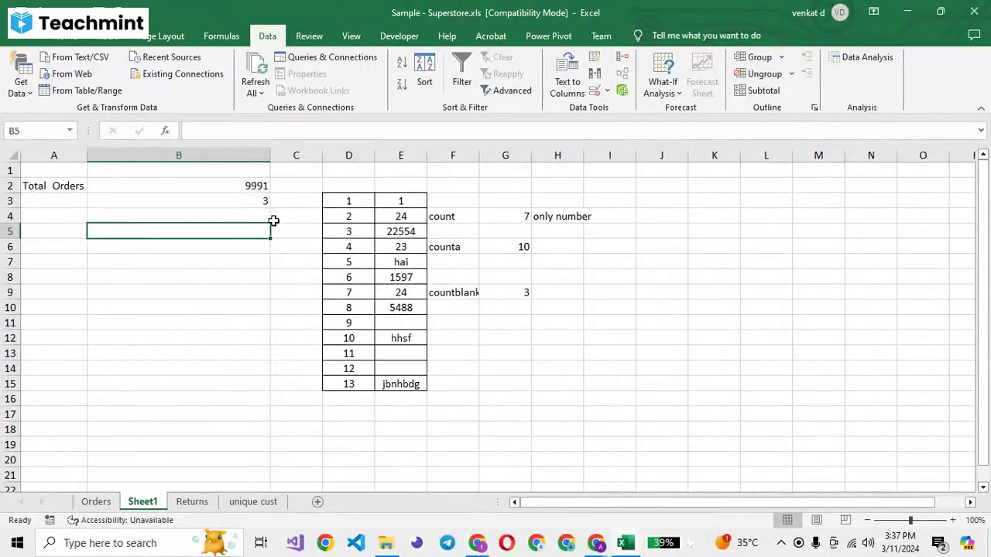
- Enter =B2+B3 in B5, giving a combined 9994
text(=)
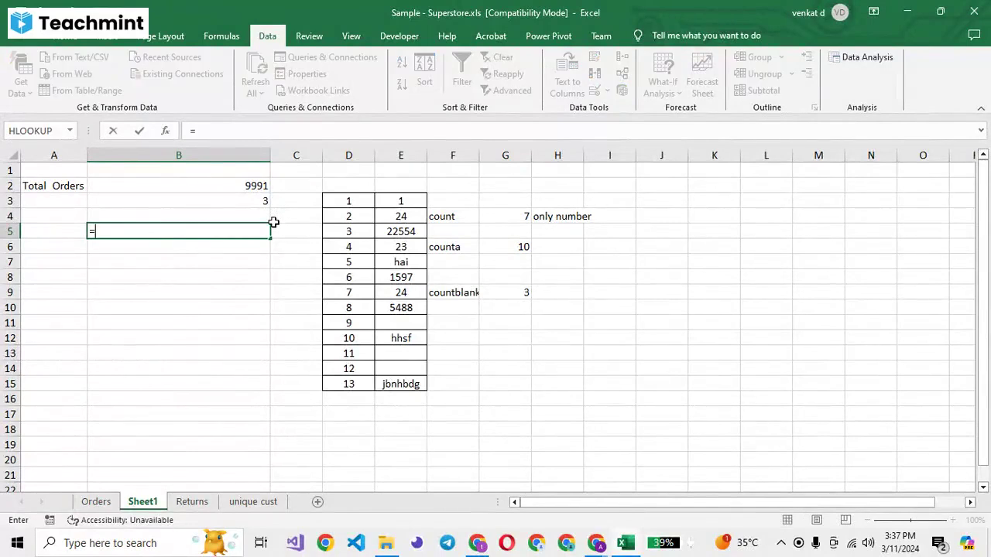
click(239, 189)
text(+)
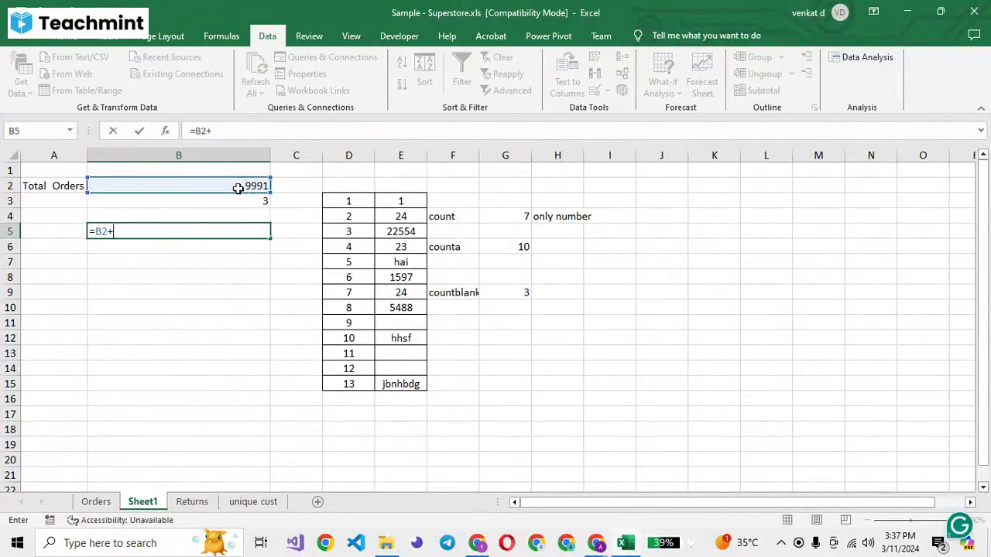
click(262, 201)
key(Return)
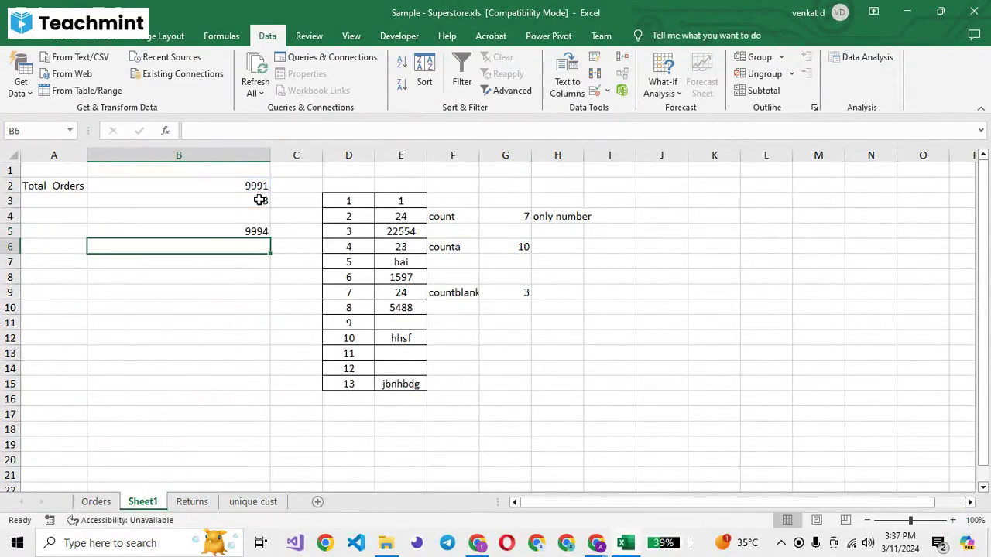
- Check the sum of B2:B5 in the status bar, then inspect the F4 label
click(214, 232)
drag(250, 184, 239, 226)
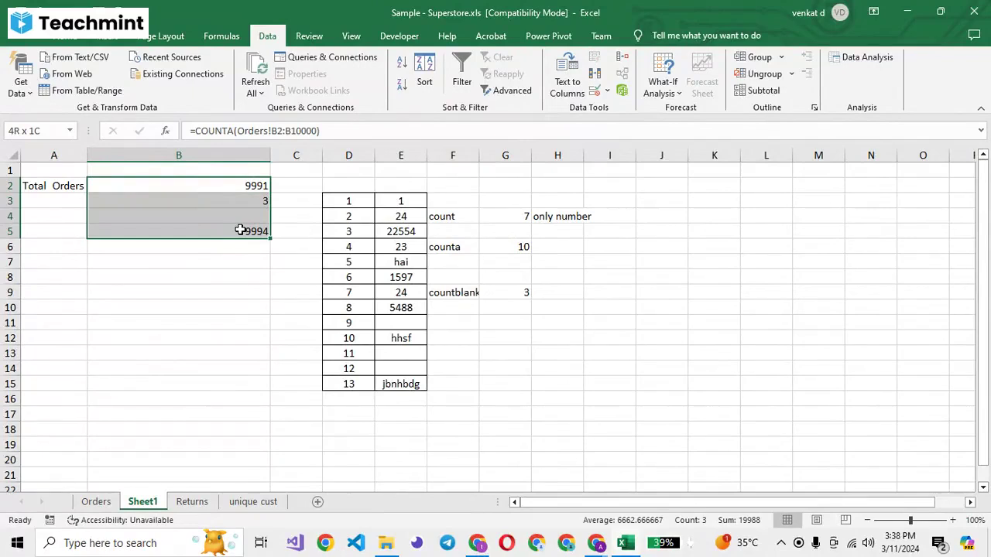
click(558, 277)
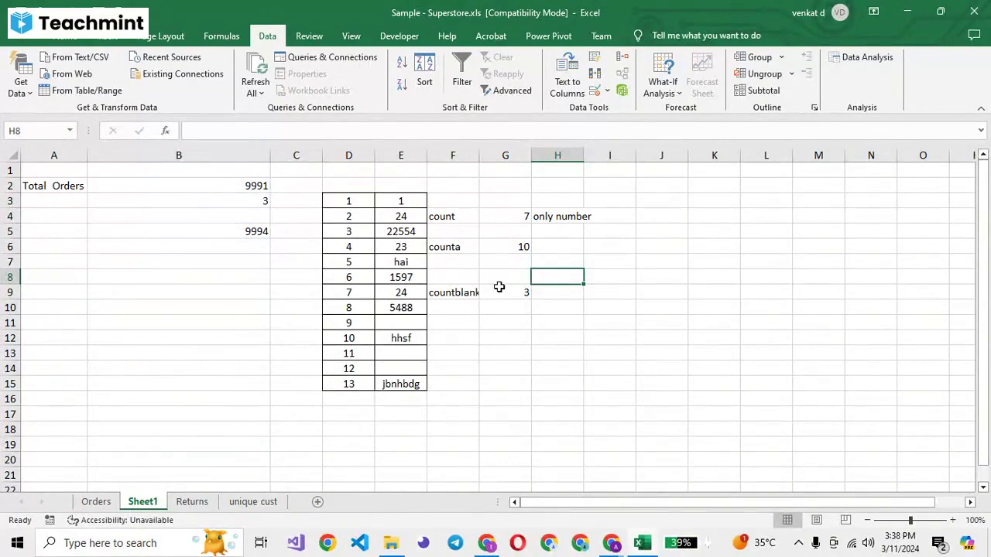
click(444, 216)
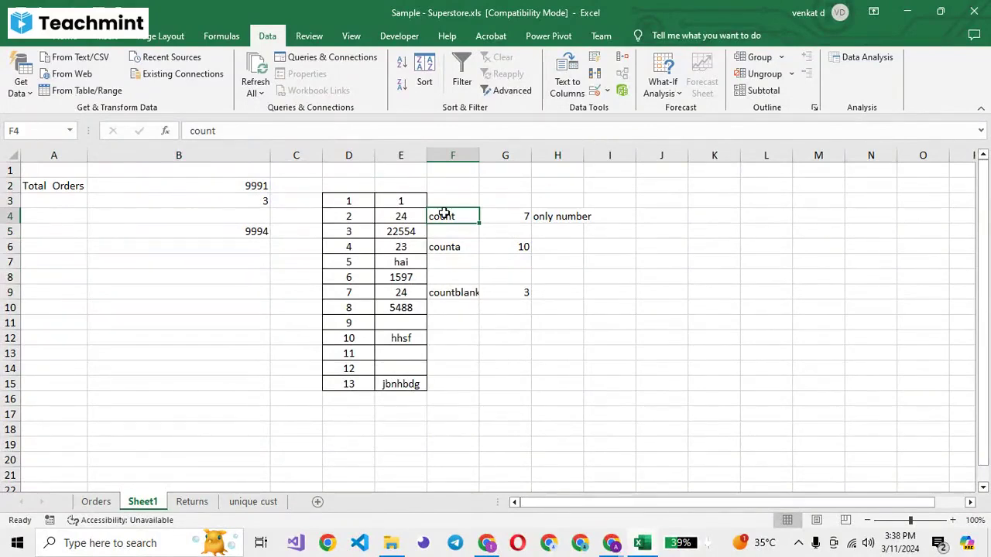
- Clear contents and borders from the C1:J18 practice area, then switch to the Teachmint window
drag(296, 170, 686, 422)
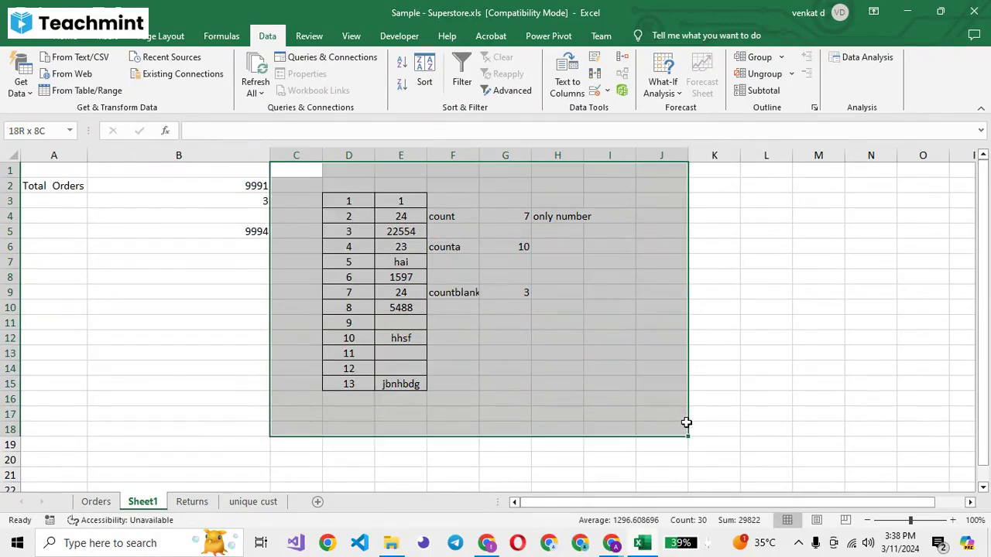
key(Delete)
click(65, 37)
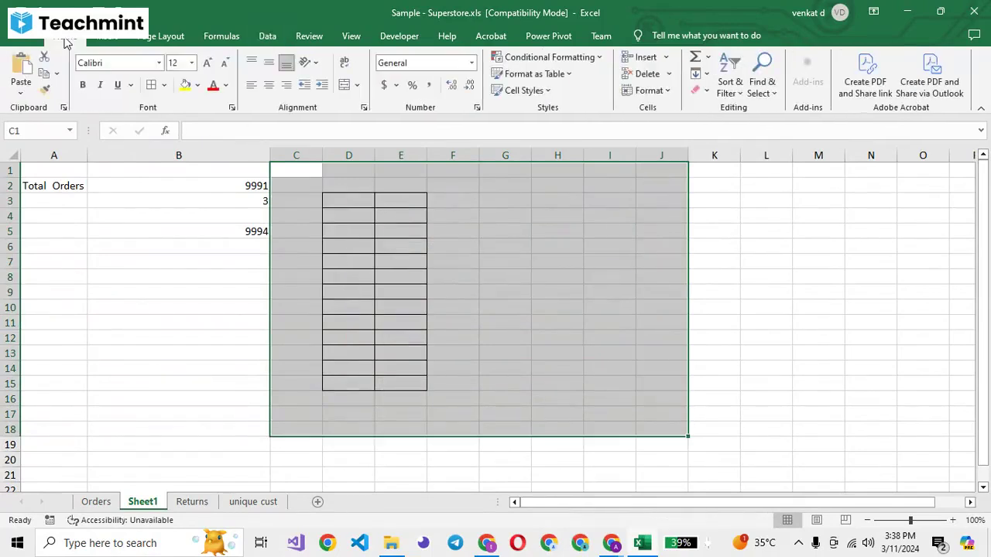
click(164, 85)
click(170, 190)
click(486, 290)
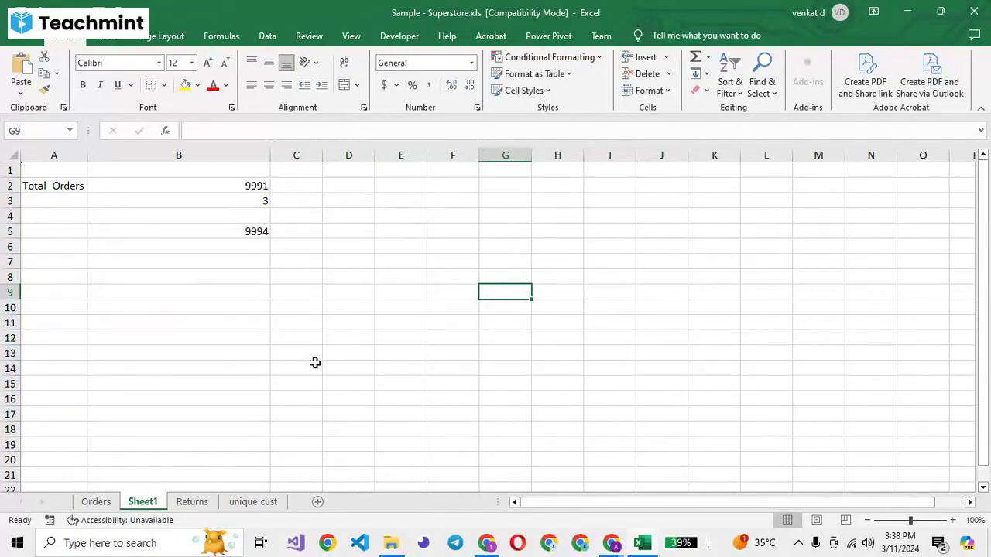
key(alt+Tab)
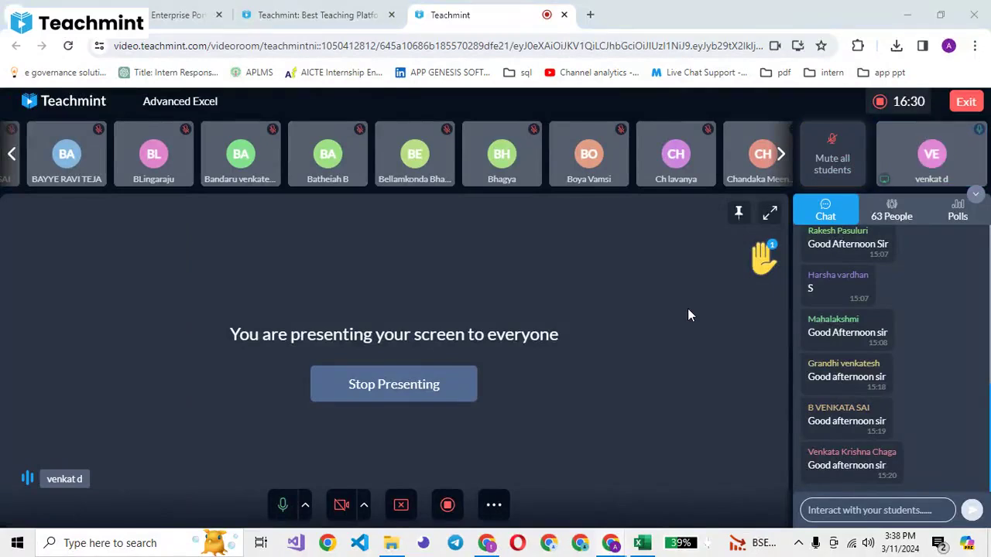
- Switch from the Teachmint class window back to Excel's Sheet1
key(alt+Tab)
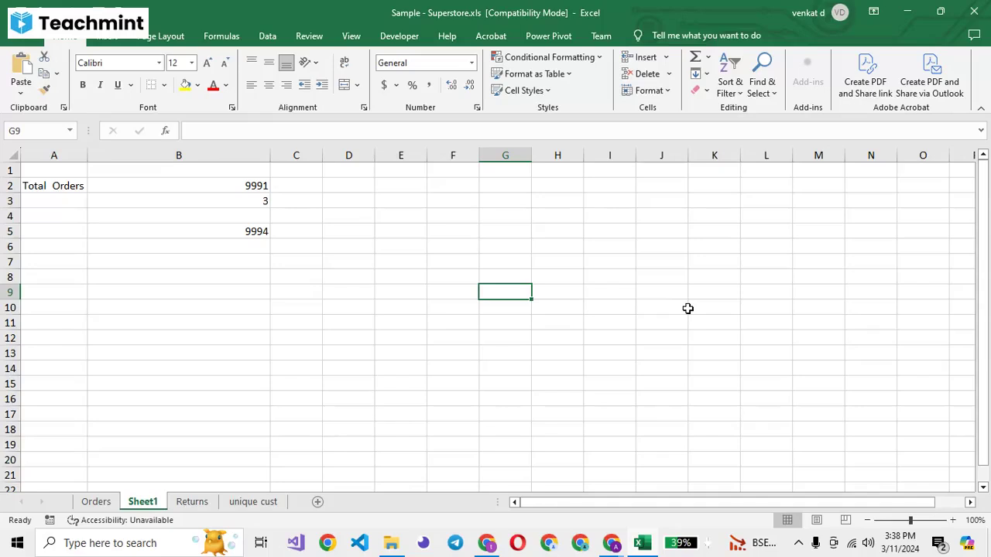
key(ctrl+Page_Up)
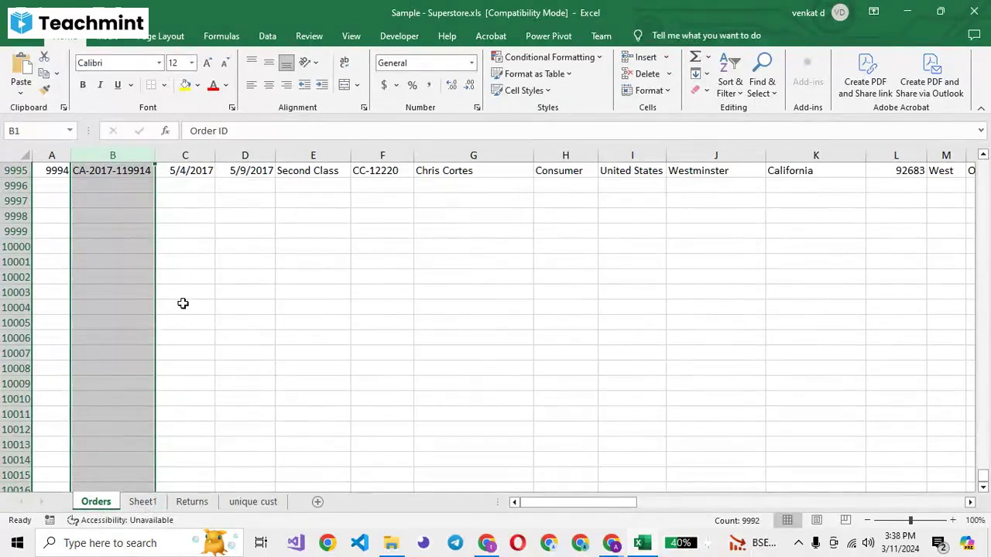
click(134, 288)
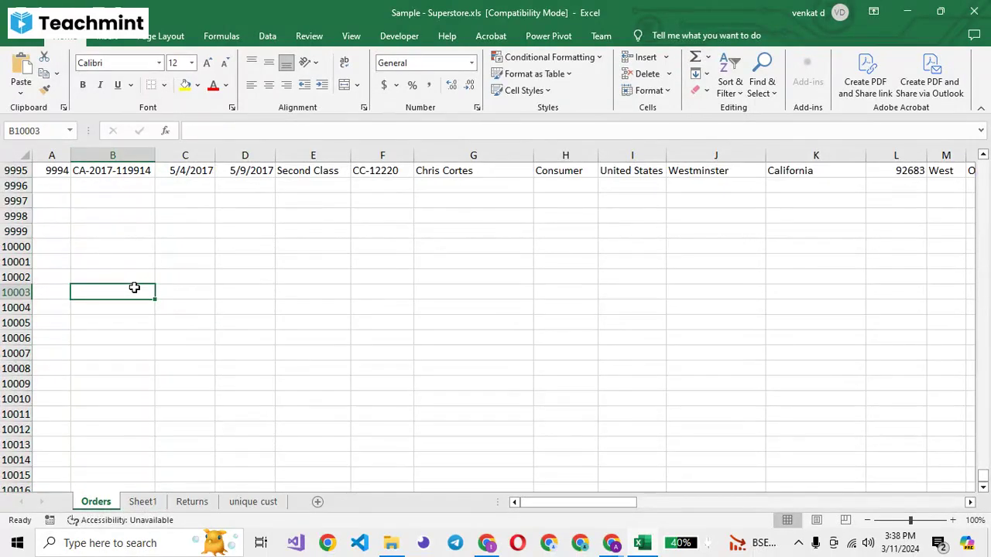
key(ctrl+Up)
key(ctrl+Up)
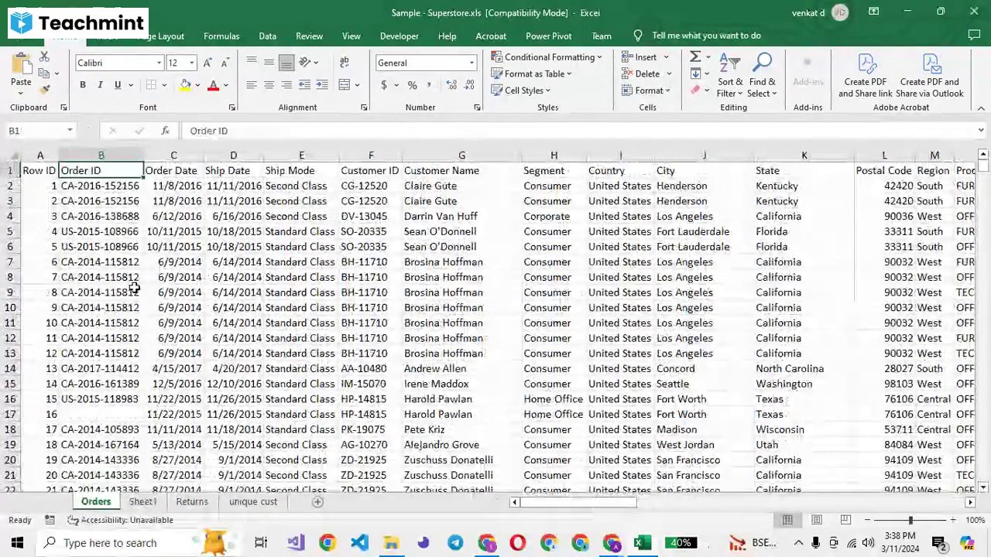
click(569, 415)
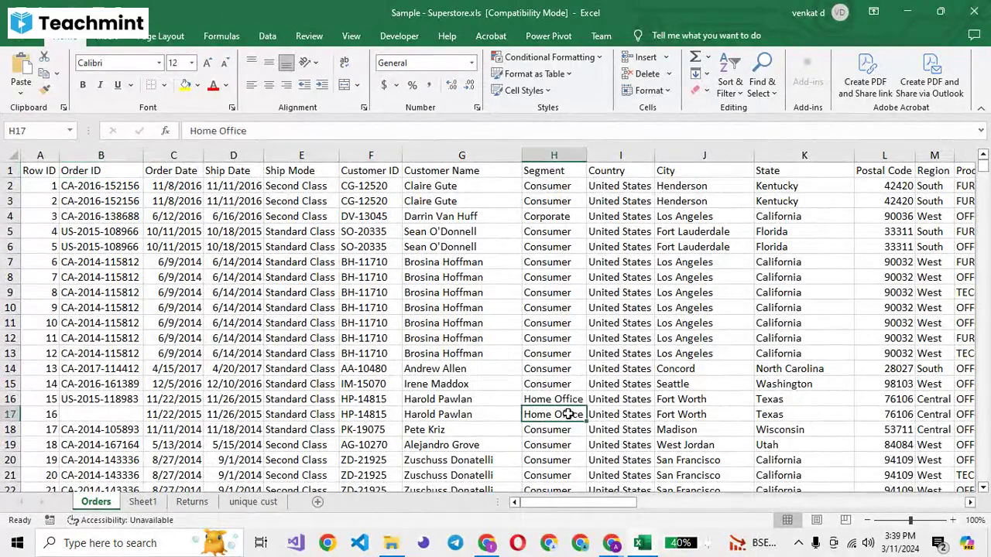
key(ctrl+Down)
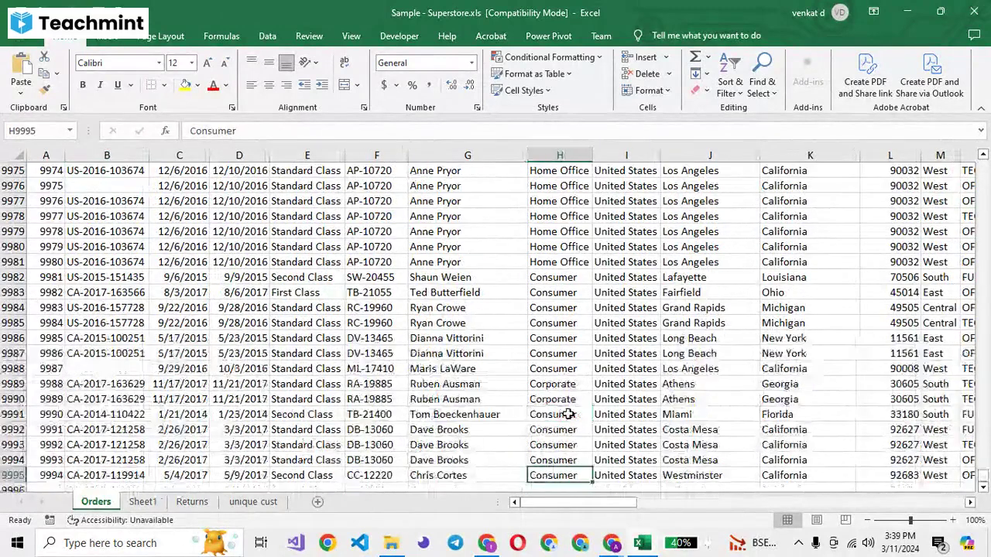
key(Right)
key(Right)
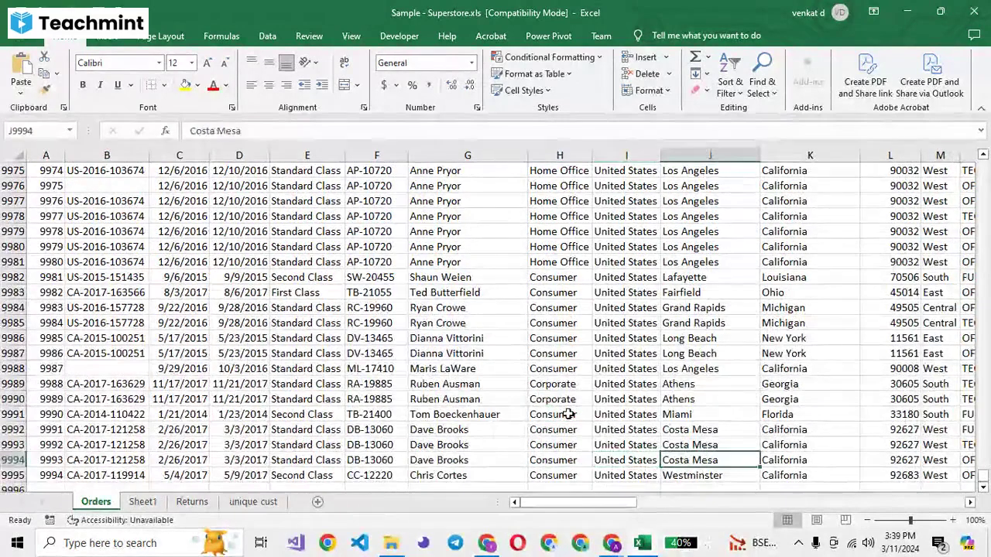
key(ctrl+Up)
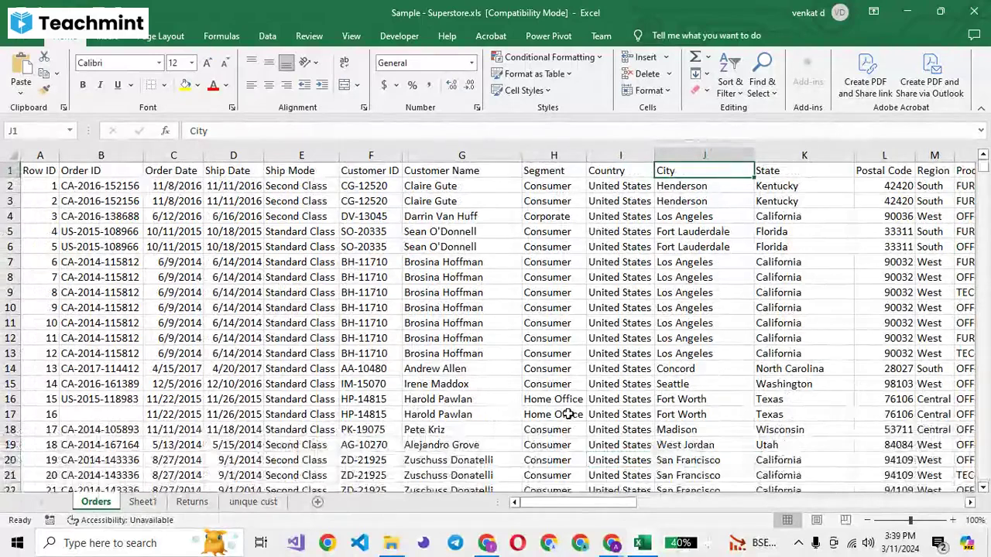
- Copy the entire State column K from the Orders sheet
right_click(789, 155)
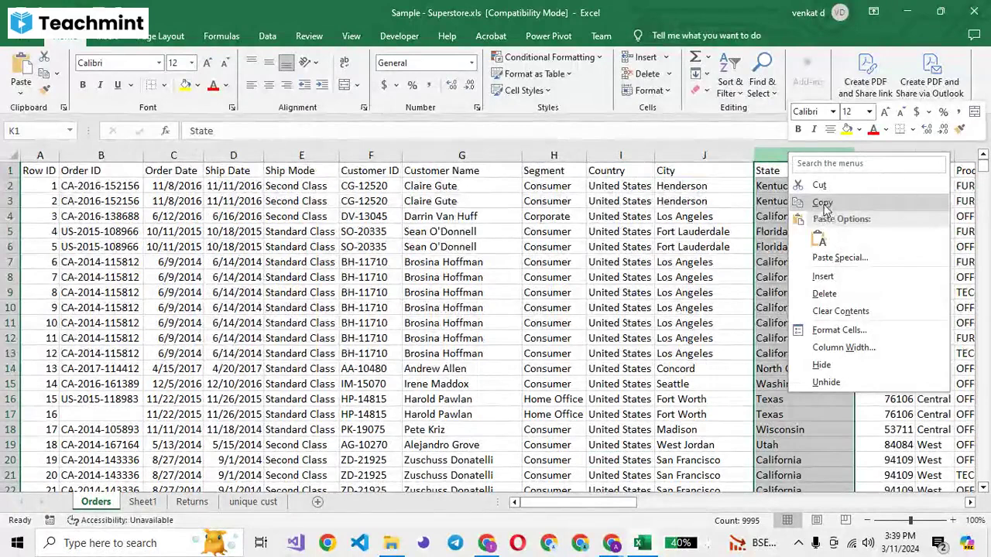
click(826, 209)
key(ctrl+Page_Down)
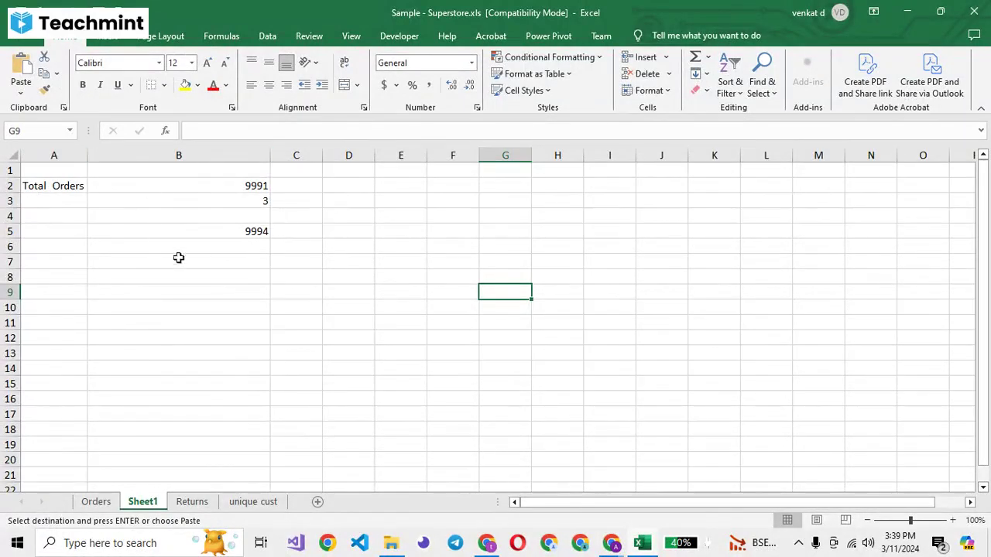
- Try pasting the column at Sheet1 cell E2, dismiss the size error, and return to Orders
click(393, 186)
right_click(393, 186)
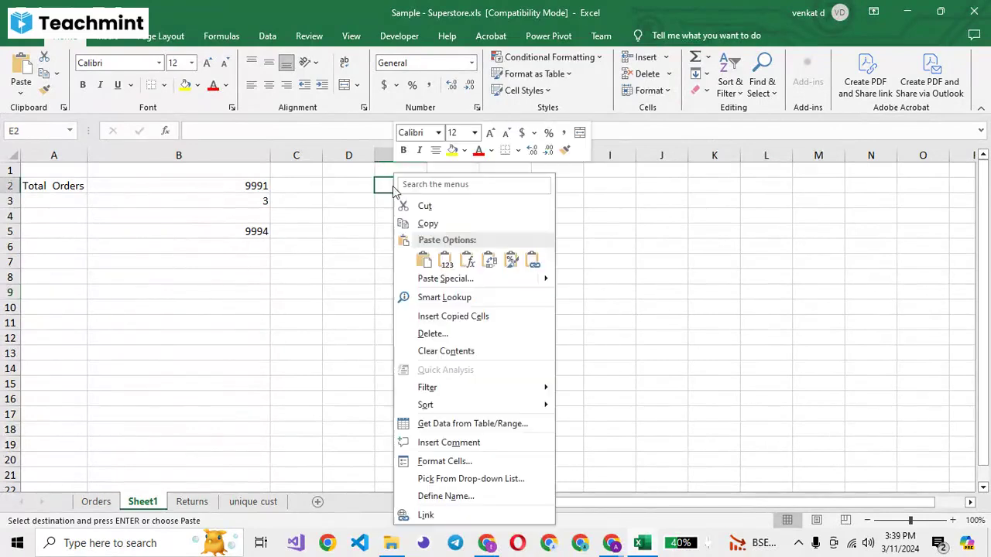
click(448, 263)
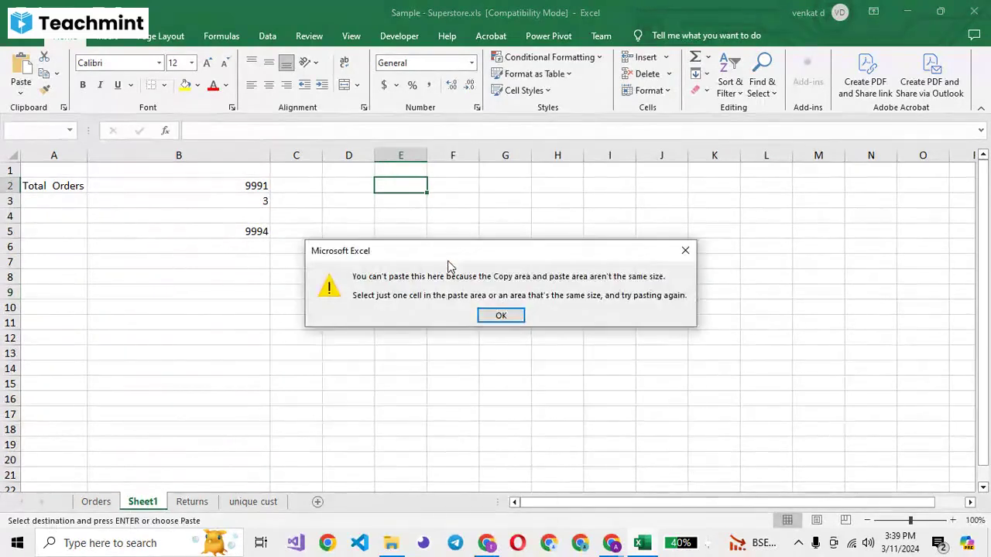
click(498, 314)
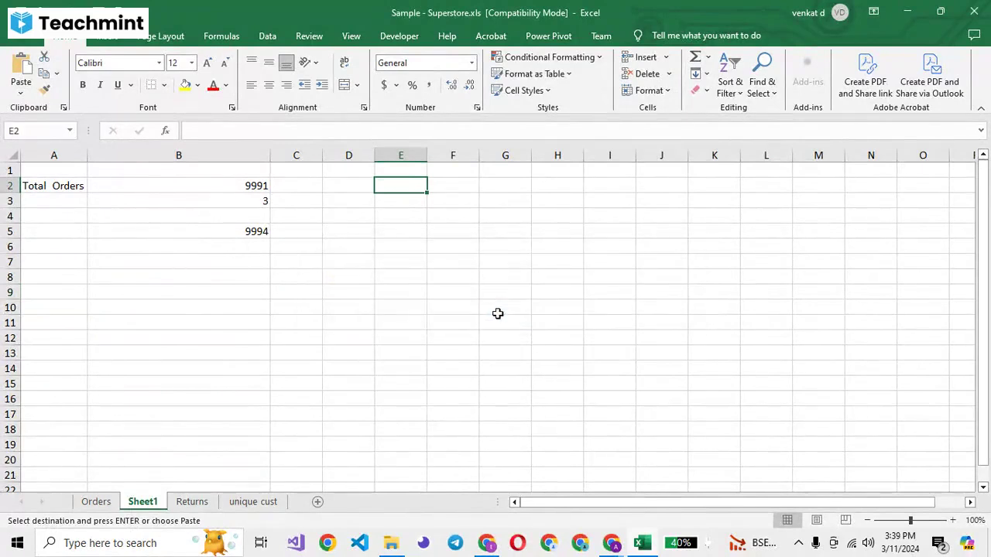
key(ctrl+Page_Up)
right_click(770, 246)
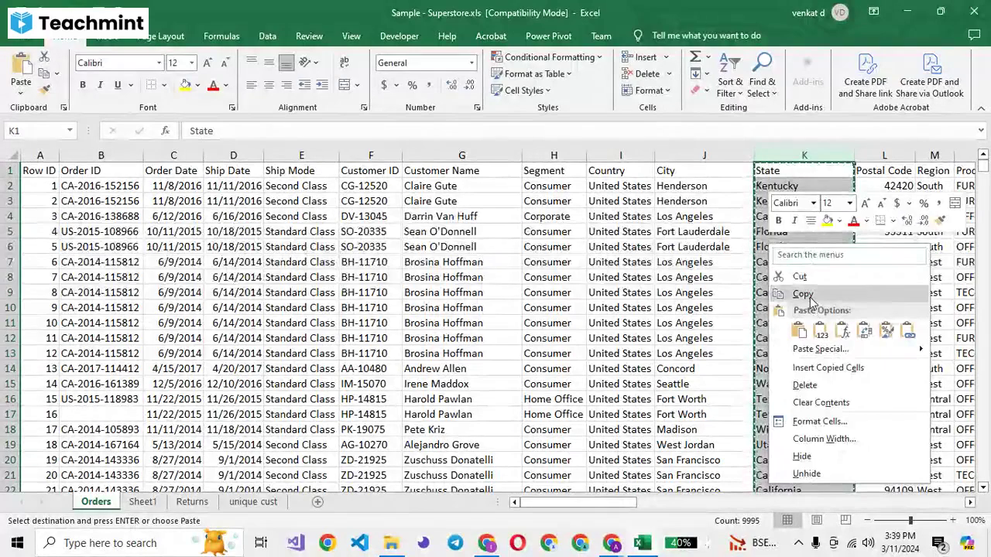
- Add a new Sheet2 and paste the copied State column into its column A
click(803, 293)
click(318, 503)
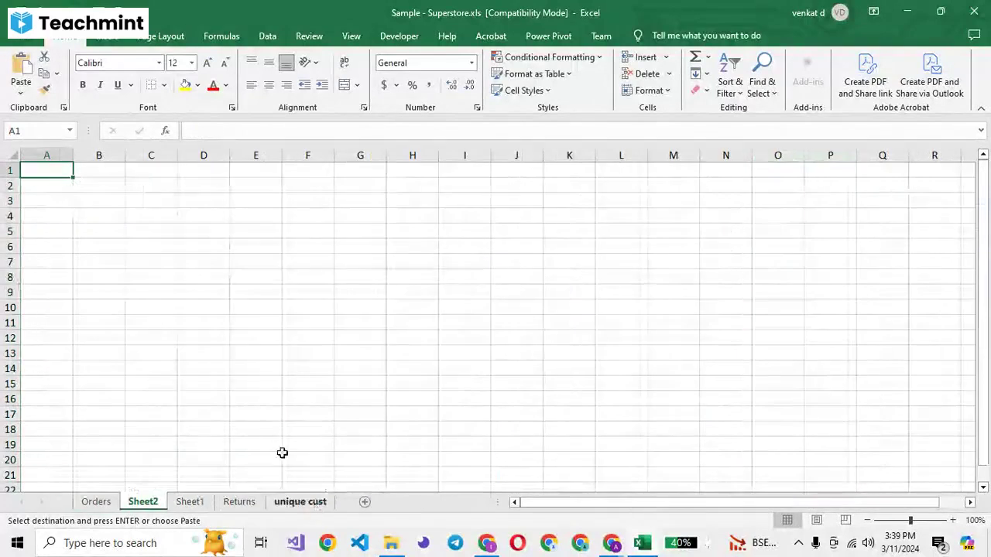
key(ctrl+space)
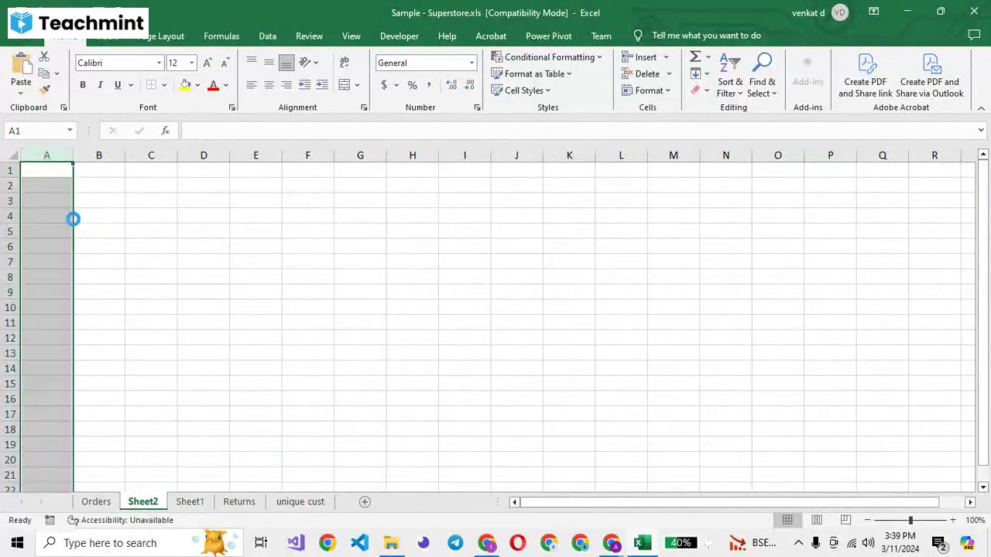
key(ctrl+v)
- Check the pasted list runs from the State heading in A1 down to row 9995
click(208, 260)
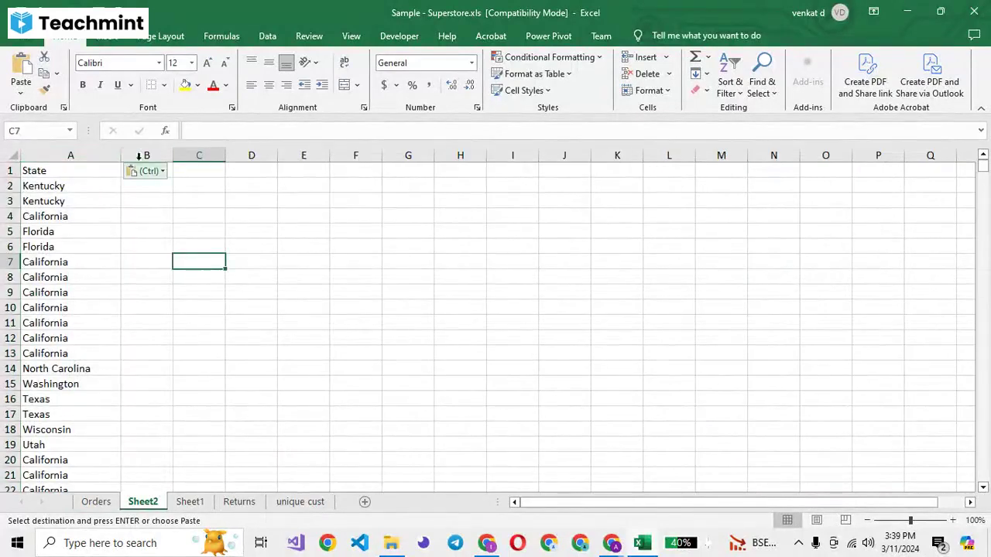
click(70, 201)
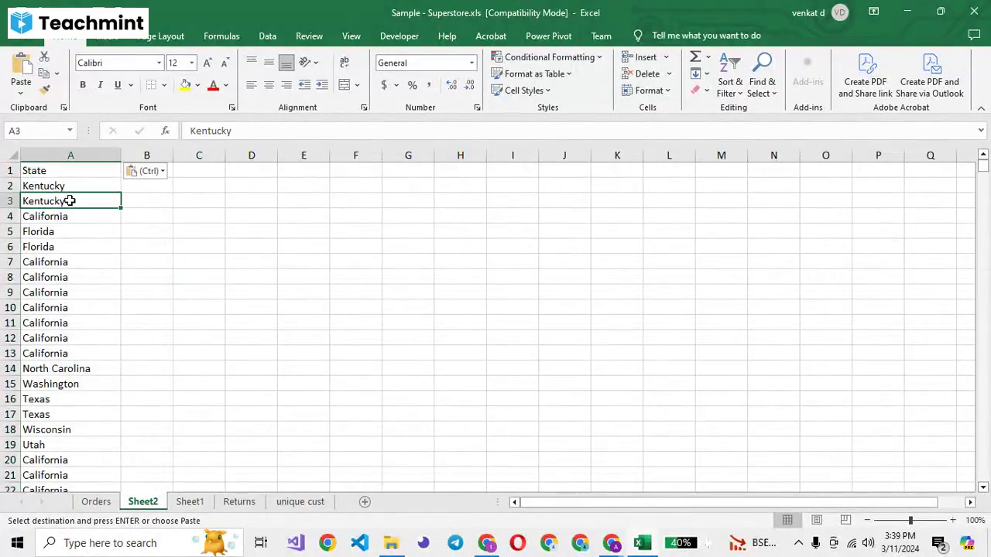
key(ctrl+Up)
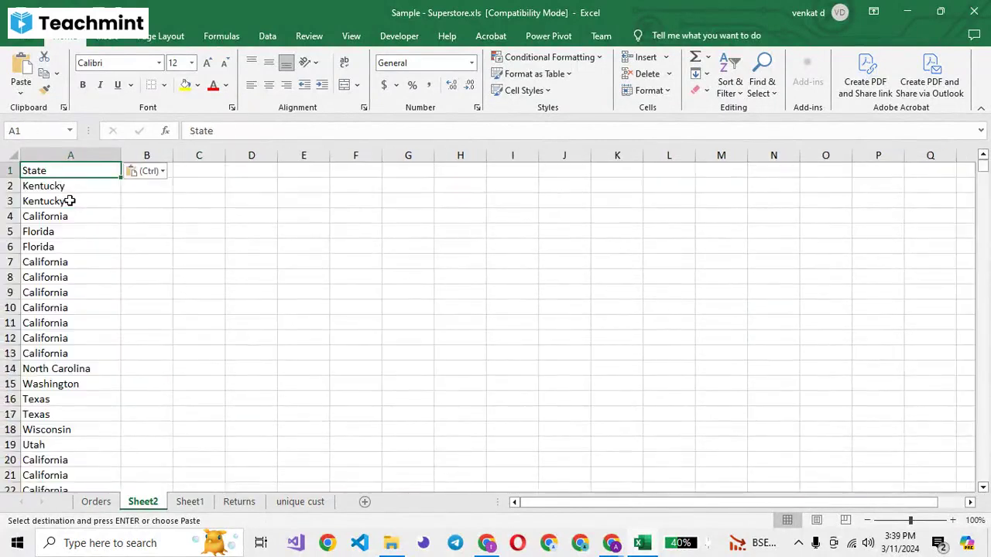
key(ctrl+Down)
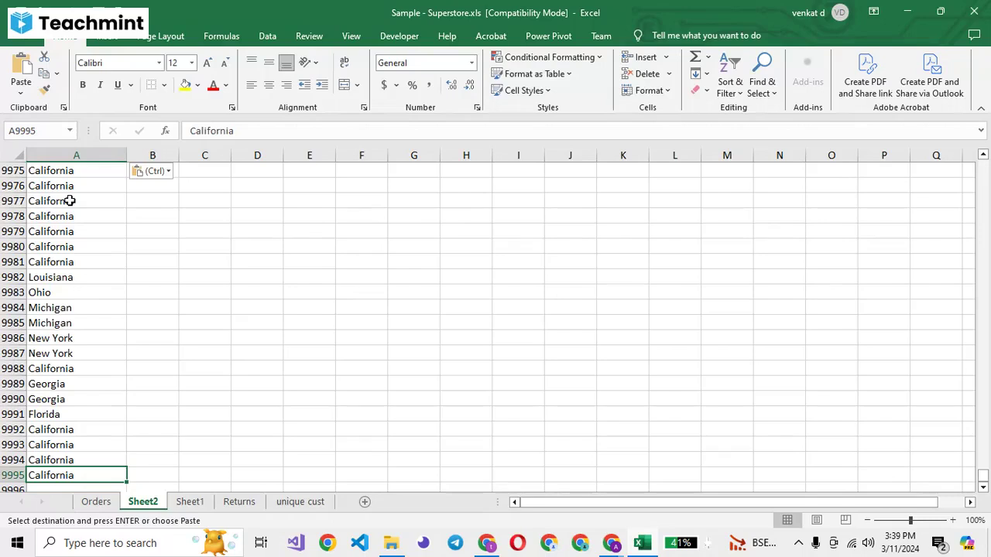
key(Up)
key(Up)
key(Up)
key(Up)
key(Up)
key(Up)
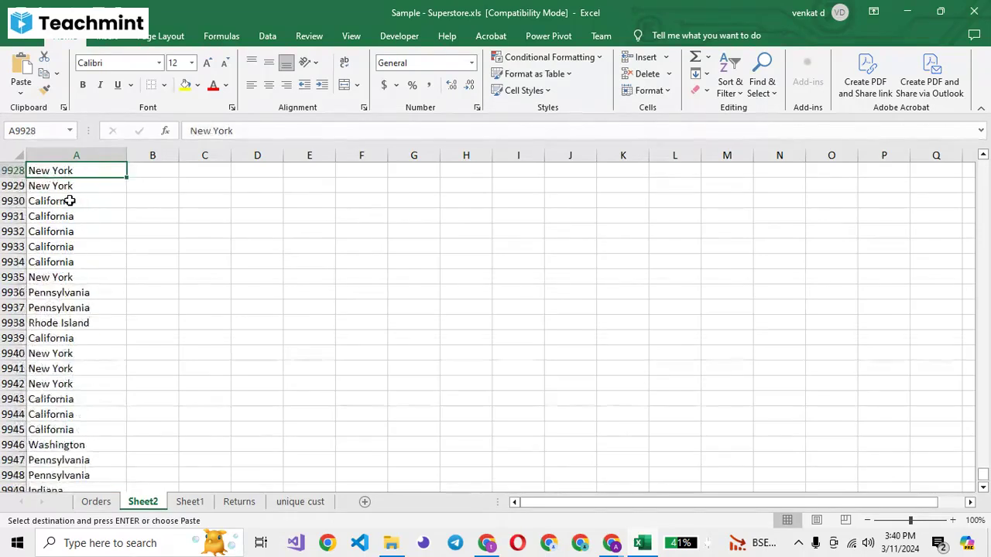
key(Up)
key(Up)
key(Up)
key(Up)
key(Up)
key(Up)
key(Up)
key(Up)
key(Up)
key(Up)
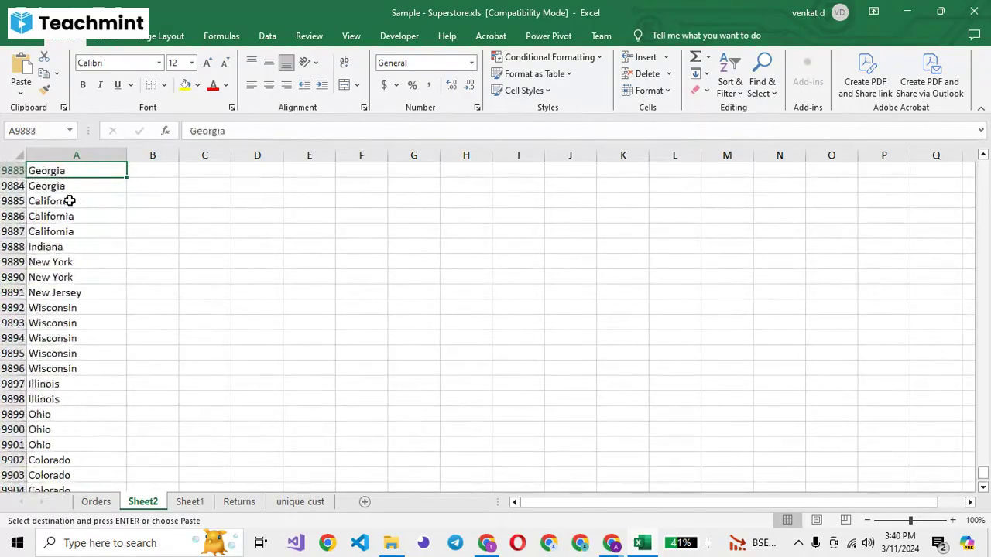
key(Up)
key(Up)
key(Up)
key(Up)
key(Up)
key(Up)
key(ctrl+Up)
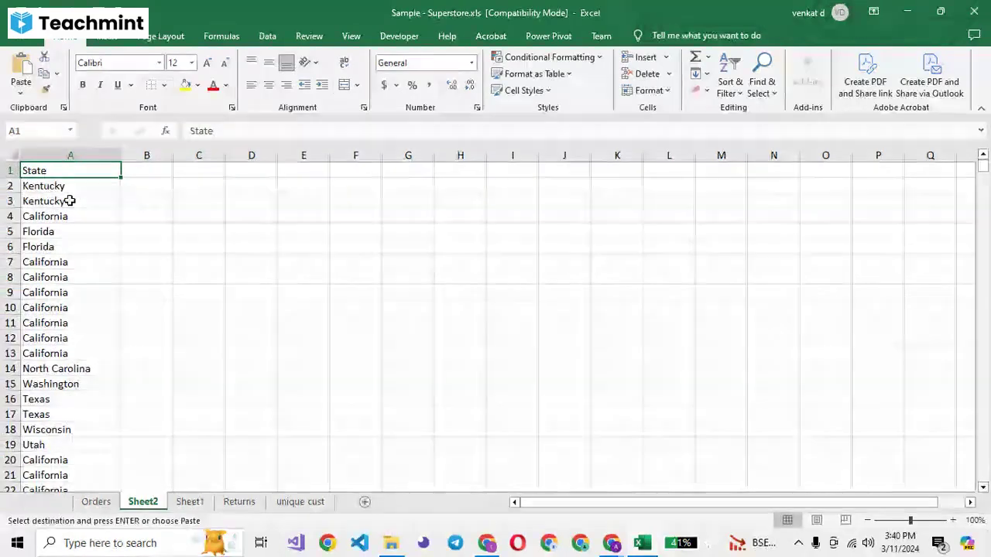
- Remove duplicates from column A on State with headers, removing 9945 and leaving 49 states
click(98, 151)
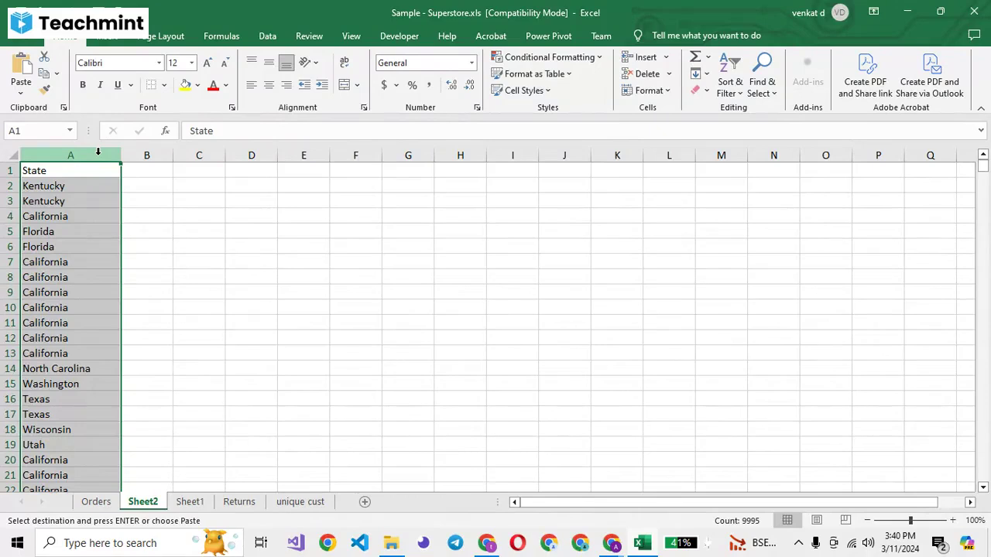
click(270, 37)
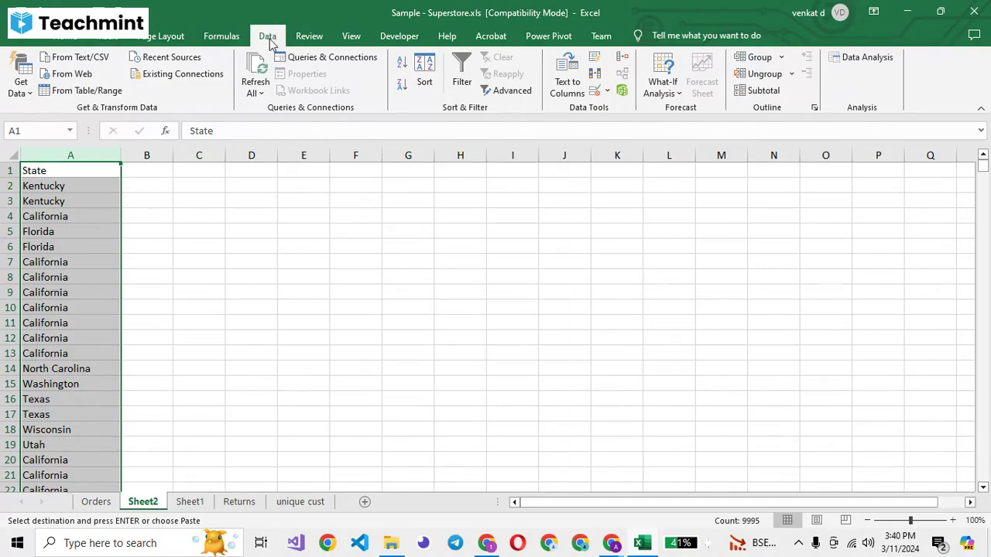
click(595, 77)
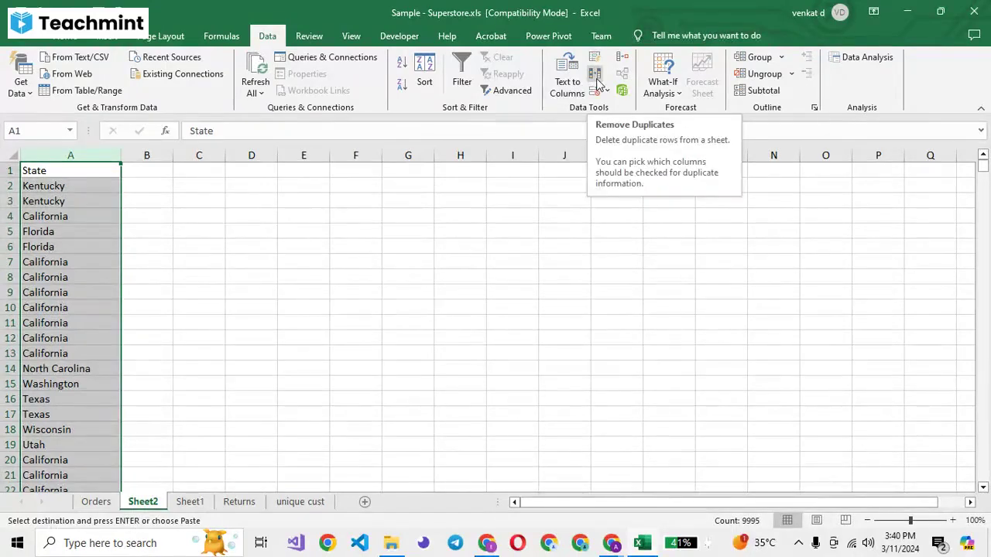
click(596, 78)
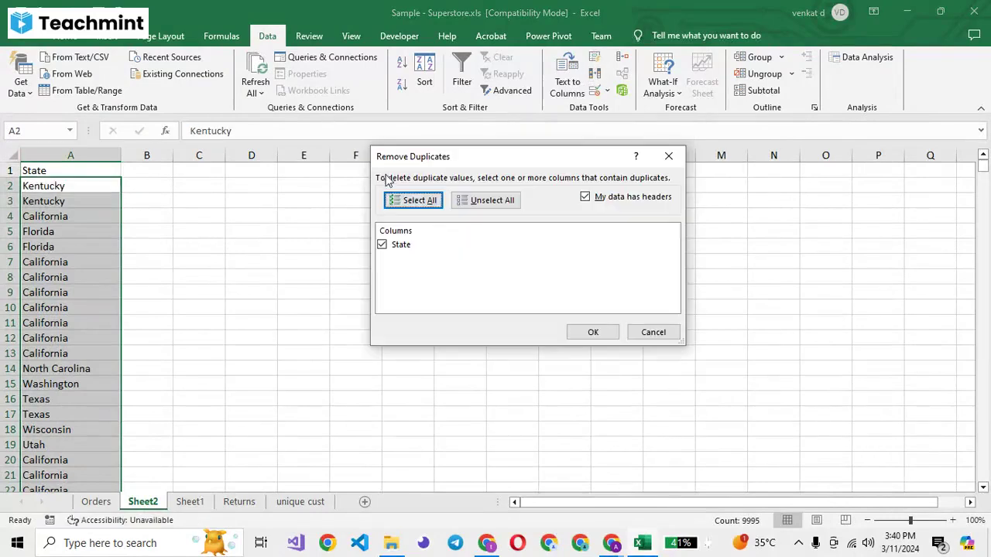
click(414, 203)
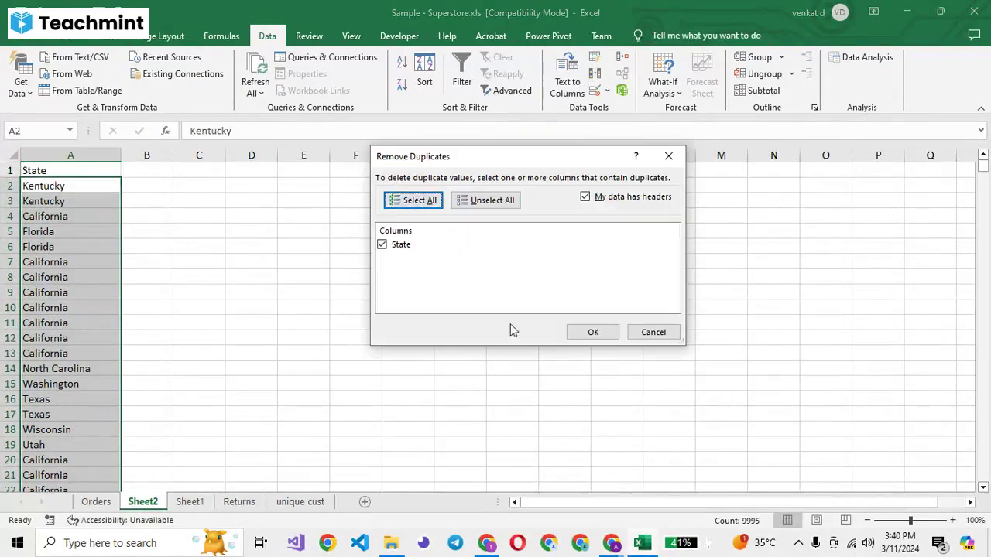
click(587, 338)
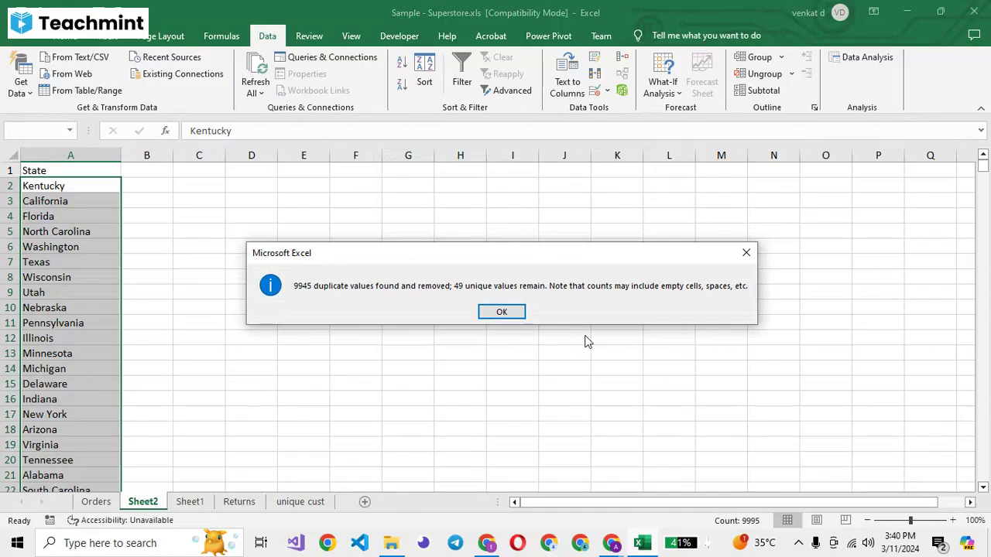
key(Return)
click(93, 170)
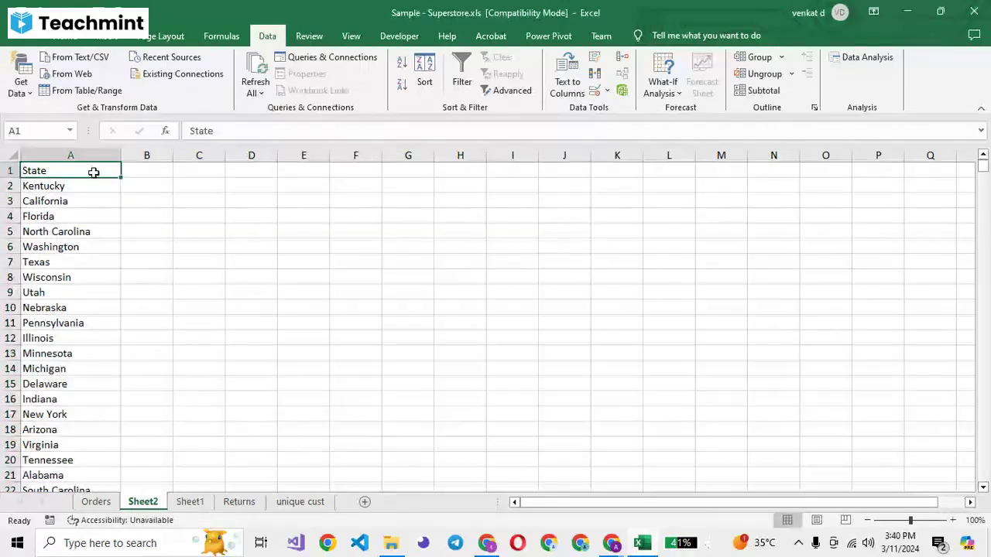
key(ctrl+Down)
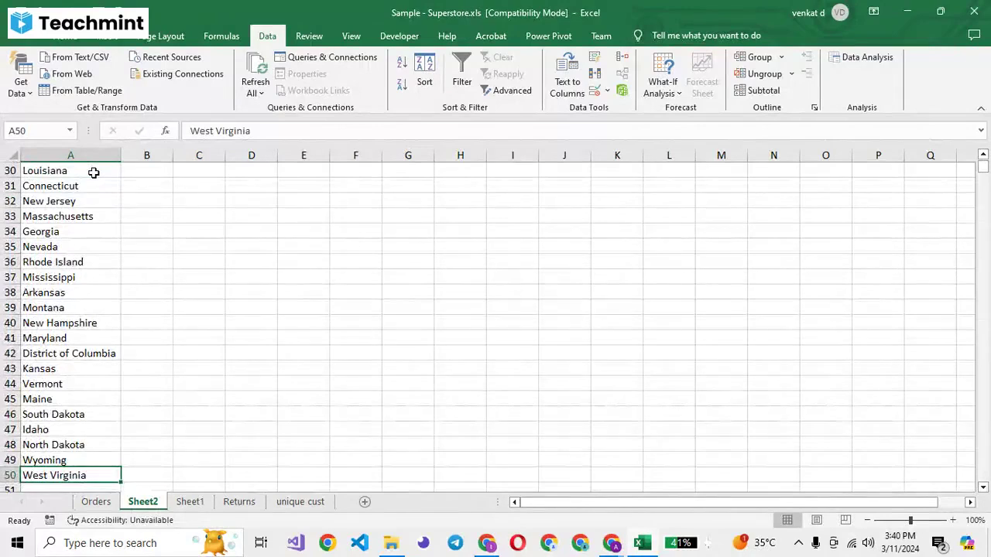
key(Down)
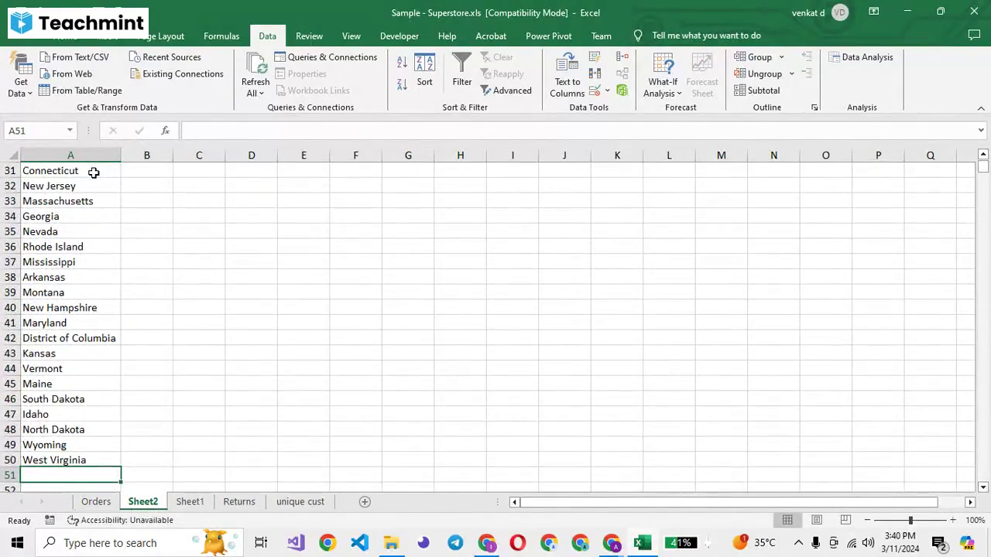
key(Up)
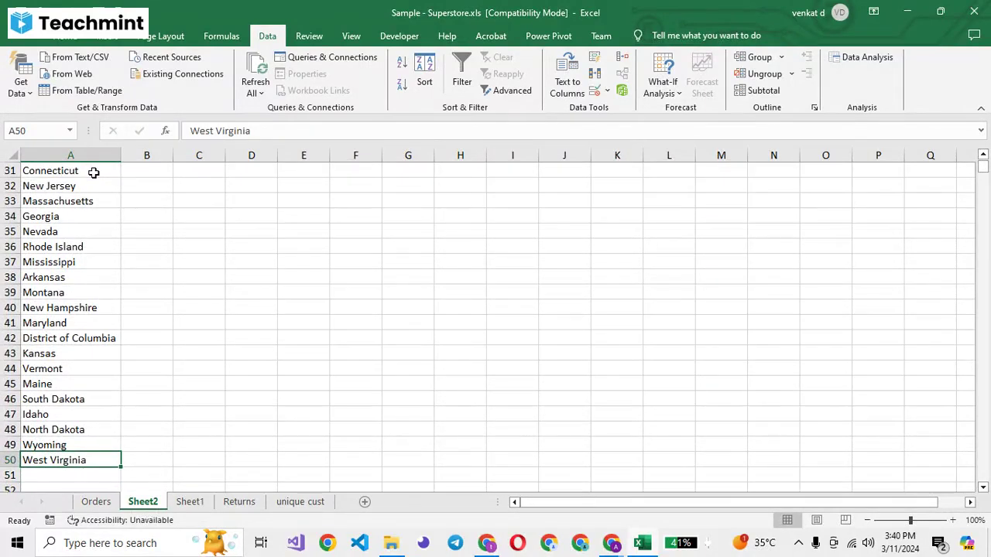
key(ctrl+Up)
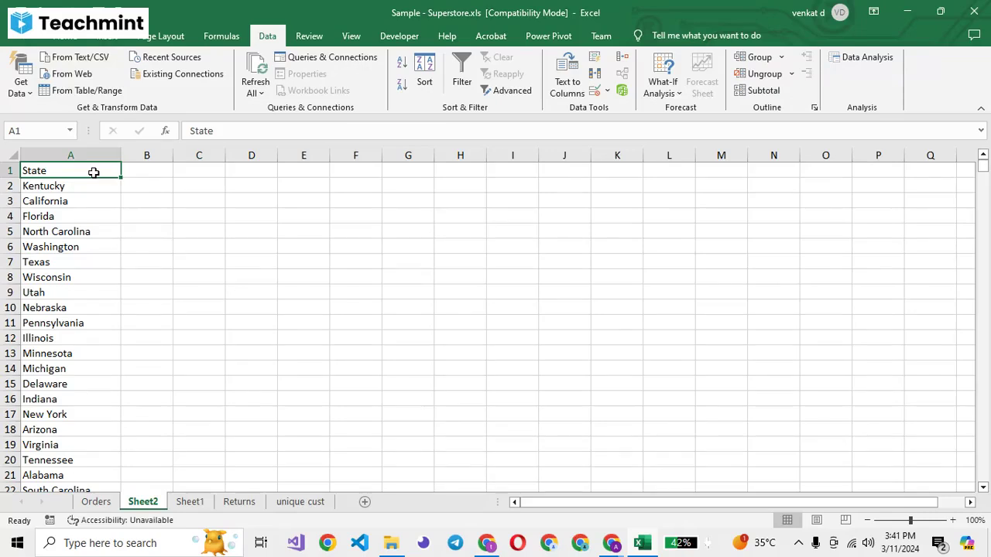
- Copy the Orders State column into column A of a new Sheet3
key(ctrl+Page_Up)
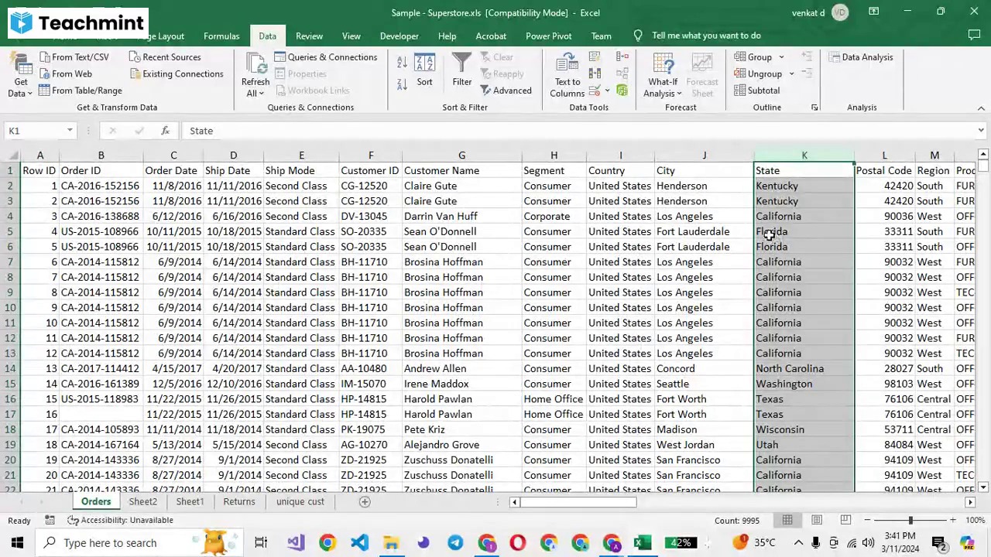
key(ctrl+c)
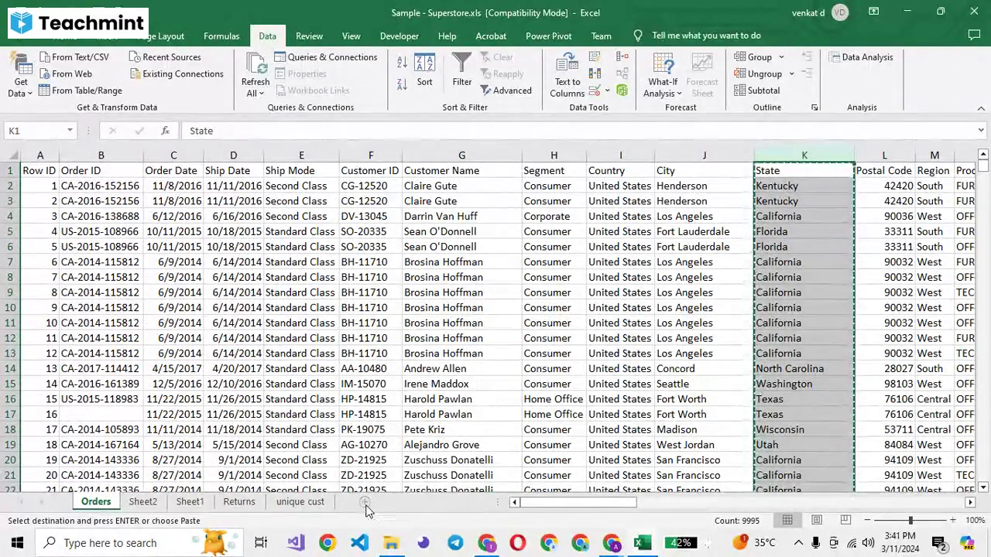
click(365, 502)
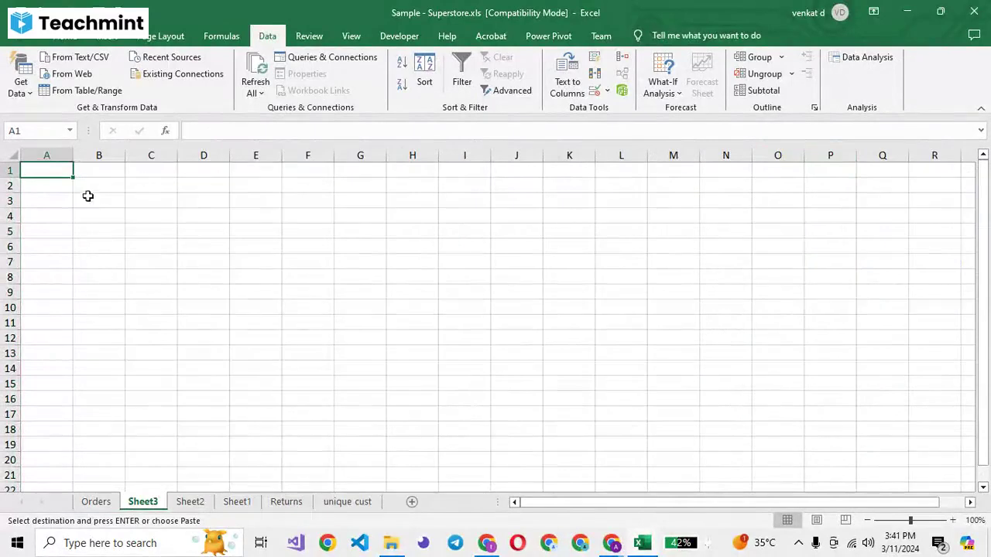
key(ctrl+v)
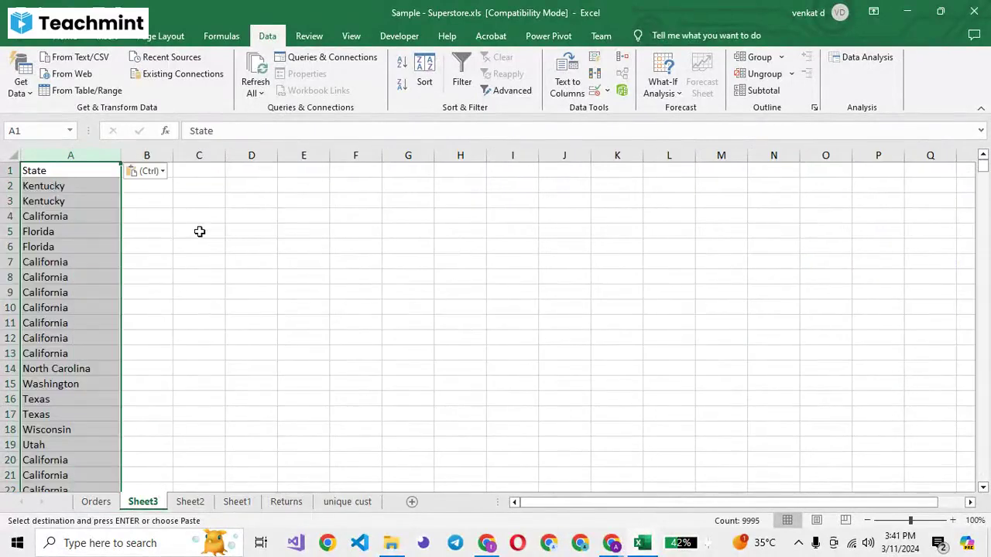
click(199, 231)
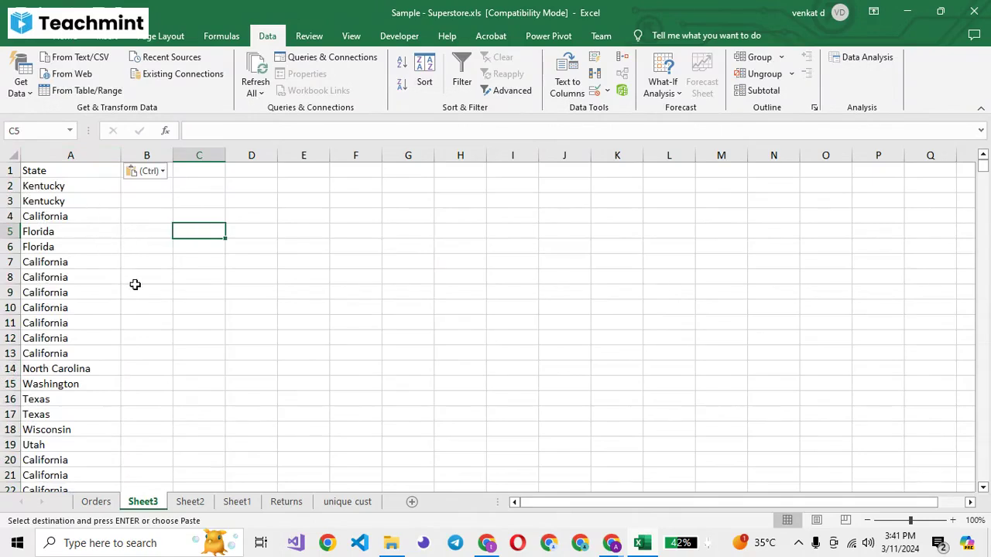
- Mute all students in the online classroom window, then return to Excel
key(alt+Tab)
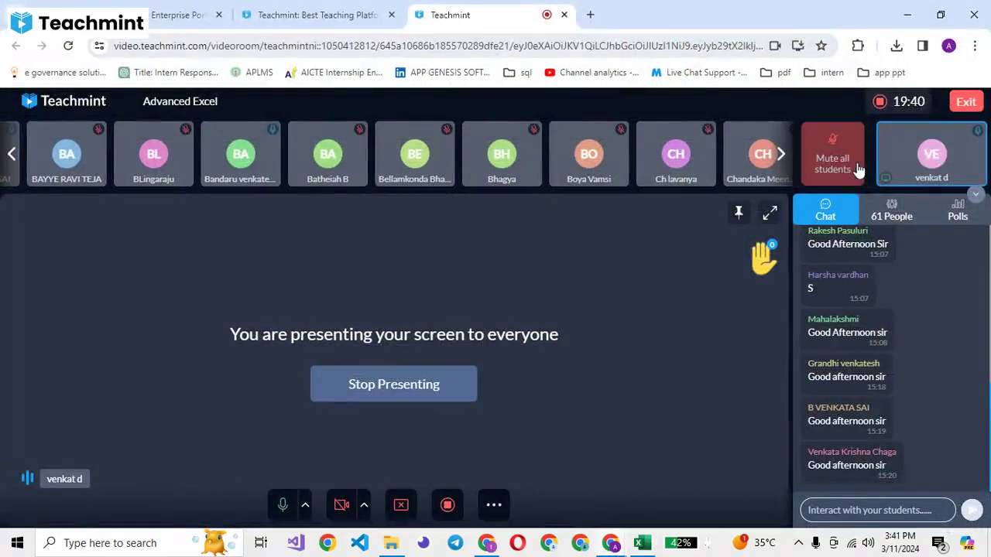
click(858, 169)
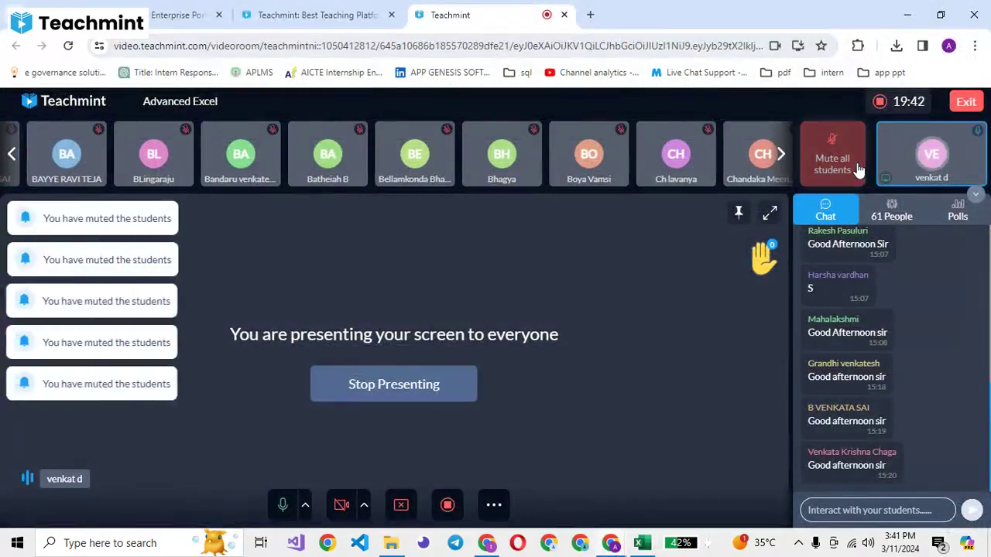
key(alt+Tab)
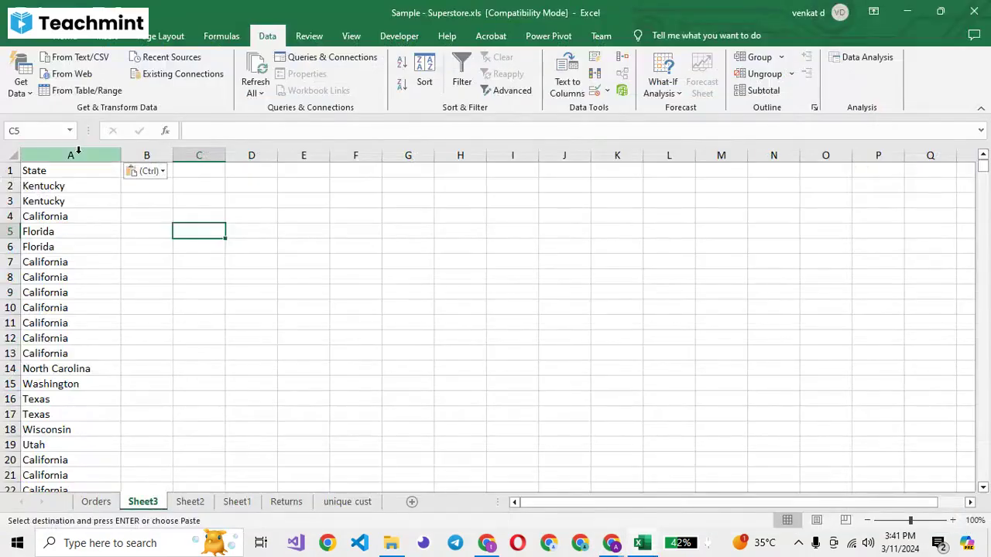
- Select Sheet3's column A and bring up Remove Duplicates with the State column checked
click(78, 153)
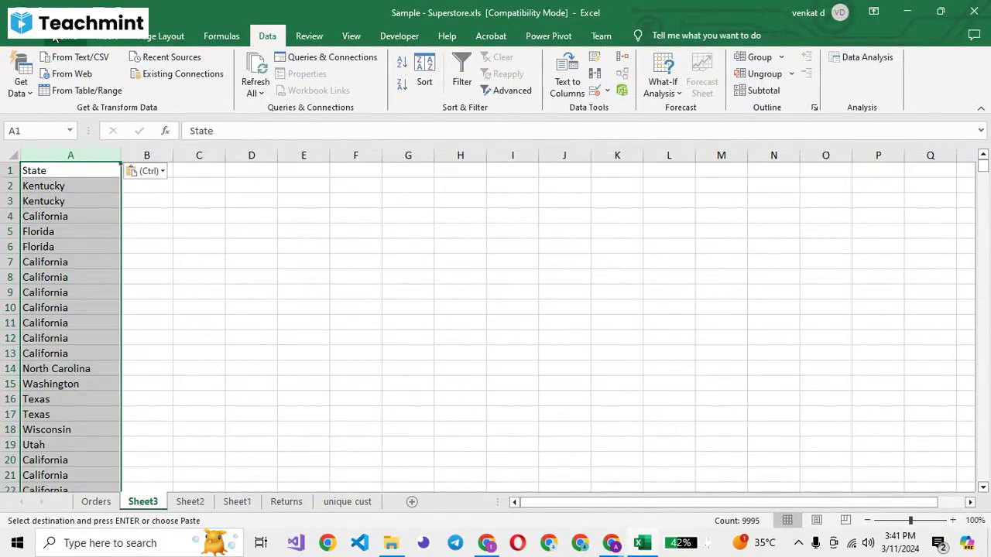
click(56, 36)
click(199, 246)
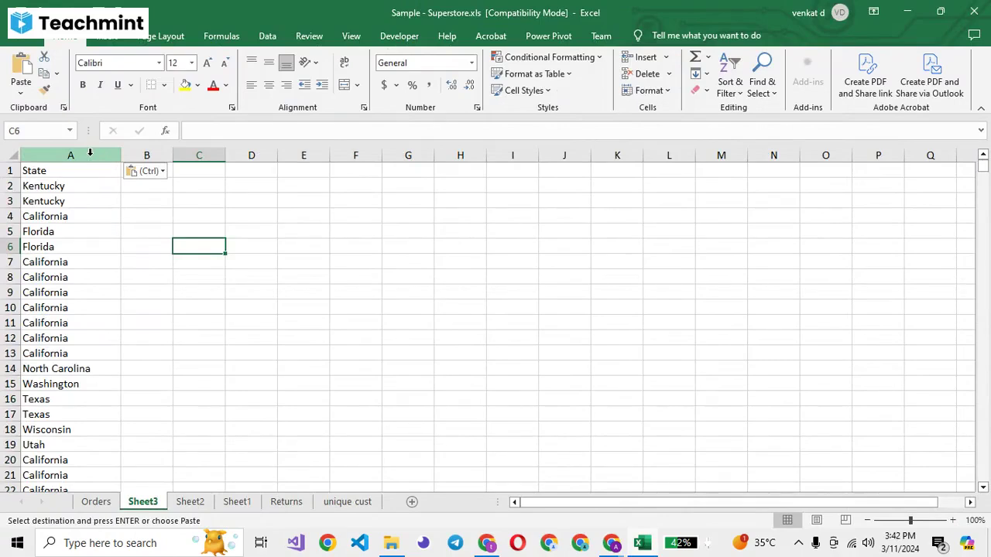
click(90, 154)
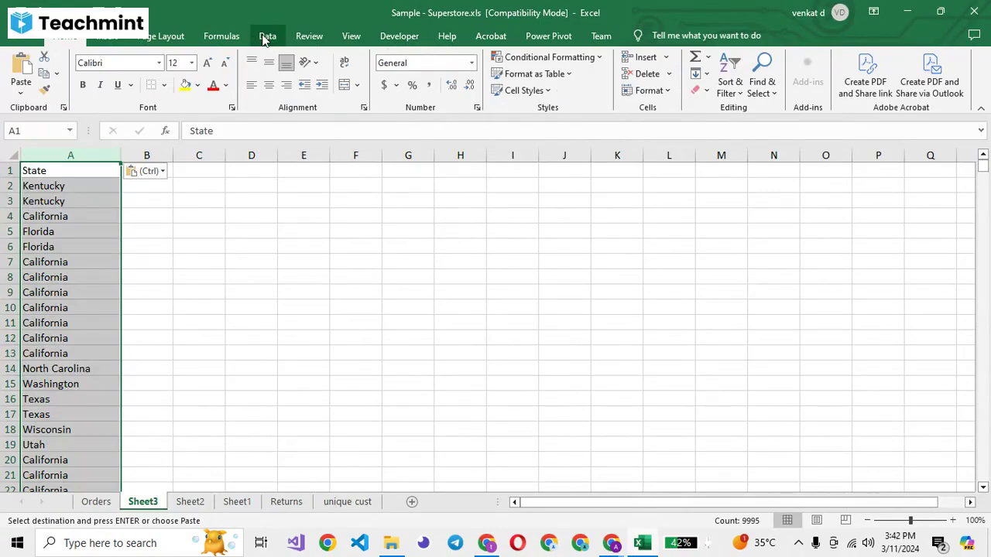
click(264, 37)
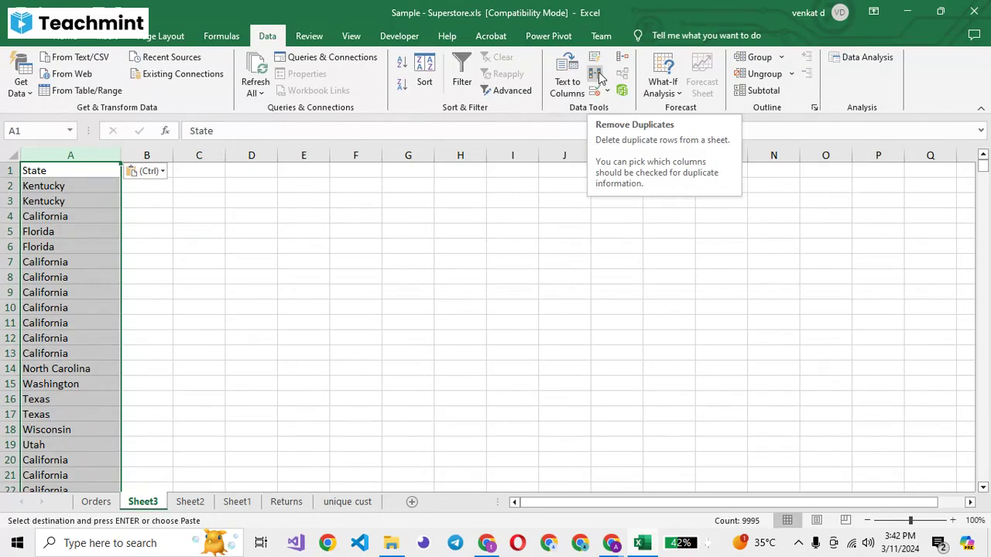
click(596, 75)
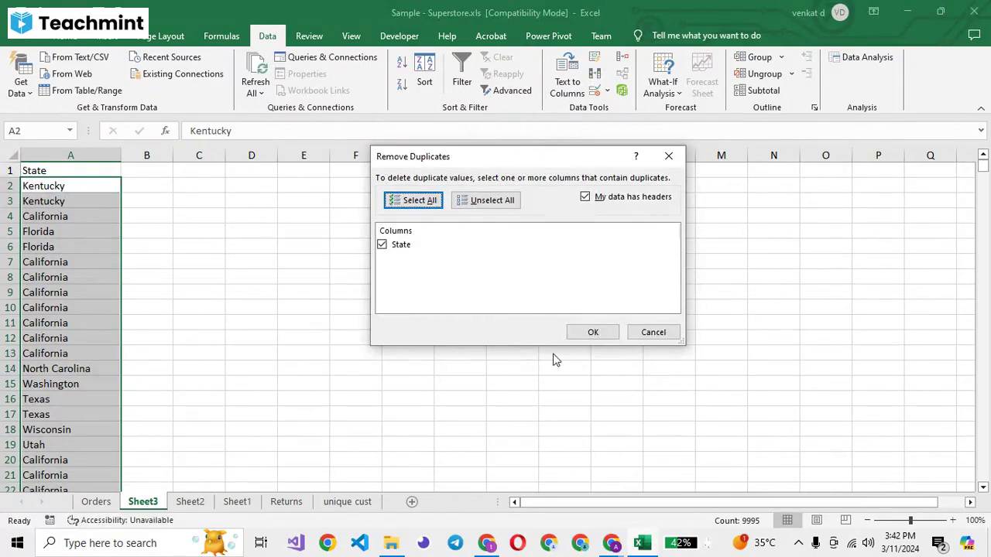
- Confirm the duplicate removal on Sheet3 and check the remaining states list
key(Return)
click(84, 181)
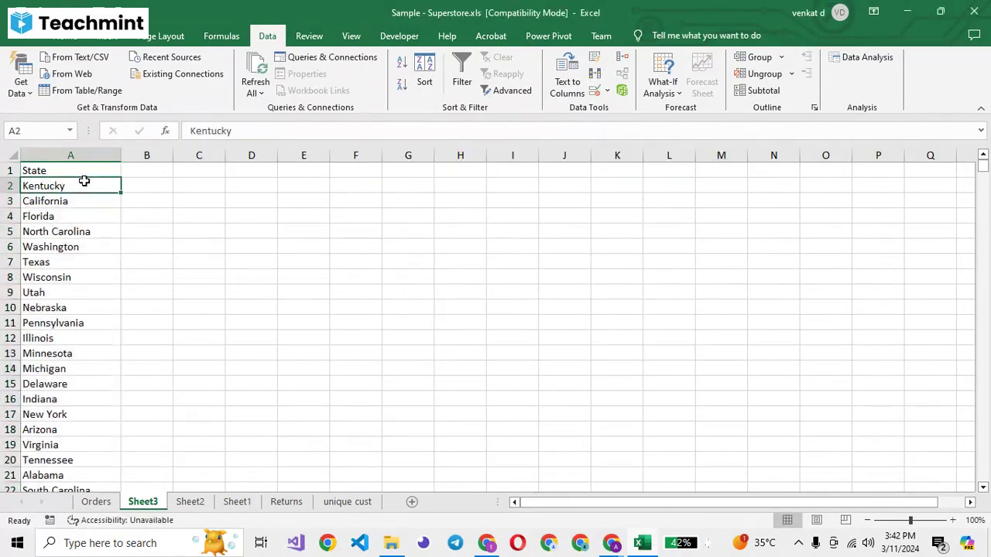
key(ctrl+shift+Down)
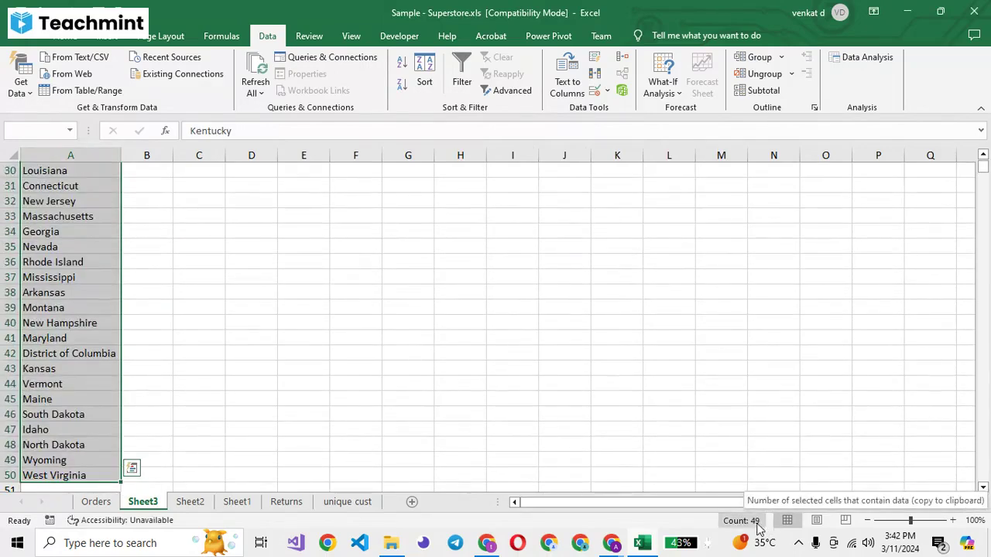
click(105, 404)
key(ctrl+Home)
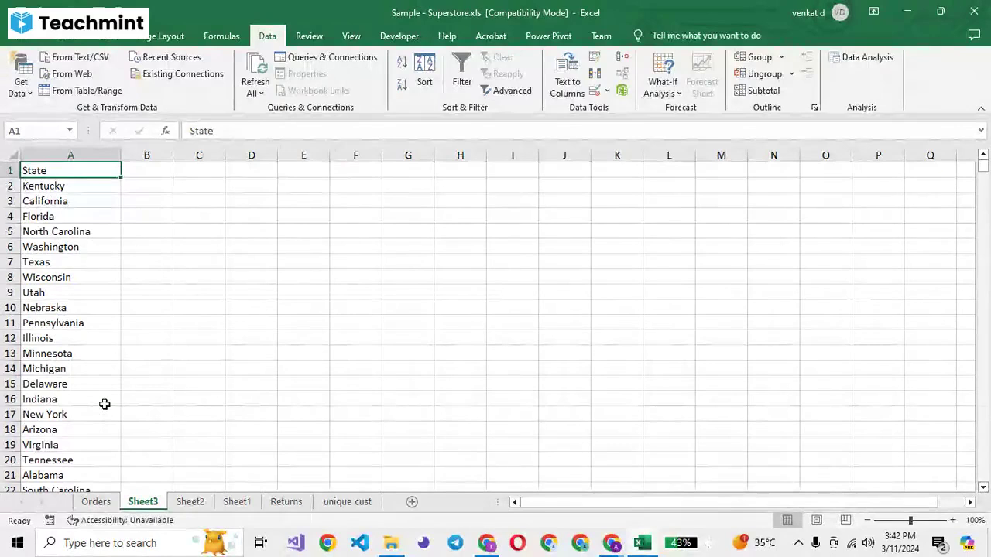
- Delete the Sheet3 sheet, returning to Sheet2's unique states list
key(alt+h)
key(d)
key(s)
click(471, 312)
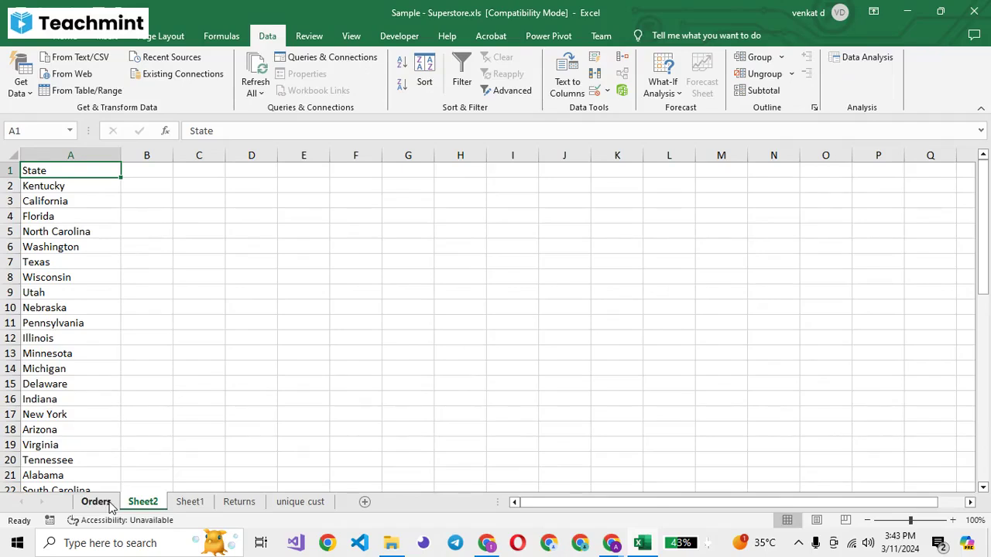
- Look over Sheet2's unique states, then go back to the Orders sheet's State column K
click(109, 503)
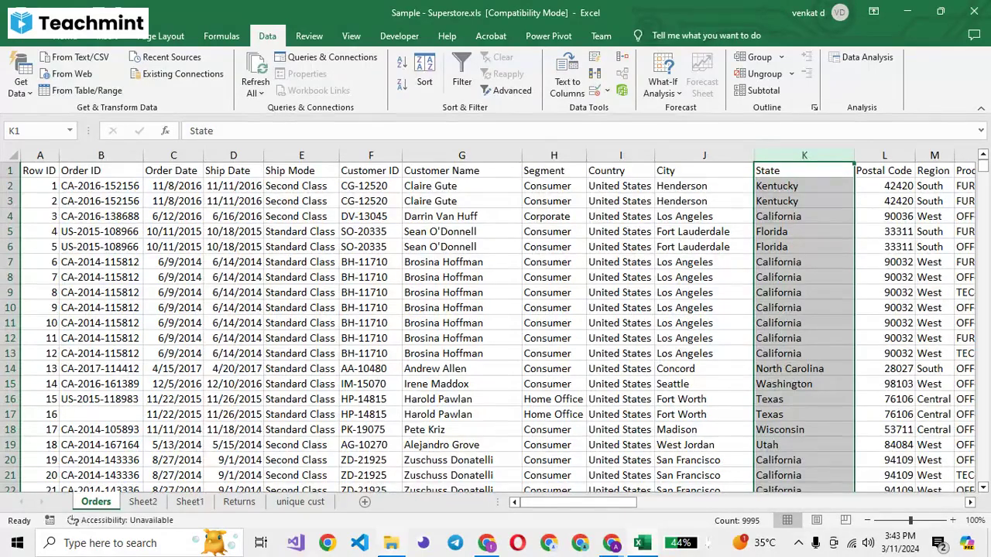
click(142, 502)
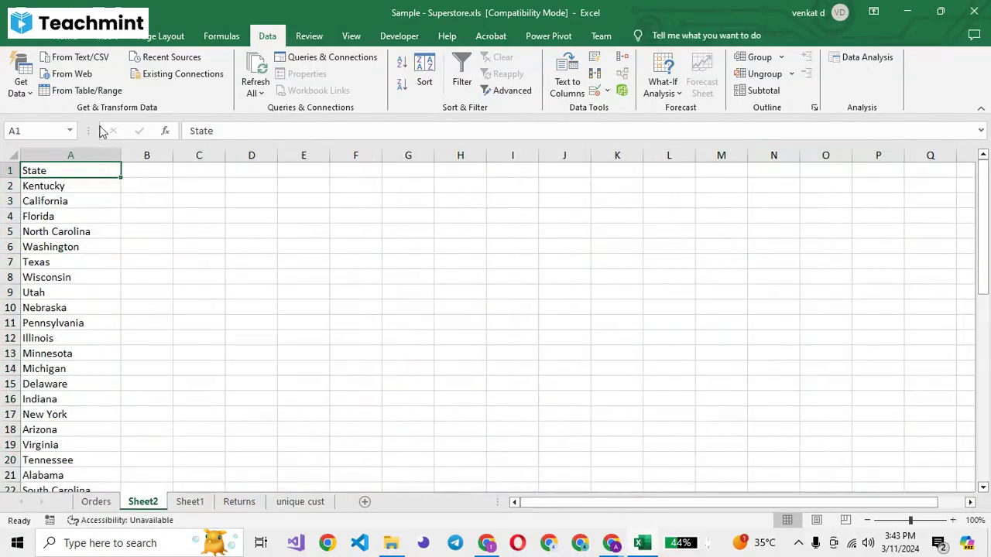
click(136, 192)
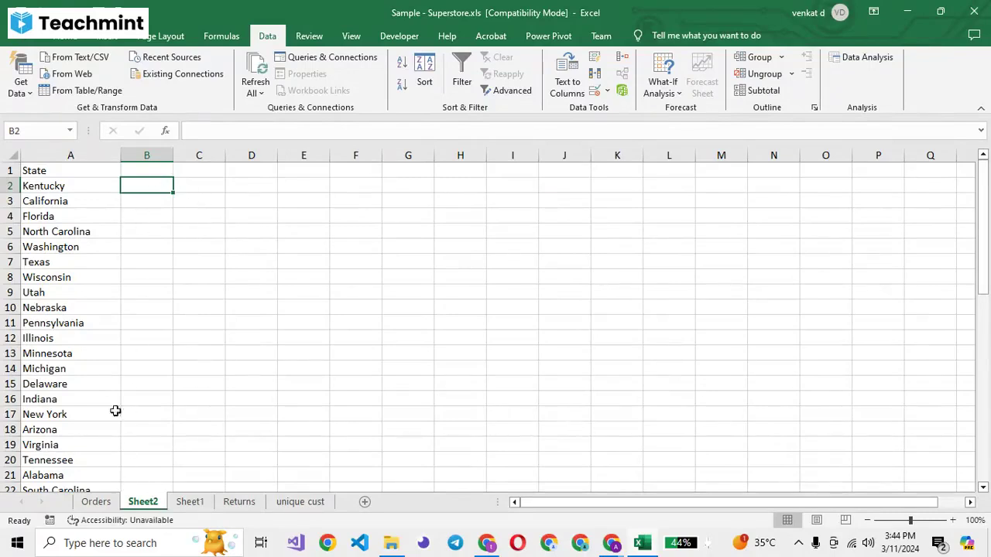
click(104, 505)
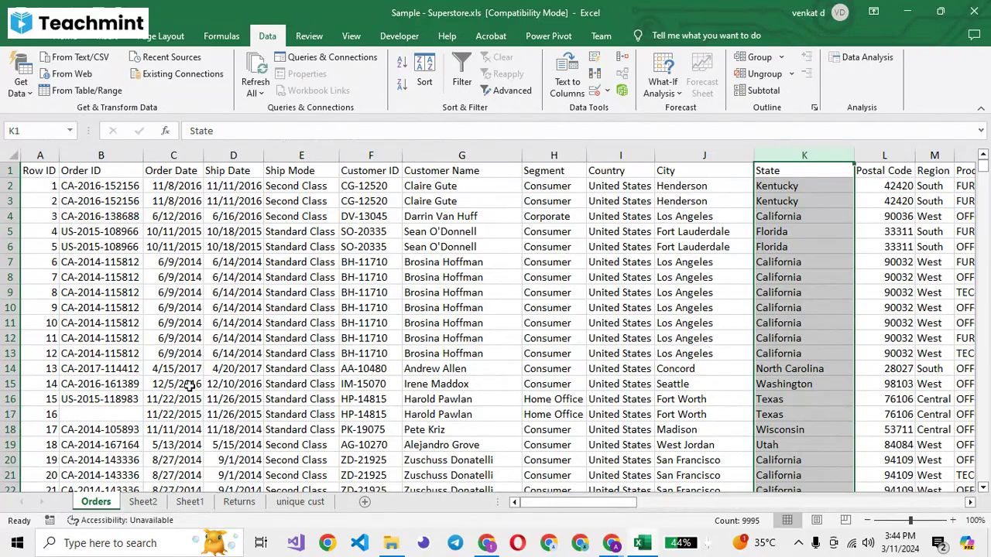
- Copy the whole Order Date column C from the Orders sheet
click(169, 215)
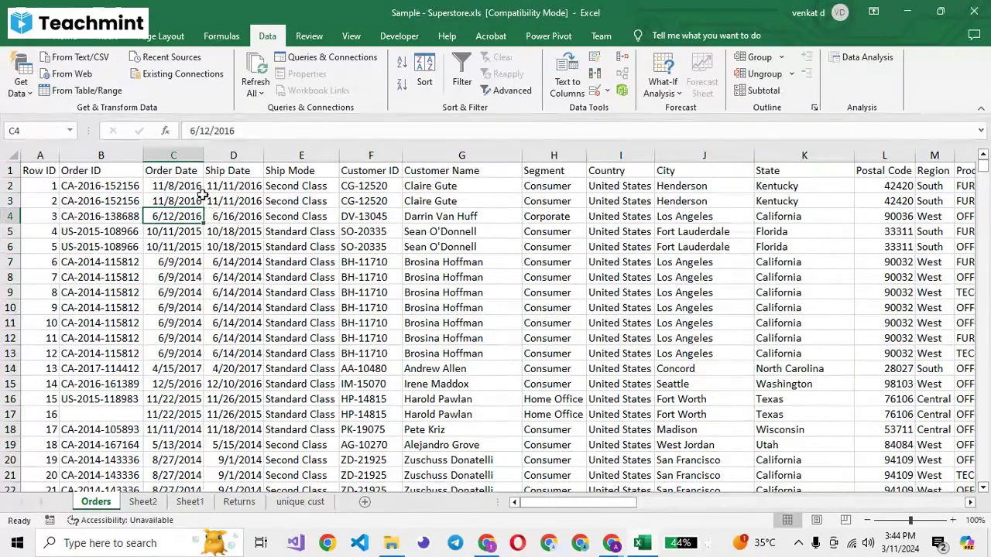
click(173, 156)
right_click(181, 159)
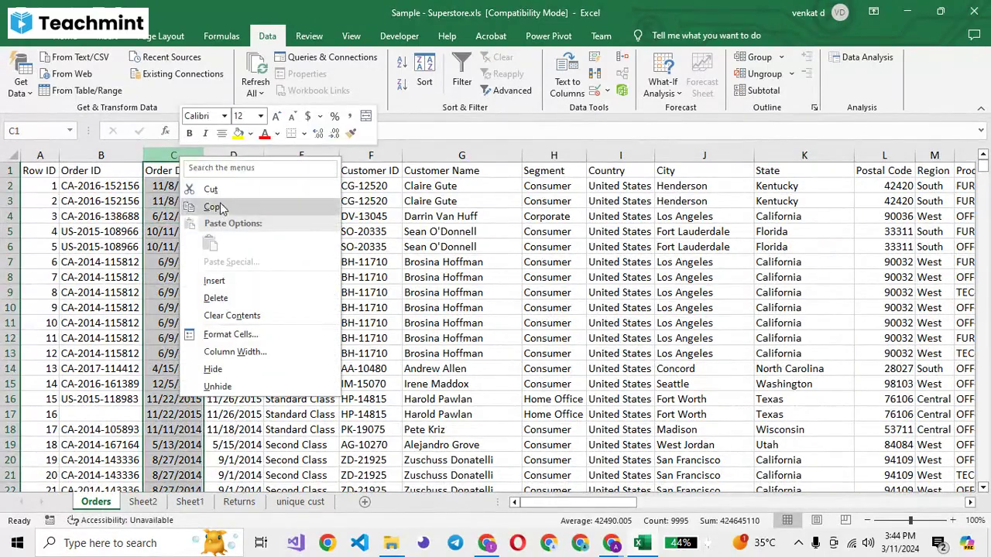
click(221, 207)
- Add a new Sheet4, paste the Order Date column at A1, then clear it
click(365, 502)
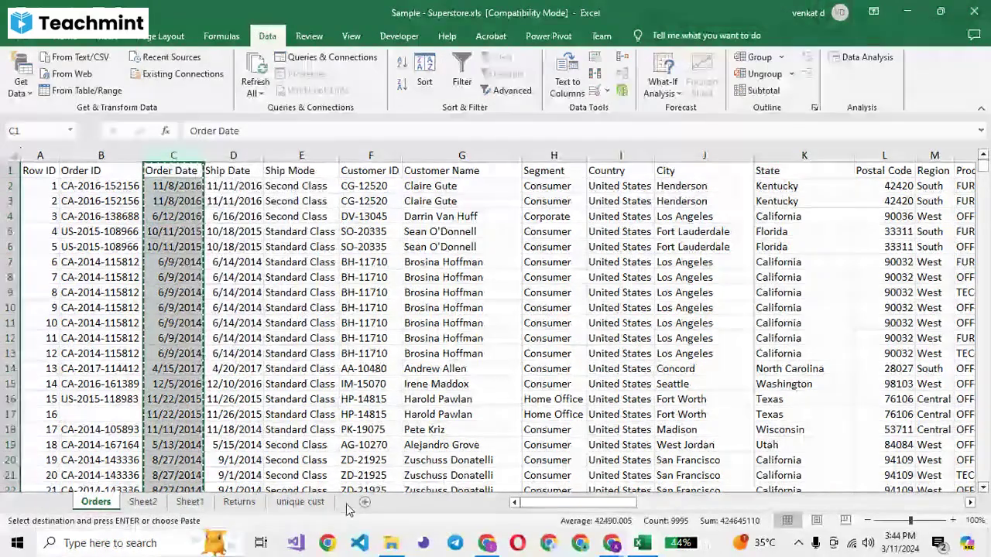
right_click(39, 168)
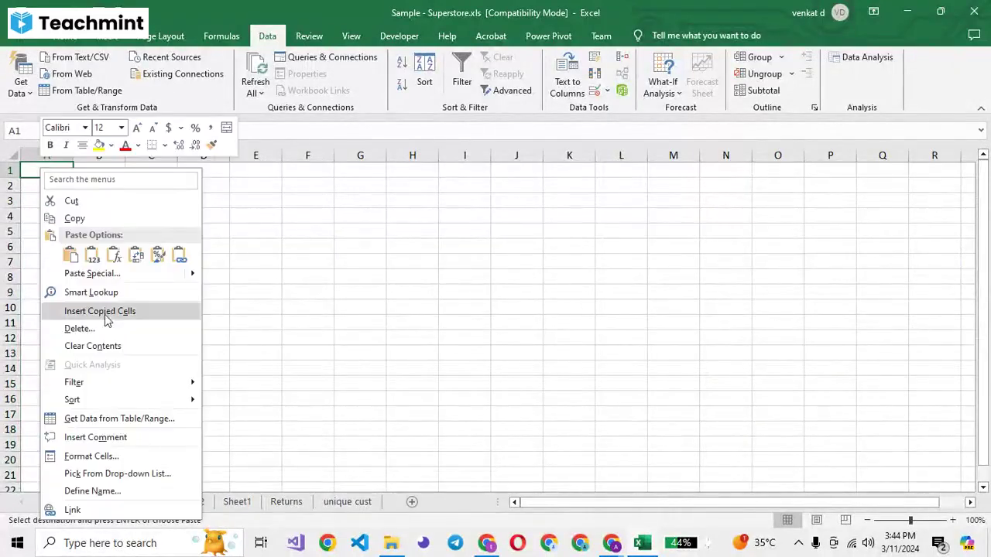
click(91, 256)
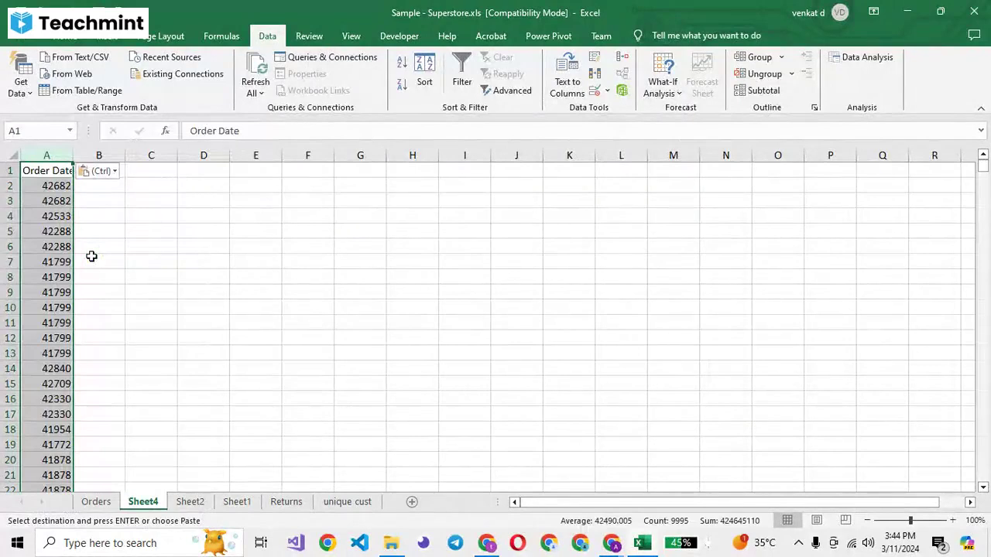
key(Delete)
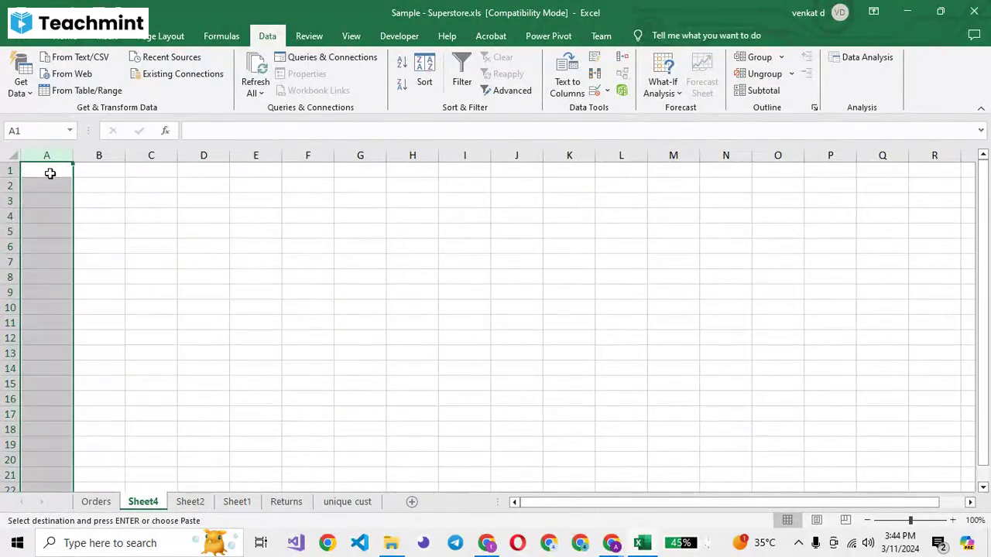
- Reselect the Orders sheet's Order Date column C with the Home tab shown, then go to Sheet4
click(101, 502)
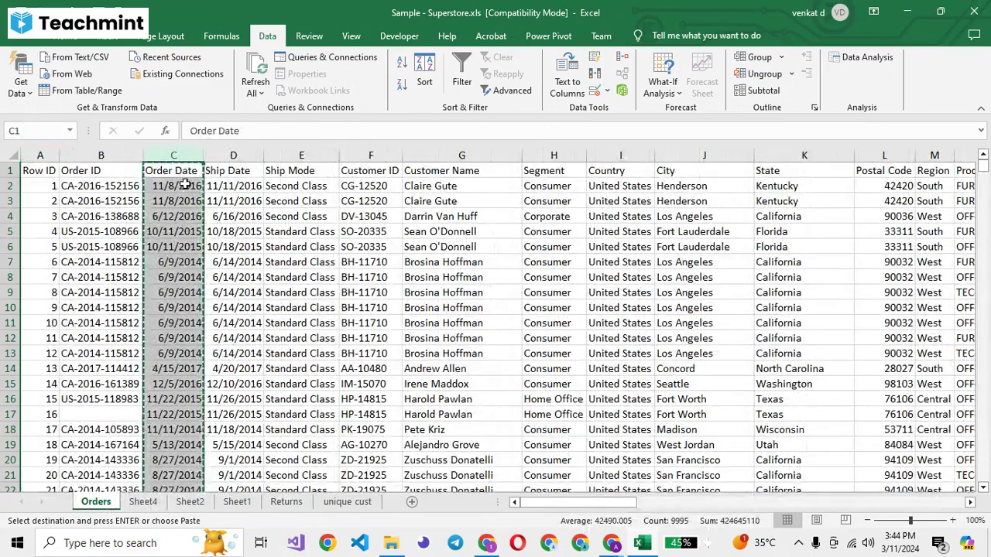
click(226, 200)
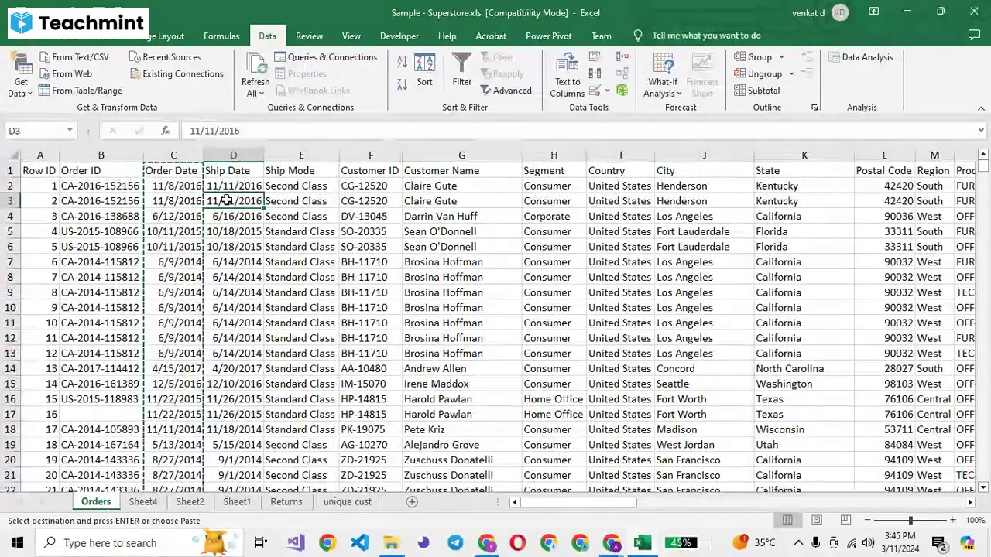
click(174, 155)
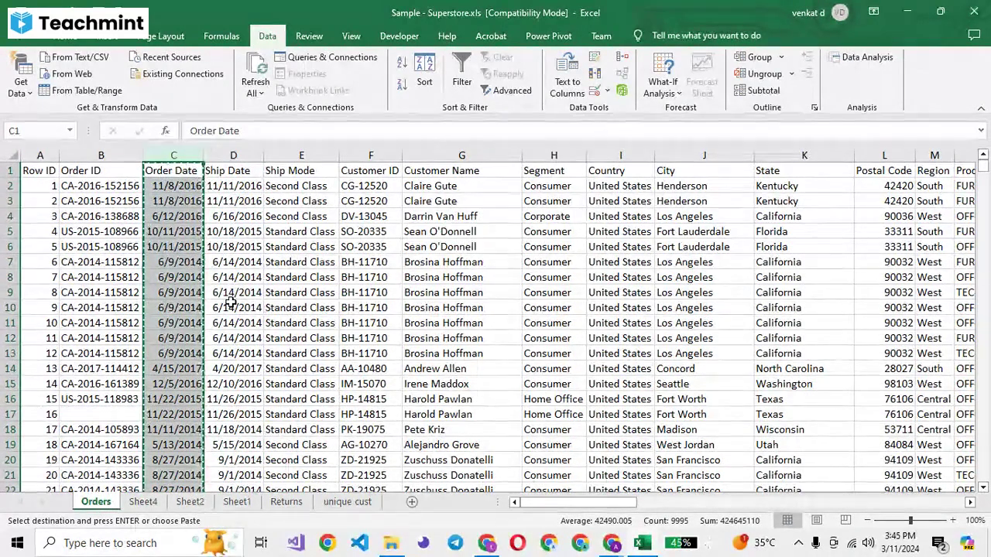
click(232, 246)
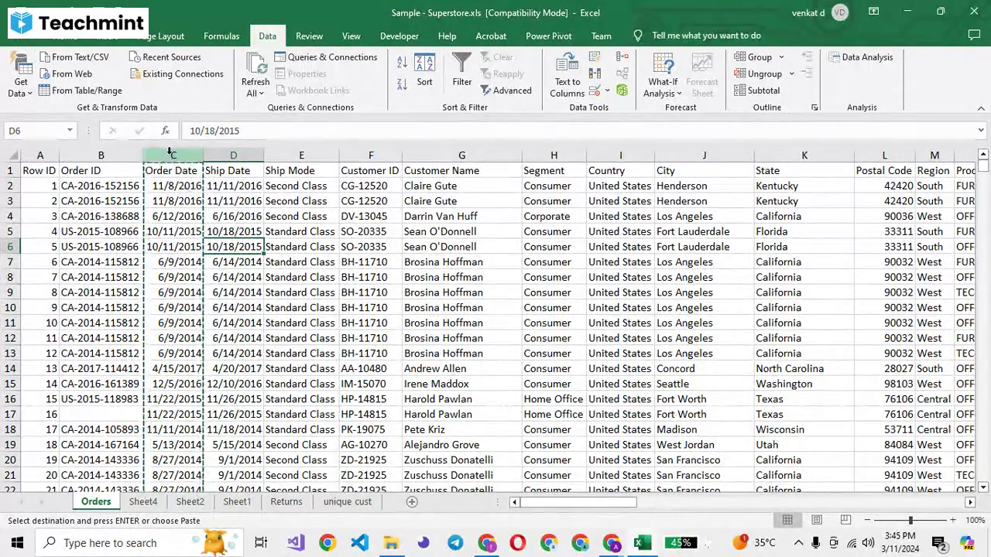
click(179, 155)
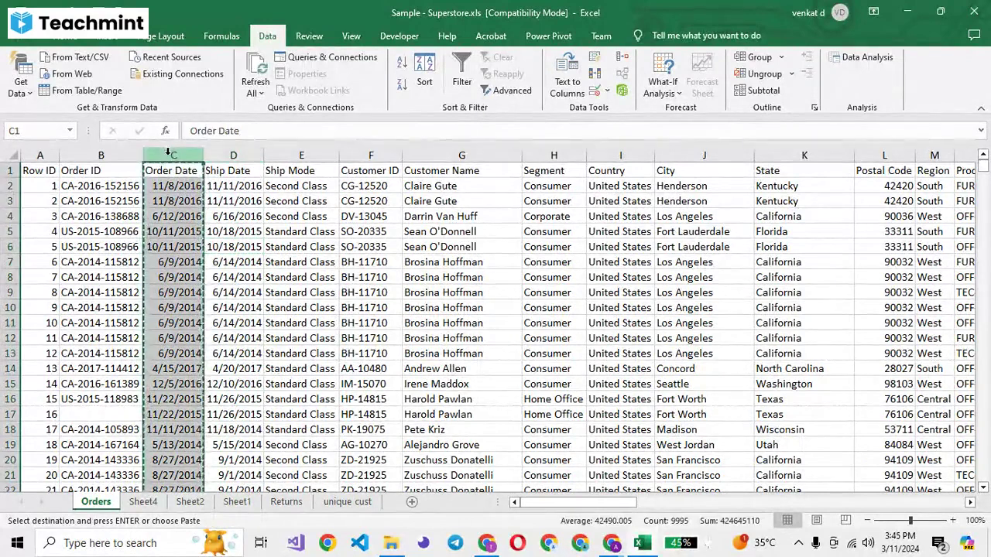
click(69, 37)
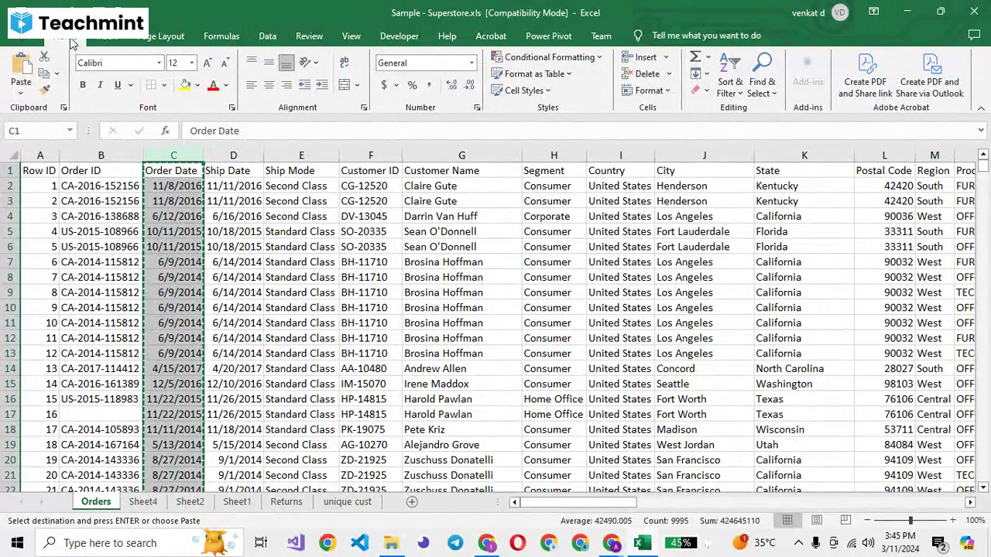
click(143, 505)
- Cancel the pending copy, enter 11 Aug 2024 in Sheet4's A1, and return to Orders
click(63, 168)
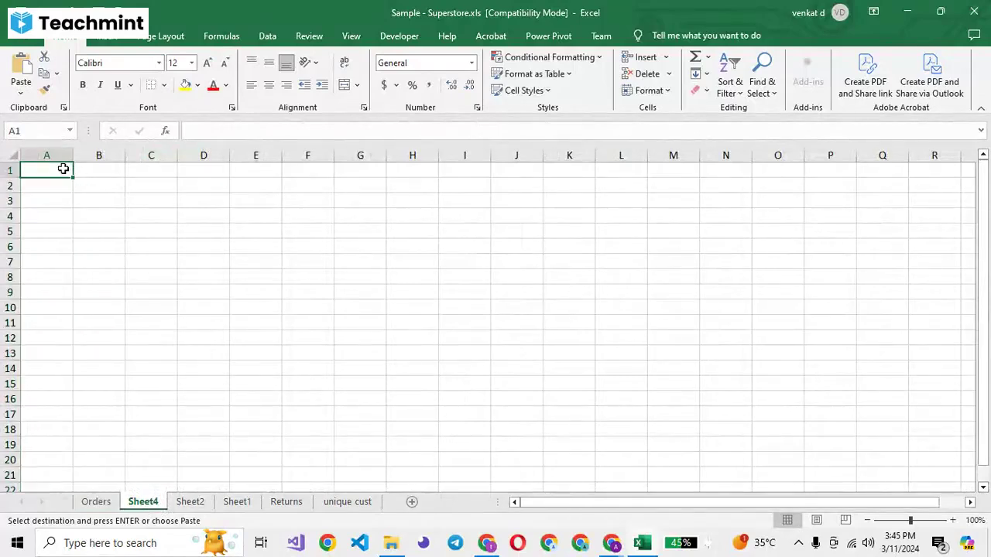
key(Escape)
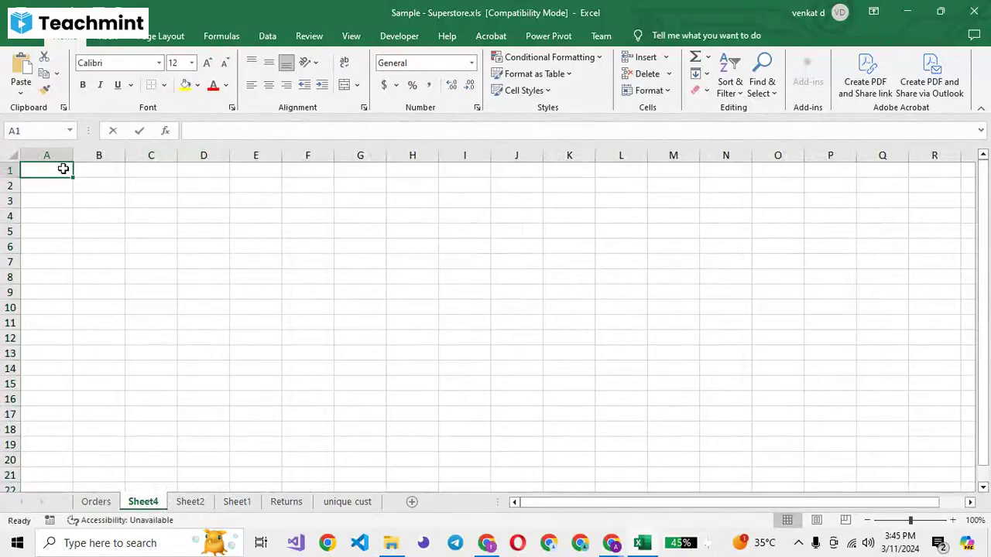
text(11)
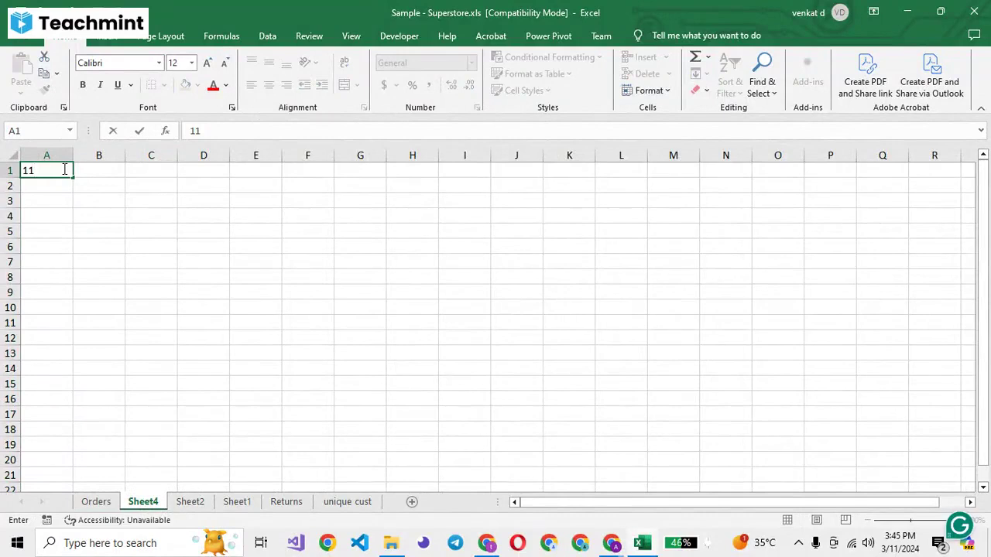
text( Mar)
key(BackSpace)
key(BackSpace)
key(BackSpace)
key(BackSpace)
text(A)
text(ug)
text( 2024)
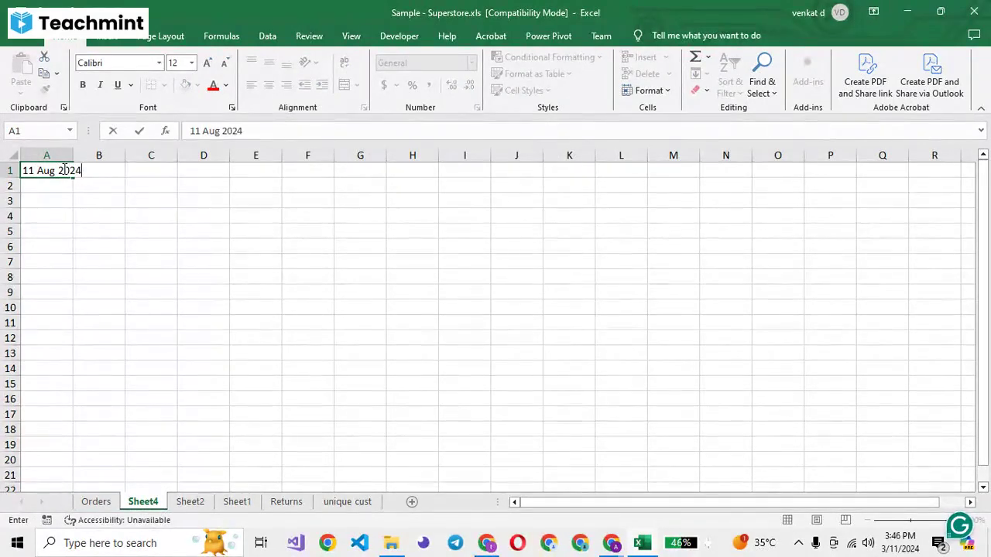
key(Return)
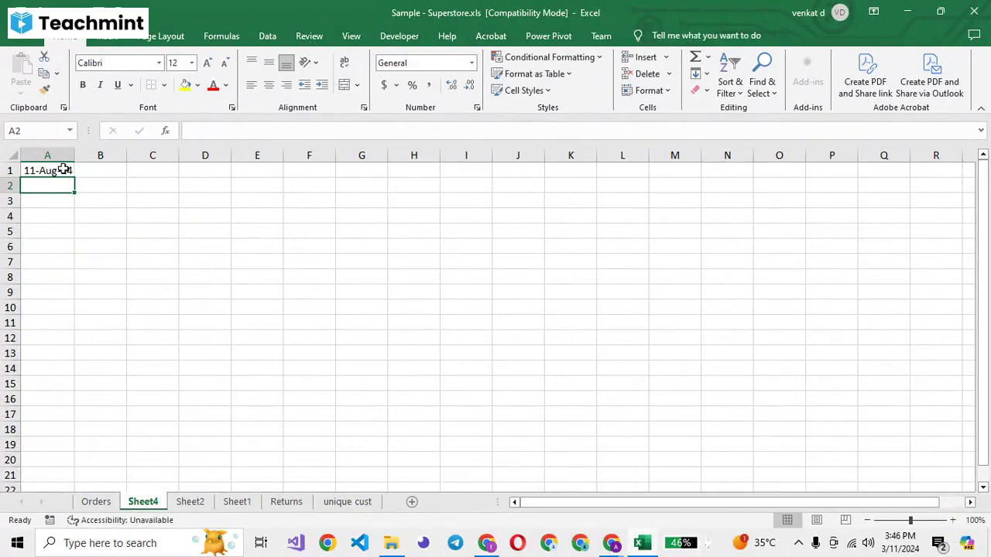
click(97, 502)
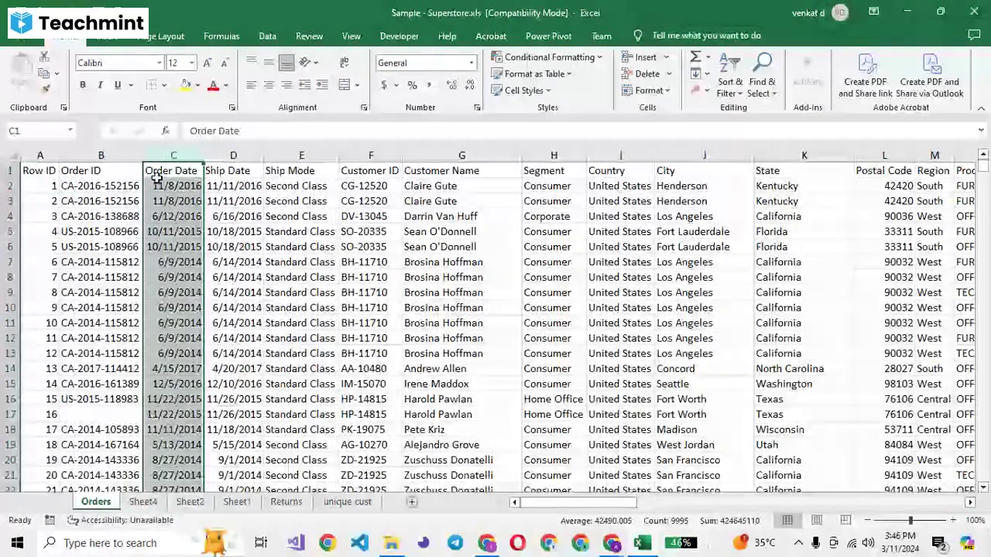
- Go from Sheet4 back to the Orders sheet and bring up the Order Date column's context menu
click(143, 502)
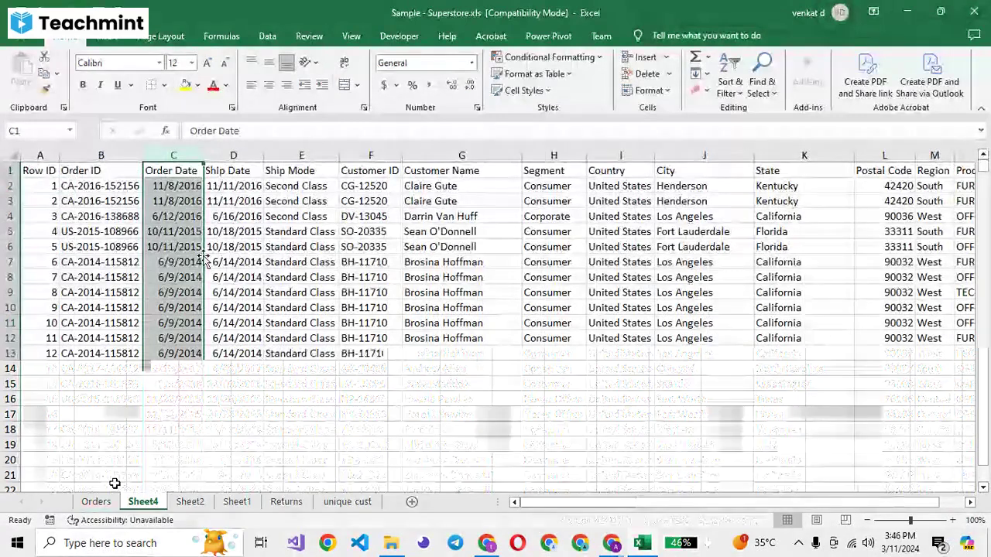
key(ctrl+Page_Up)
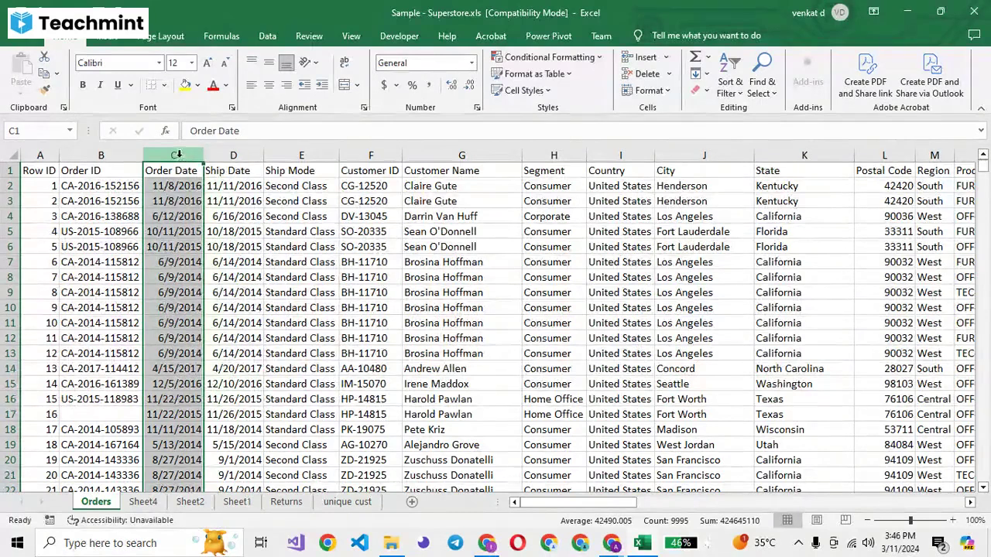
right_click(179, 157)
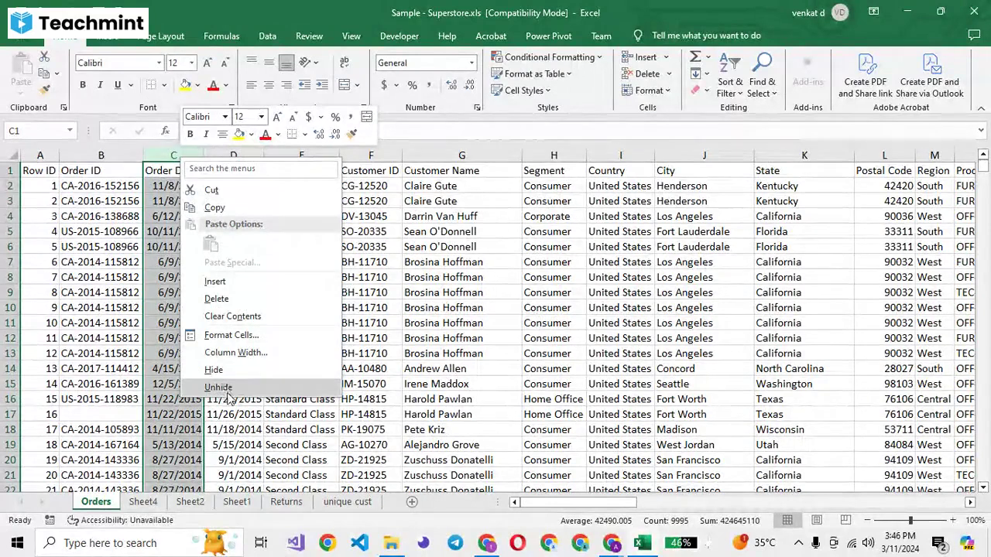
- Apply the 14-Mar-12 date format to the Order Date column through Format Cells
click(231, 336)
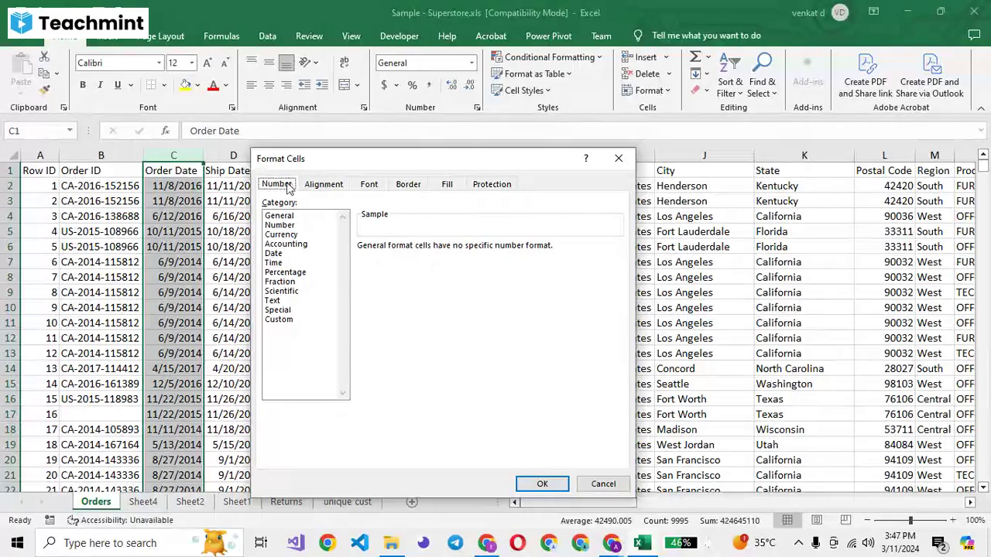
click(275, 255)
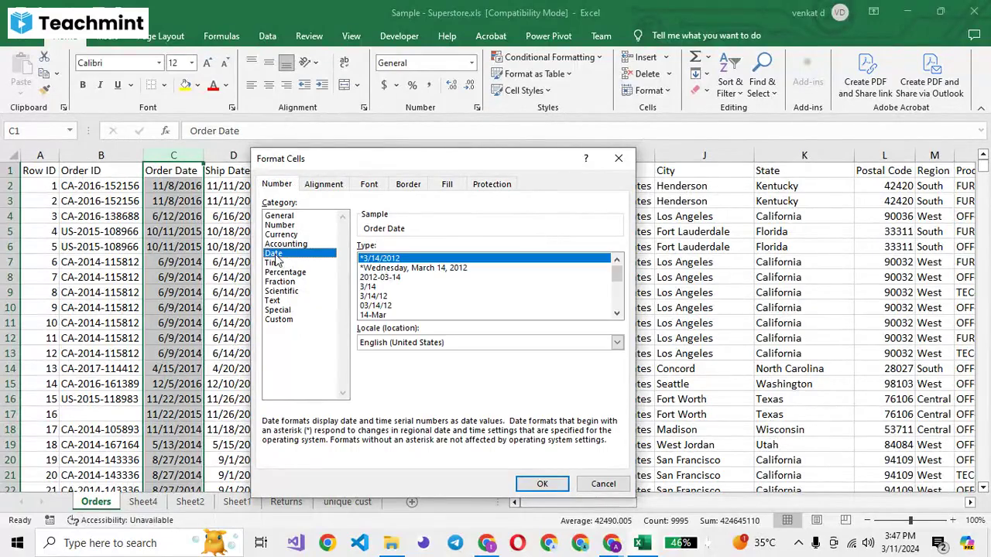
click(618, 313)
click(618, 313)
click(618, 314)
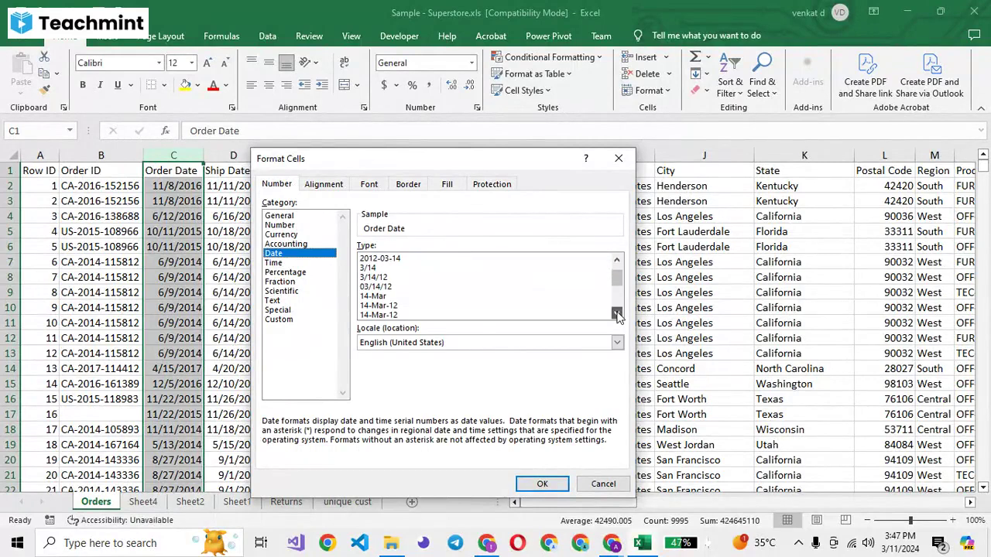
click(618, 313)
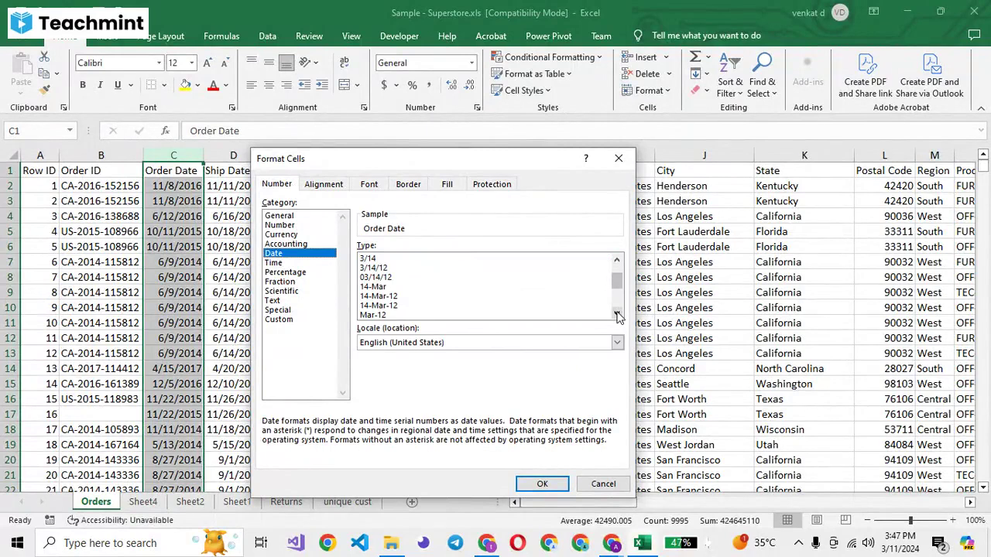
click(618, 313)
click(617, 313)
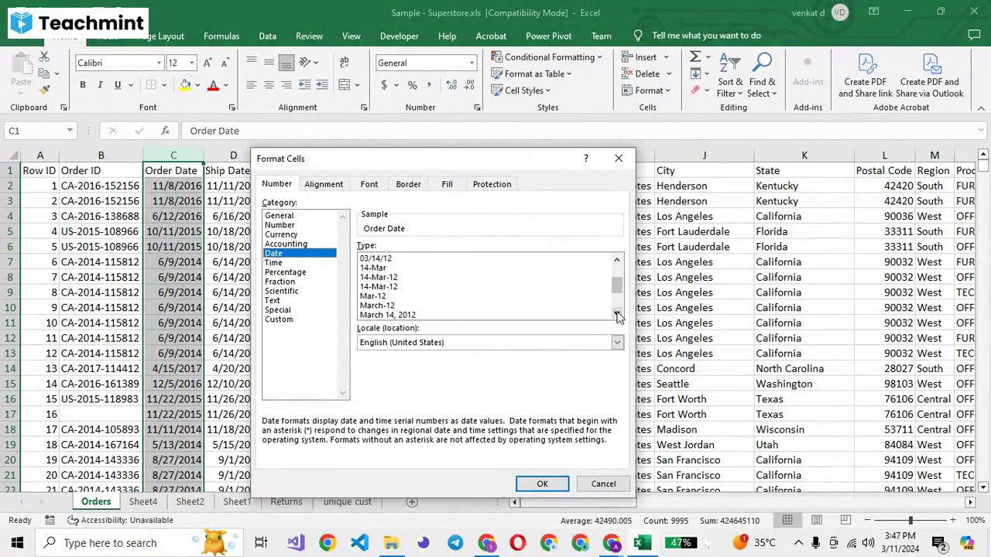
click(389, 287)
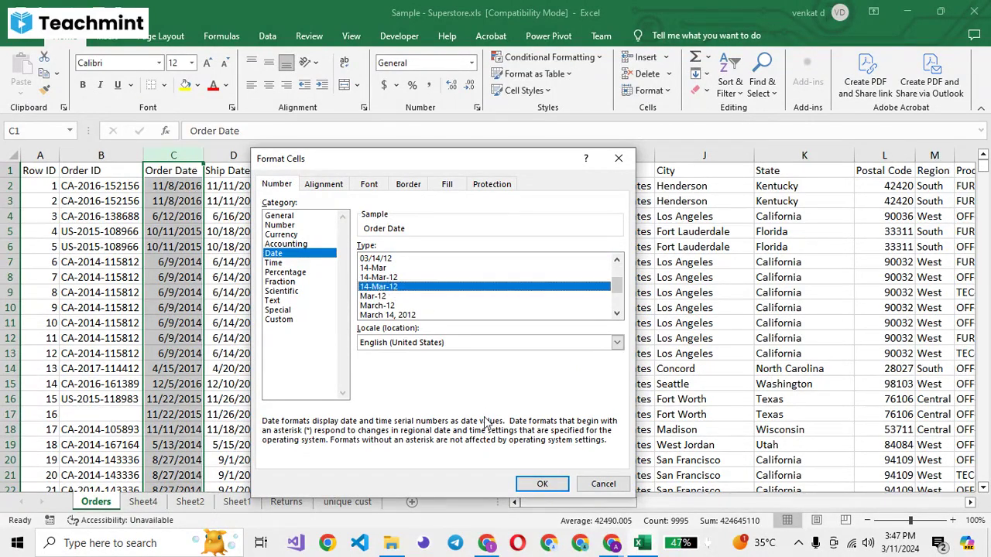
click(528, 486)
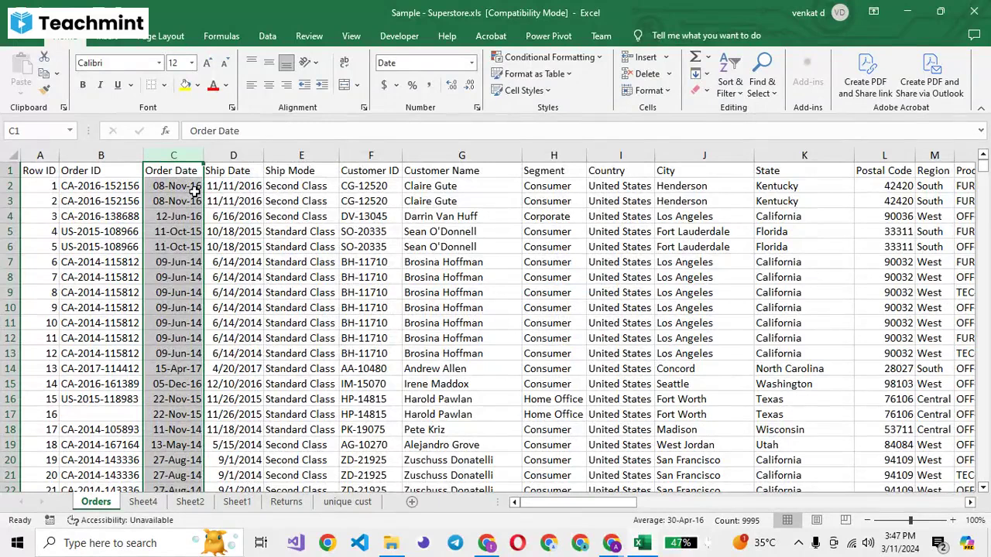
click(244, 154)
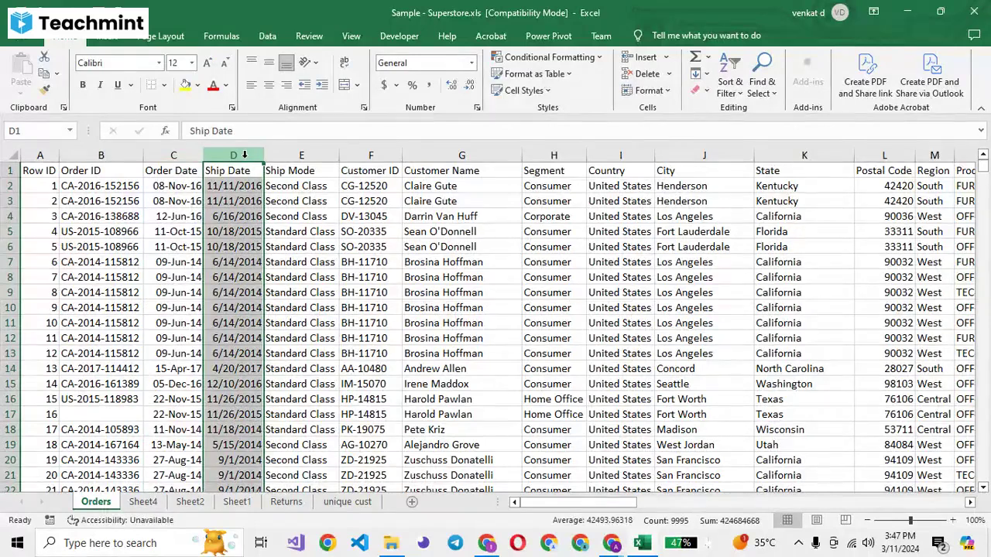
- Give the Ship Date column the March 14, 2012 long date format and adjust its width
right_click(244, 156)
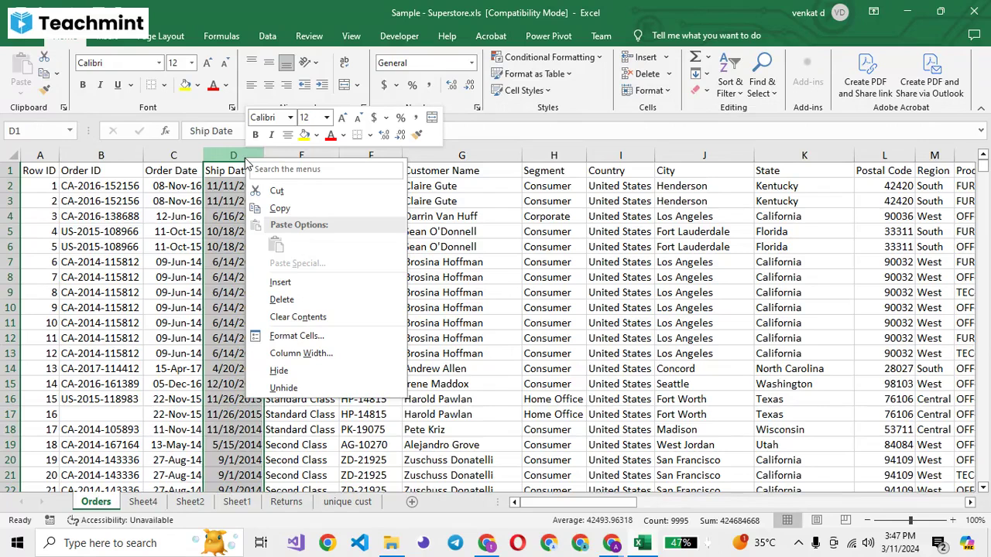
click(297, 335)
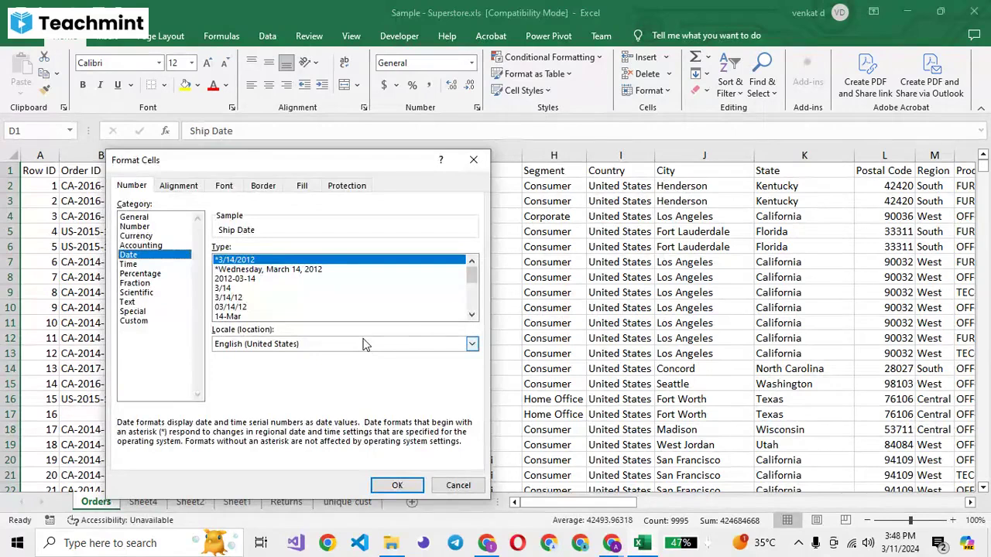
double_click(472, 316)
click(473, 315)
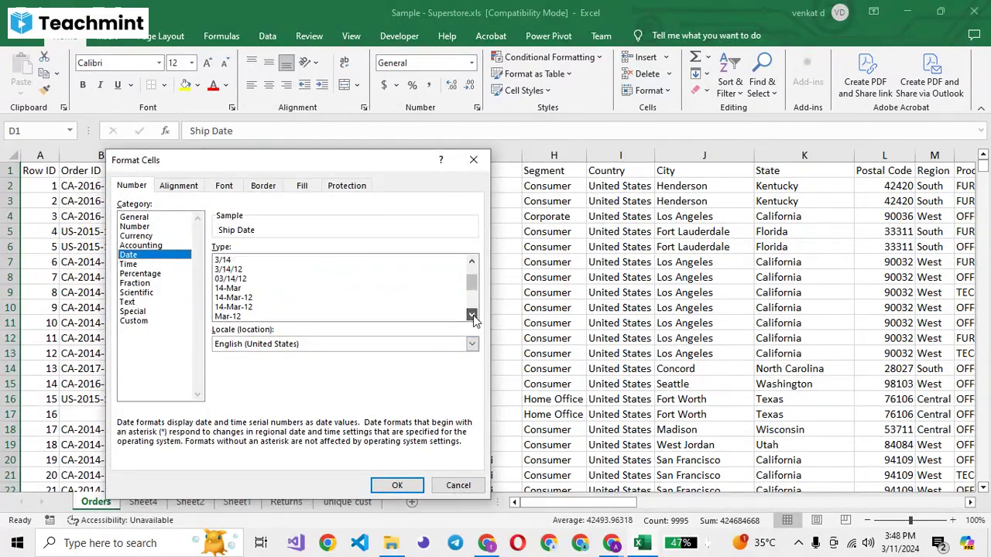
double_click(473, 315)
click(473, 315)
click(265, 307)
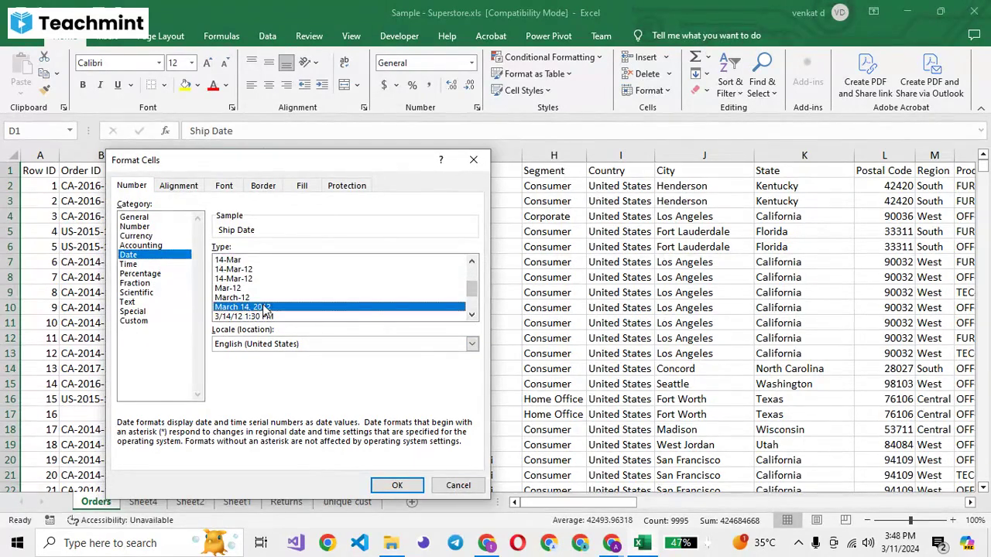
click(408, 485)
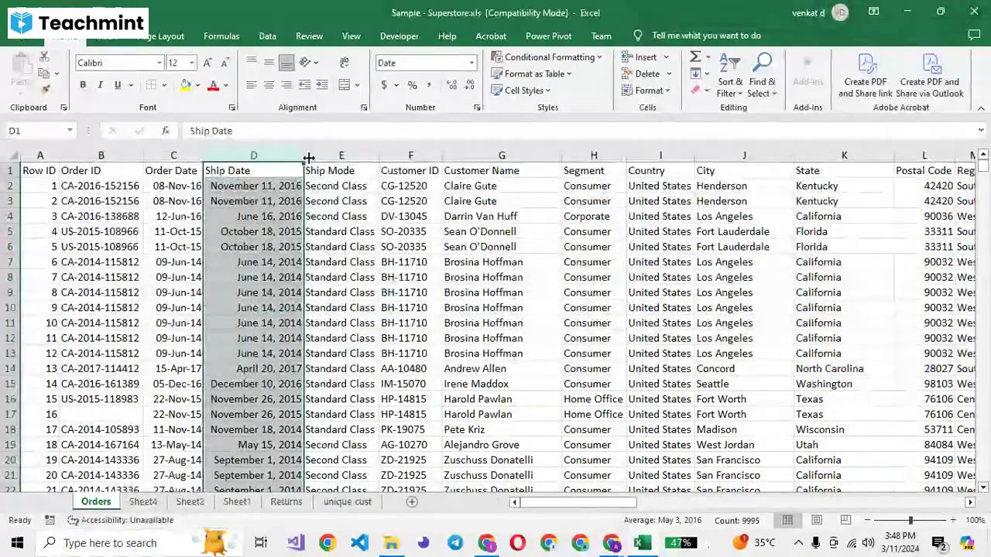
drag(308, 158, 308, 158)
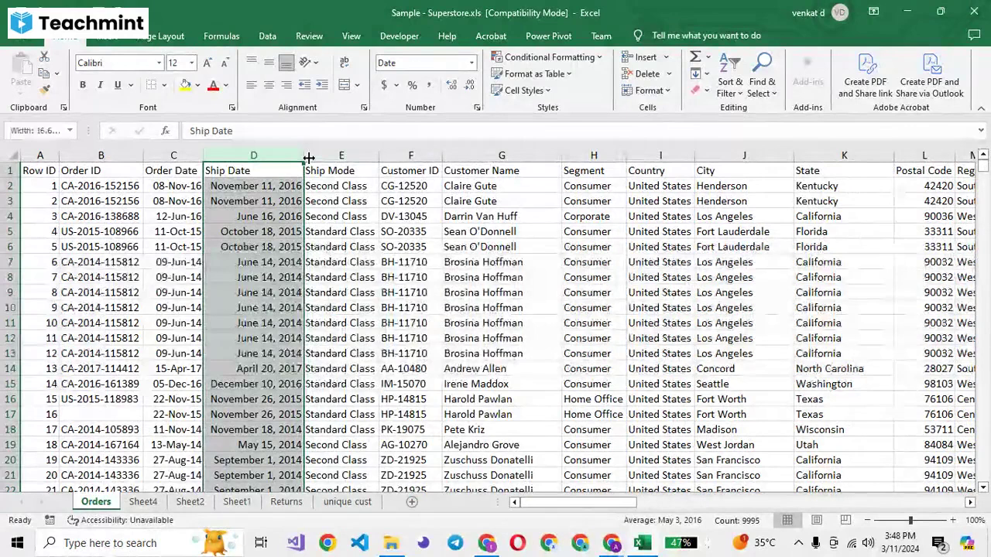
- Browse down the Ship Mode entries, then jump back up to the Ship Mode header in E1
click(341, 232)
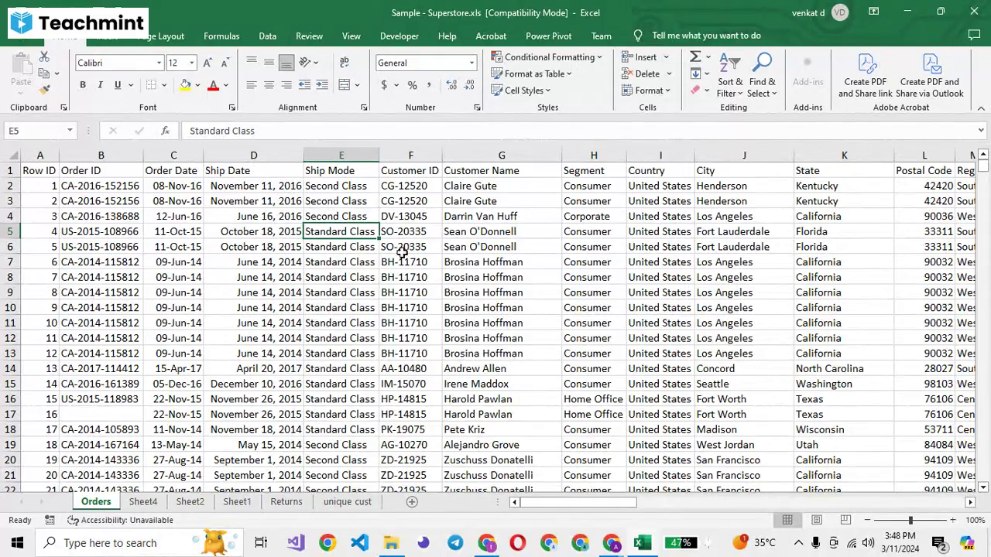
click(341, 156)
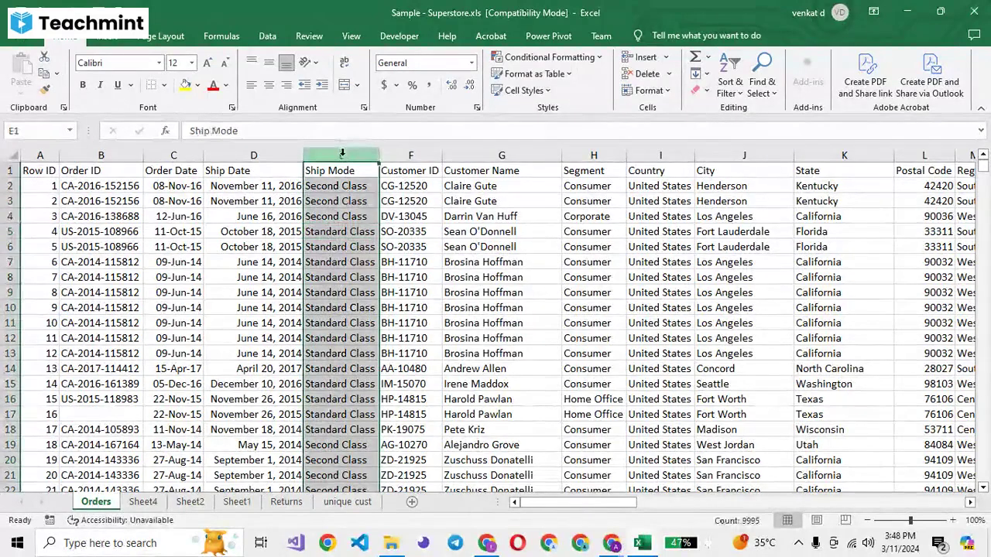
click(342, 216)
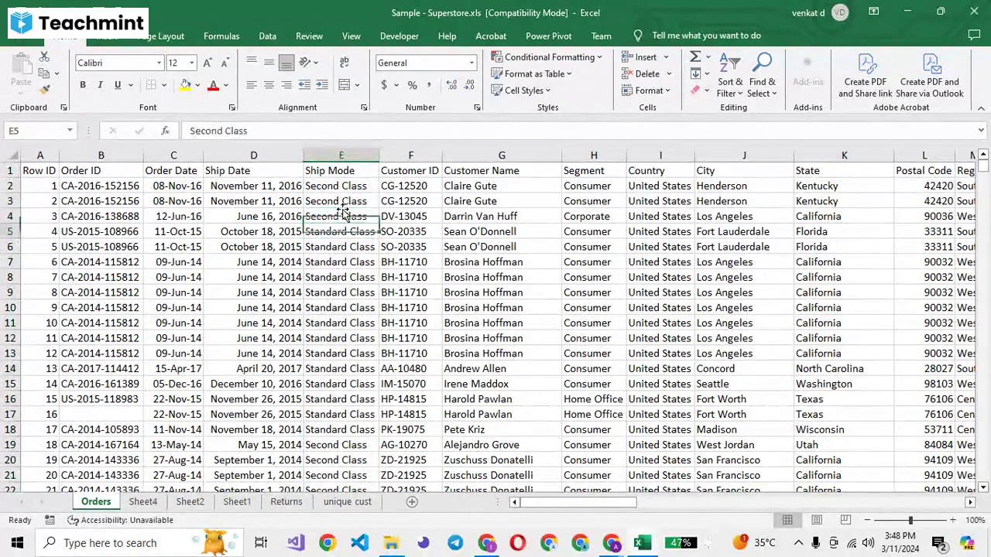
key(Down)
key(Down)
key(Down)
key(Down)
key(Down)
key(Down)
key(Down)
key(Down)
key(Down)
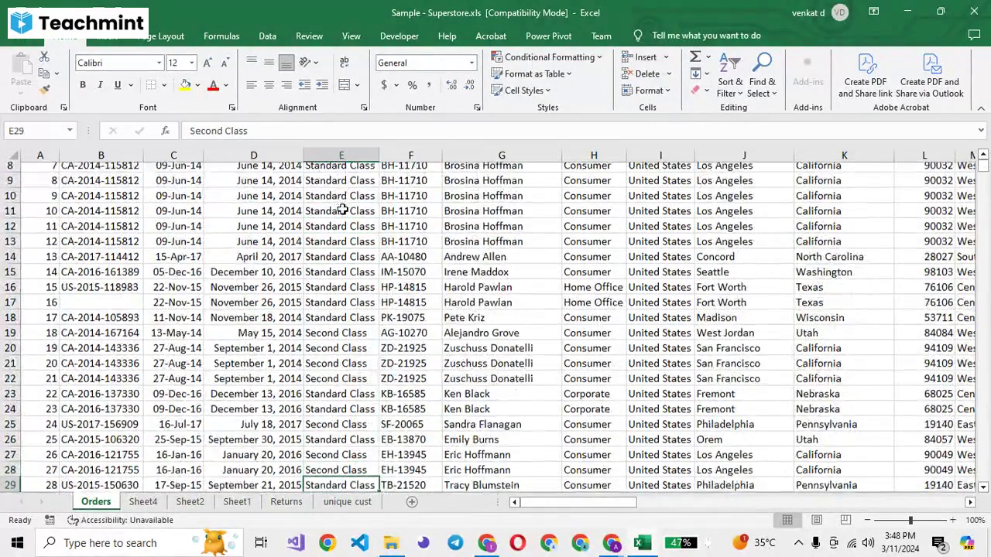
key(Down)
key(Down)
key(Down)
key(Down)
key(Down)
key(Down)
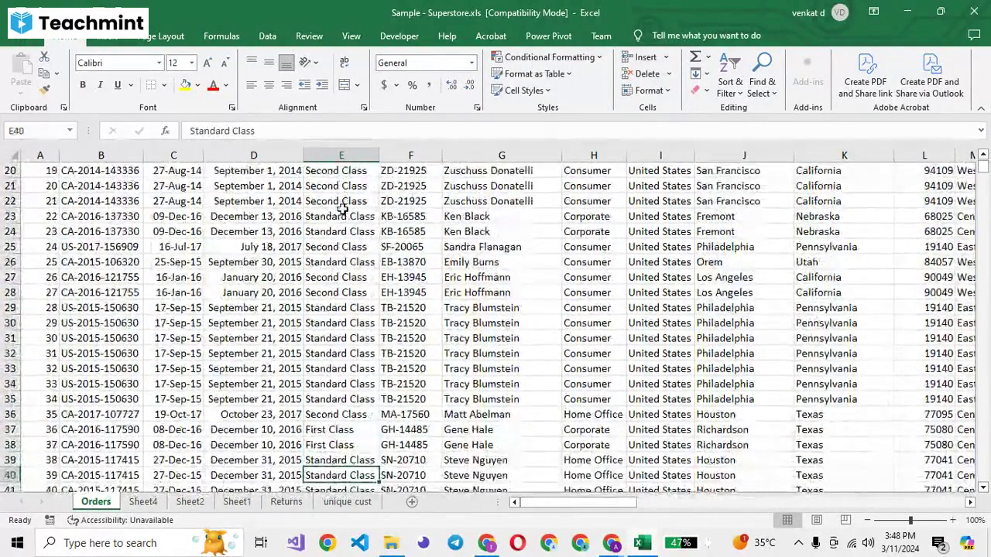
key(Down)
key(Down)
key(Down)
key(Down)
key(Down)
key(Down)
key(Down)
key(Down)
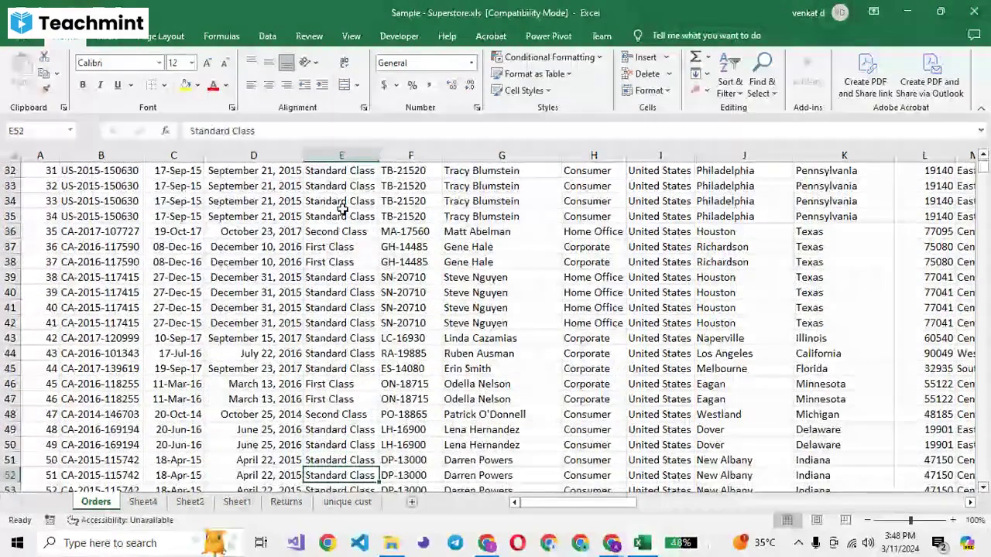
key(Down)
key(Down)
key(Down)
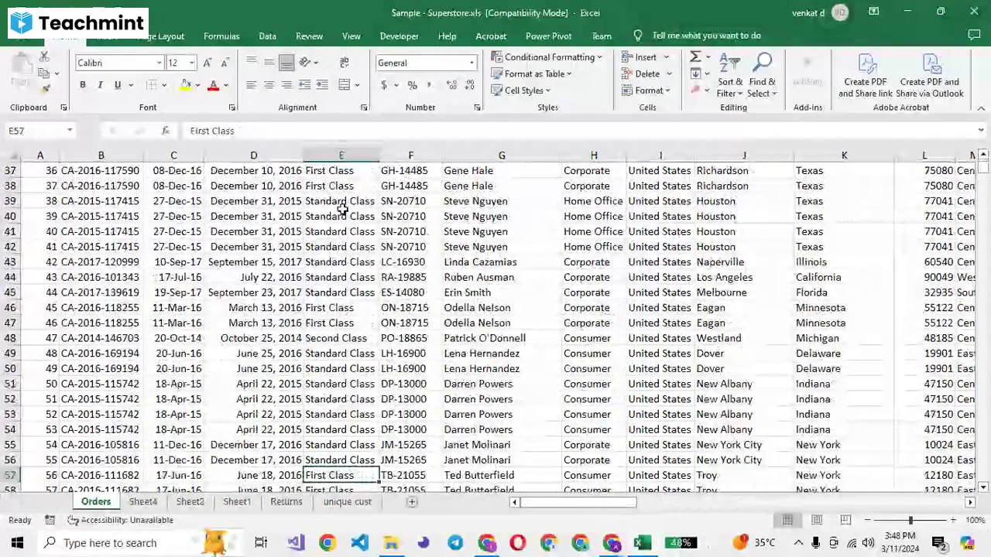
key(Up)
key(Up)
key(Up)
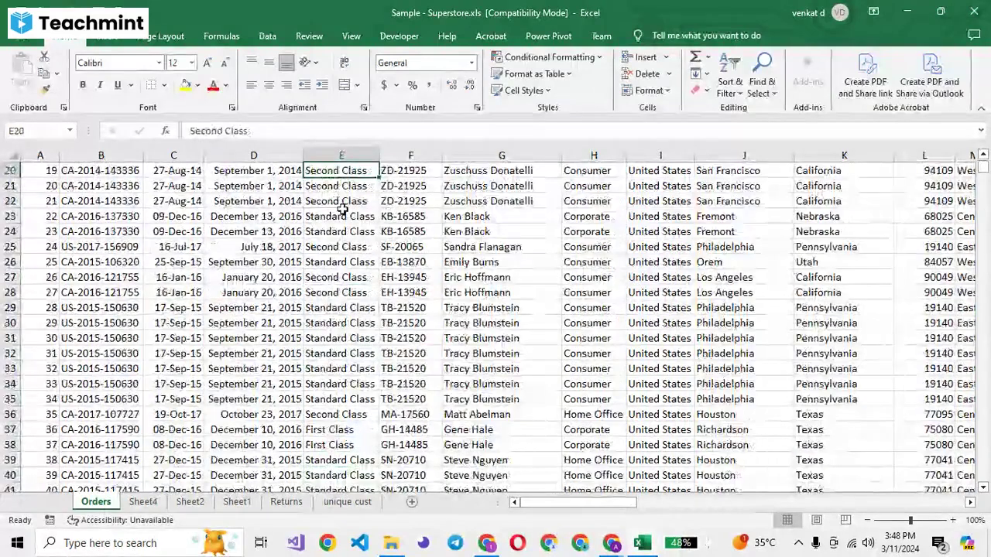
key(ctrl+Up)
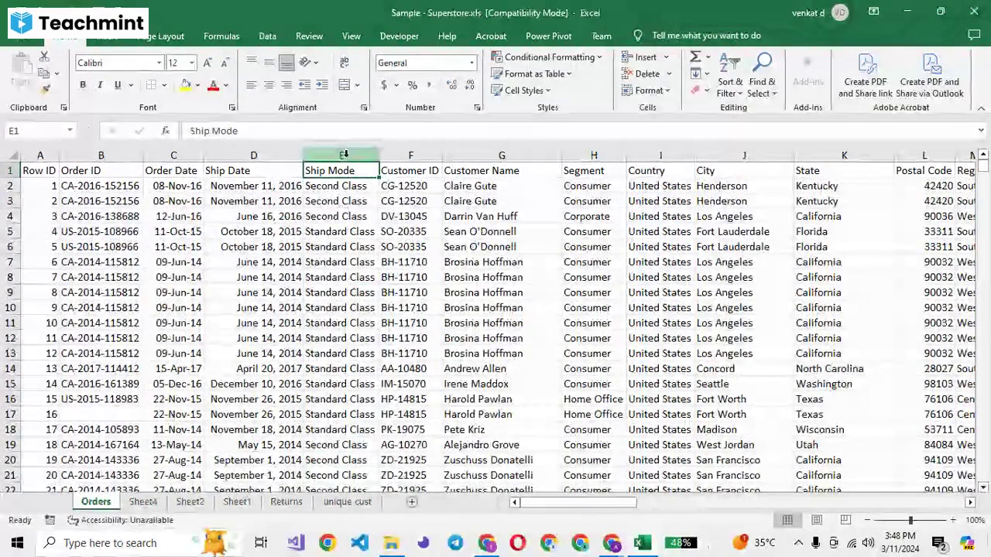
- Copy the Ship Mode column from Orders and paste it into cell A1 of Sheet4
right_click(345, 155)
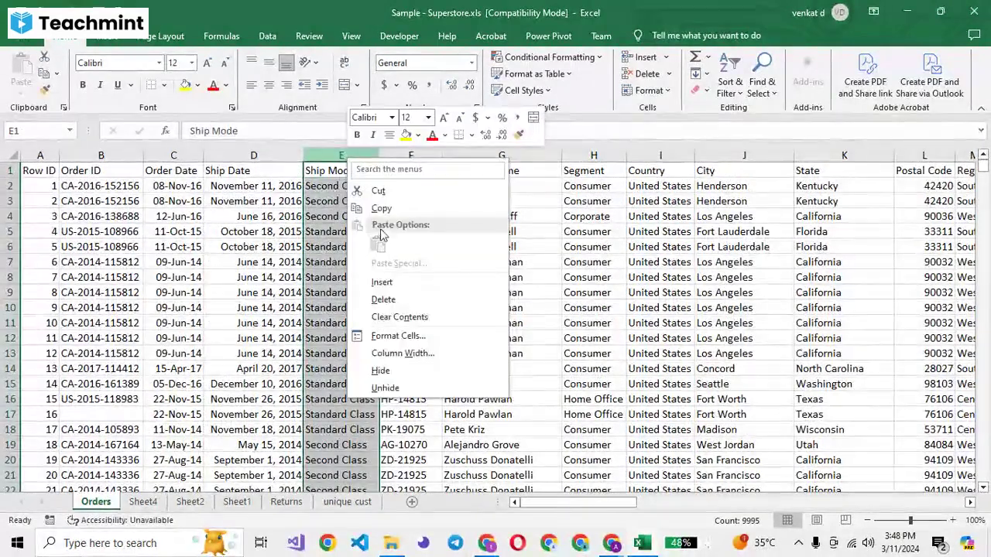
click(385, 205)
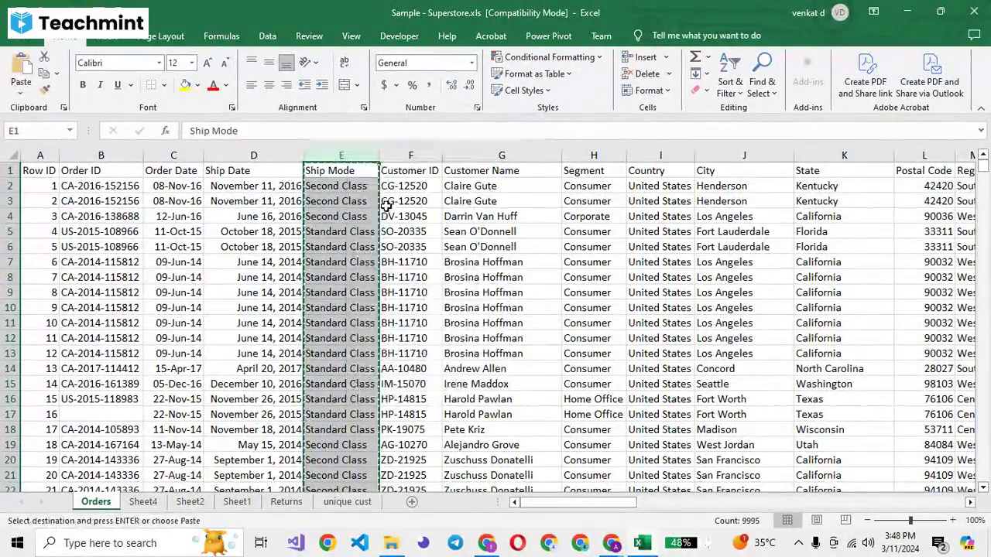
click(142, 502)
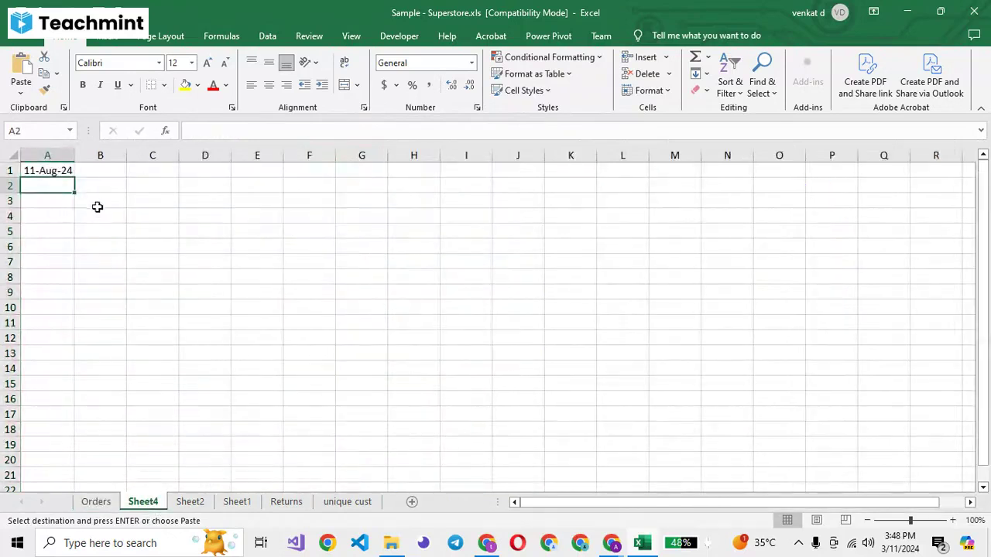
click(50, 170)
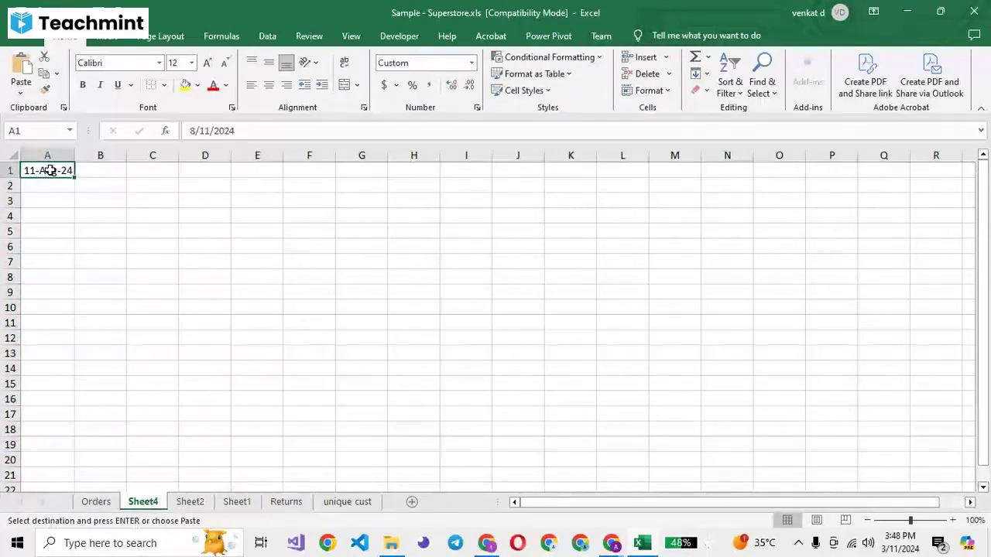
key(ctrl+v)
click(161, 200)
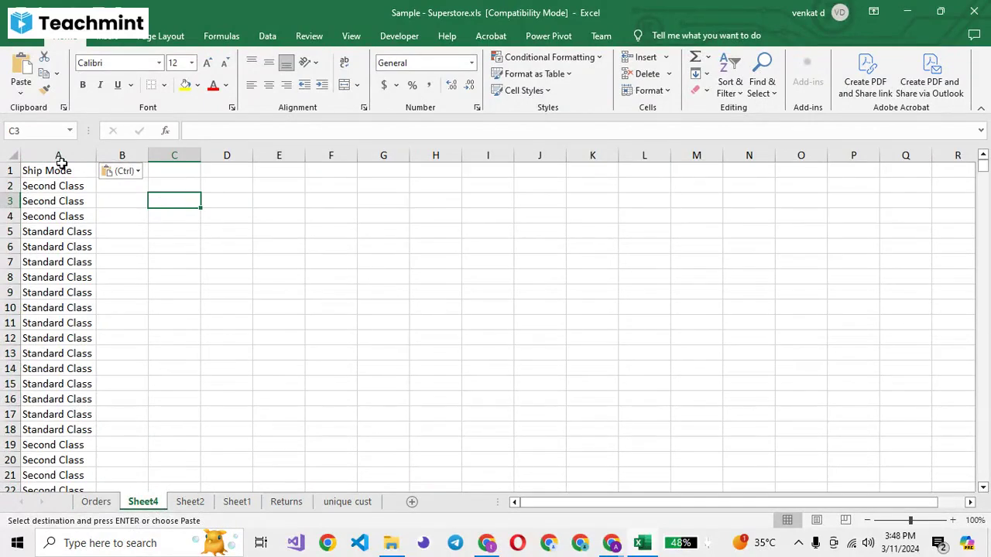
- Remove duplicates from column A on Sheet4, leaving the four unique ship modes
click(267, 35)
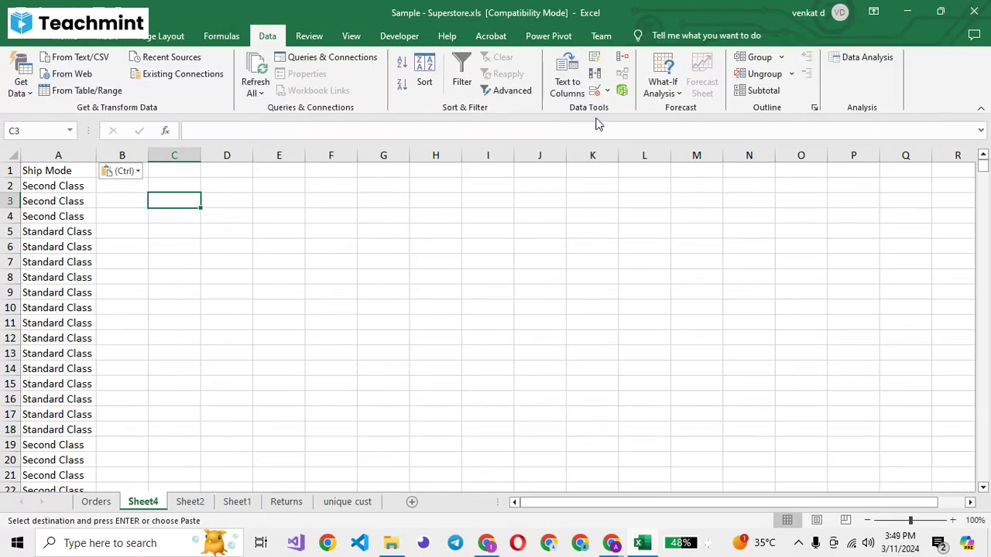
click(597, 80)
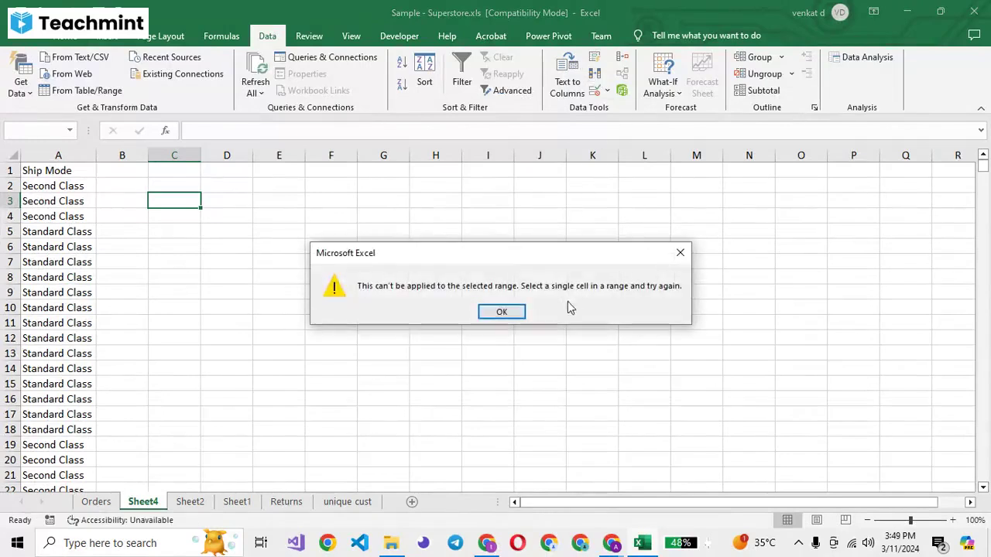
click(505, 311)
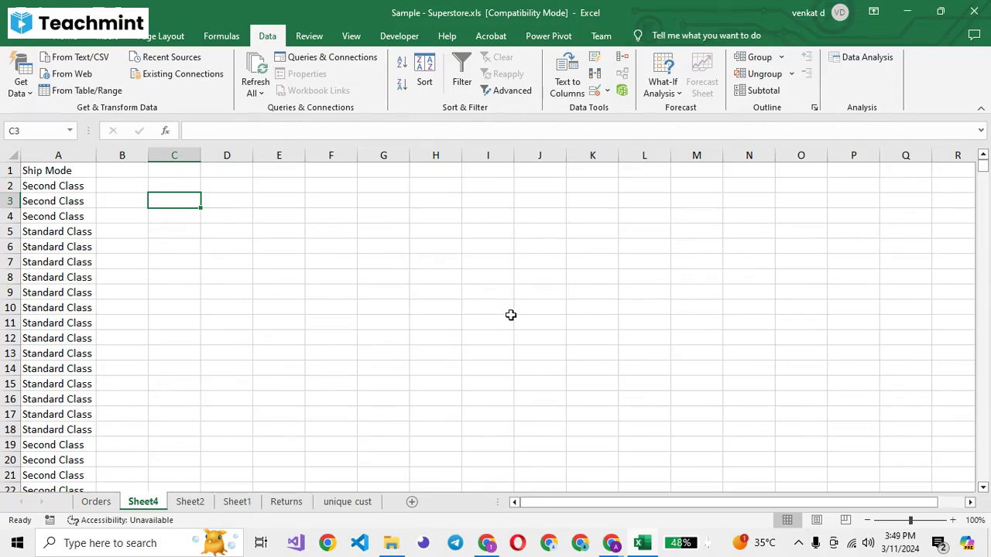
click(64, 155)
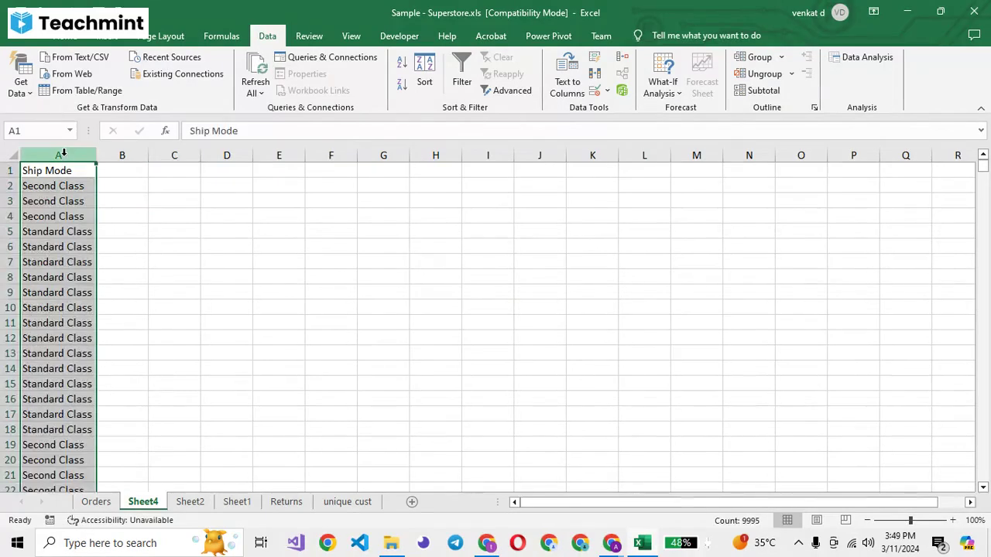
key(alt+a+m)
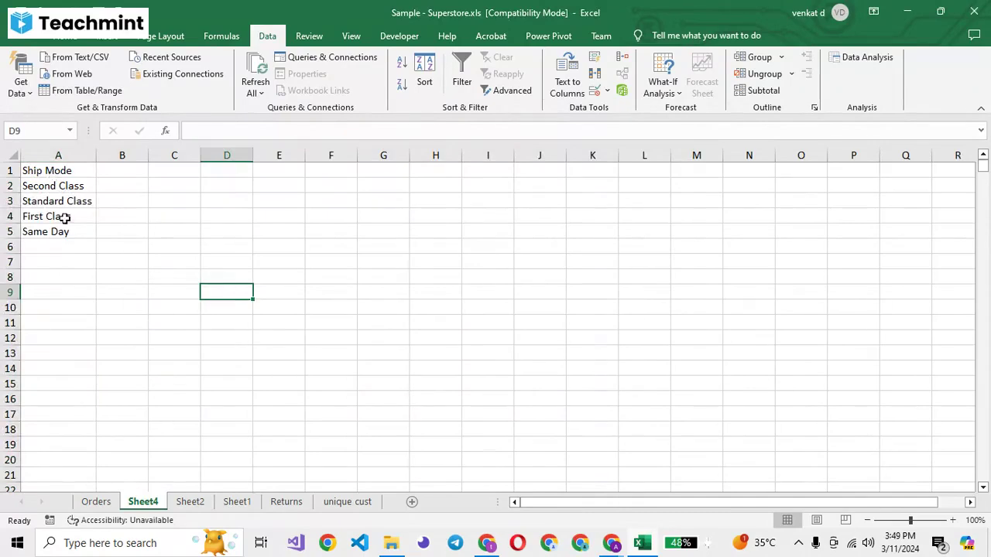
- Check the Ship Mode list on Sheet4 and the State list on Sheet2, then return to Orders
right_click(147, 503)
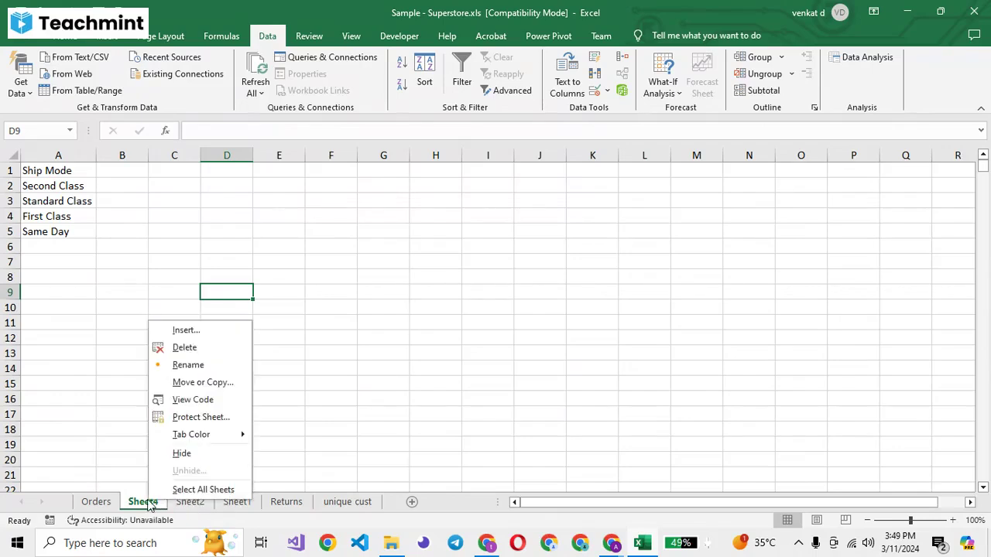
click(82, 358)
click(96, 503)
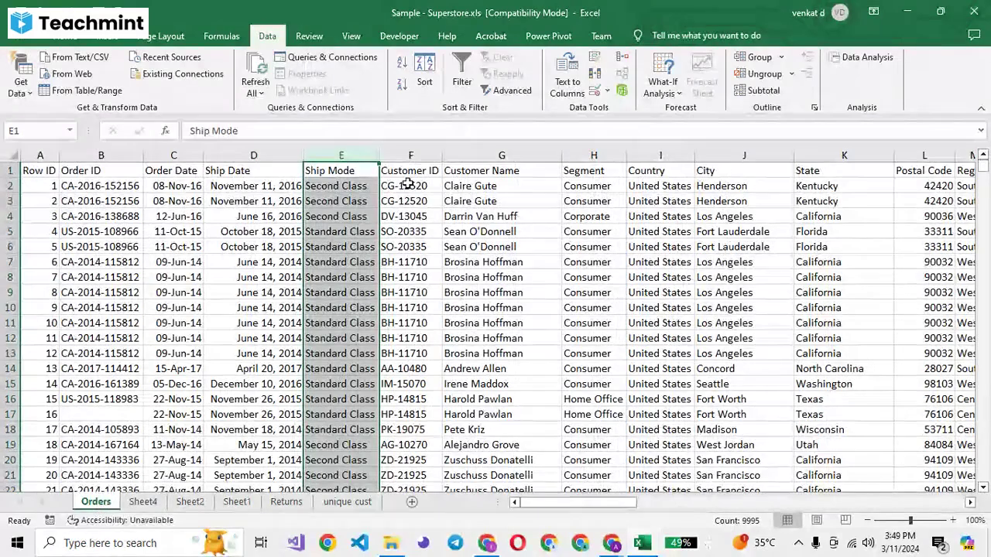
click(407, 186)
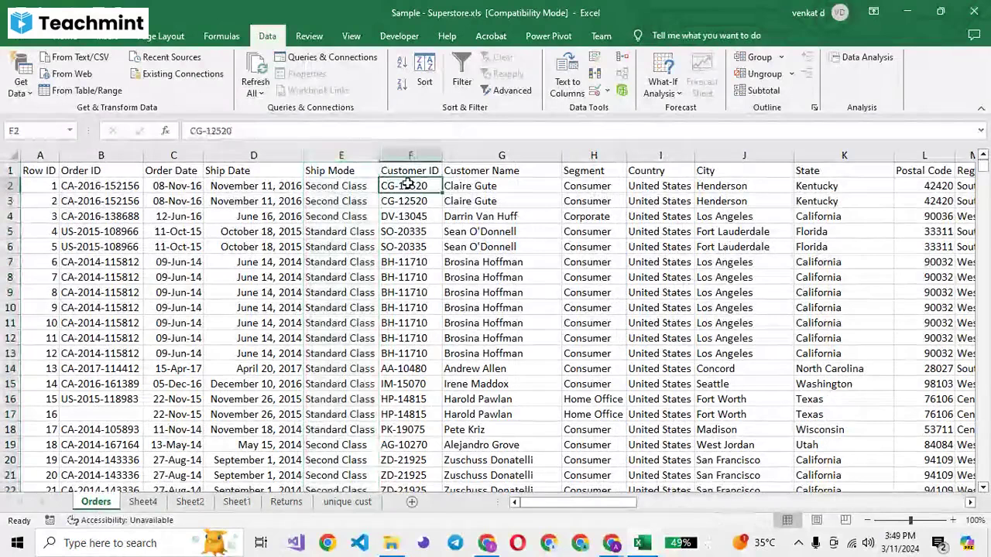
click(147, 502)
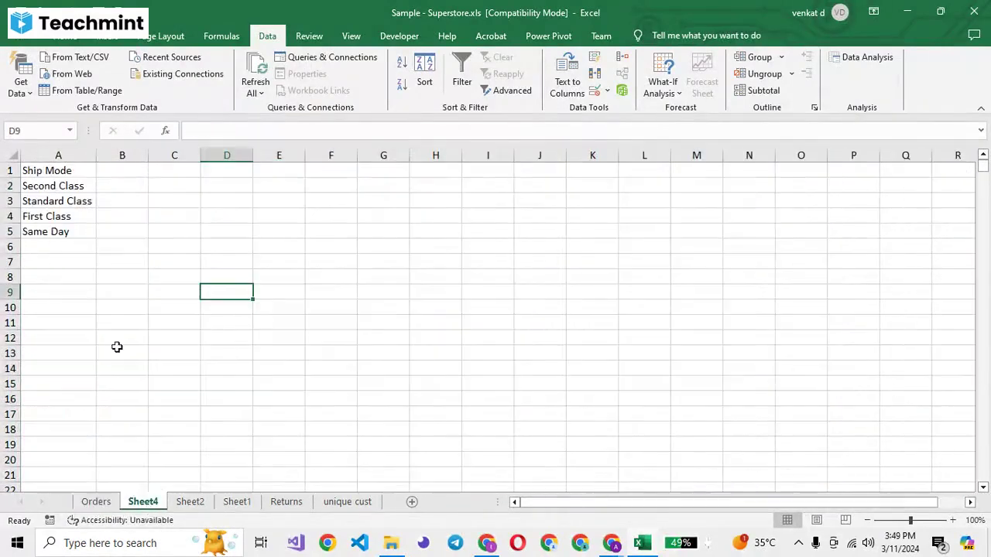
click(194, 505)
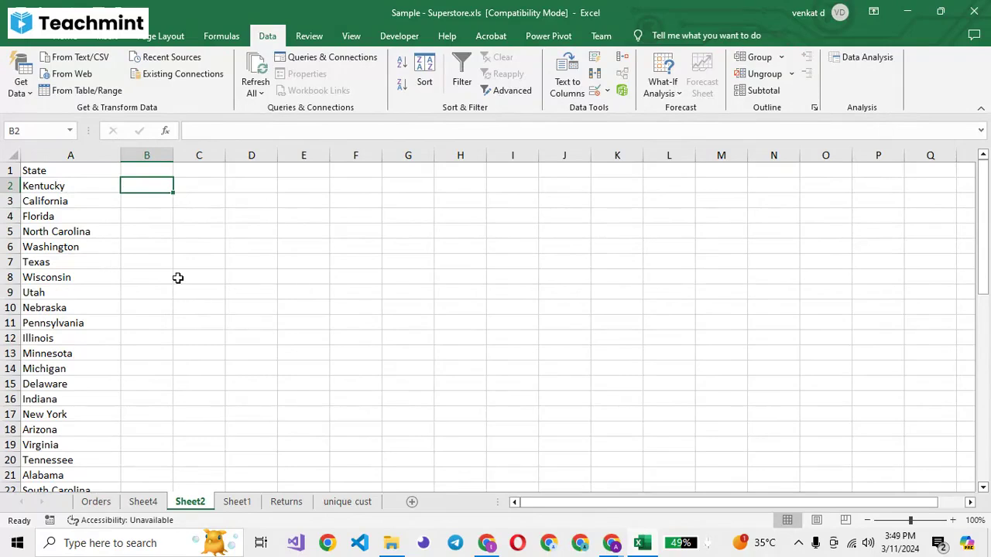
click(138, 503)
click(96, 504)
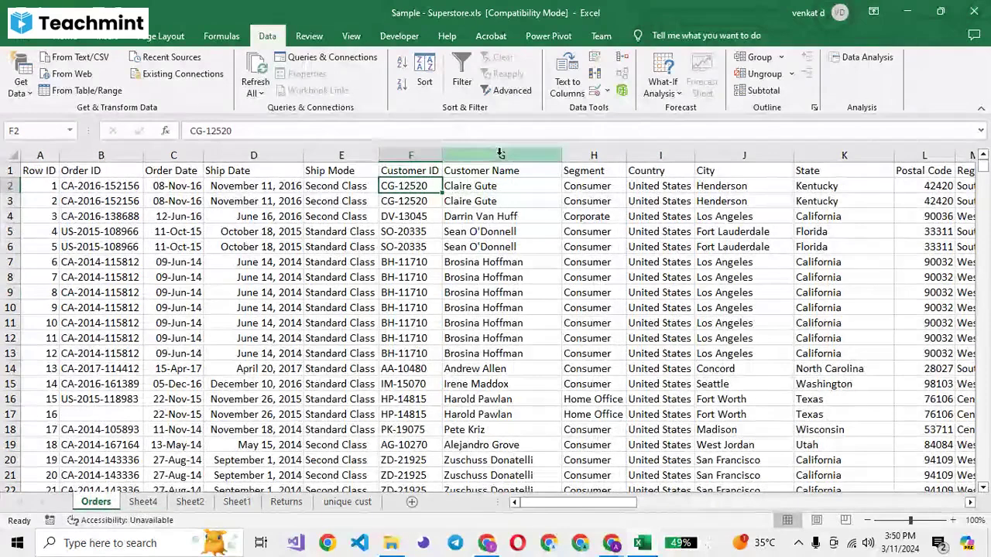
- Move across row 2 of Orders from Customer Name to Quantity and back to A2
click(475, 188)
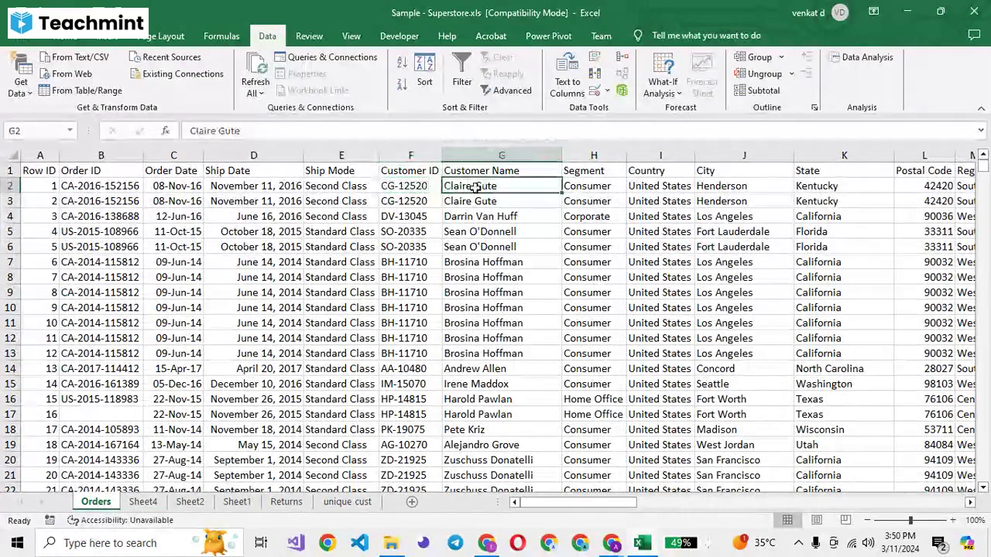
key(ctrl+Right)
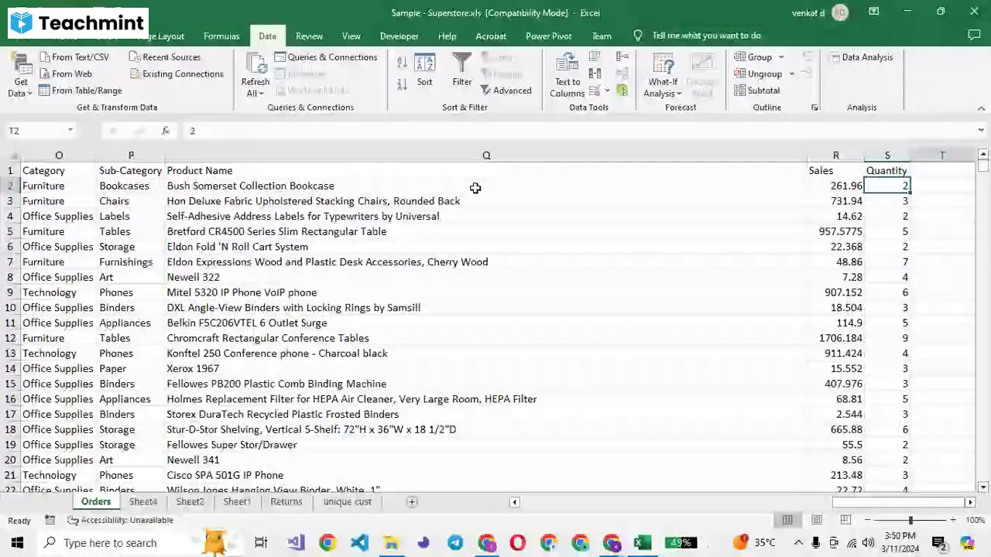
key(Left)
key(ctrl+Left)
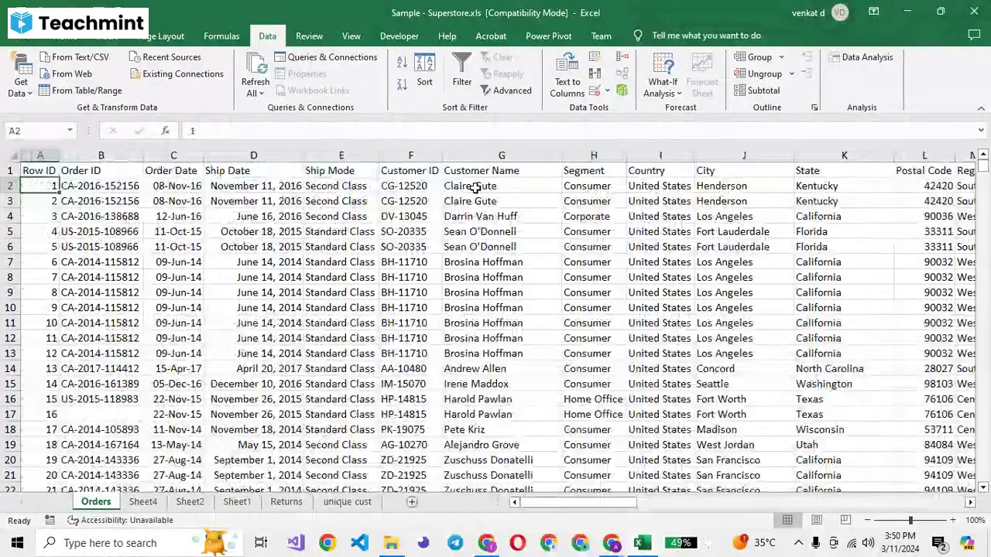
key(Right)
key(Right)
key(Right)
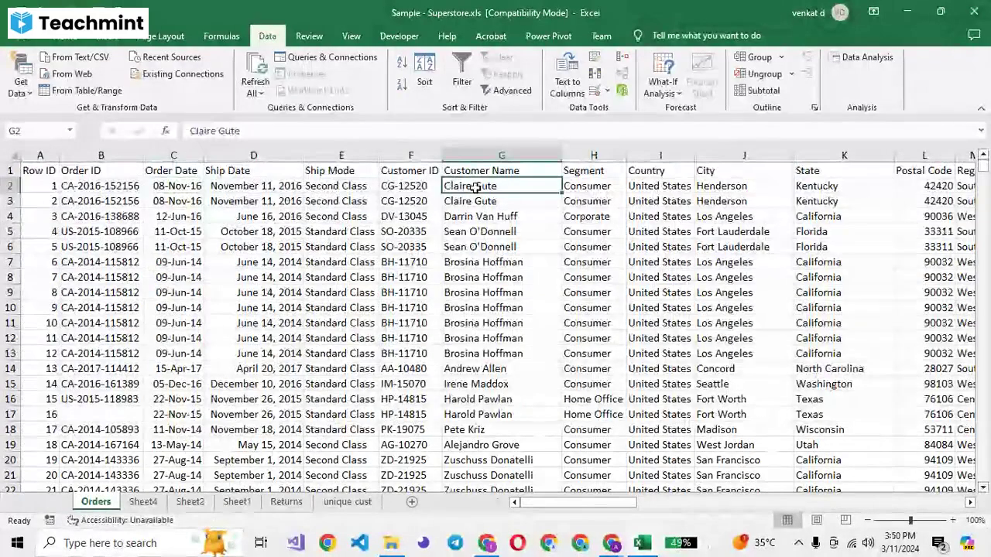
key(Right)
key(Right)
key(Right)
key(Right)
key(Right)
key(Right)
key(Right)
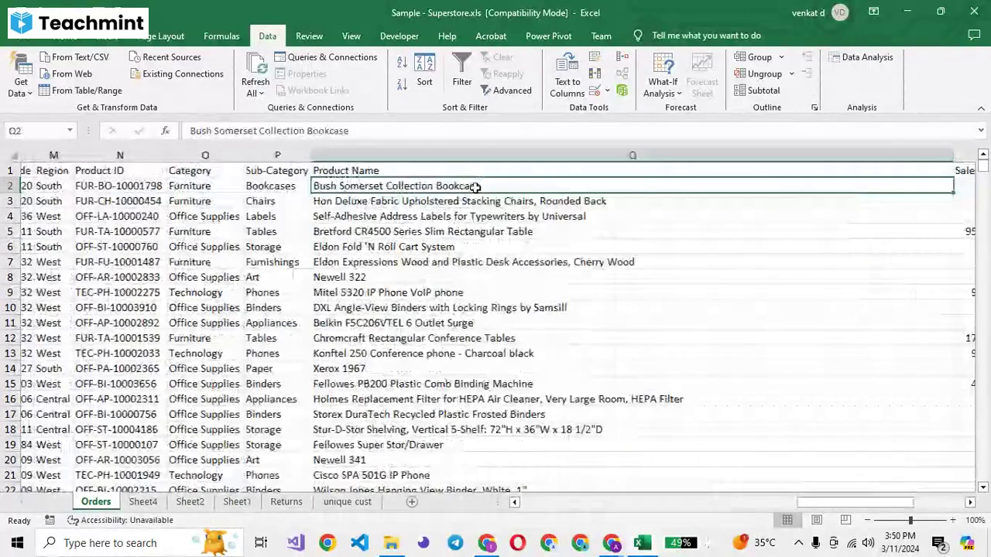
key(Right)
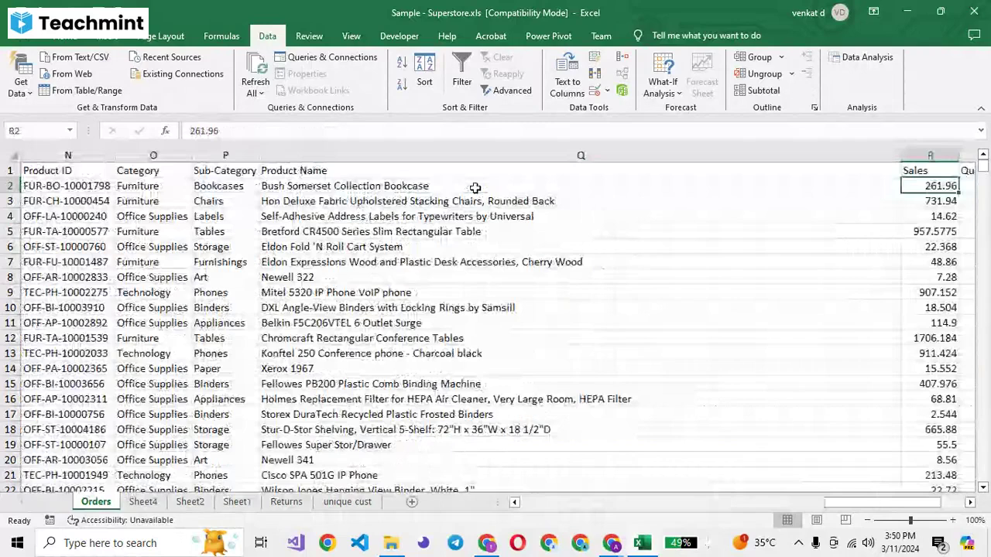
key(Home)
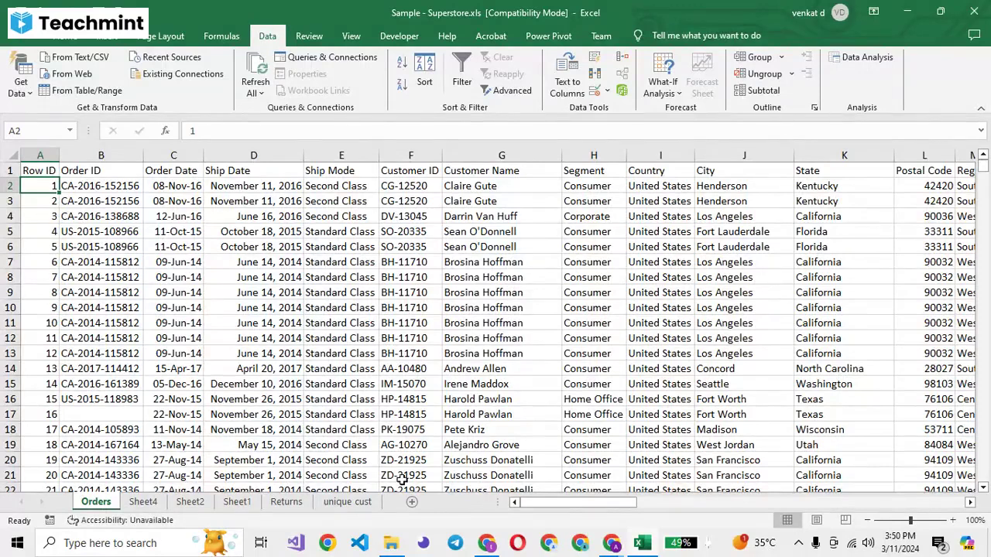
- Delete Sheet4 from the workbook and confirm the permanent deletion
click(153, 505)
right_click(153, 505)
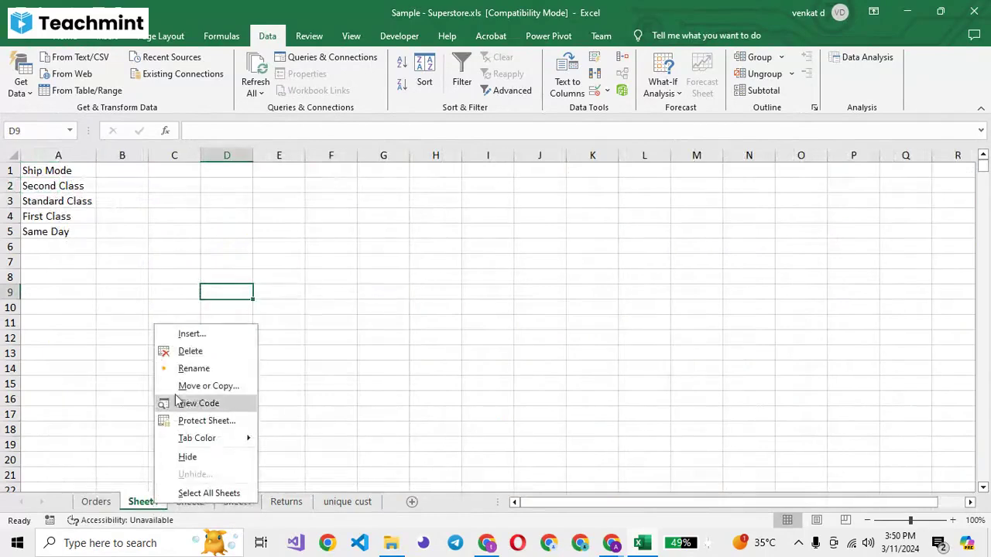
click(427, 357)
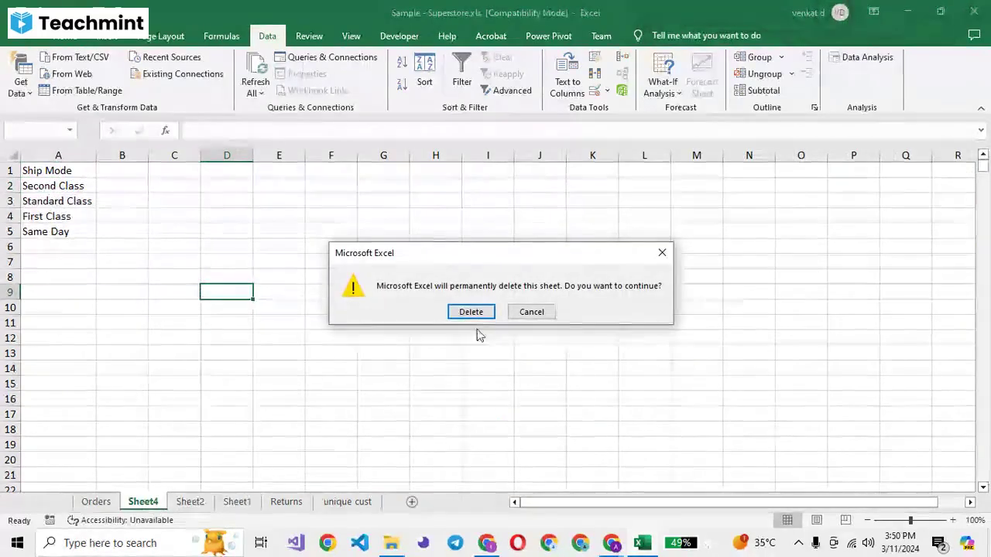
click(470, 313)
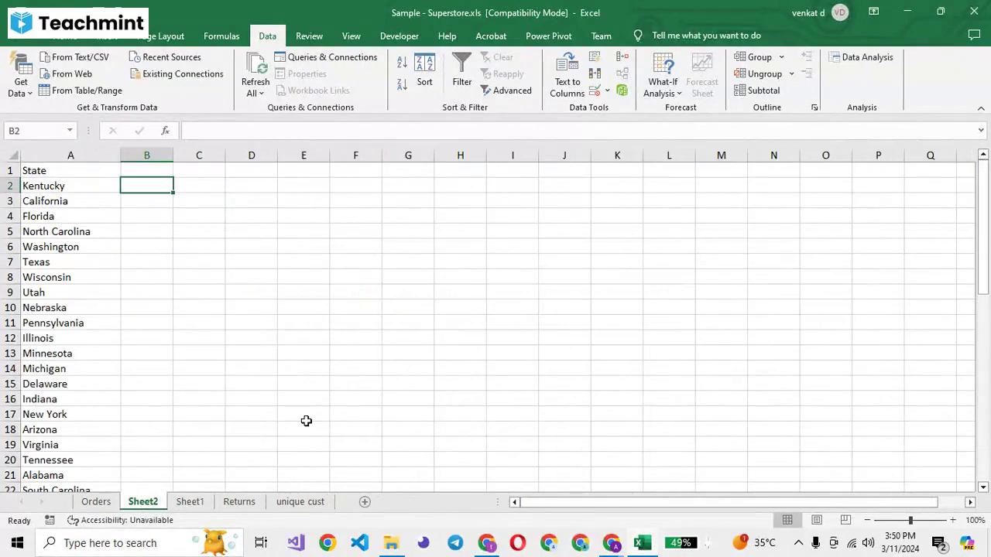
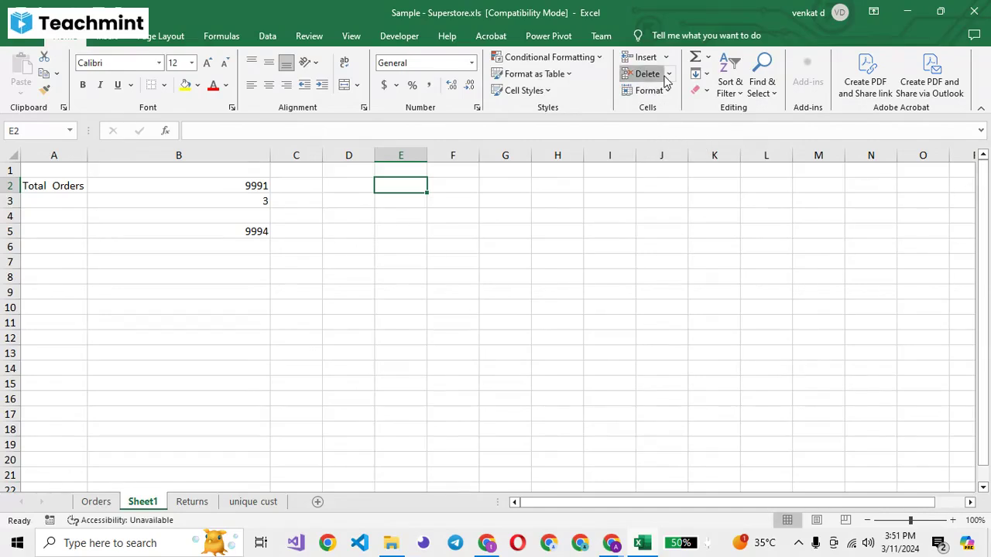
- Delete Sheet1 from the Superstore workbook
click(669, 77)
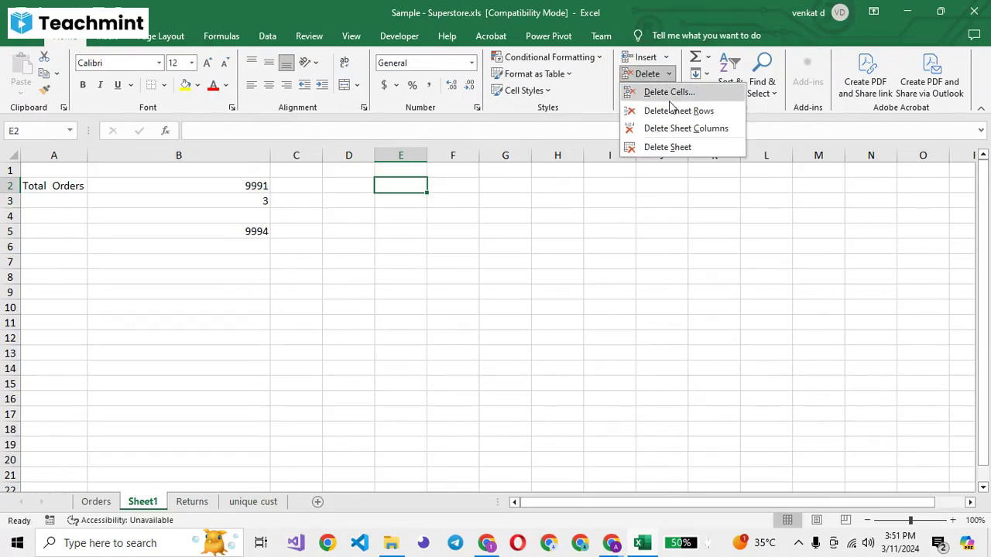
click(667, 147)
click(460, 311)
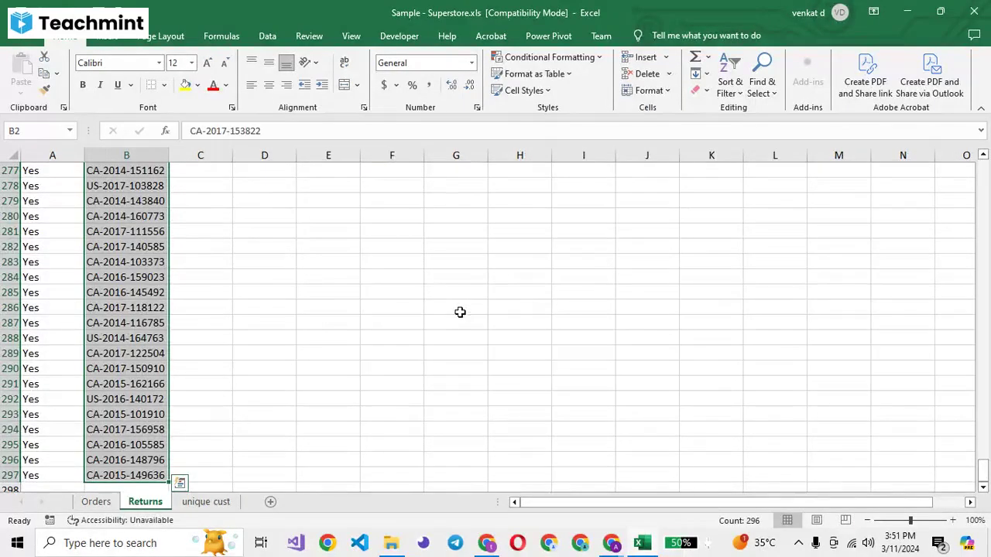
- Rename the 'unique cust' sheet to Region, then close Excel
right_click(222, 504)
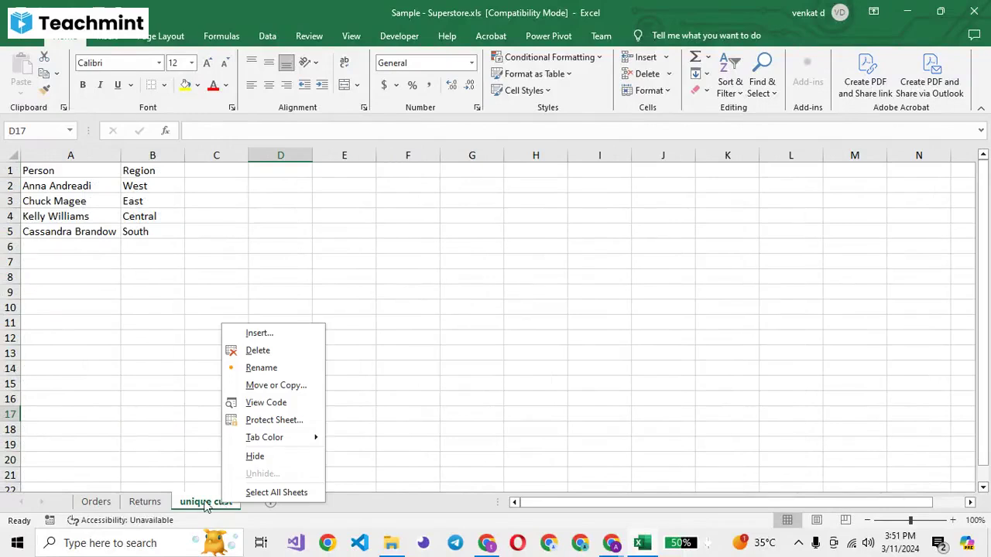
click(206, 504)
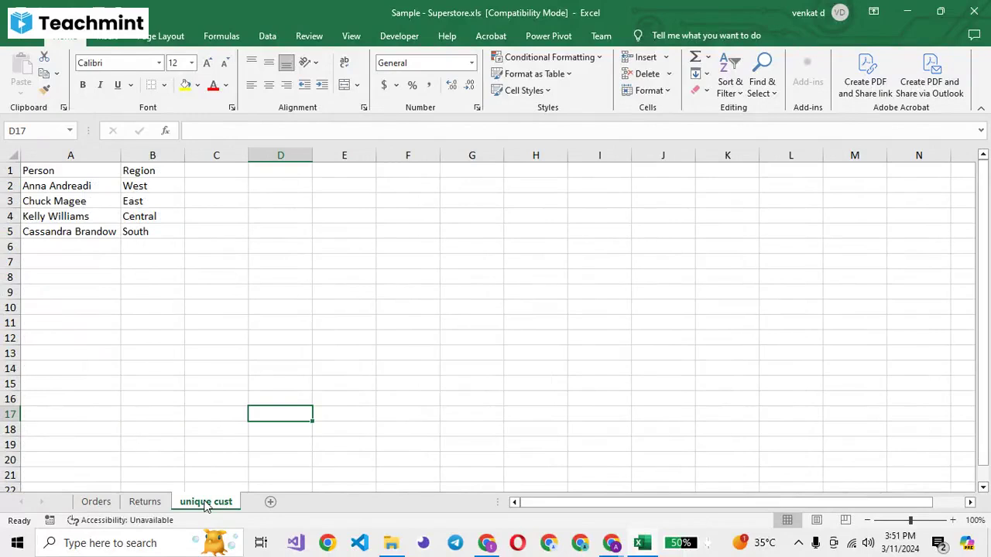
click(150, 170)
key(ctrl+c)
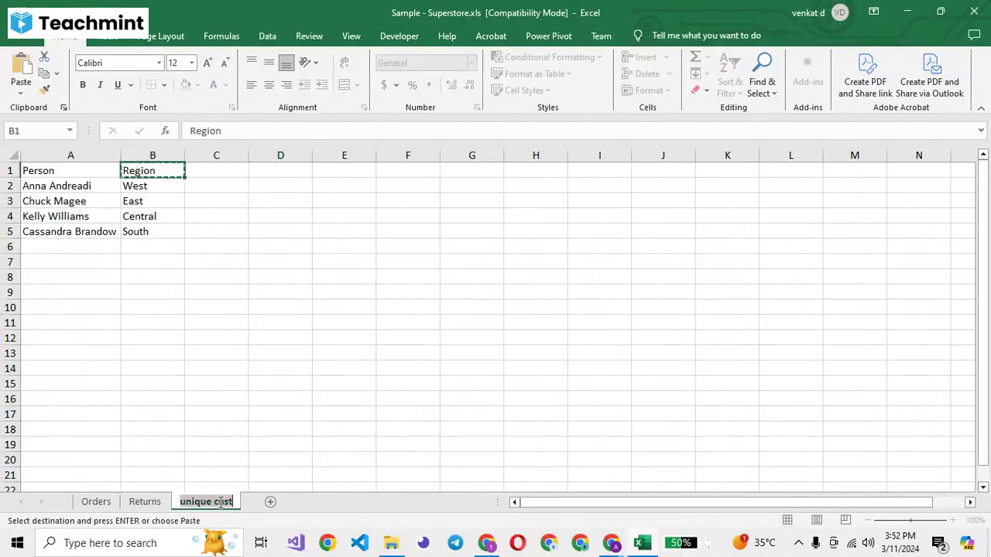
key(ctrl+v)
click(236, 320)
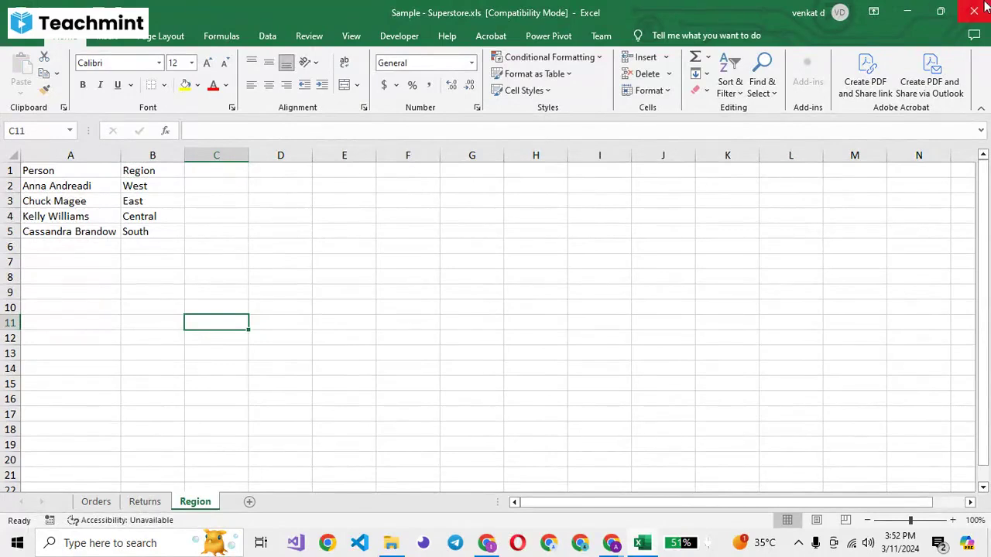
click(985, 6)
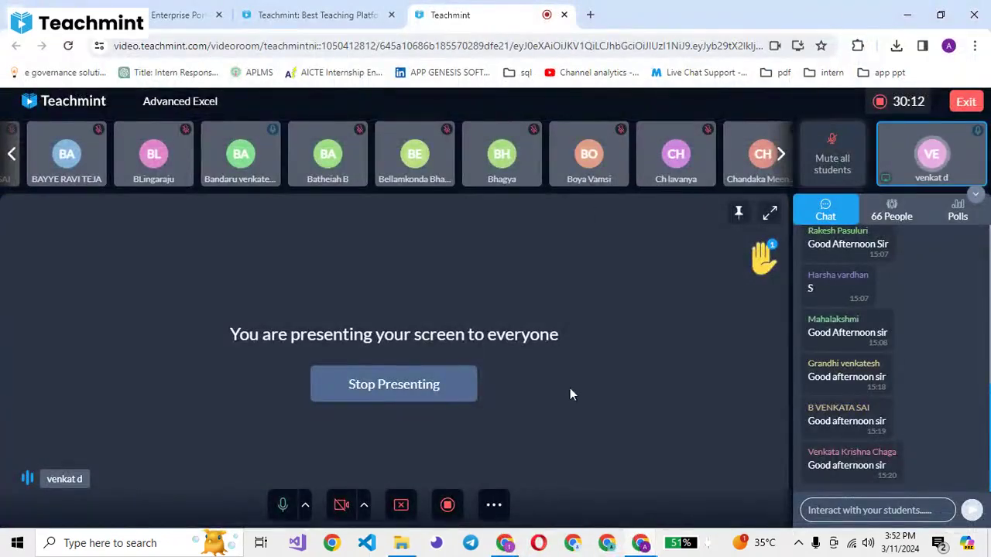
- Go to the Advanced Excel classroom's Notice Board in Teachmint and start a new notice
click(318, 4)
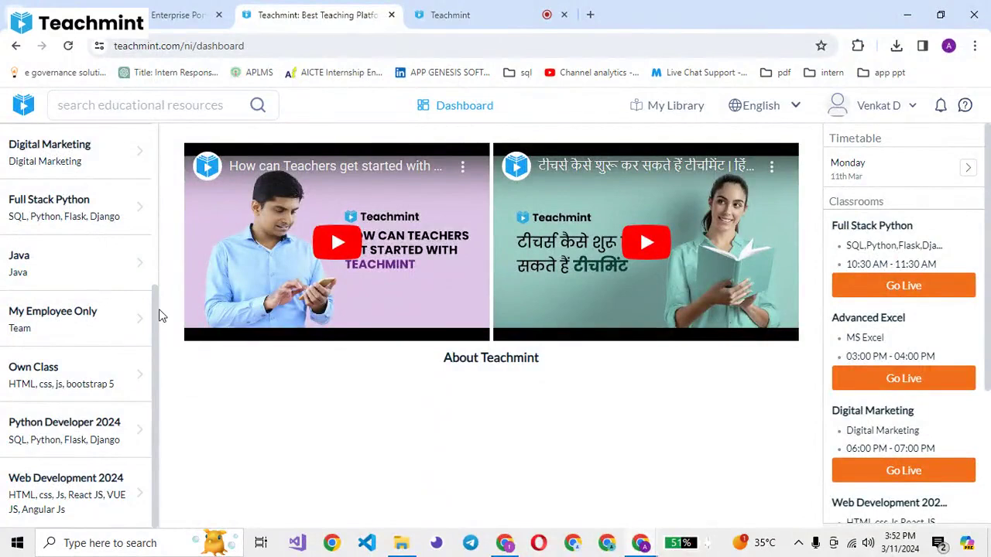
drag(161, 315, 163, 372)
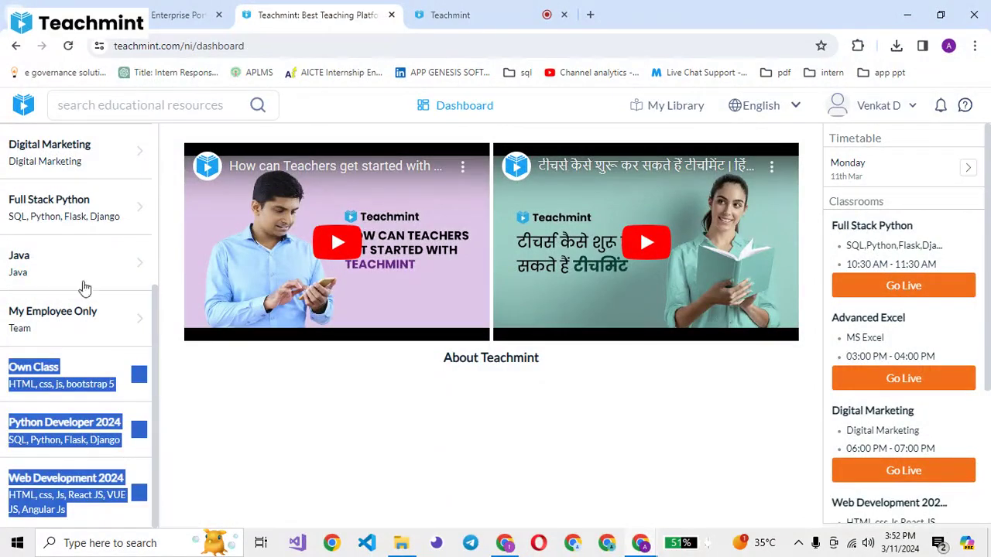
drag(155, 339, 151, 192)
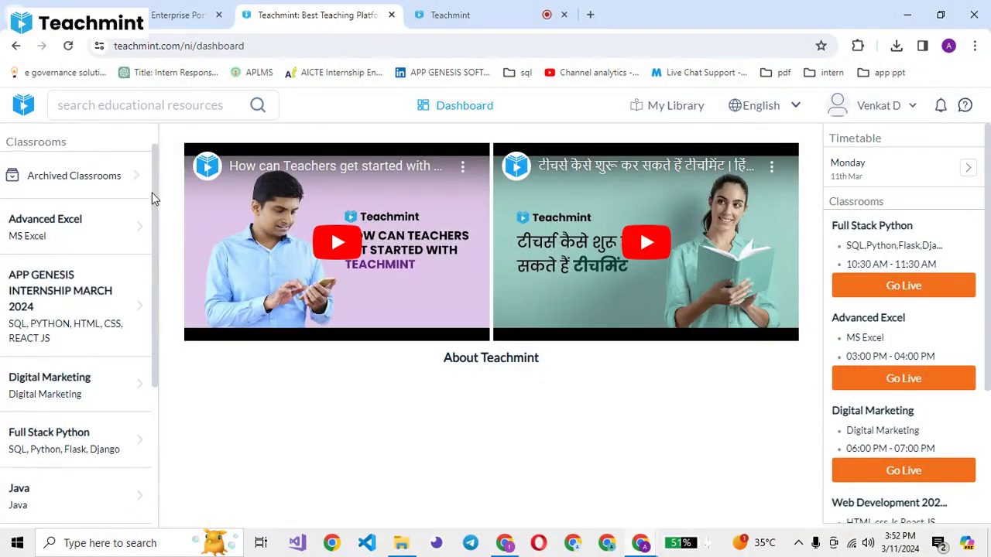
click(58, 236)
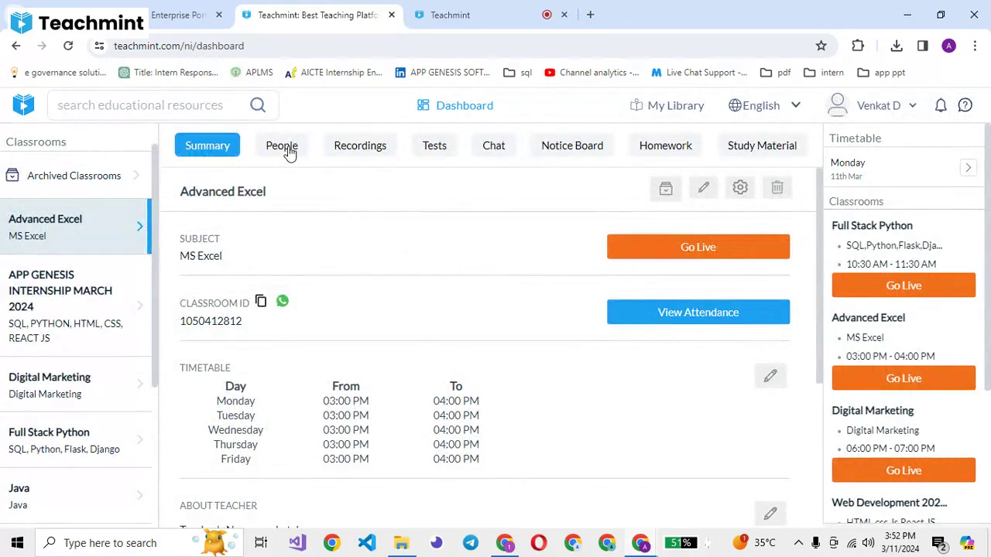
click(564, 148)
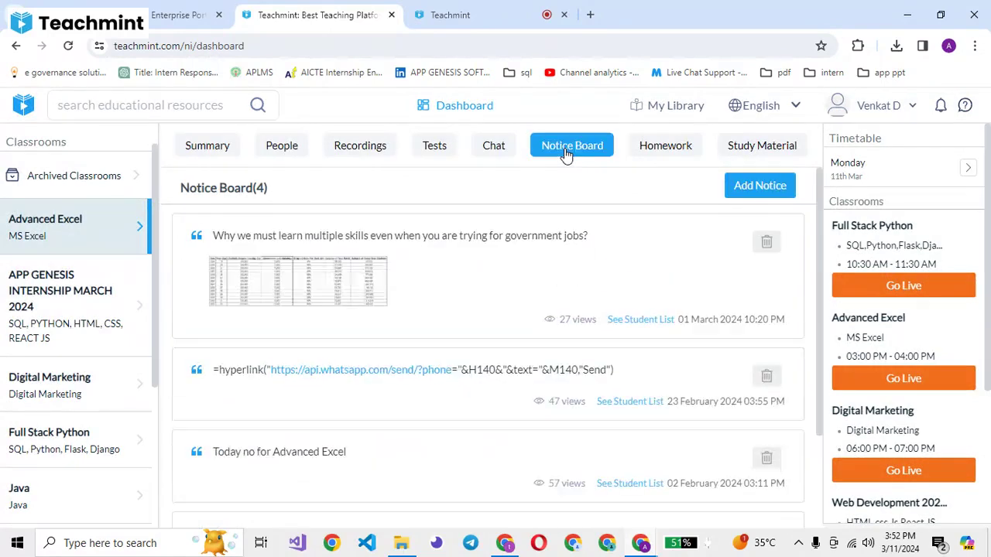
click(732, 190)
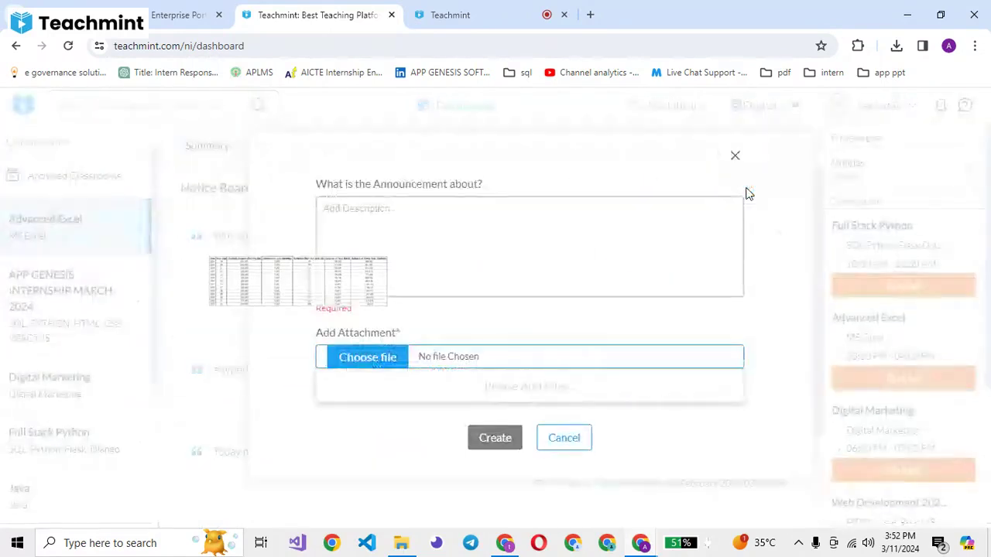
click(387, 361)
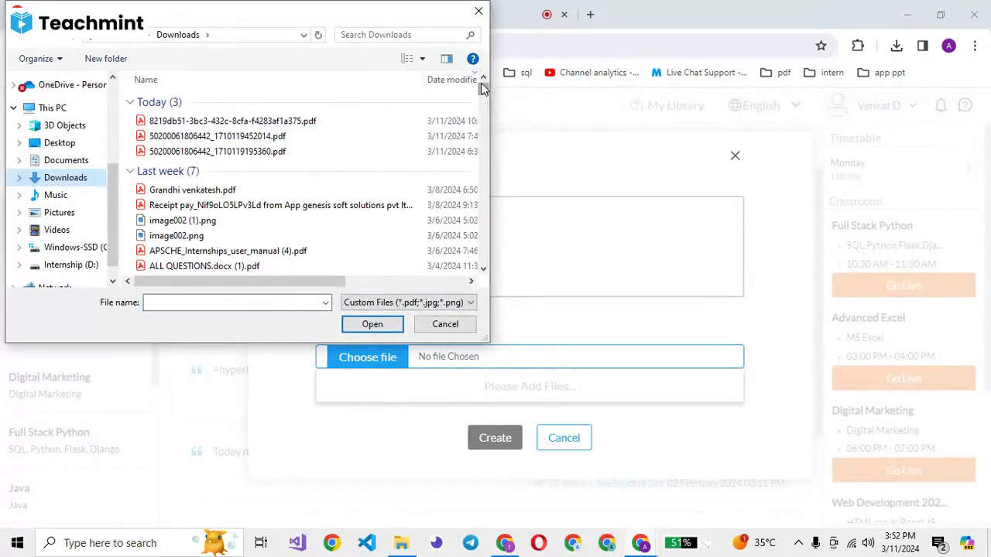
click(69, 180)
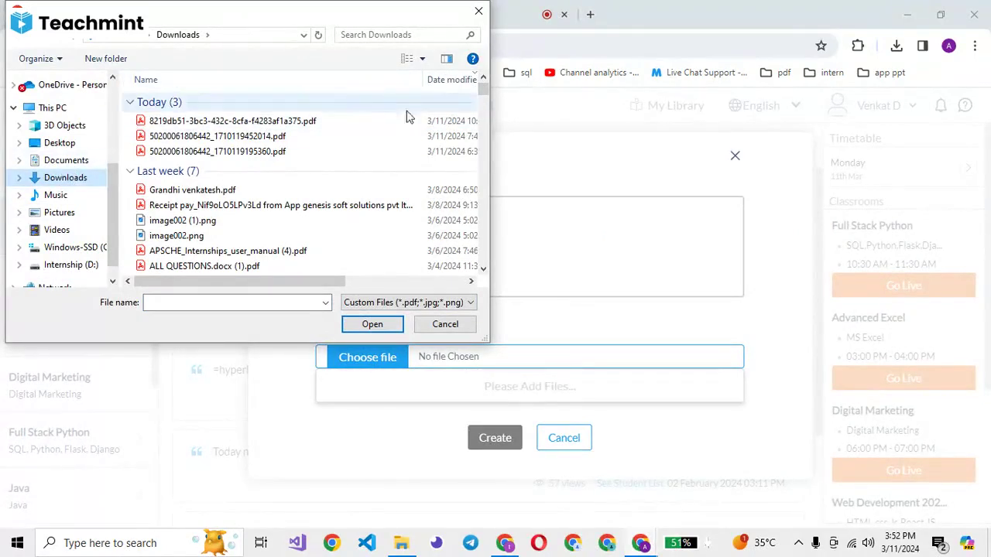
click(479, 13)
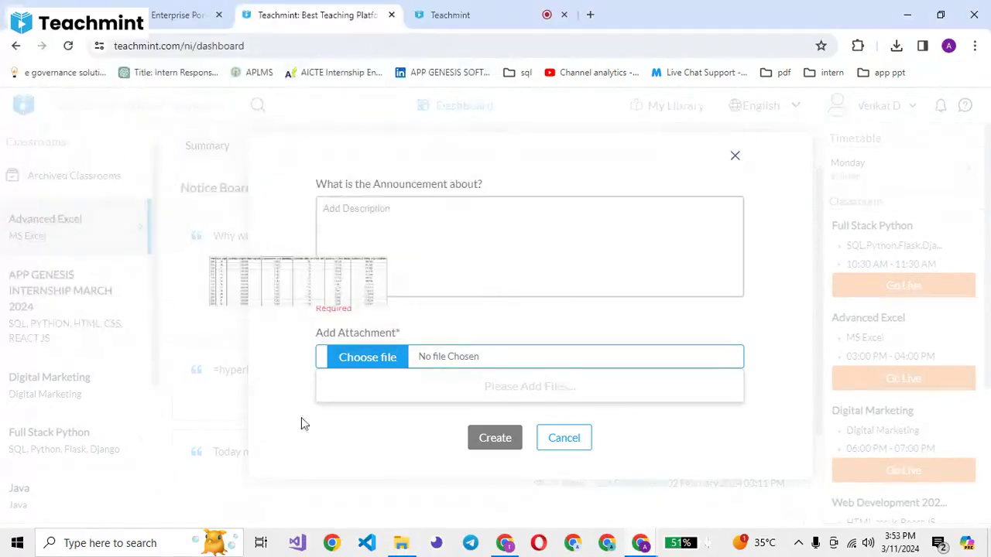
- Find Sample - Superstore.xls in Recent files and go to its Downloads folder location
click(403, 544)
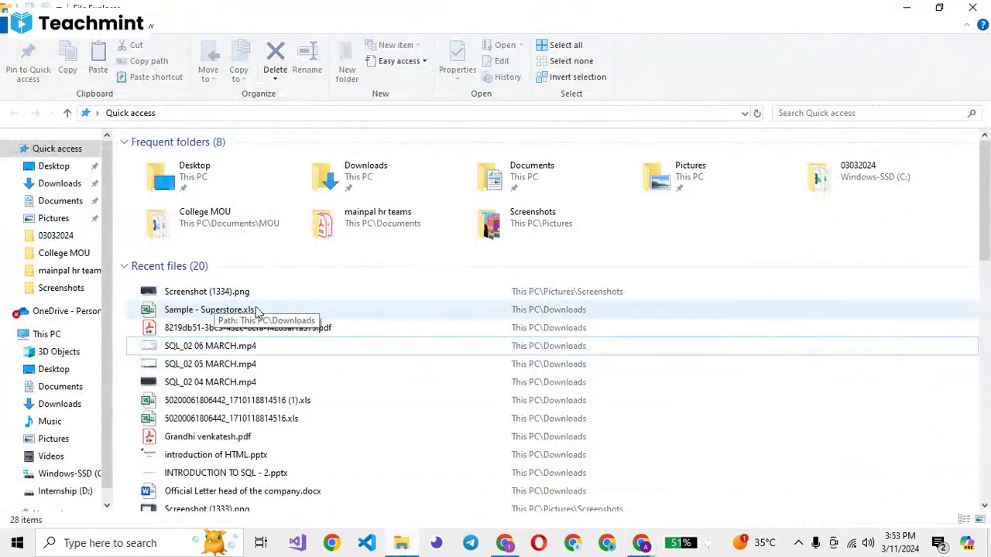
click(233, 310)
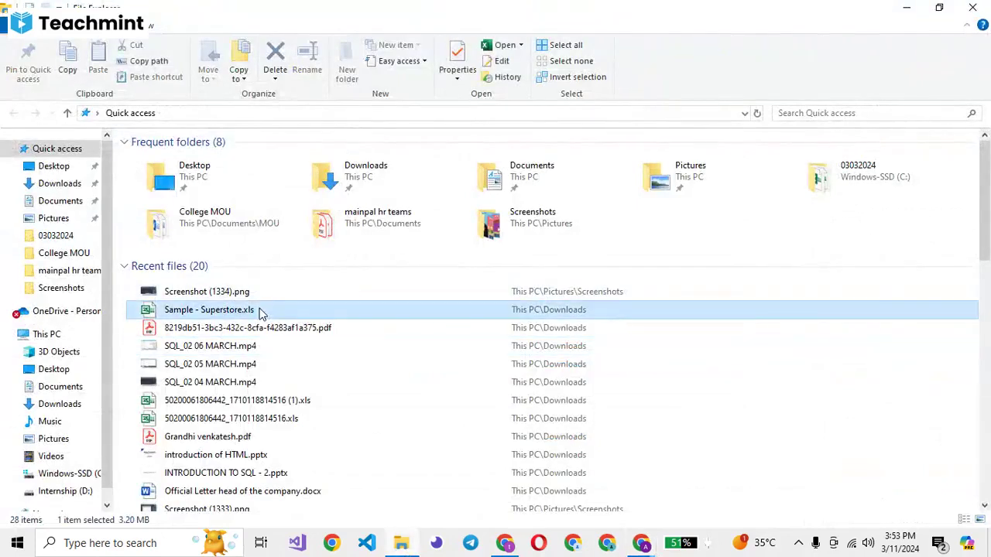
right_click(259, 312)
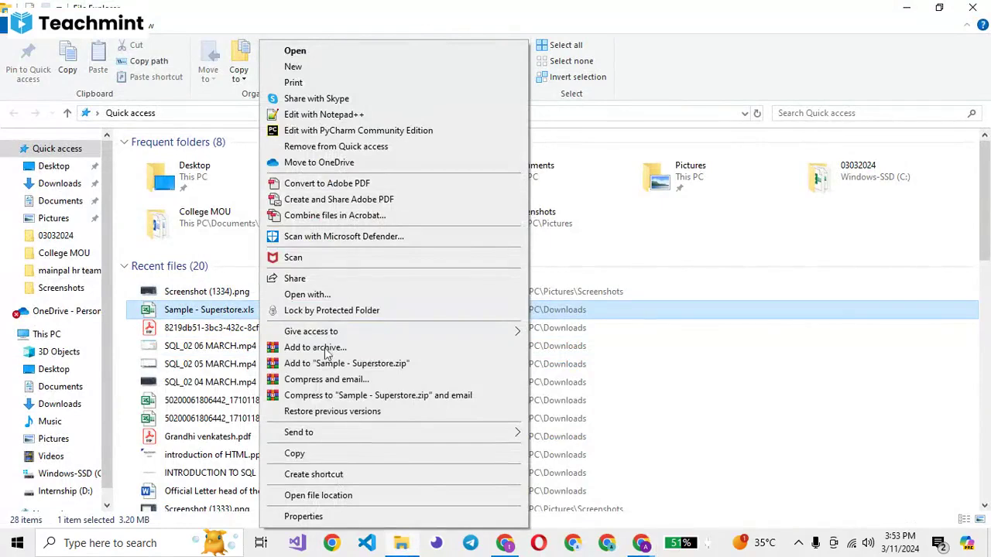
click(313, 495)
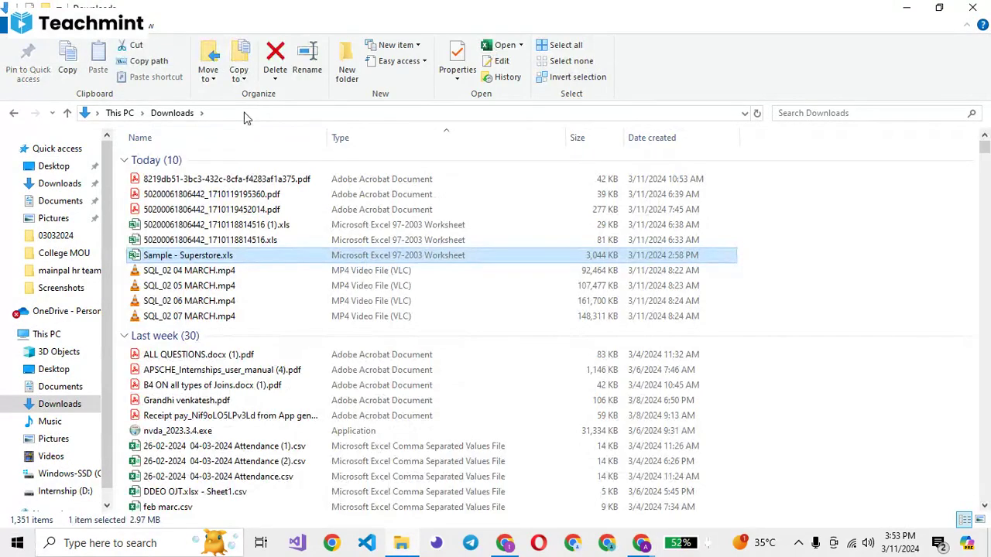
click(246, 113)
mouse_move(641, 546)
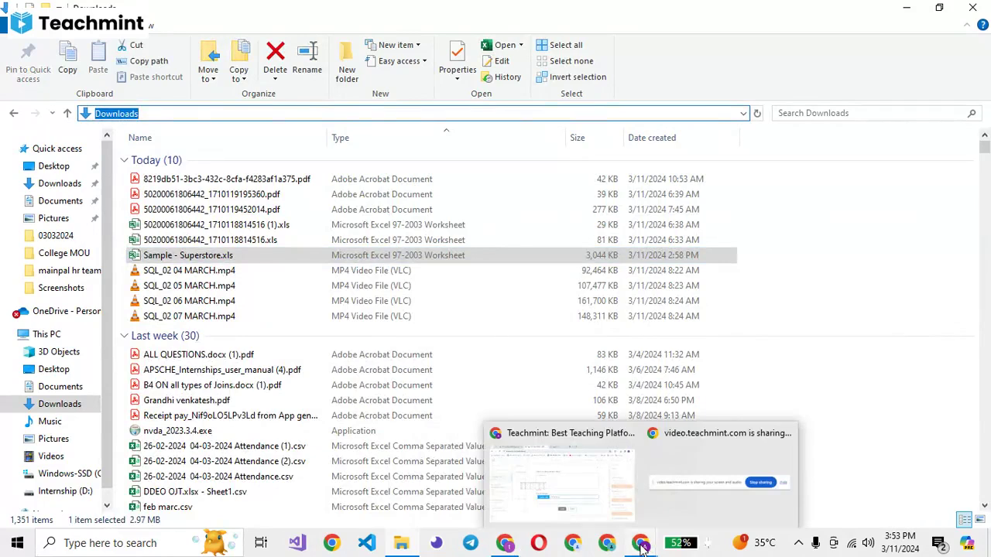
click(585, 505)
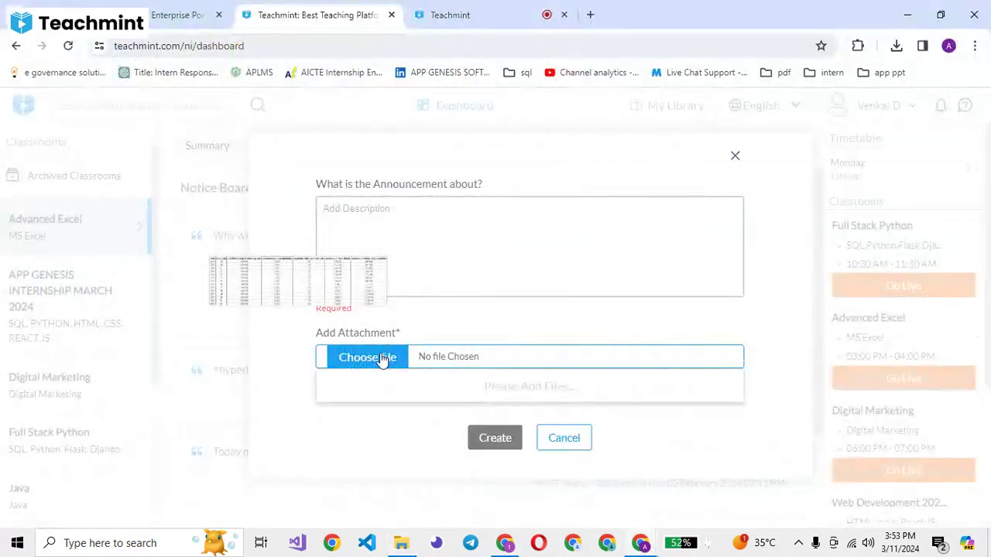
click(381, 361)
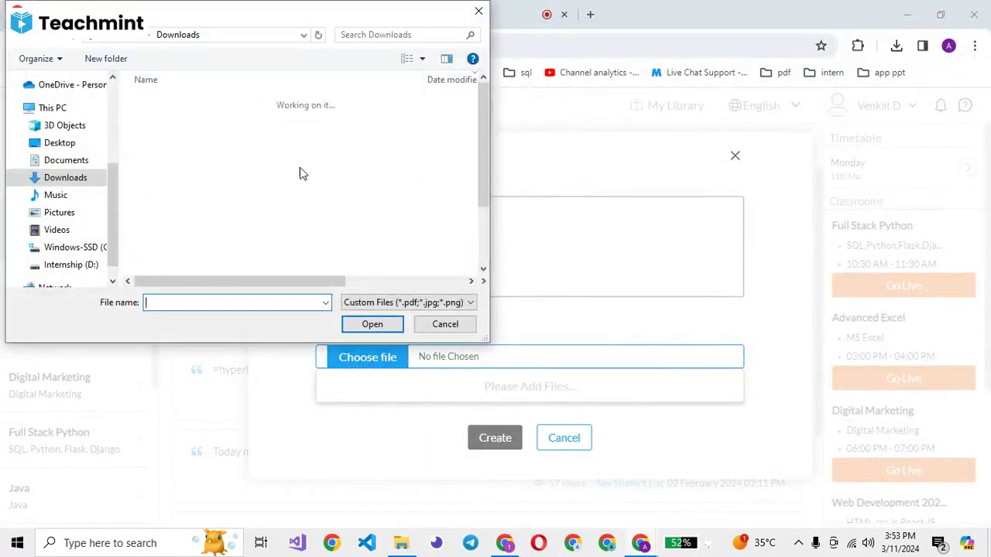
click(219, 34)
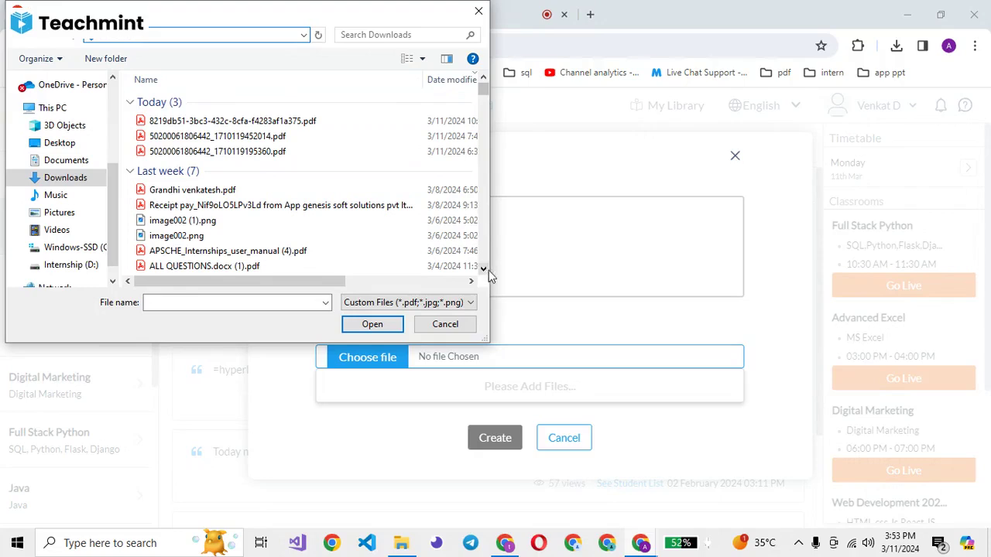
click(468, 81)
click(468, 80)
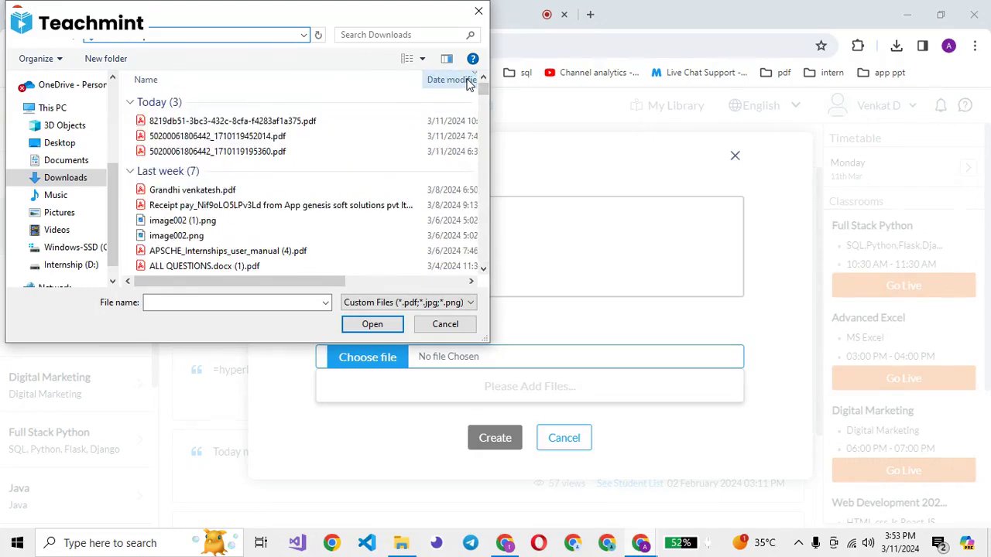
drag(483, 269, 484, 272)
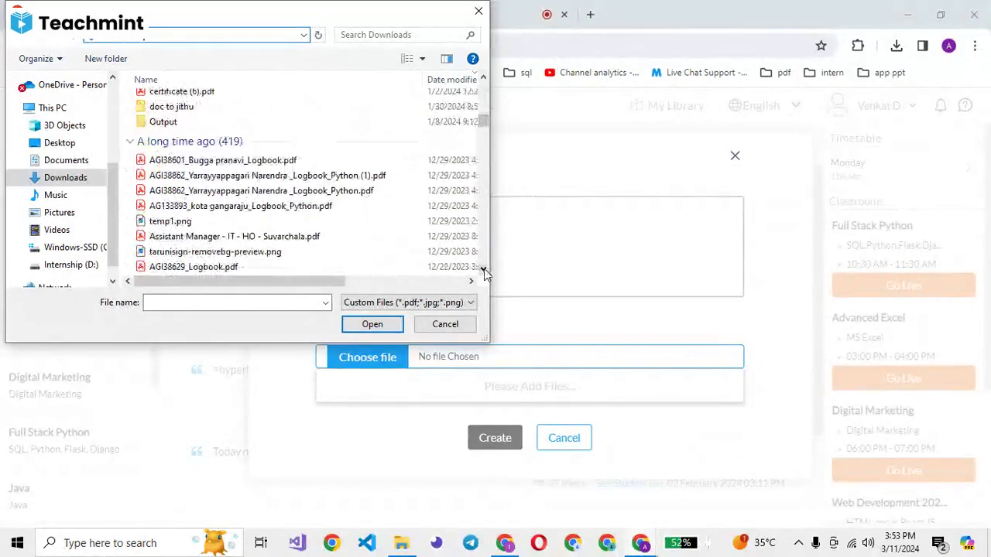
drag(484, 271, 484, 273)
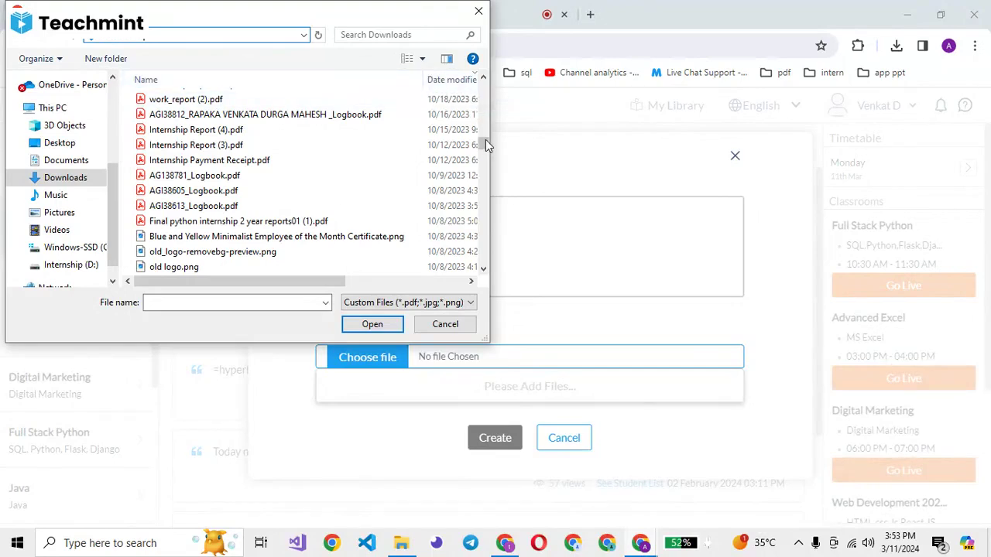
click(193, 34)
text(Downloads/sample)
key(Return)
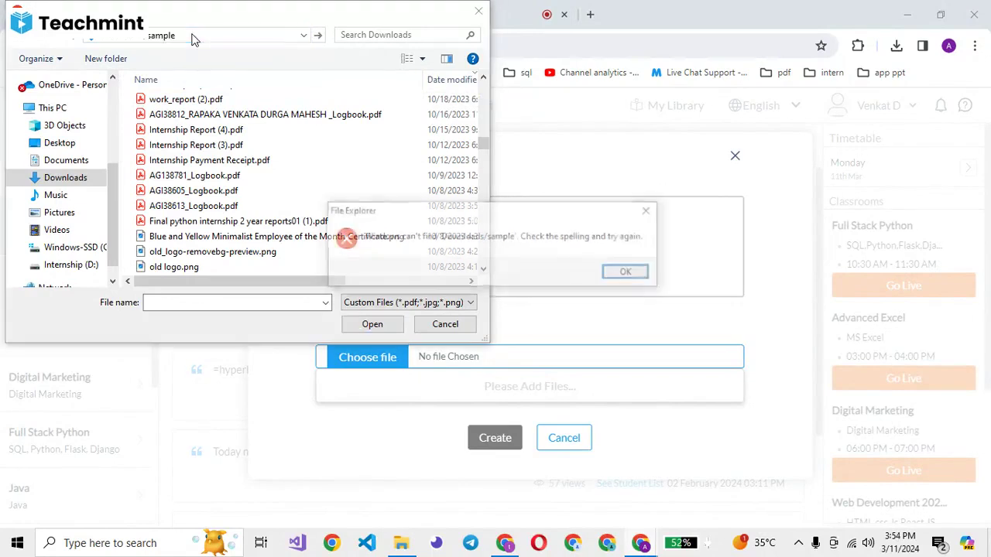
click(650, 210)
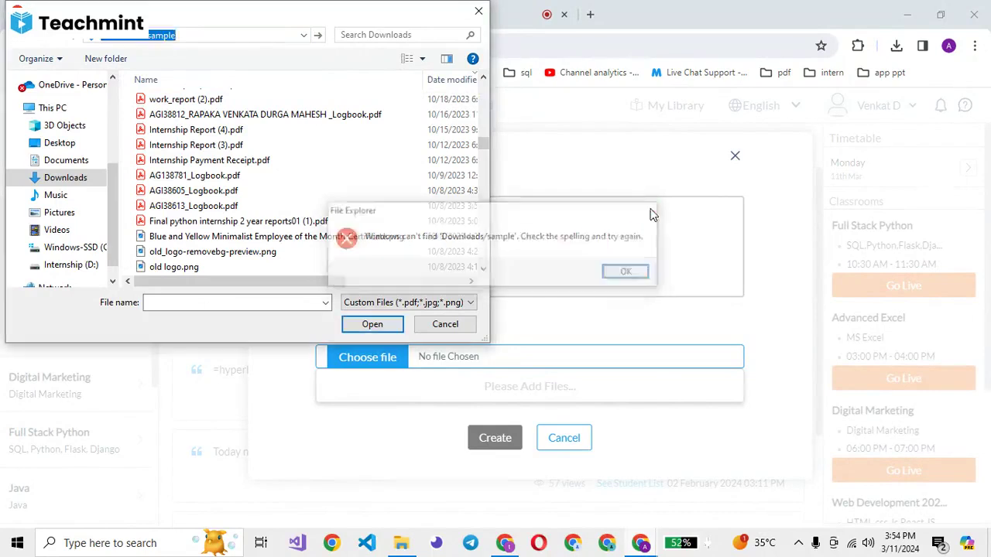
- Drag Sample - Superstore.xls from Downloads onto the Teachmint announcement form
click(483, 17)
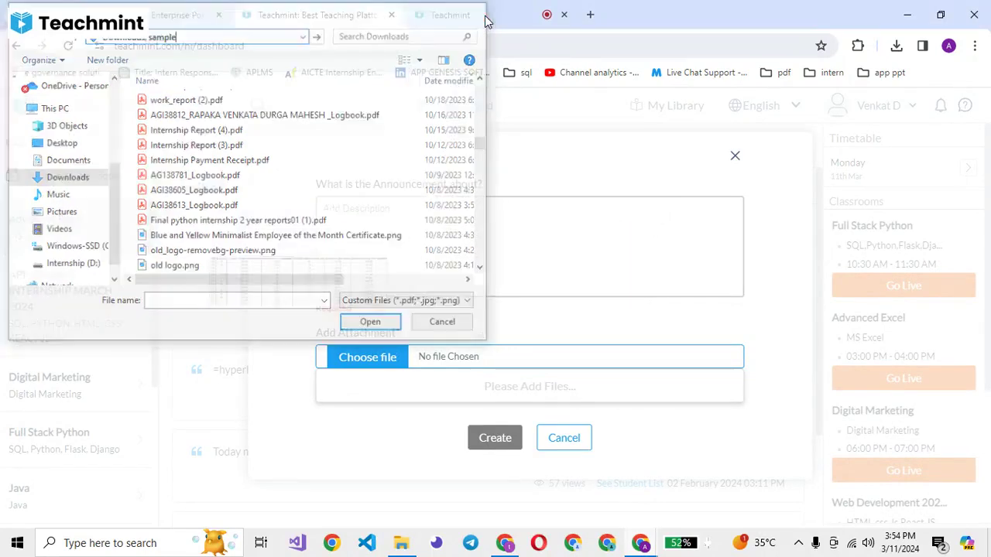
key(alt+Tab)
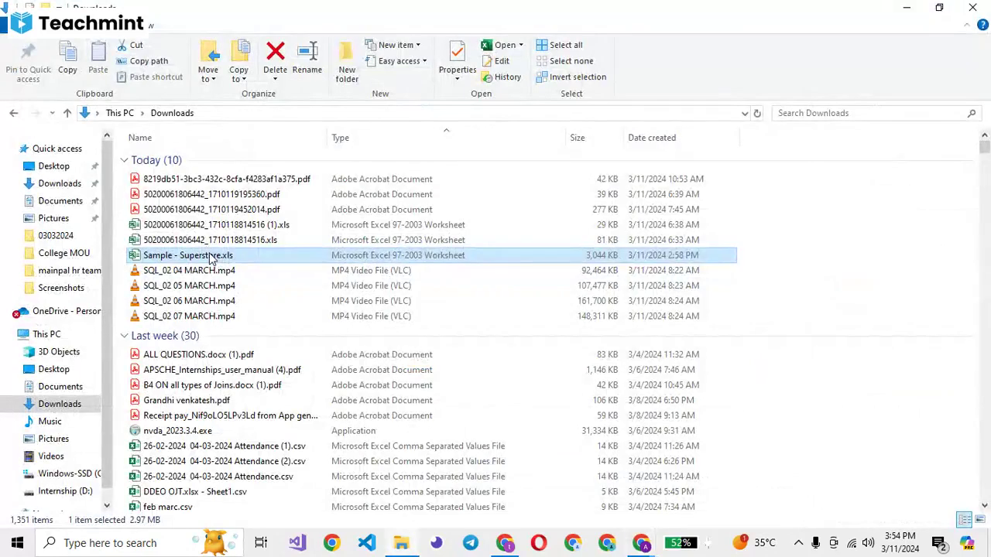
drag(211, 259, 519, 362)
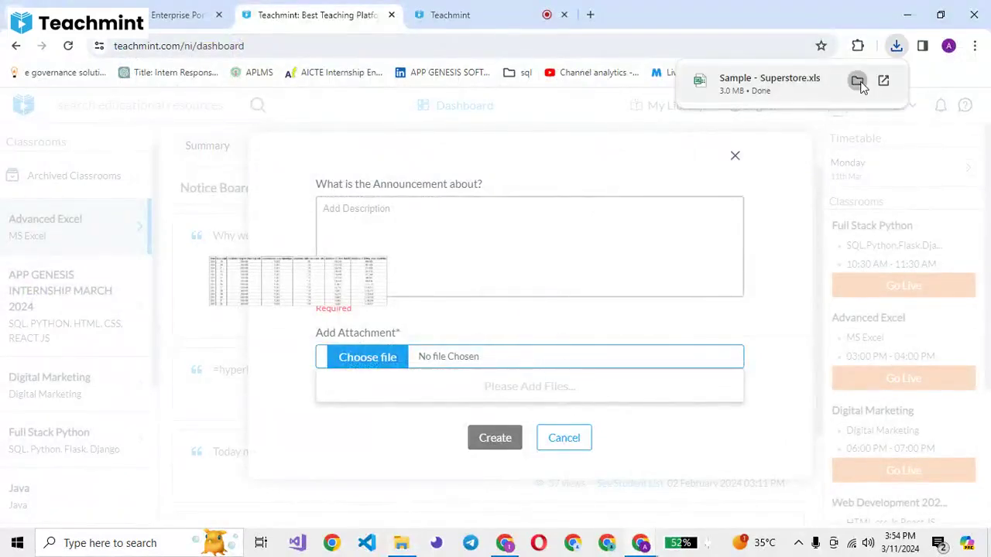
click(858, 82)
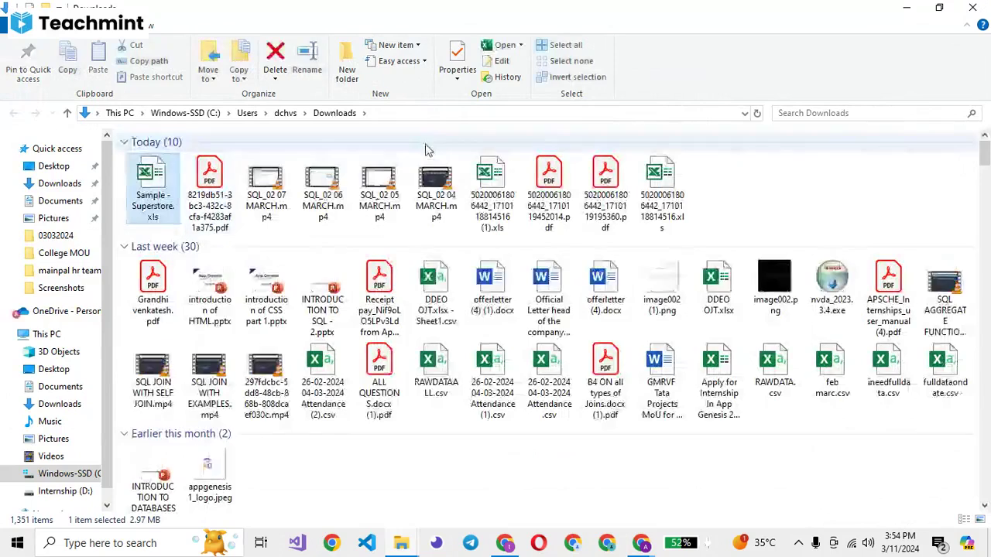
- Attach Sample - Superstore.xls to the announcement, showing All Files (*.*) in the picker
drag(194, 180, 387, 364)
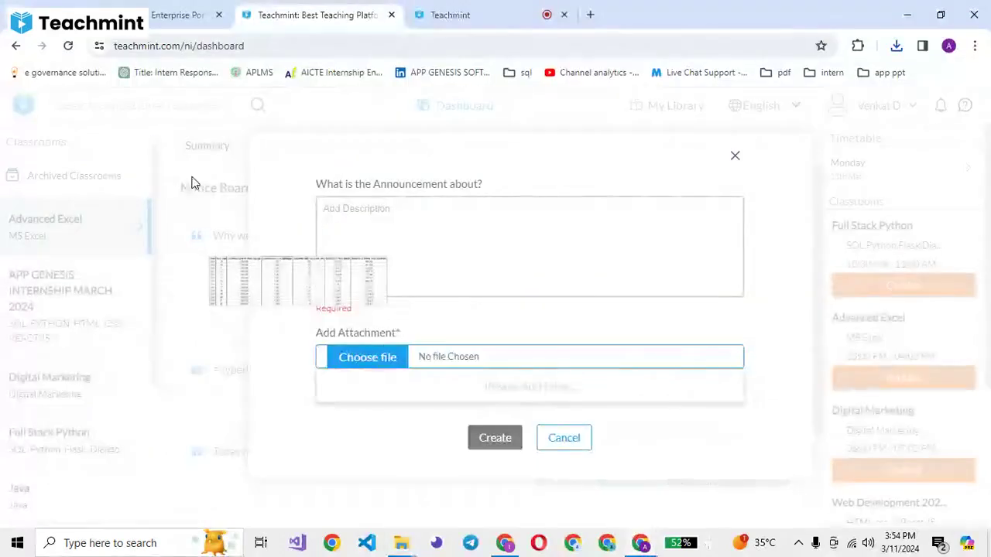
click(386, 364)
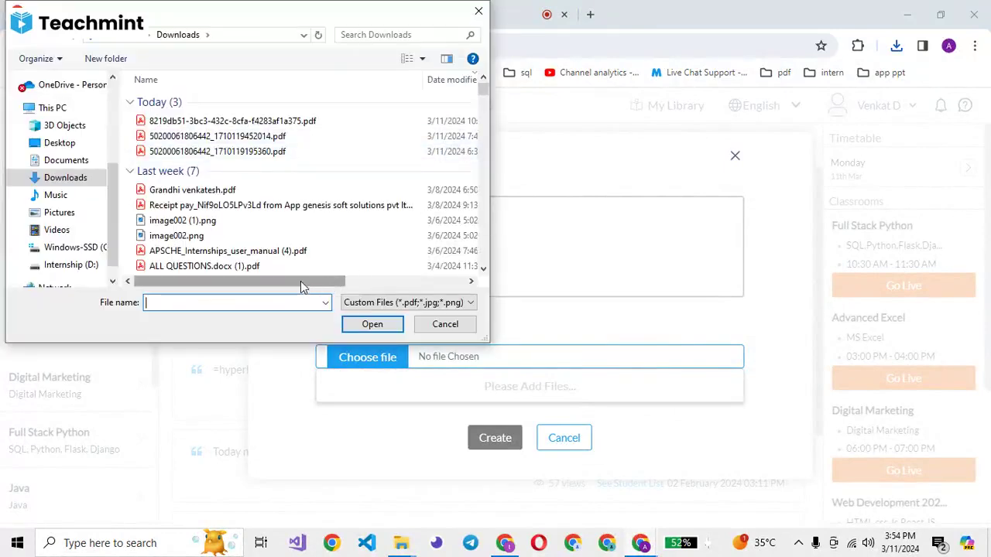
drag(303, 281, 415, 281)
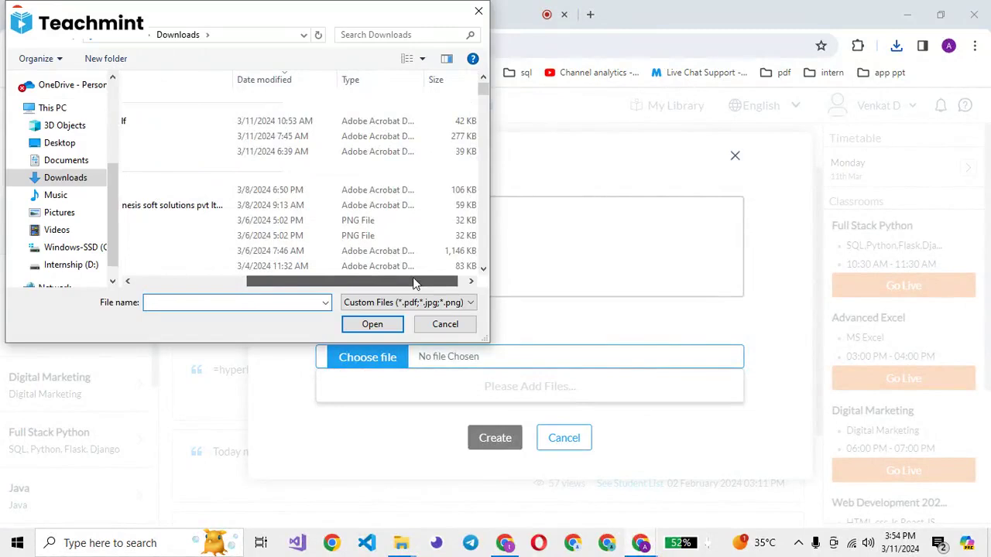
drag(413, 281, 302, 281)
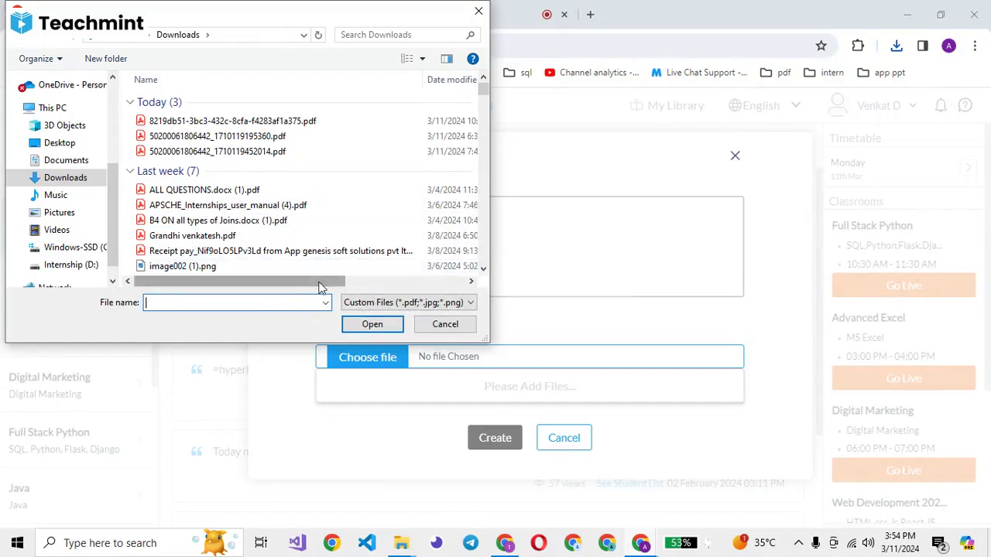
drag(322, 281, 442, 284)
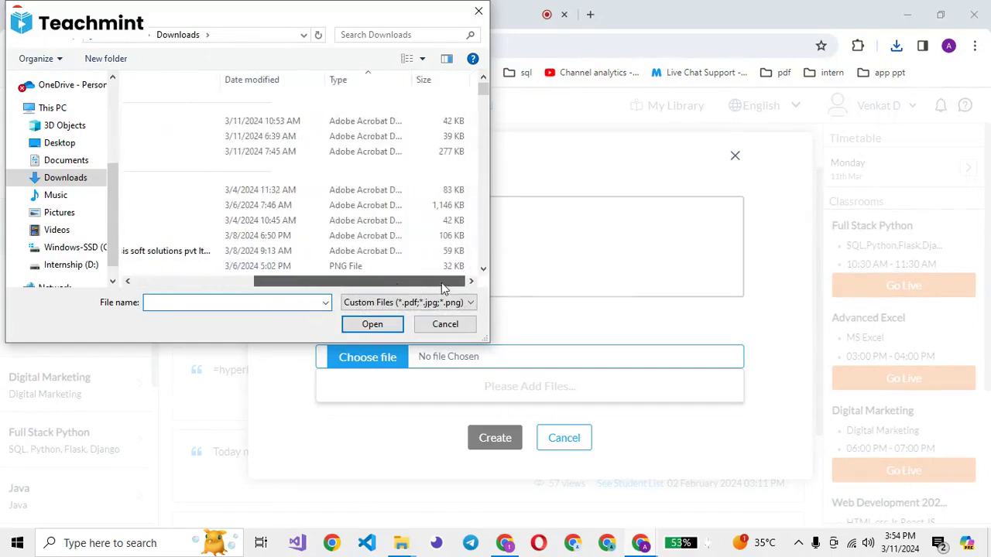
click(370, 83)
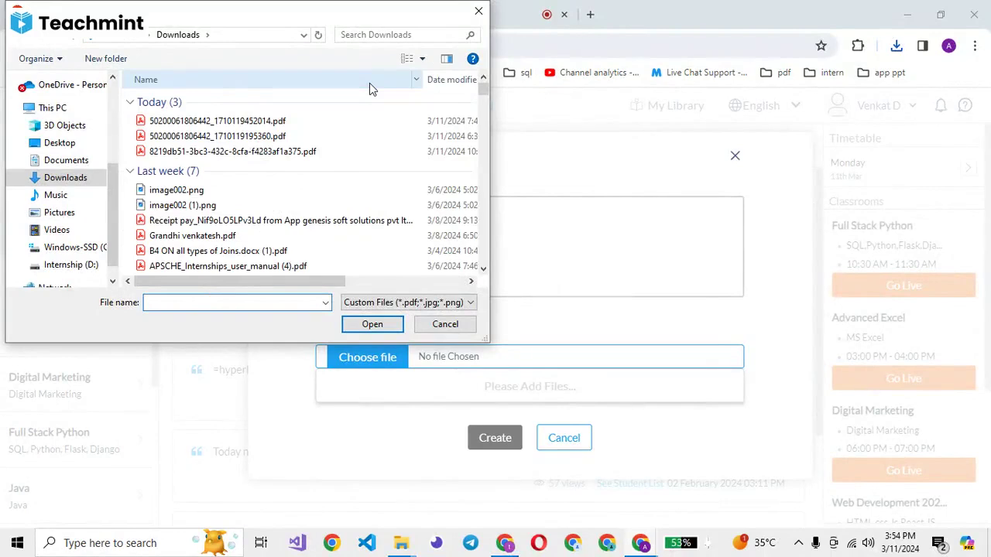
click(368, 304)
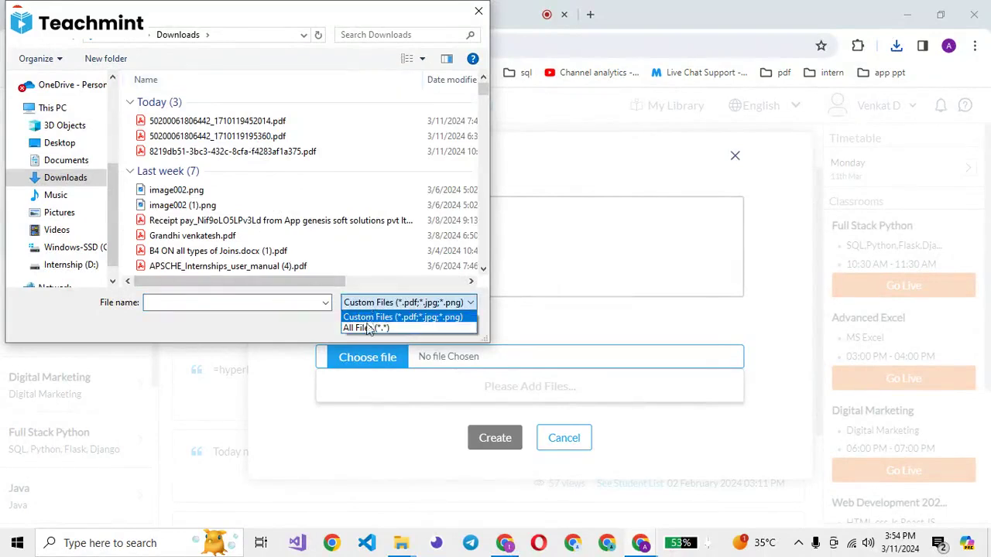
click(367, 329)
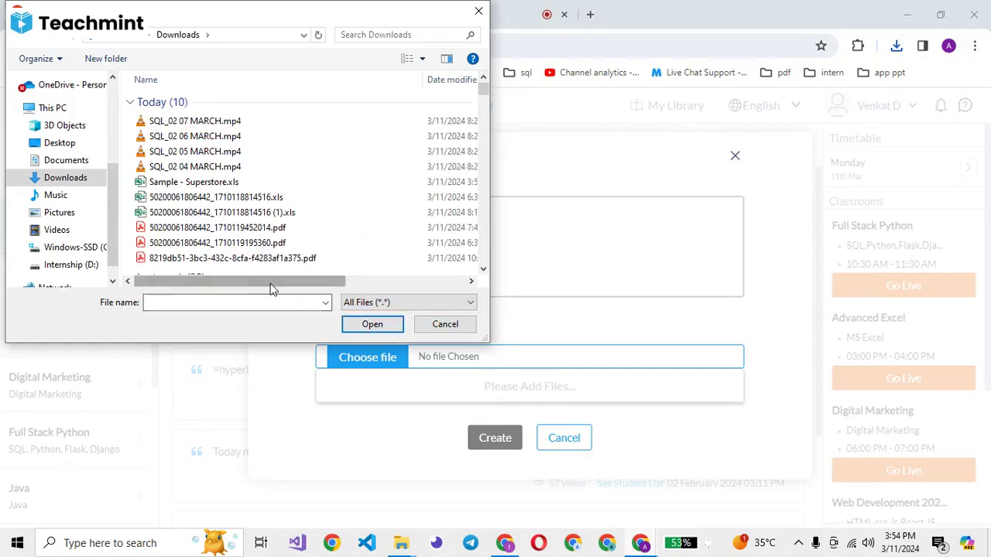
click(214, 184)
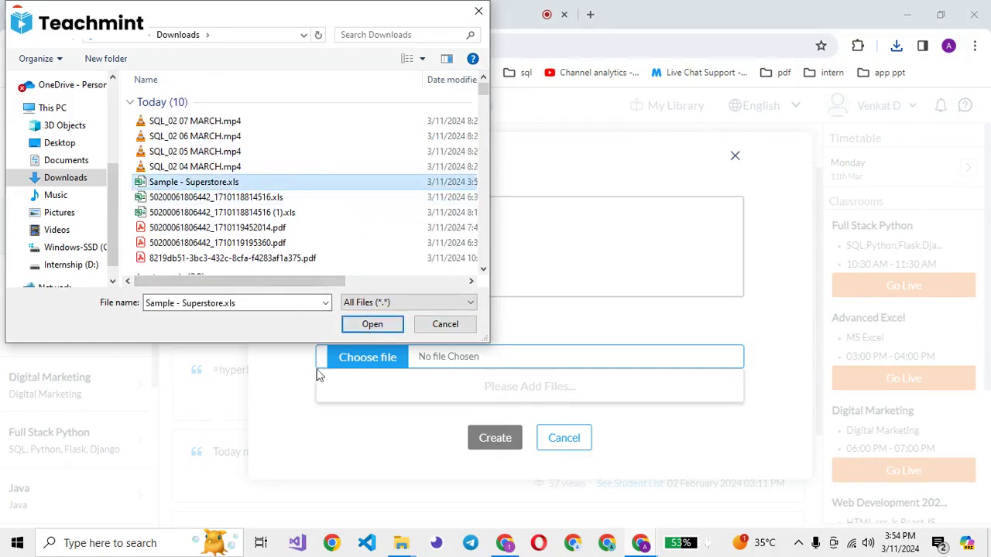
click(368, 330)
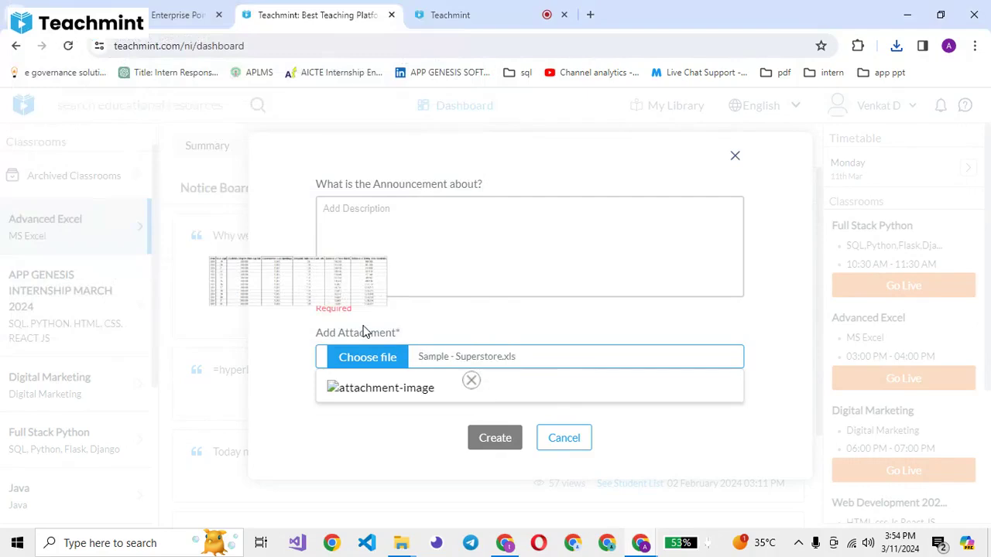
- Create a Study Material folder named 'sample' in the Advanced Excel class
click(736, 157)
click(762, 146)
click(200, 221)
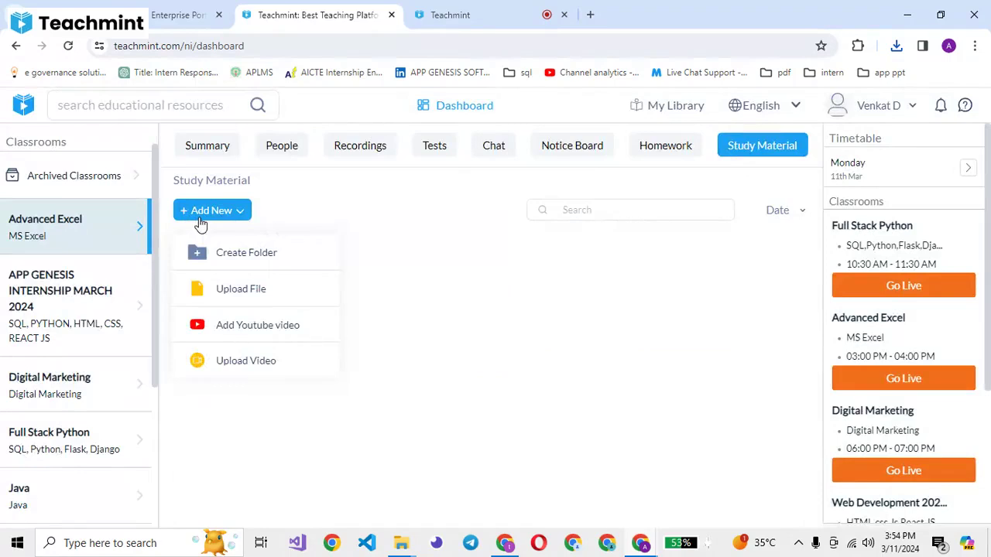
click(240, 252)
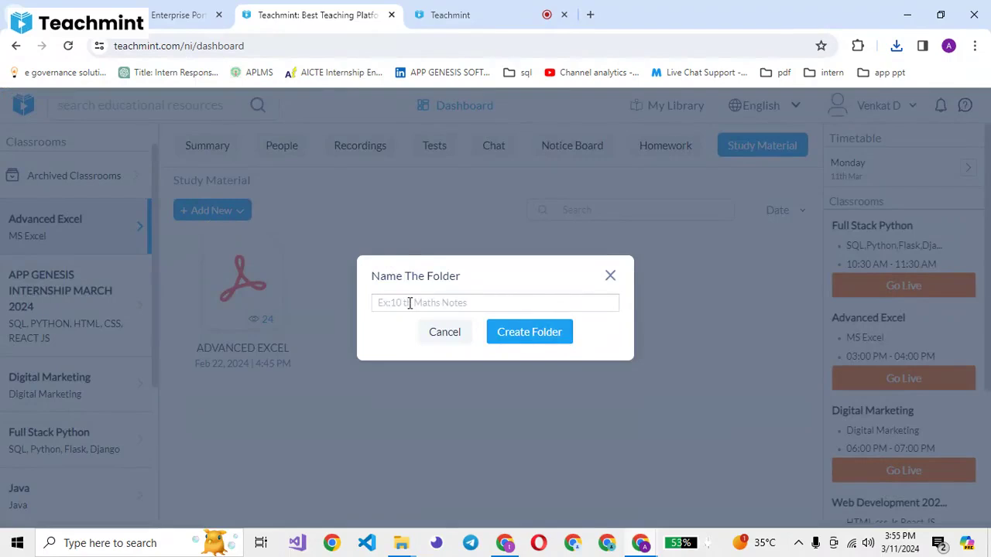
text(sample)
click(526, 334)
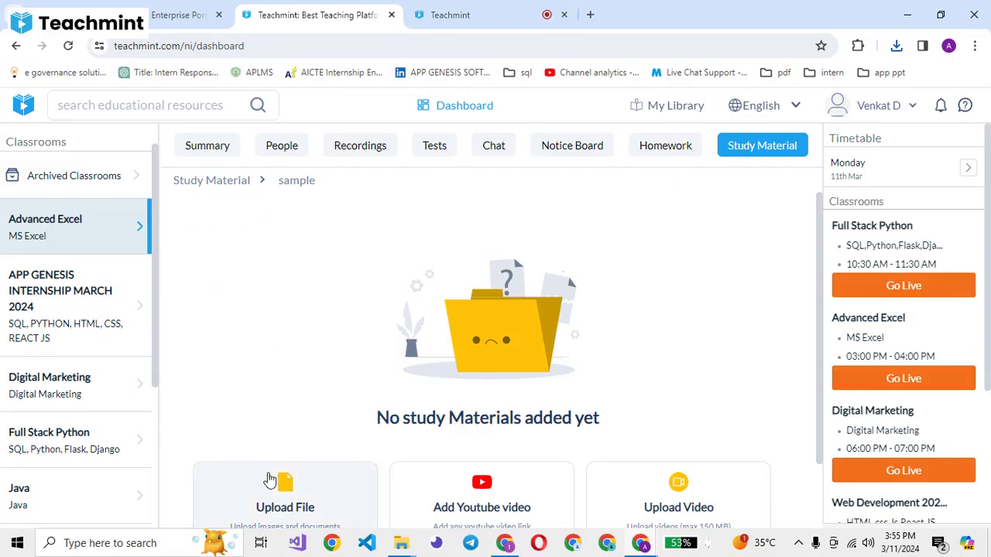
- Choose Sample - Superstore.xls (All Files) for upload into 'sample', then return to the live class
click(283, 508)
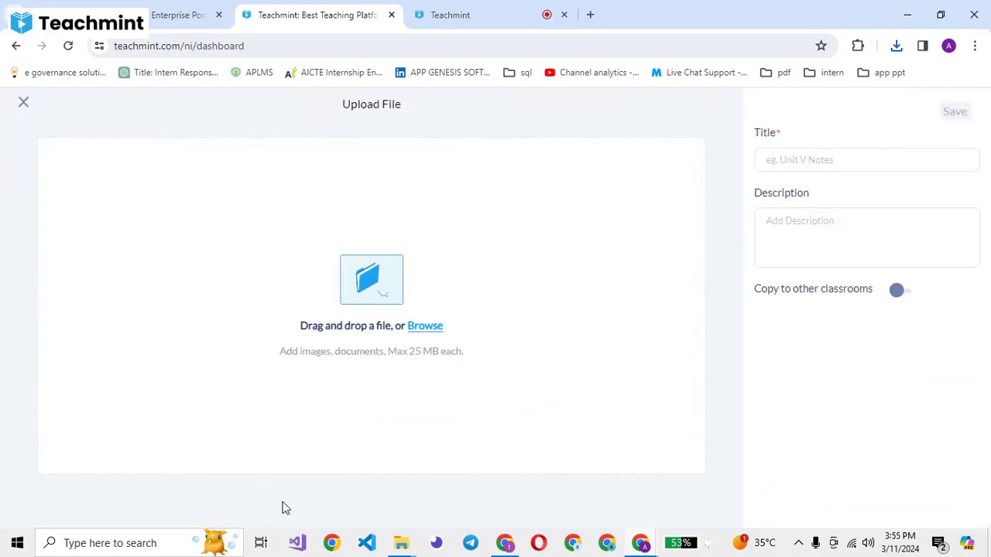
click(349, 274)
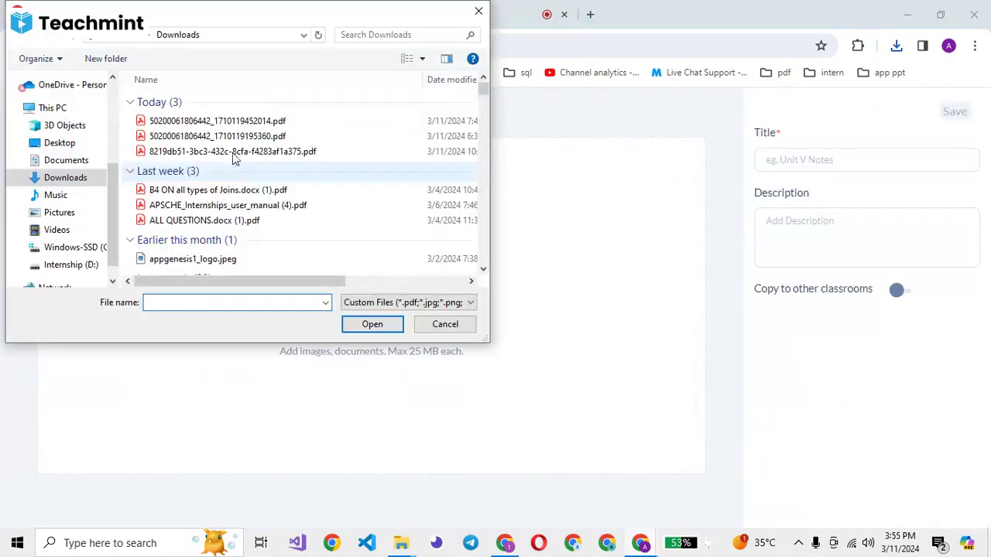
click(367, 303)
click(370, 326)
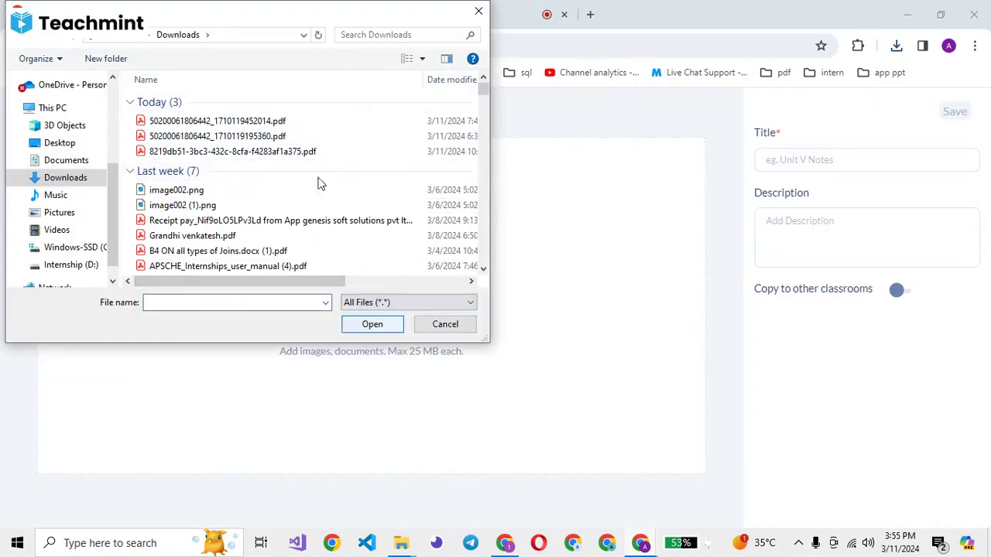
click(215, 186)
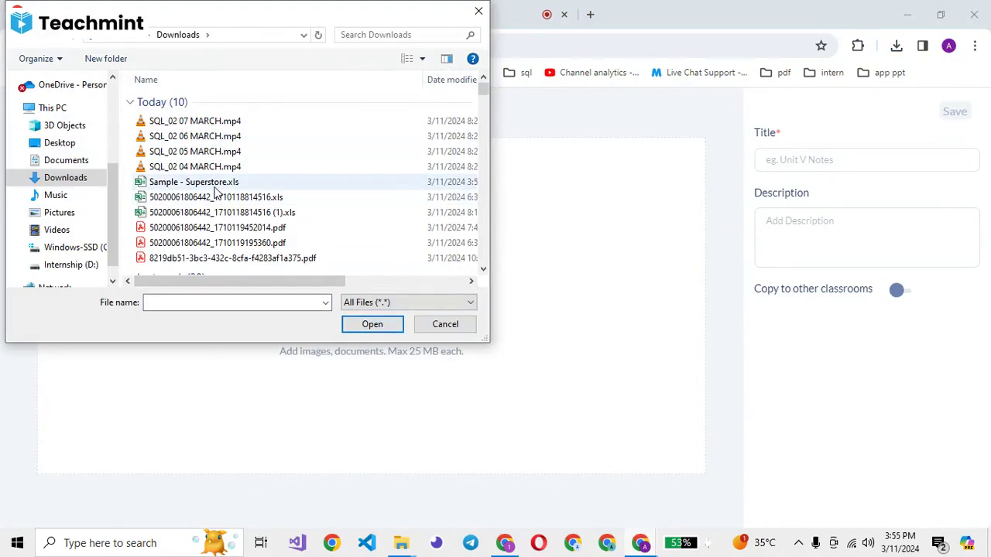
click(360, 330)
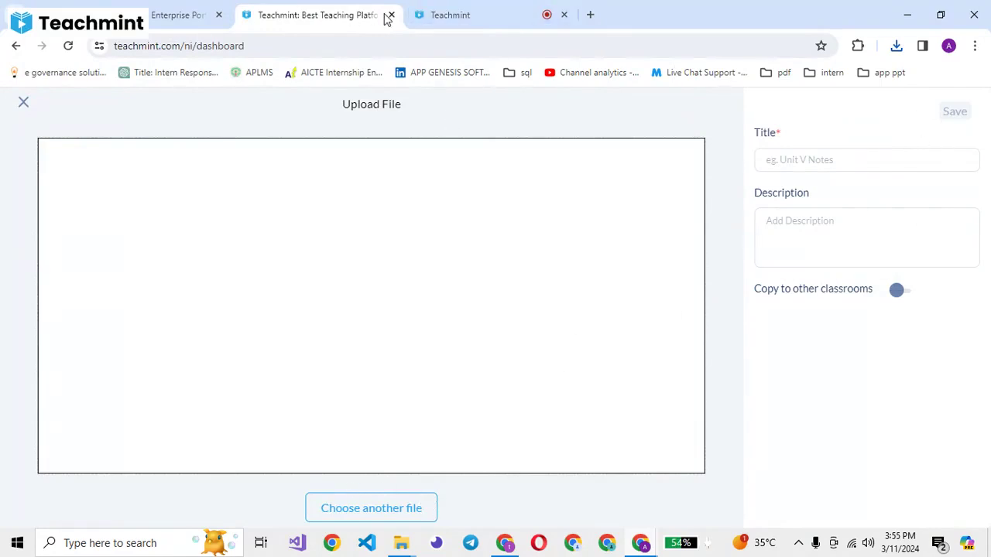
click(455, 14)
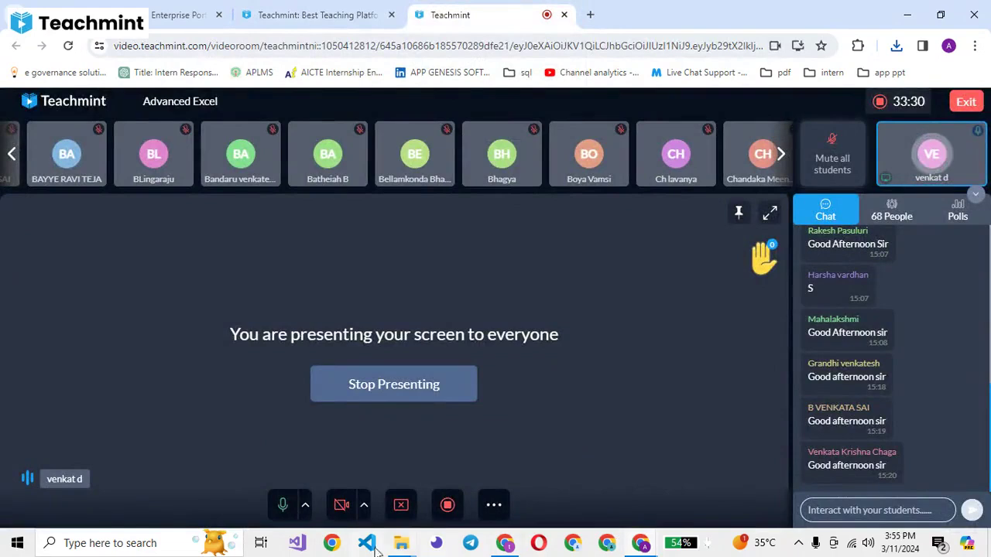
- Open Google Sheets in a new tab and create a blank spreadsheet
click(589, 14)
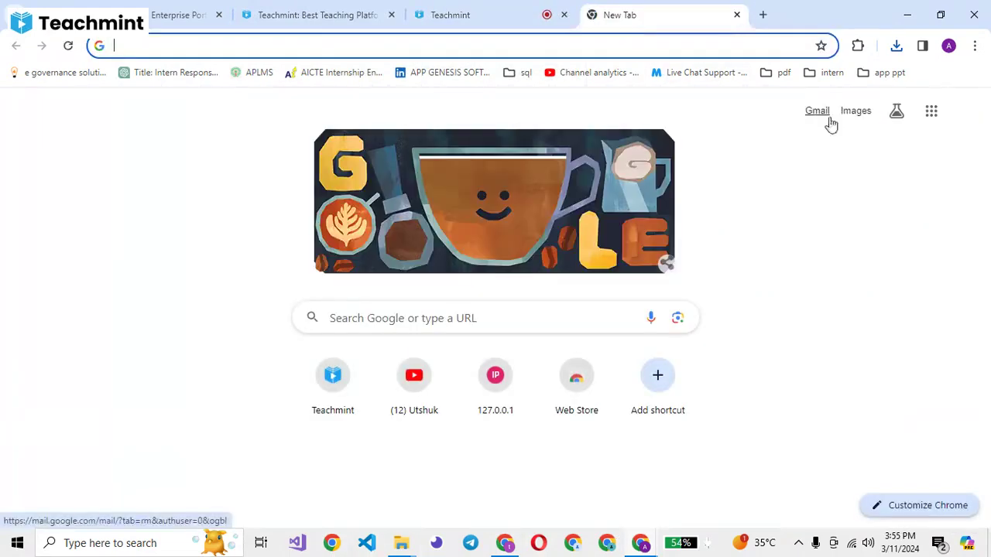
click(939, 114)
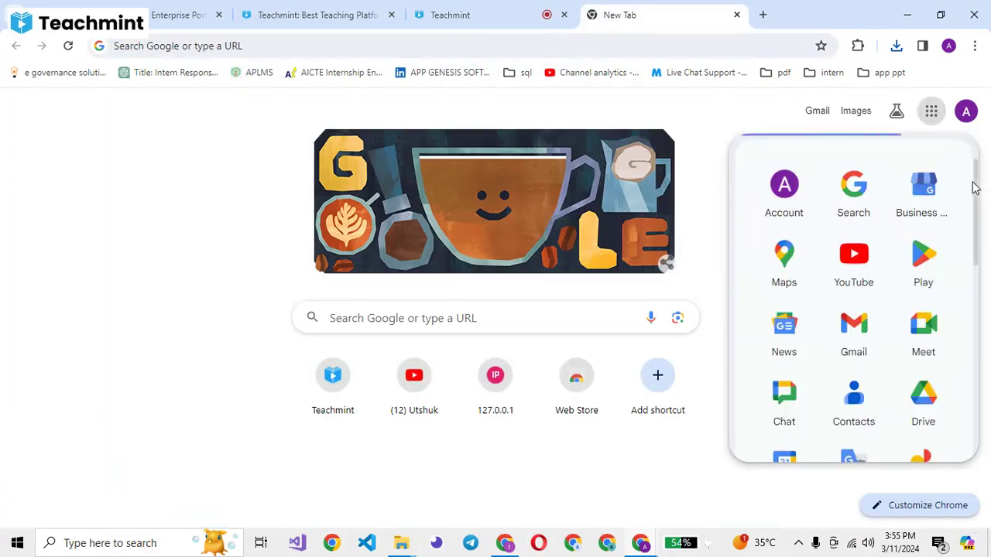
drag(975, 193, 975, 263)
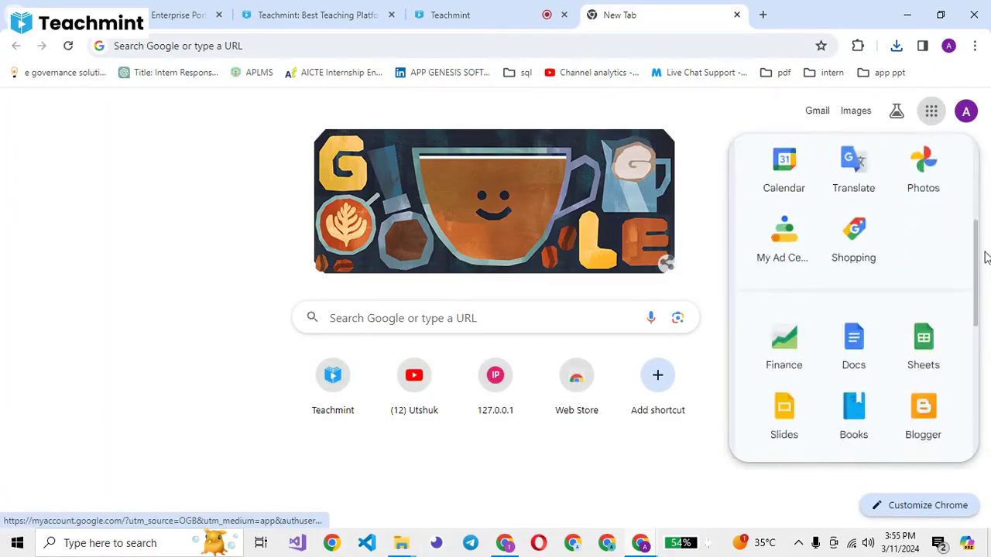
click(923, 254)
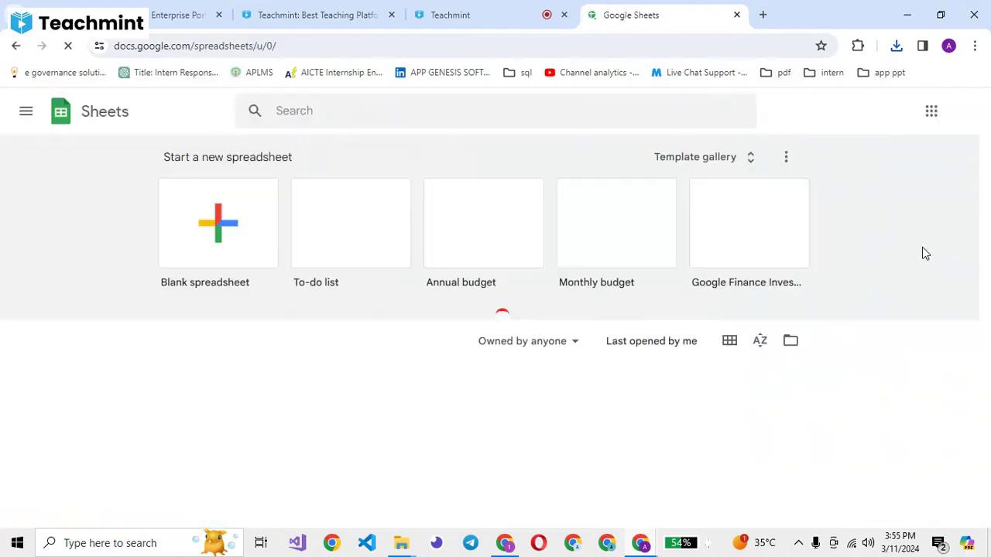
click(226, 232)
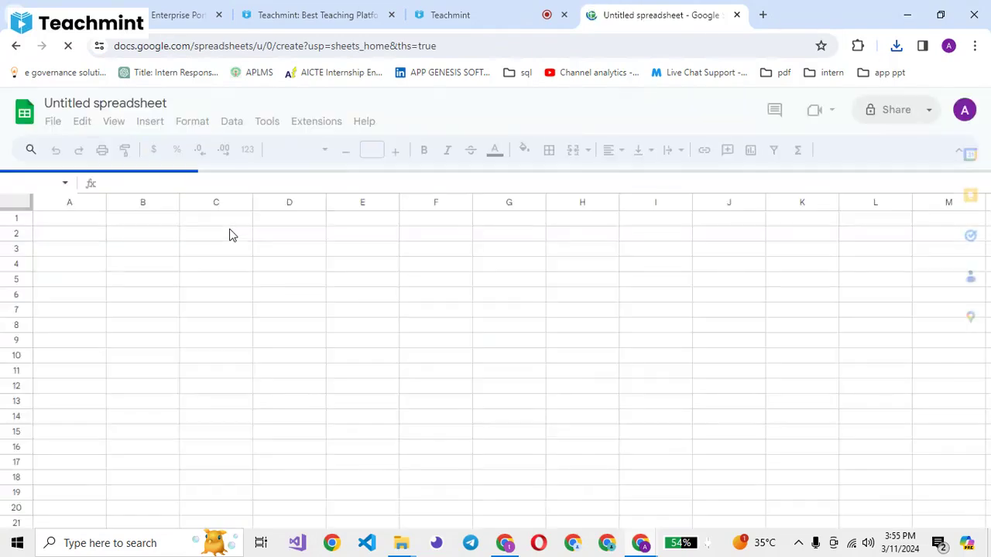
- Look through the File and Data menus, then open another new browser tab
click(51, 122)
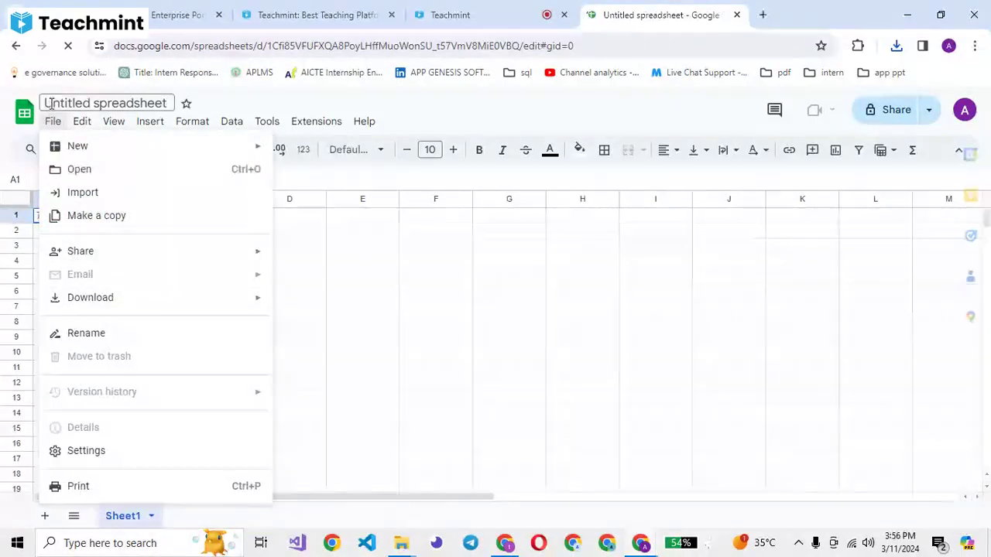
click(232, 120)
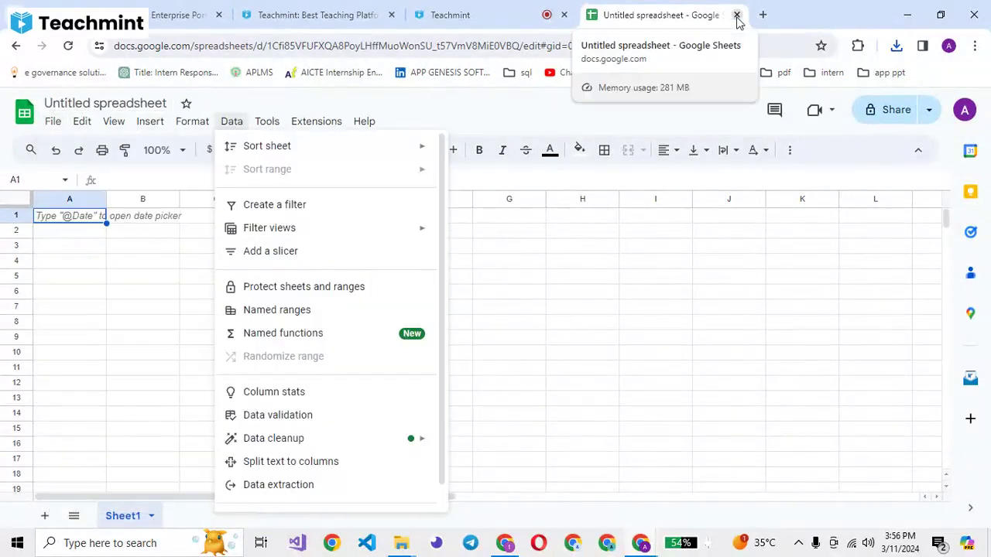
click(763, 15)
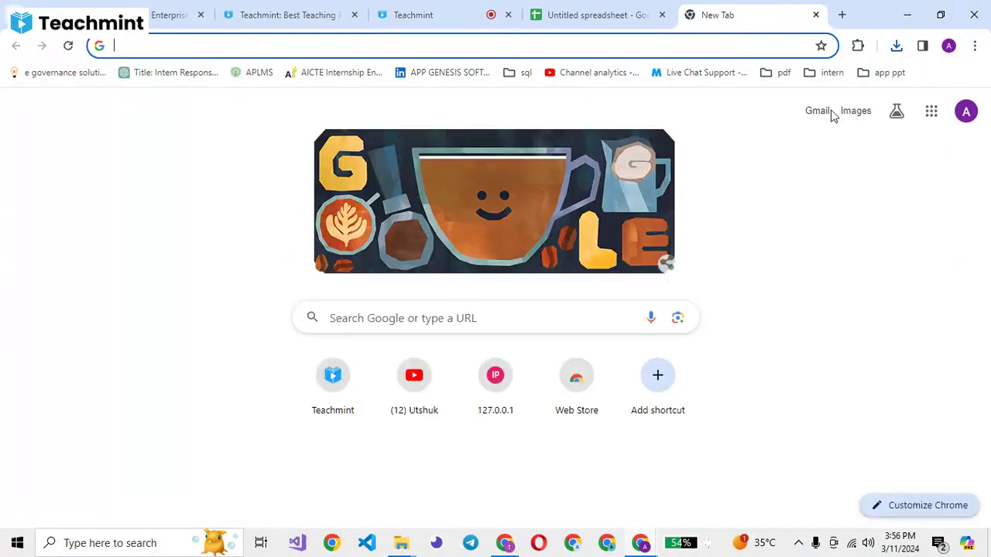
- Upload Sample - Superstore.xls to Google Drive and show its location in My Drive
click(932, 115)
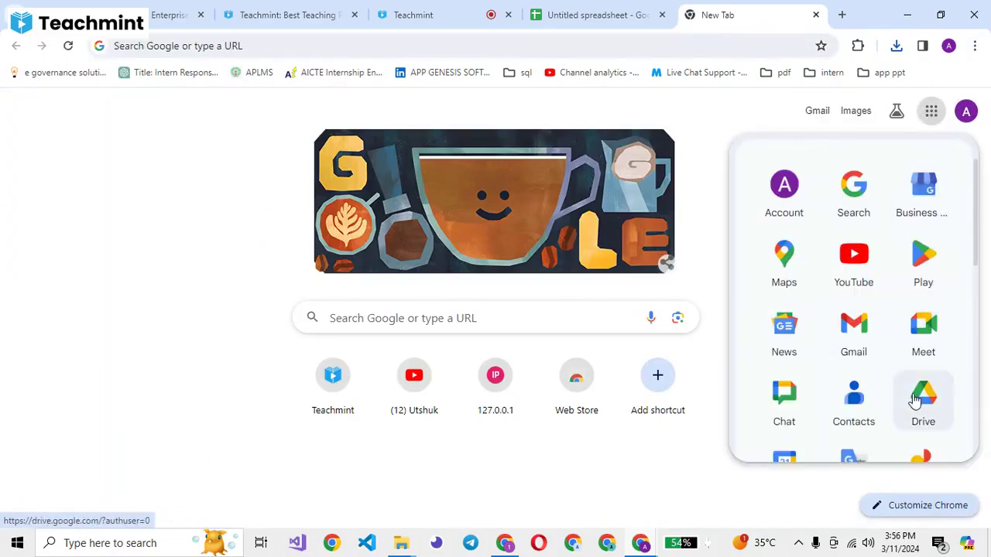
click(914, 400)
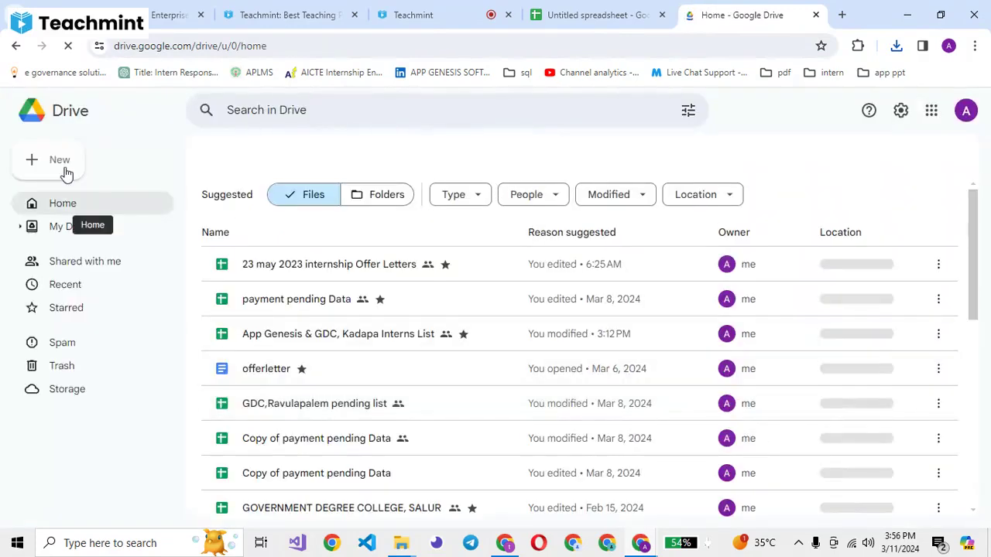
click(65, 171)
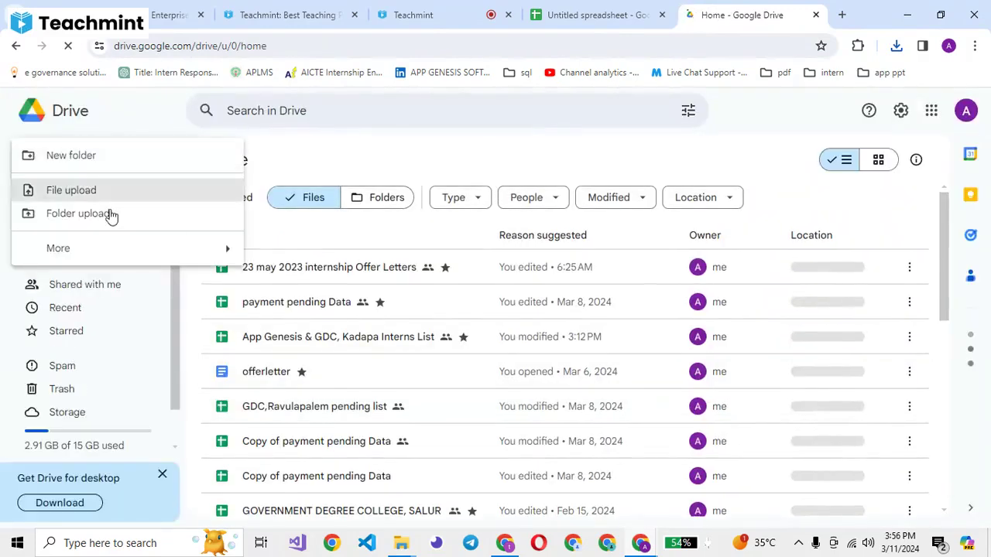
click(77, 192)
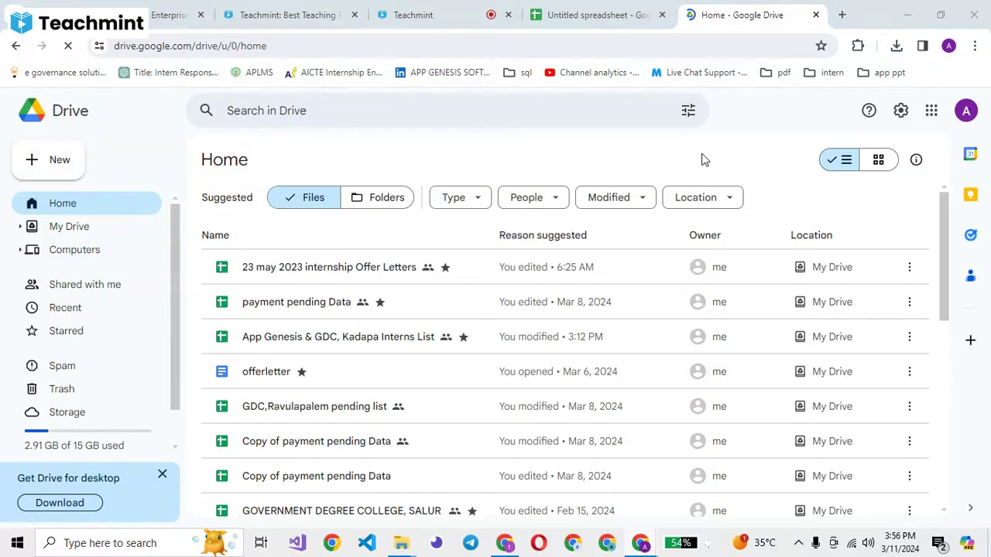
click(193, 182)
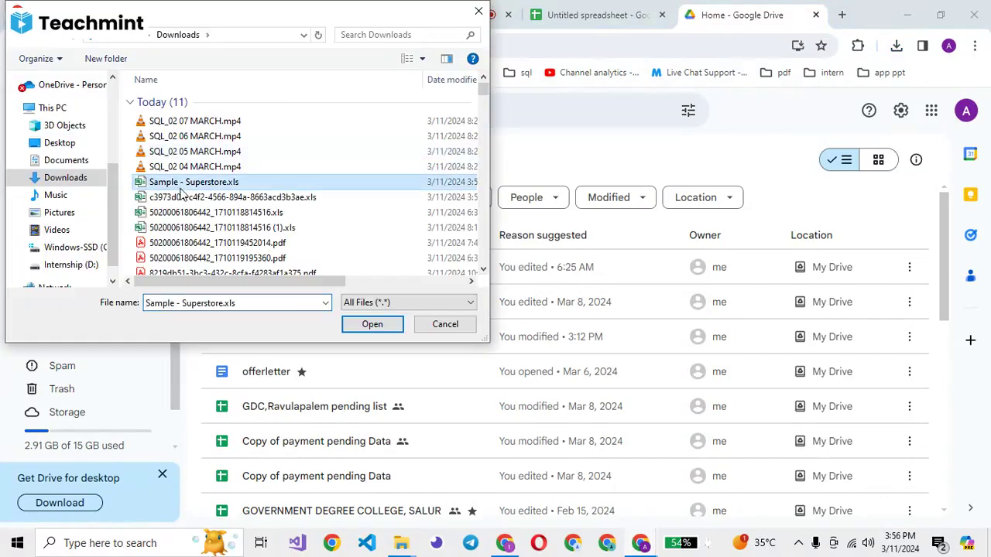
click(372, 324)
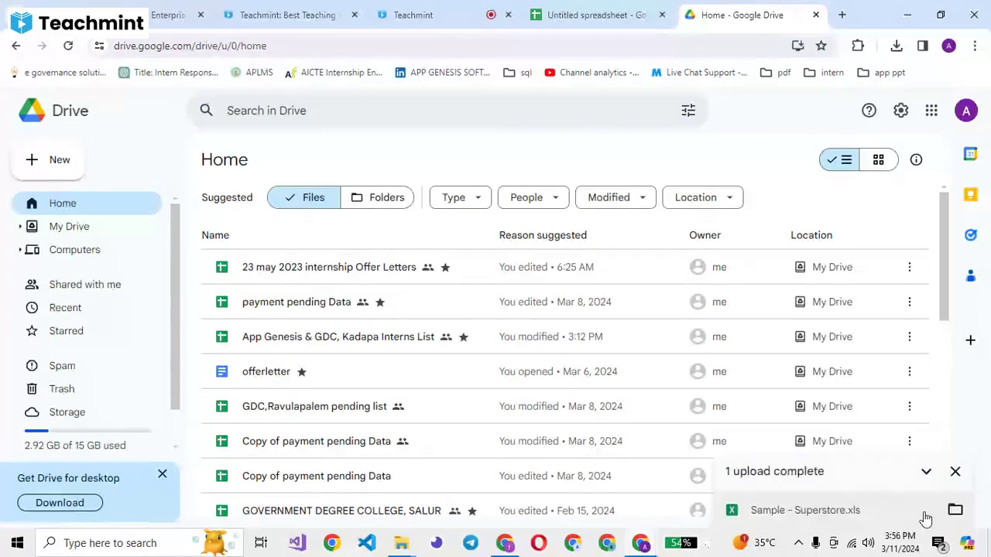
click(949, 514)
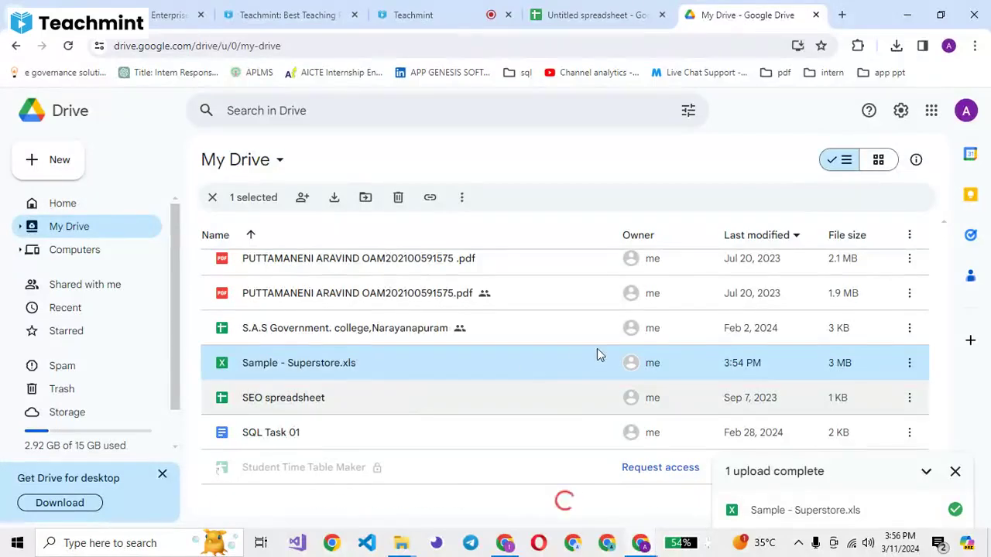
- Open Sample - Superstore.xls from My Drive in Sheets, accepting that changes save as .XLSX
double_click(272, 370)
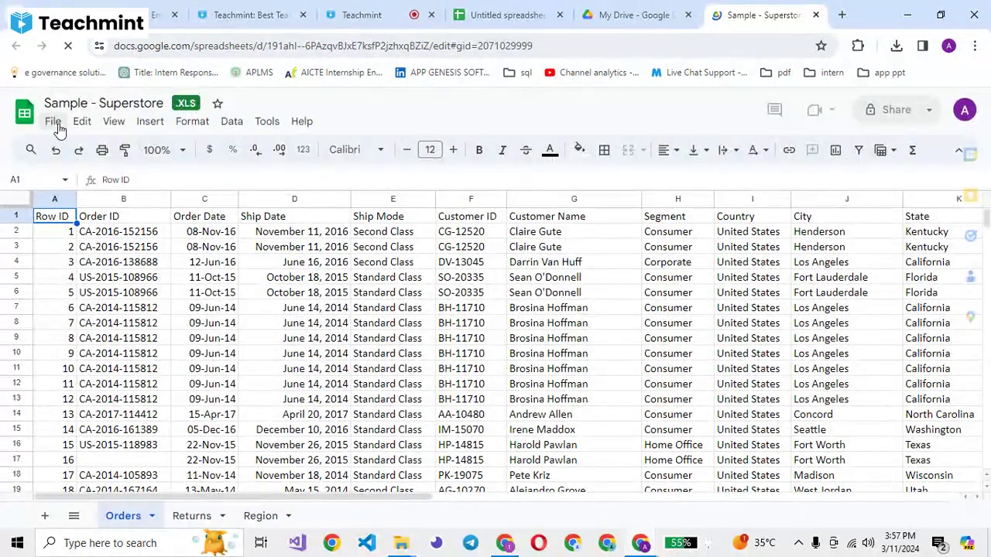
click(55, 126)
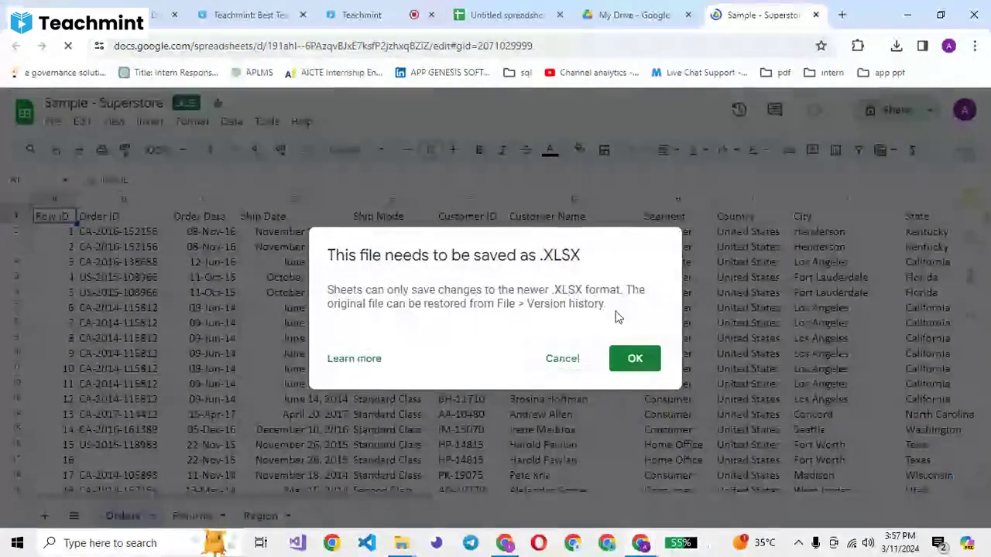
click(638, 366)
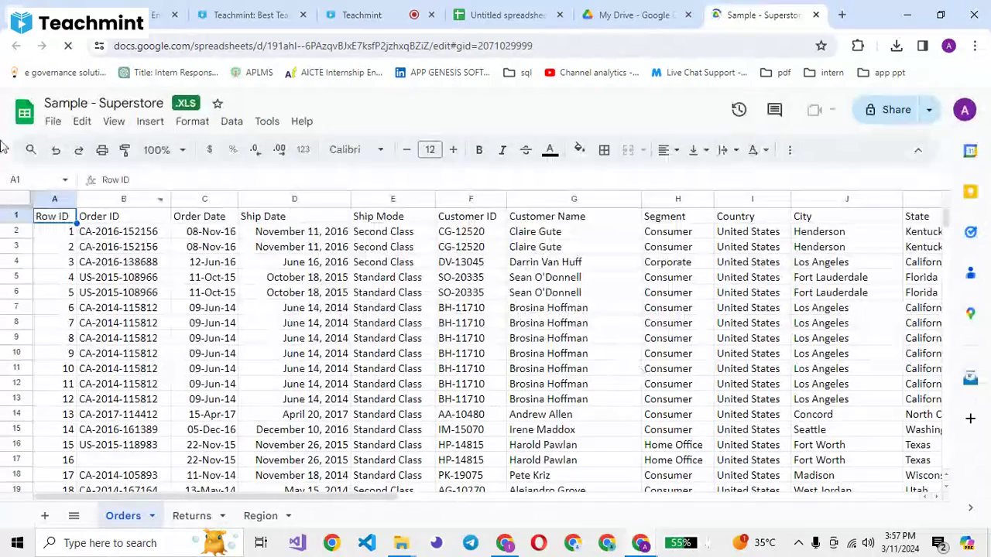
click(52, 124)
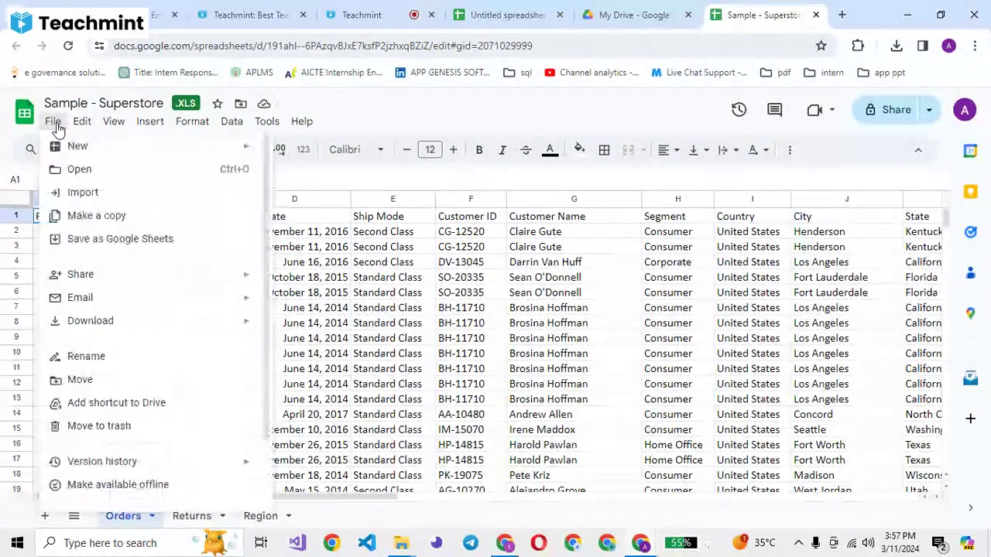
- Save a copy named 'APG006 - Superstore' as .XLSX and close the Sample - Superstore tab
click(122, 222)
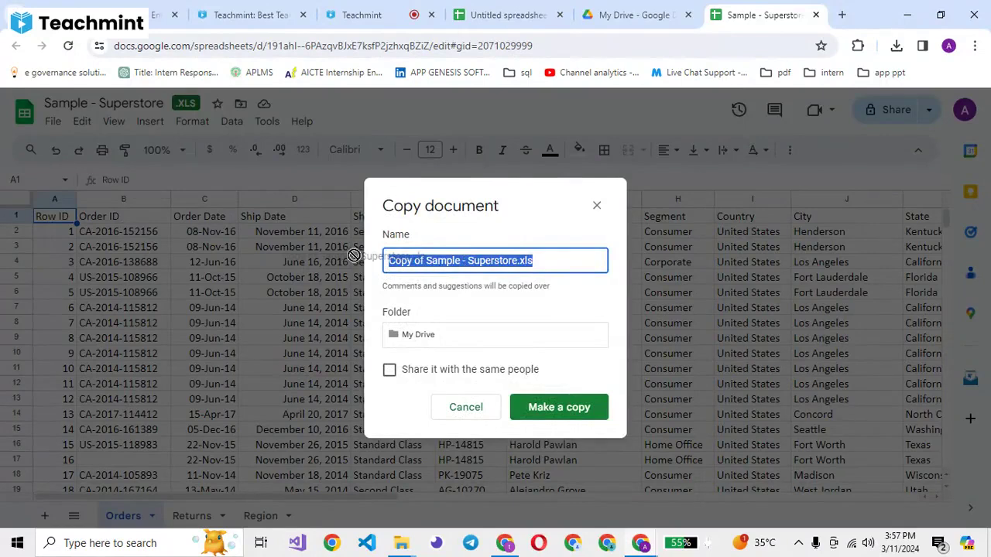
click(461, 261)
key(BackSpace)
key(BackSpace)
key(BackSpace)
key(BackSpace)
key(BackSpace)
key(BackSpace)
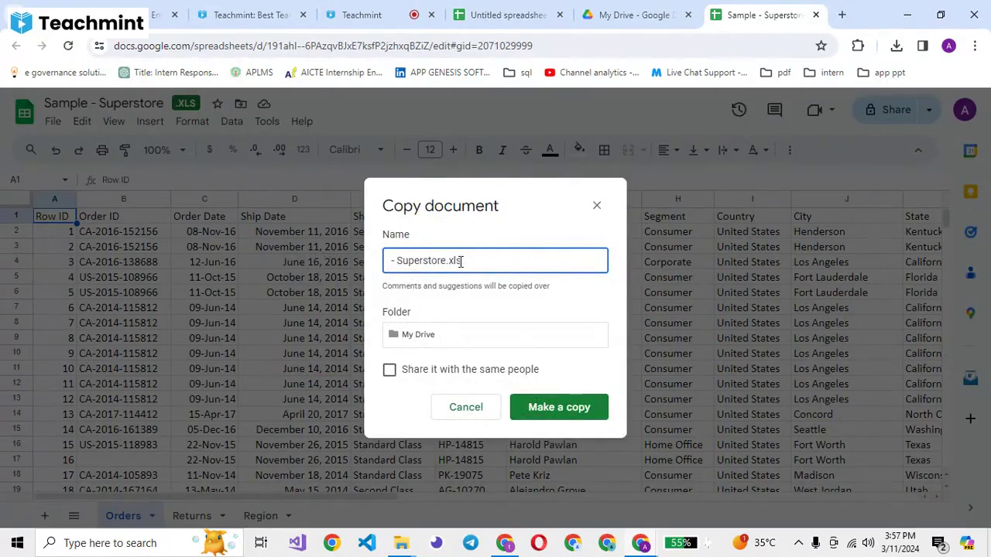
text(A)
text(PP)
key(BackSpace)
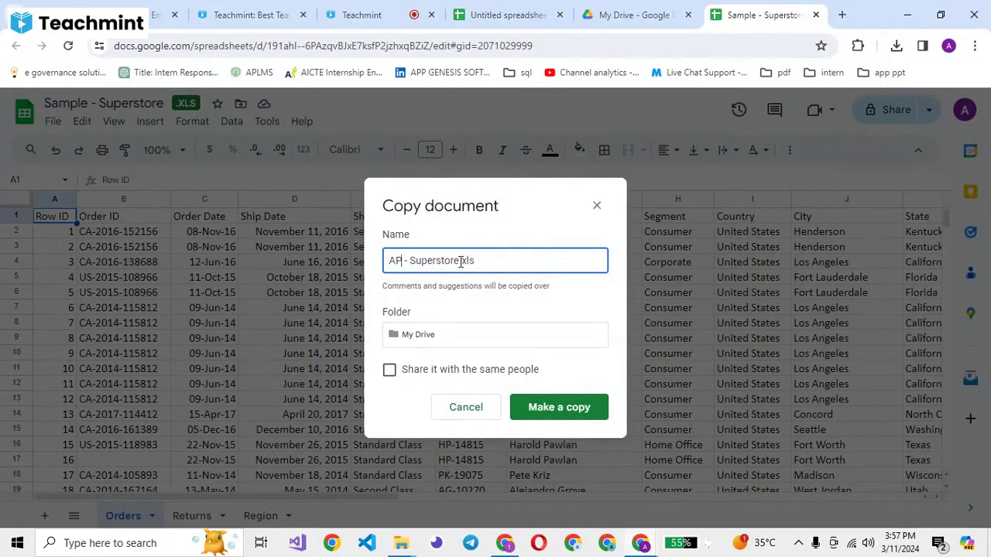
text(G006)
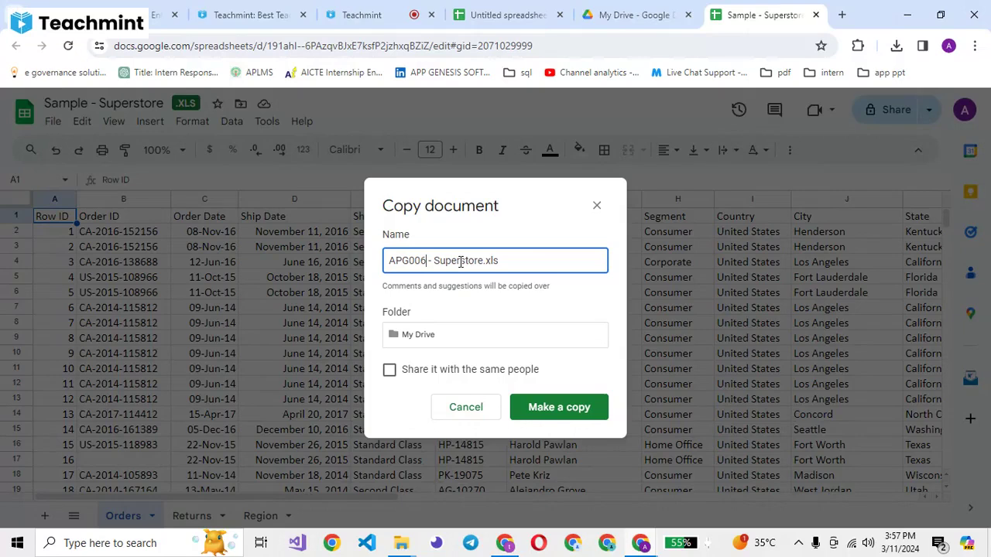
click(565, 413)
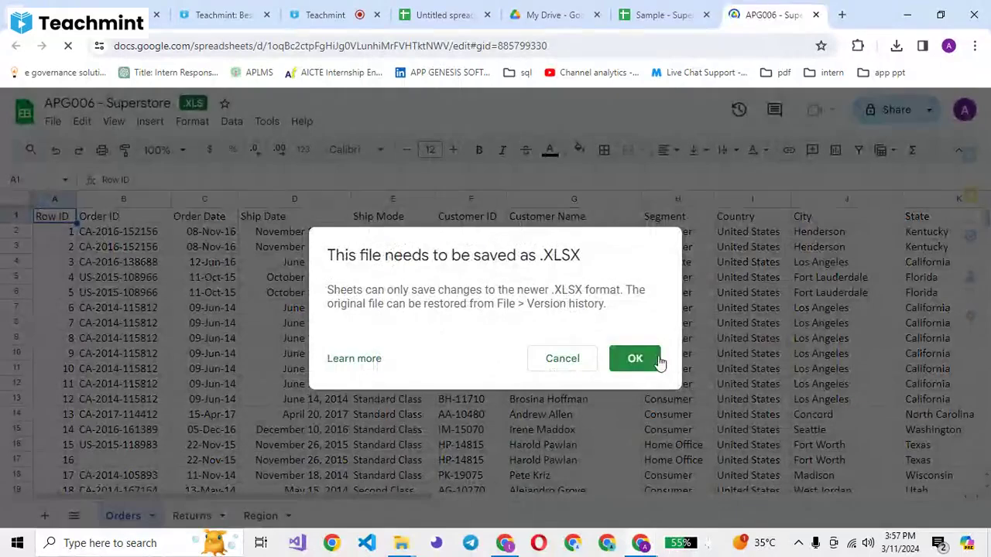
click(657, 361)
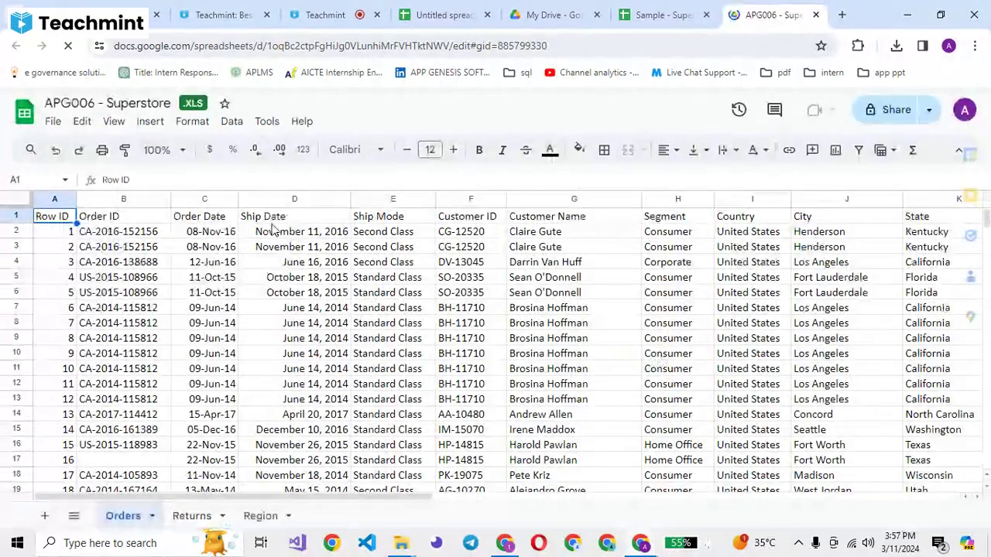
click(639, 21)
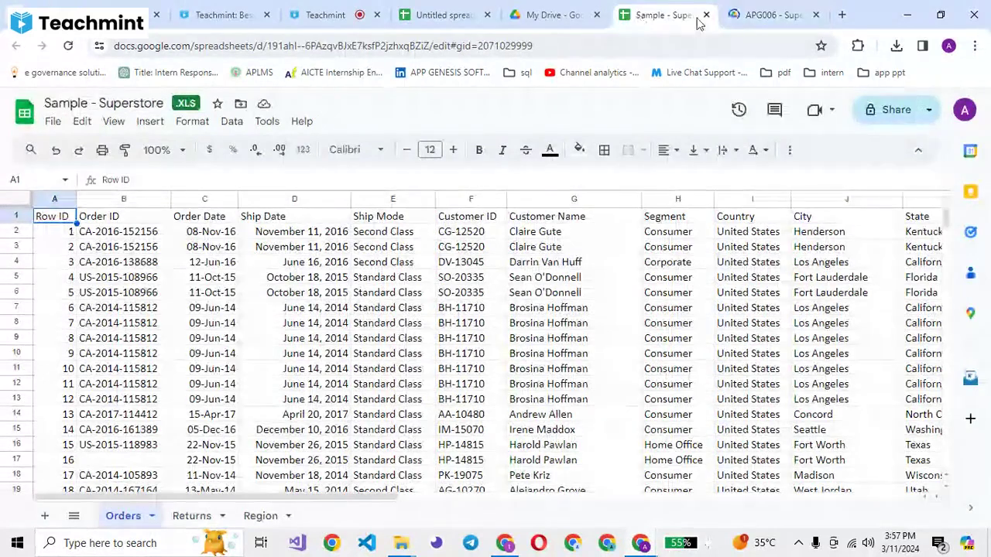
click(705, 15)
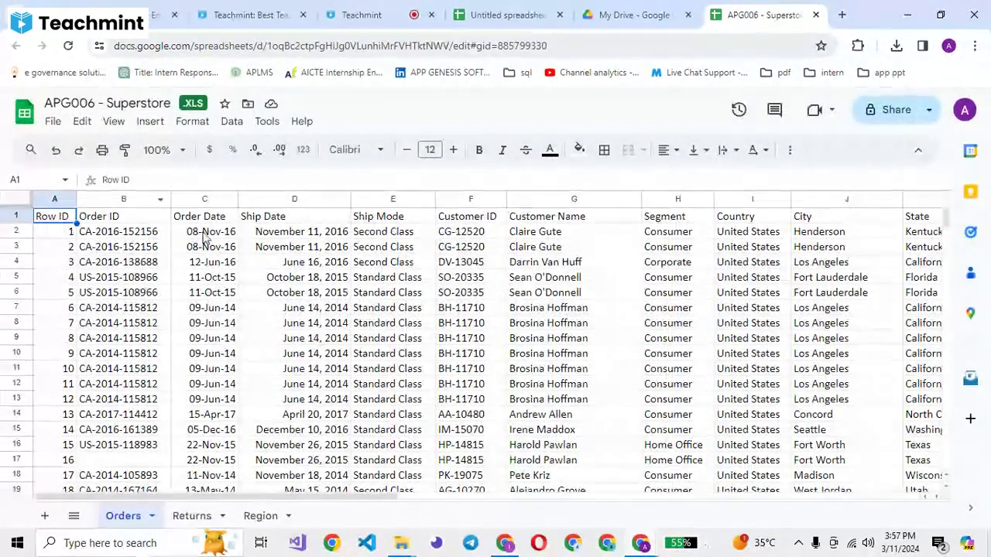
- Share APG006 - Superstore.xls with the first suggested contact as Viewer and send the invitation
click(885, 115)
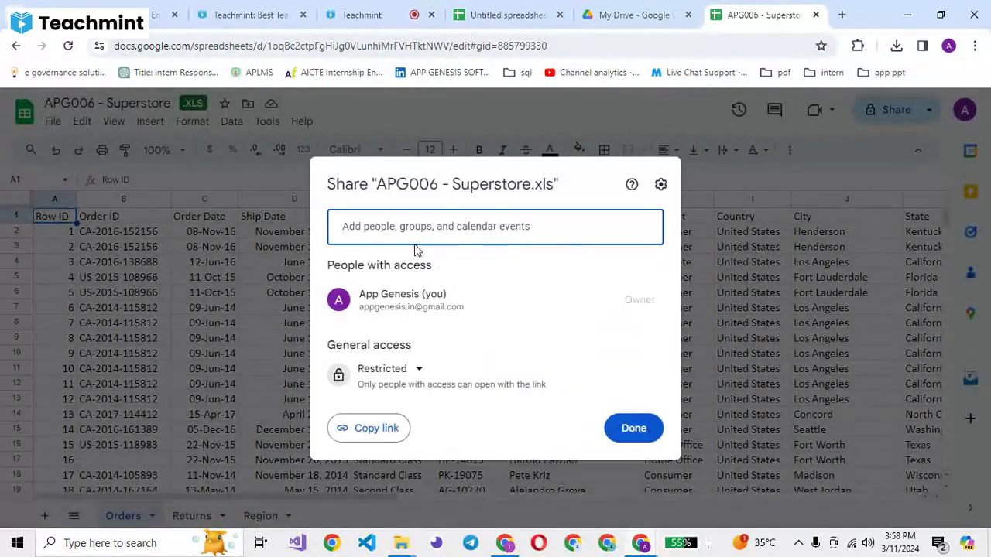
click(407, 227)
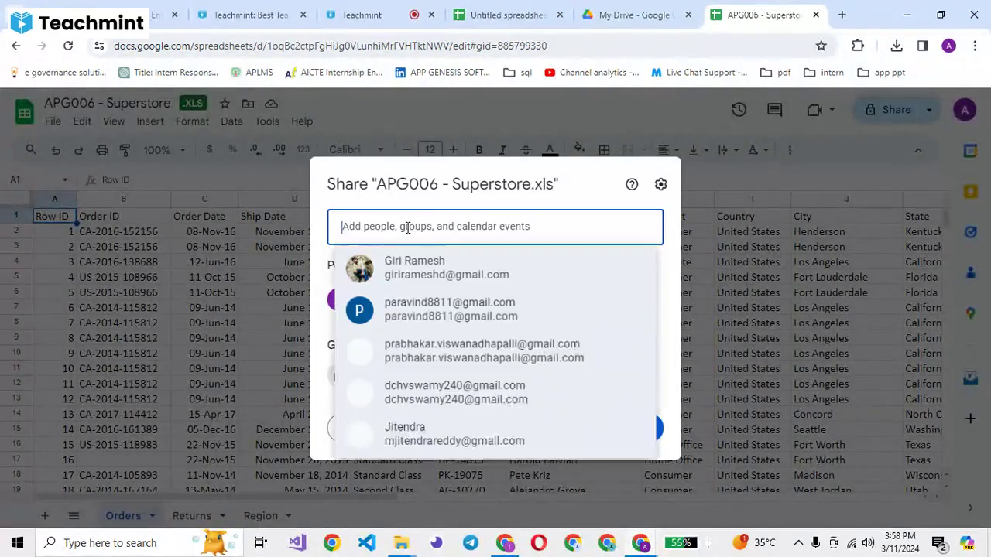
click(453, 268)
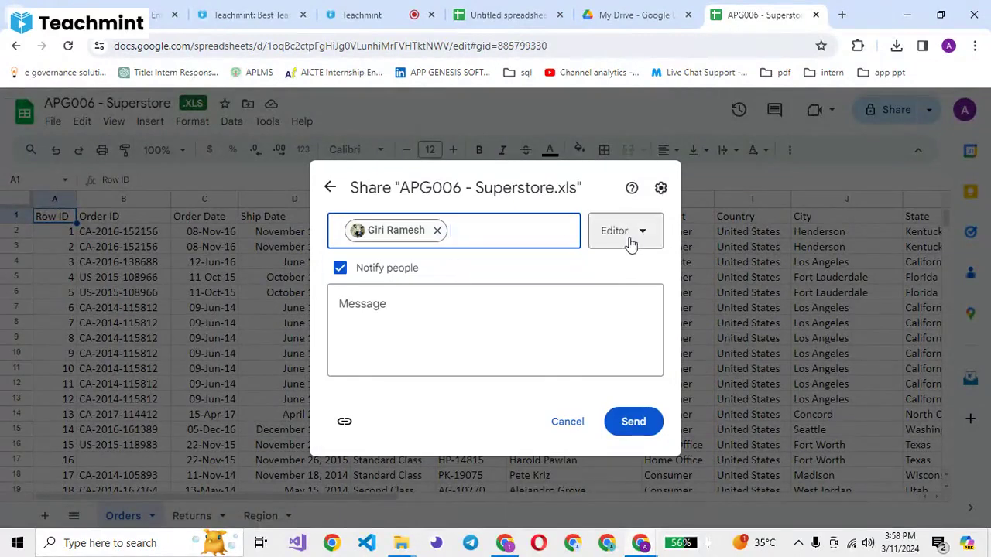
click(637, 239)
click(636, 284)
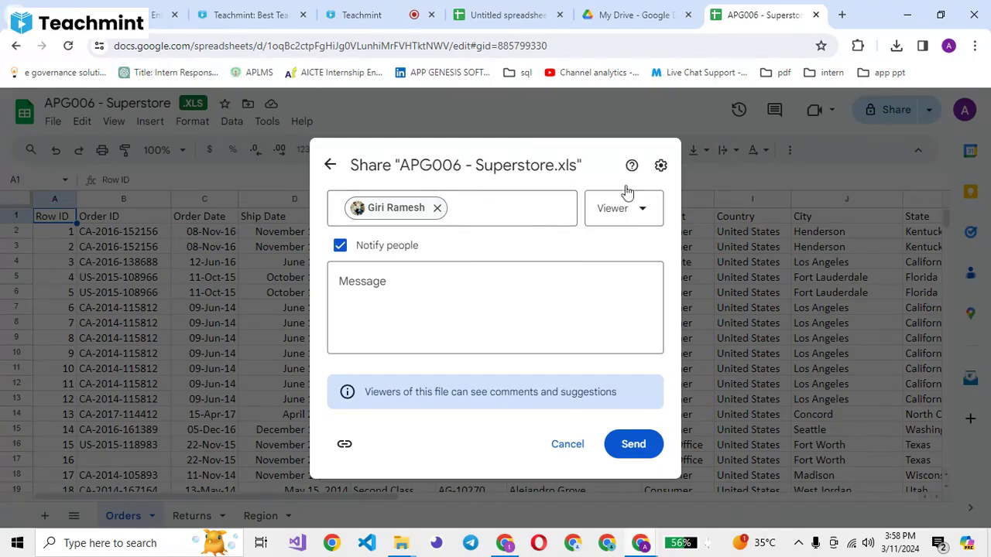
click(649, 448)
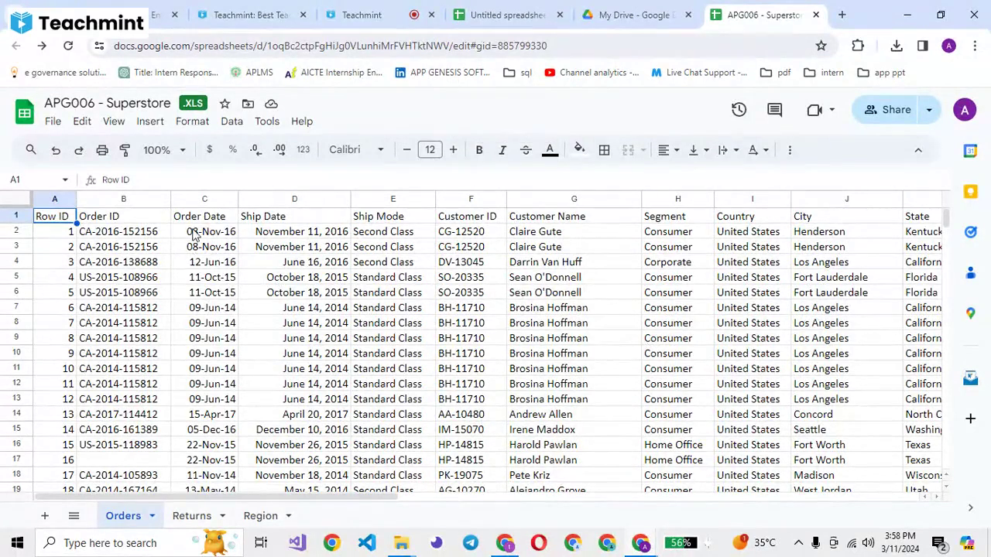
click(113, 201)
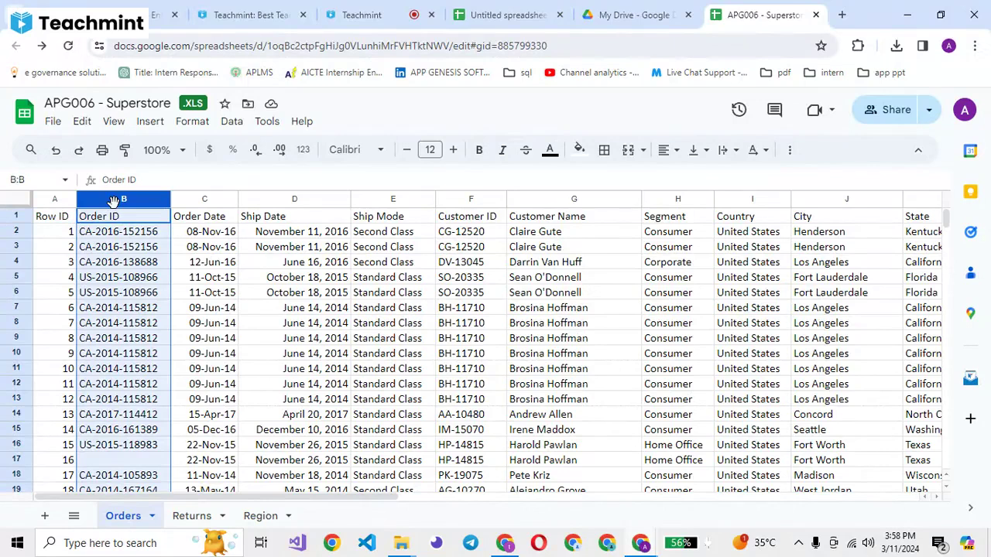
click(199, 202)
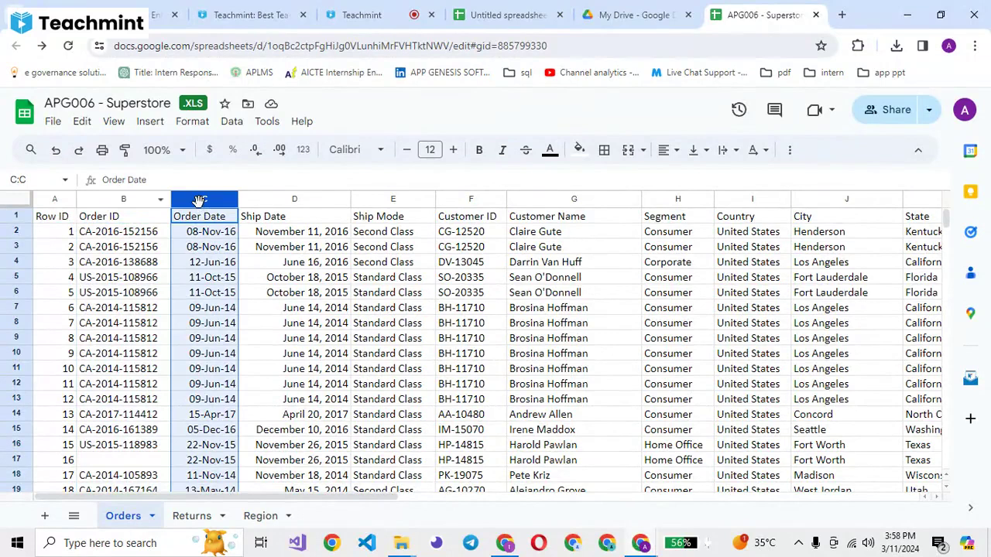
click(382, 199)
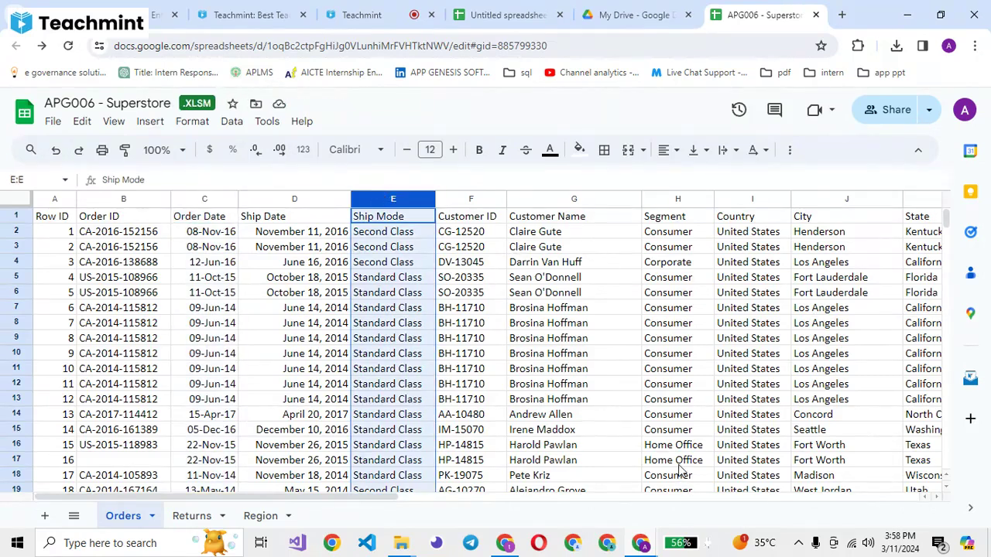
click(521, 460)
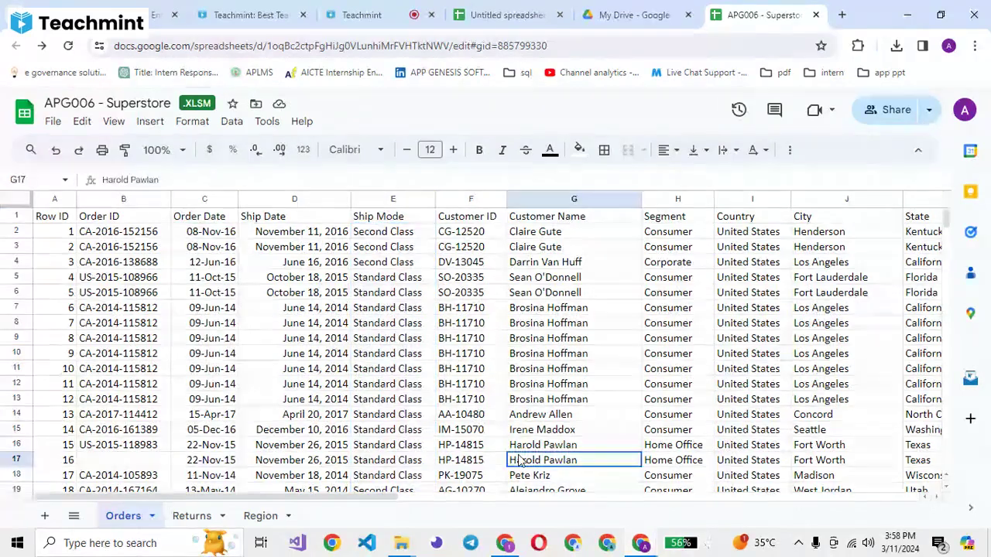
key(Right)
key(Right)
key(Right)
key(Right)
key(Right)
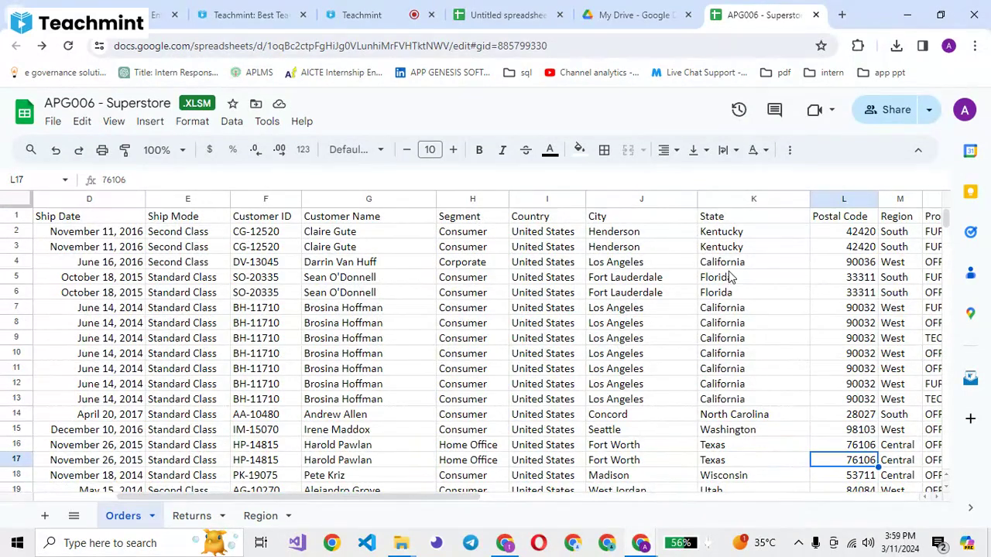
key(Right)
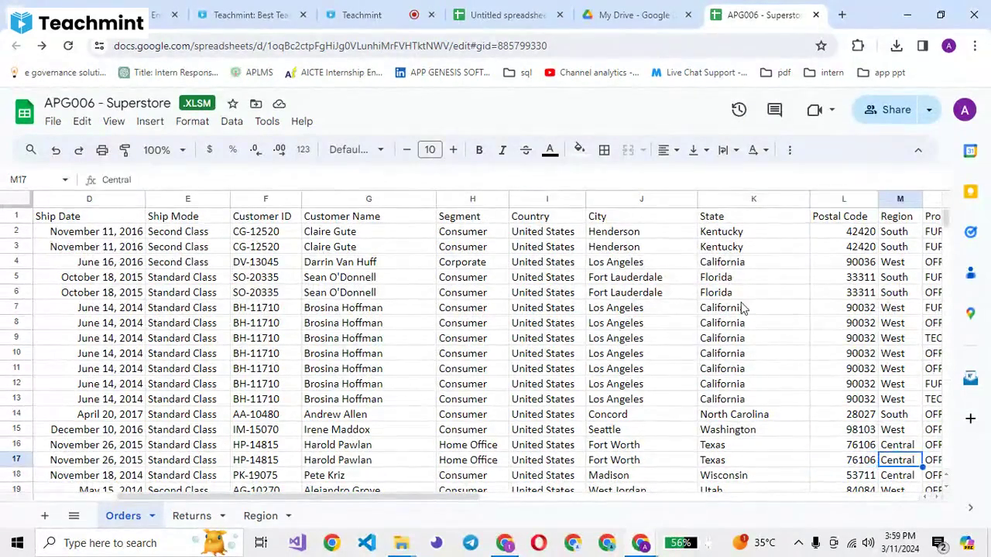
key(Right)
key(Right)
key(Right)
key(Right)
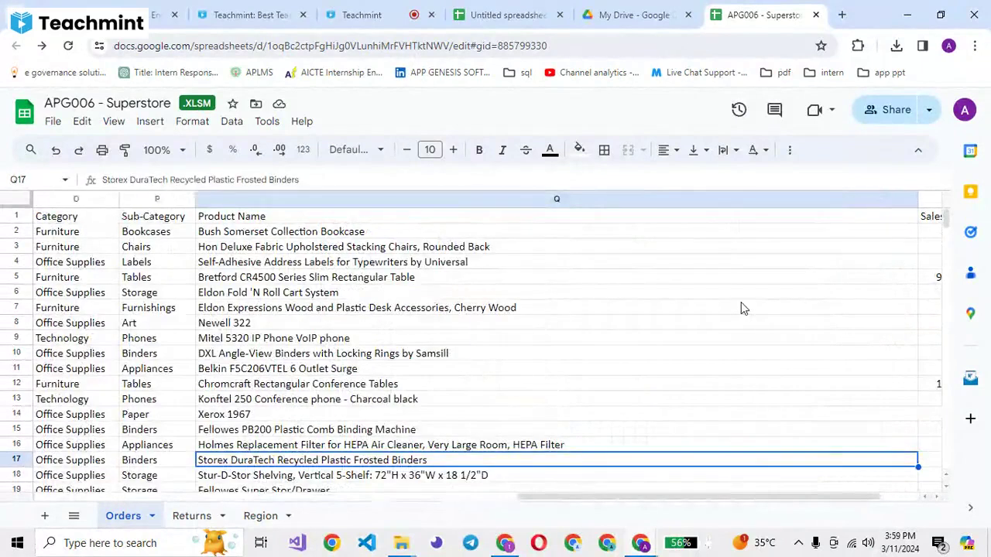
key(Right)
key(Right)
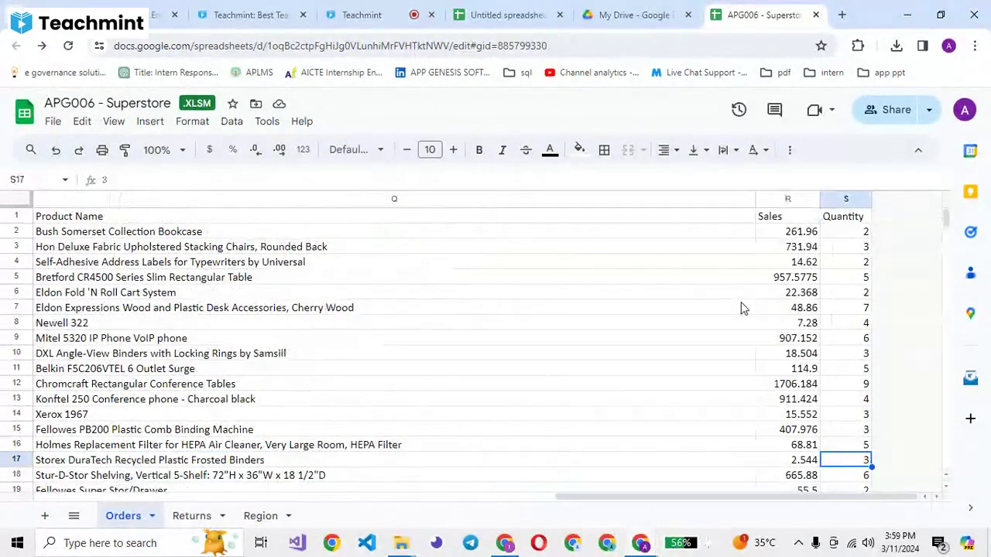
key(Left)
key(Left)
key(Left)
key(Left)
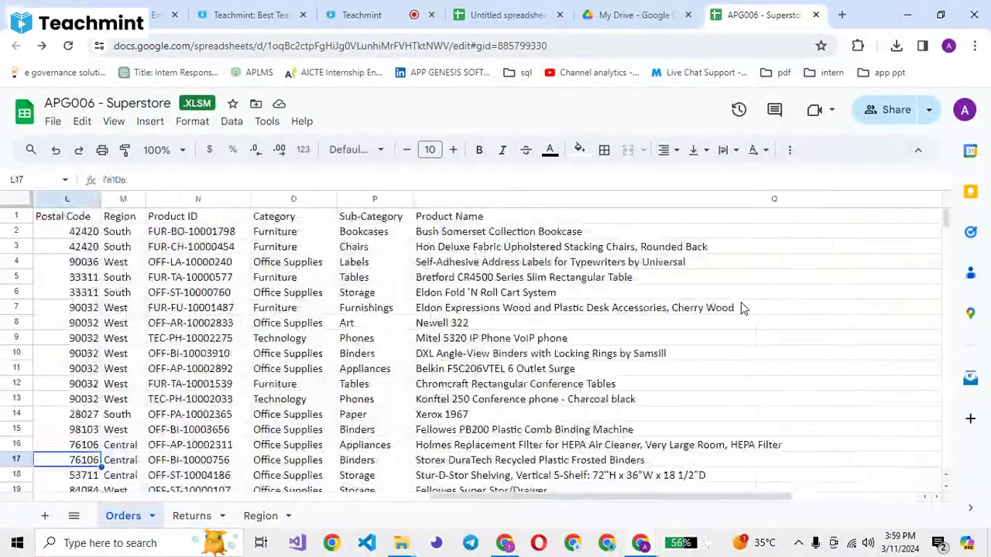
key(Left)
key(Left)
key(Left)
key(Left)
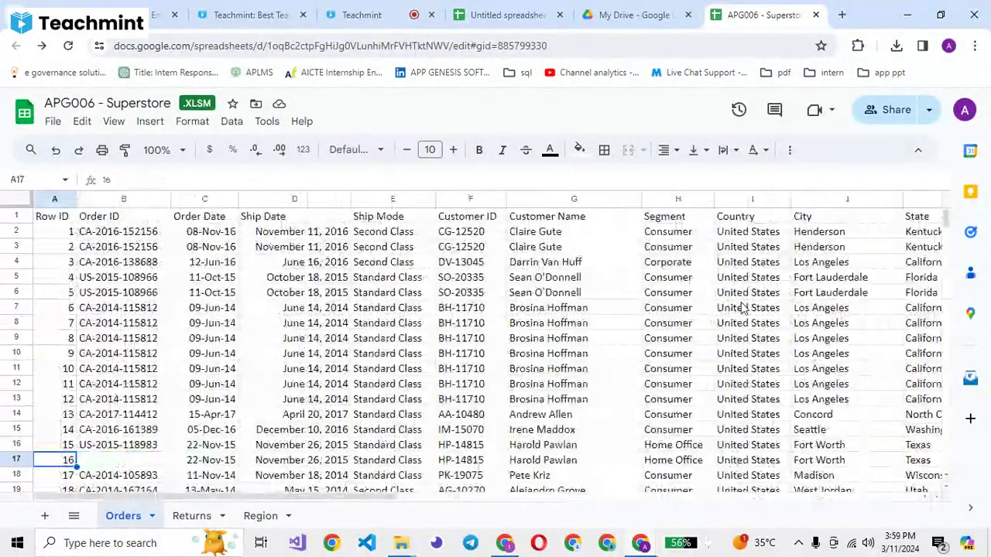